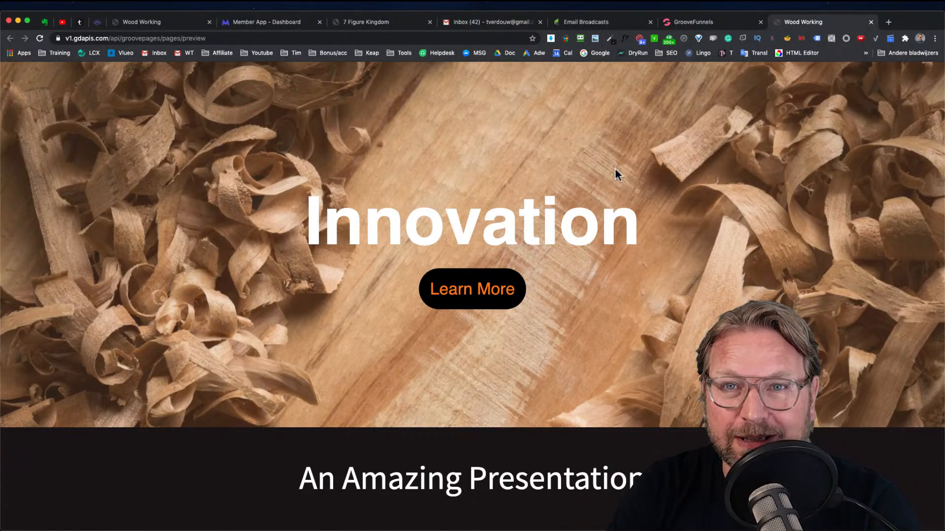
pyautogui.scroll(-10, 617, 175)
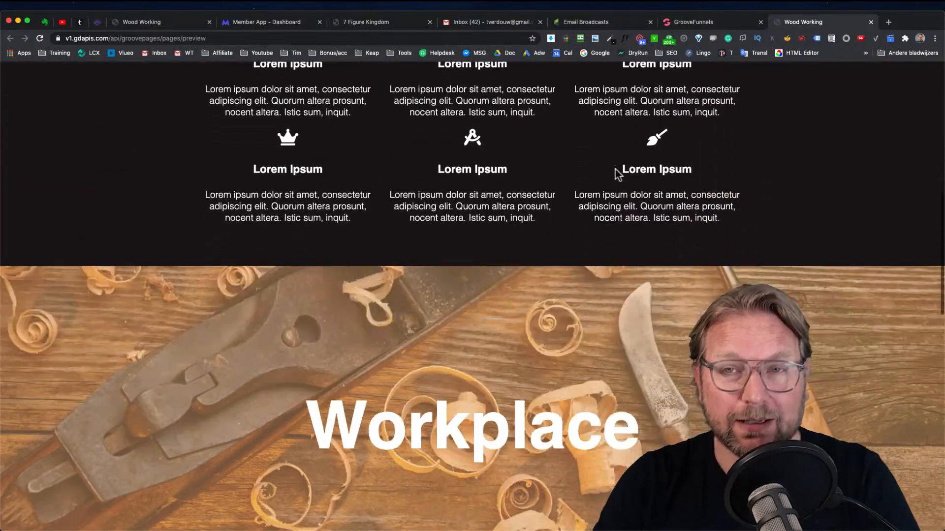
pyautogui.scroll(10, 615, 170)
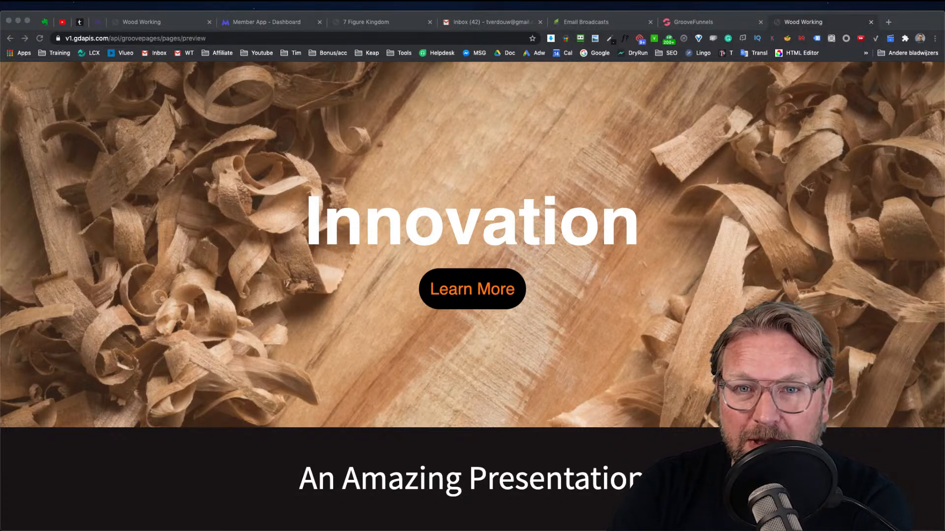
pyautogui.click(861, 134)
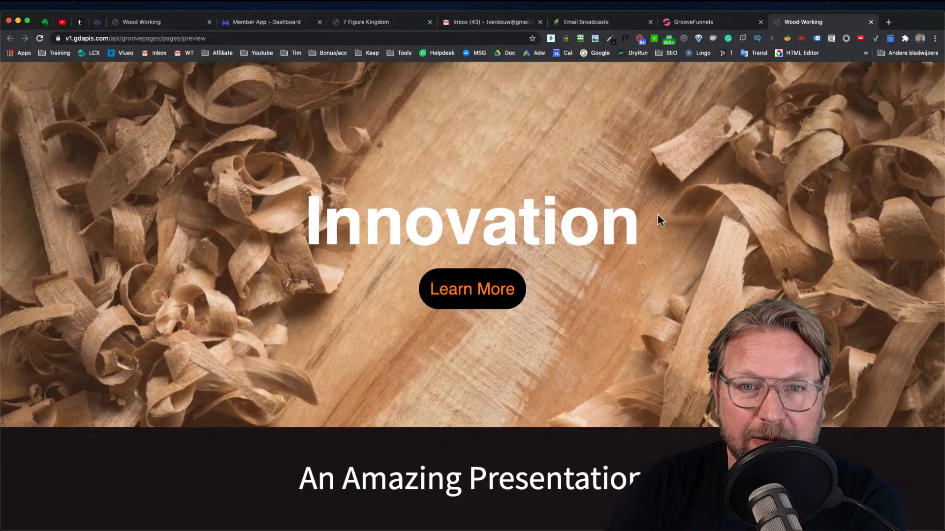
# Scroll through the Wood Working preview page from the hero down to the questions section
pyautogui.scroll(-4, 657, 220)
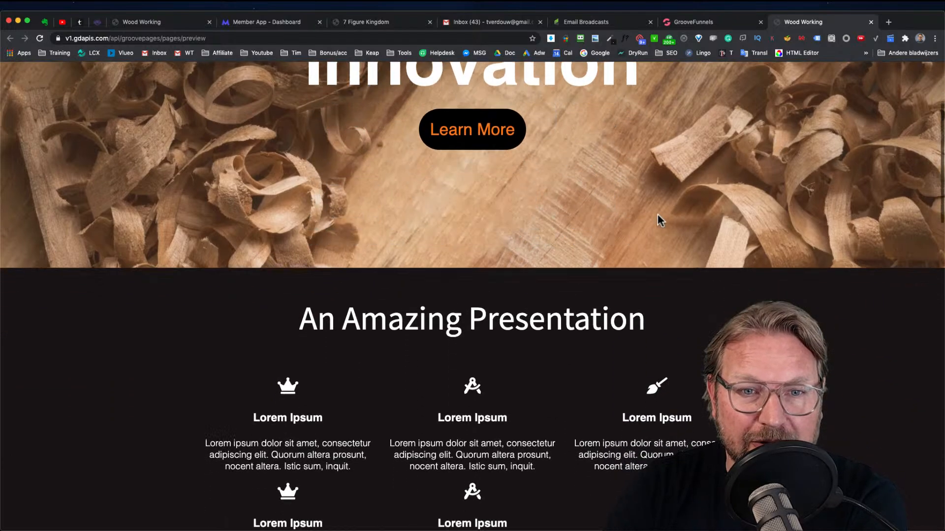
pyautogui.scroll(-1, 660, 221)
pyautogui.scroll(-3, 660, 221)
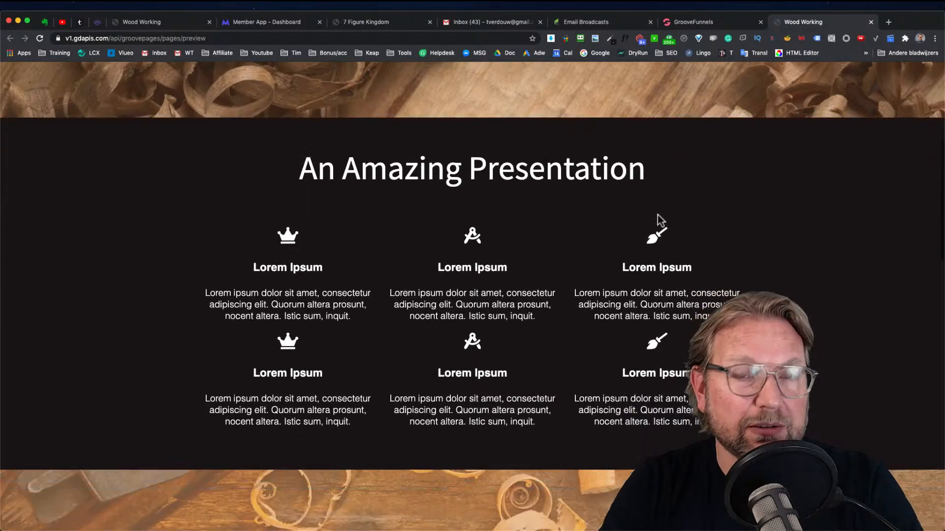
pyautogui.scroll(-4, 658, 215)
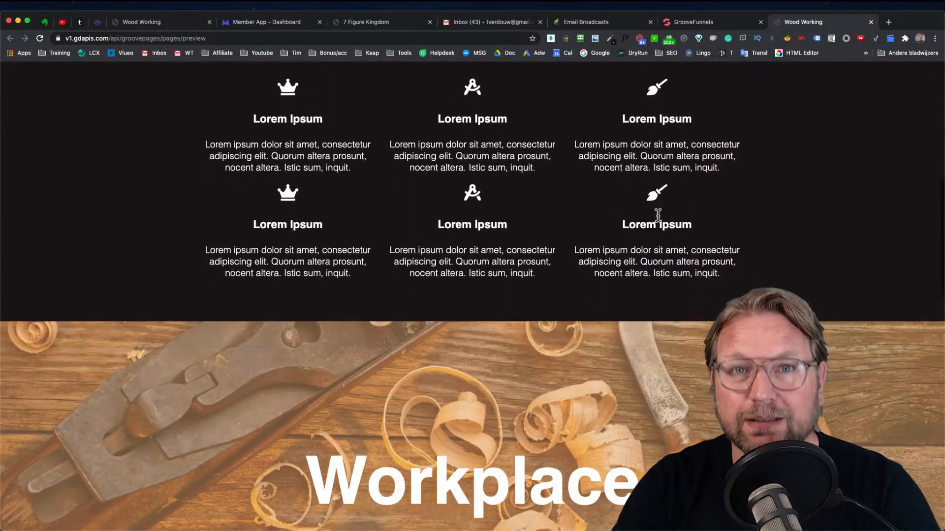
pyautogui.scroll(-5, 658, 215)
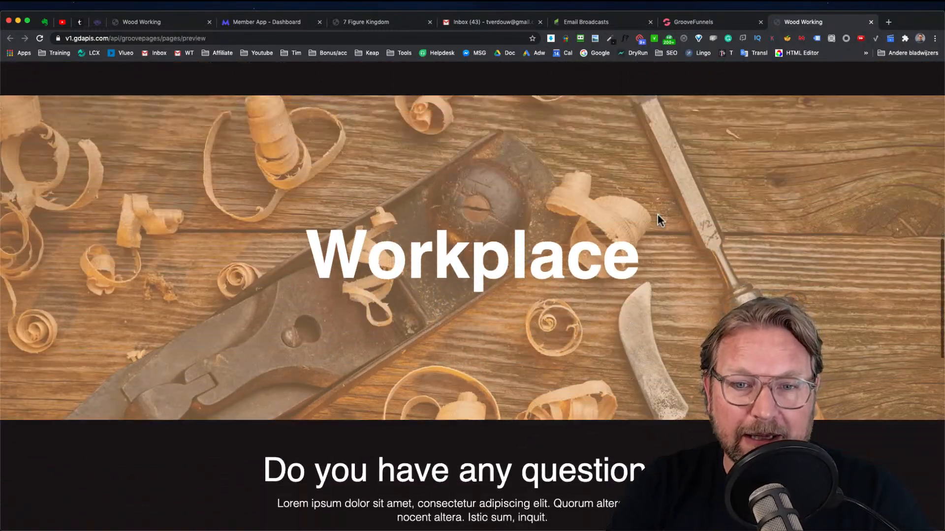
pyautogui.scroll(-3, 658, 215)
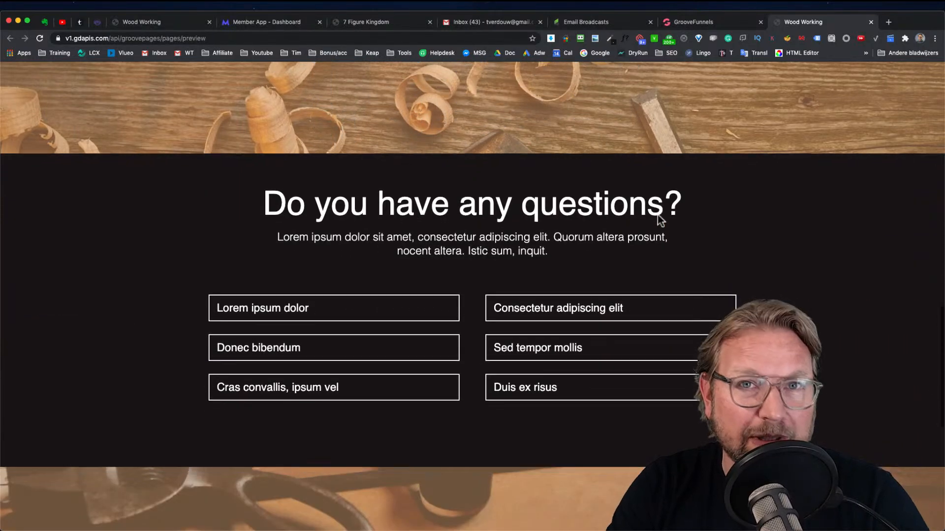
pyautogui.scroll(-2, 658, 215)
# Expand the 'Lorem ipsum dolor', 'Sed tempor mollis' and 'Cras convallis, ipsum vel' FAQ items
pyautogui.click(353, 253)
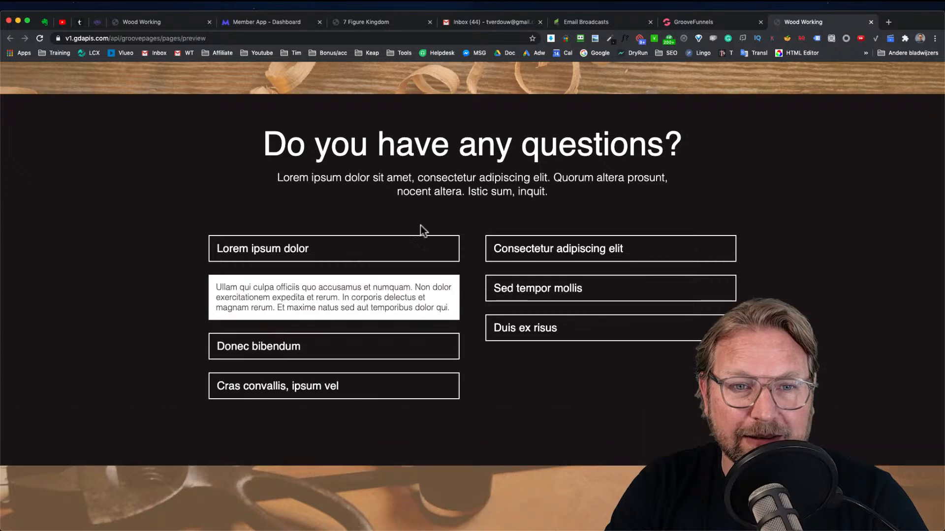
pyautogui.scroll(-2, 584, 214)
pyautogui.click(587, 224)
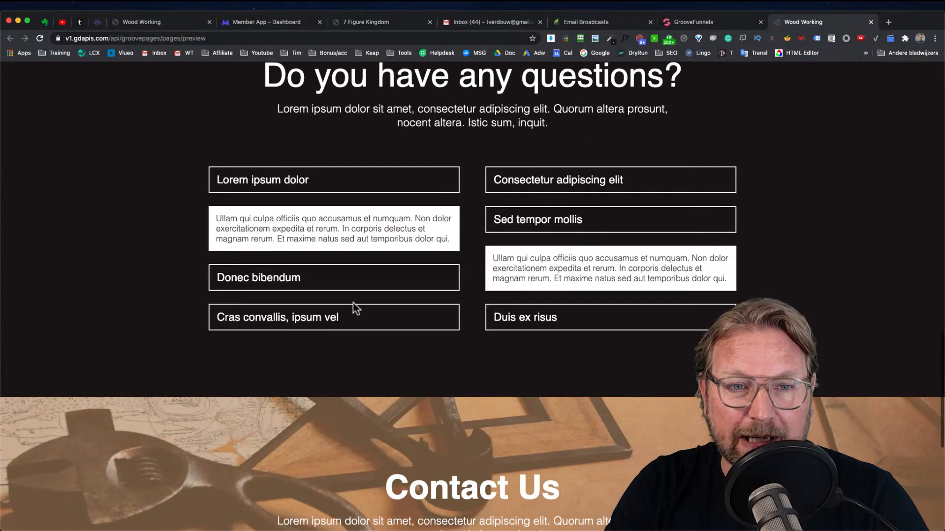
pyautogui.click(344, 316)
# Scroll down to the Contact Us section with the map, then back to the top of the page
pyautogui.scroll(-7, 503, 186)
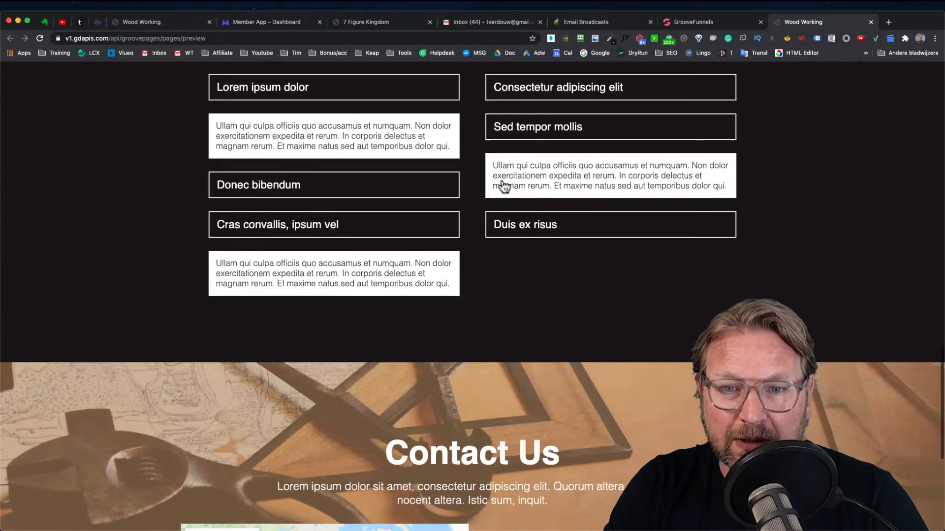
pyautogui.scroll(-3, 504, 186)
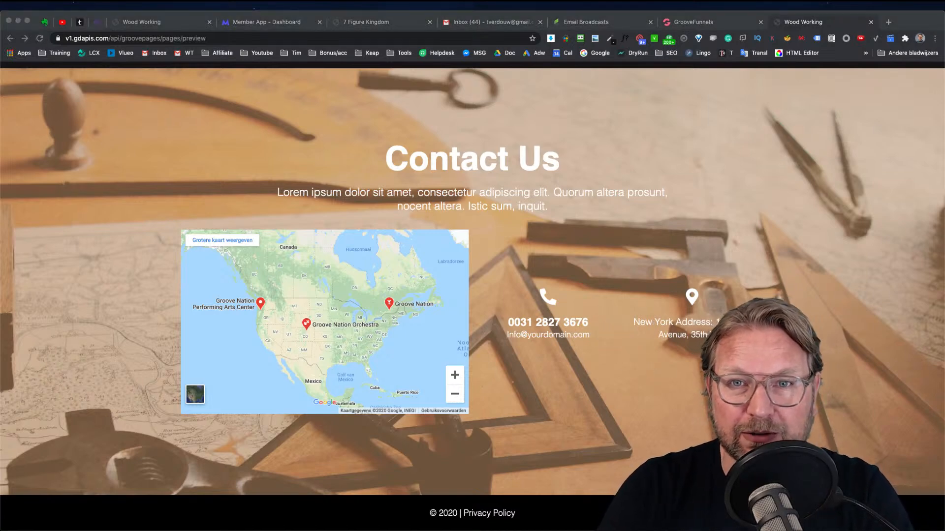
pyautogui.click(814, 152)
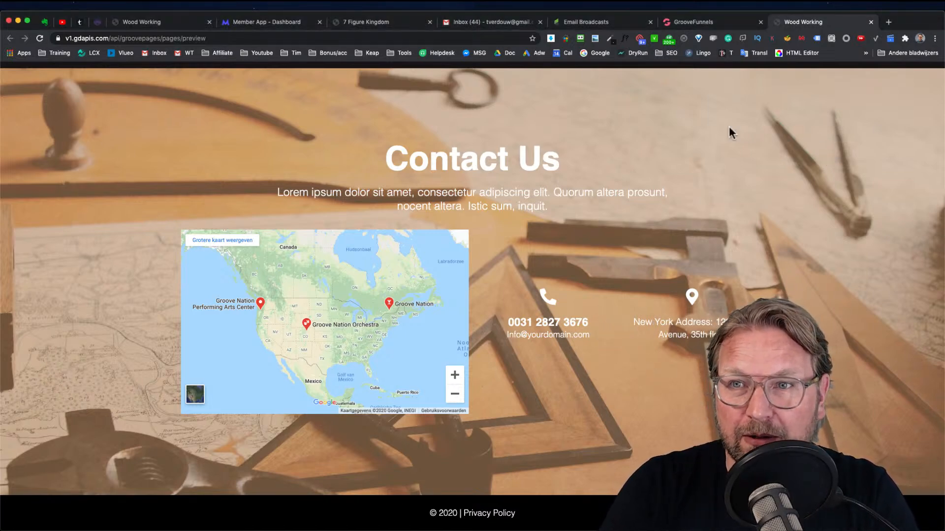
pyautogui.scroll(15, 633, 118)
pyautogui.scroll(4, 634, 114)
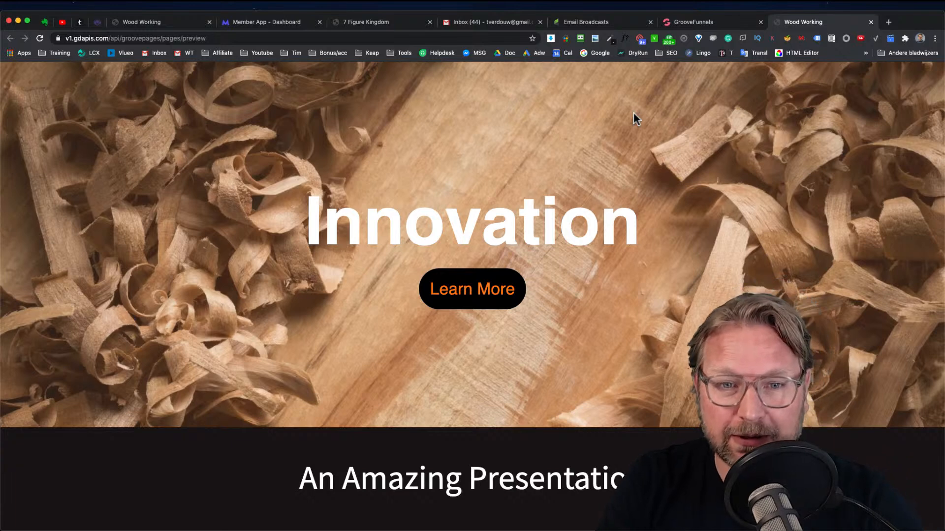
# Scroll through the preview page again from the Innovation hero down to the questions section
pyautogui.press('super+Tab')
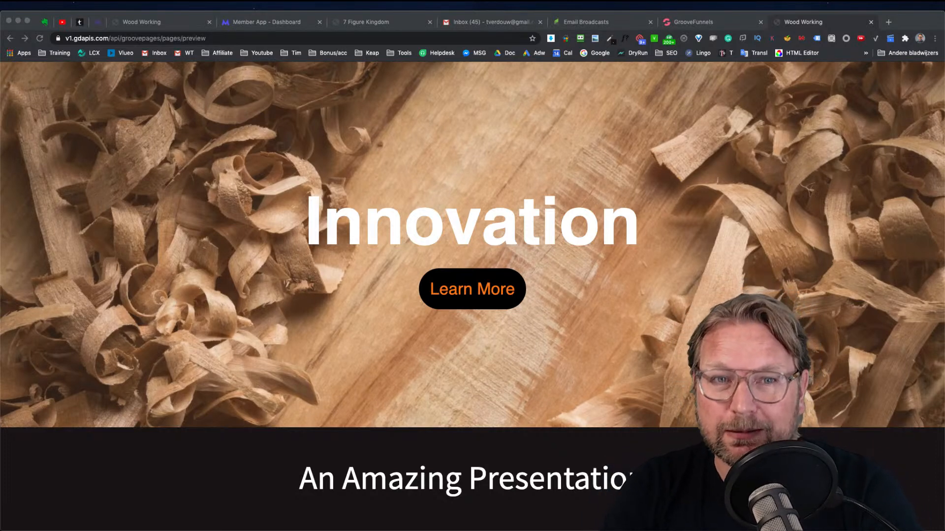
pyautogui.click(666, 72)
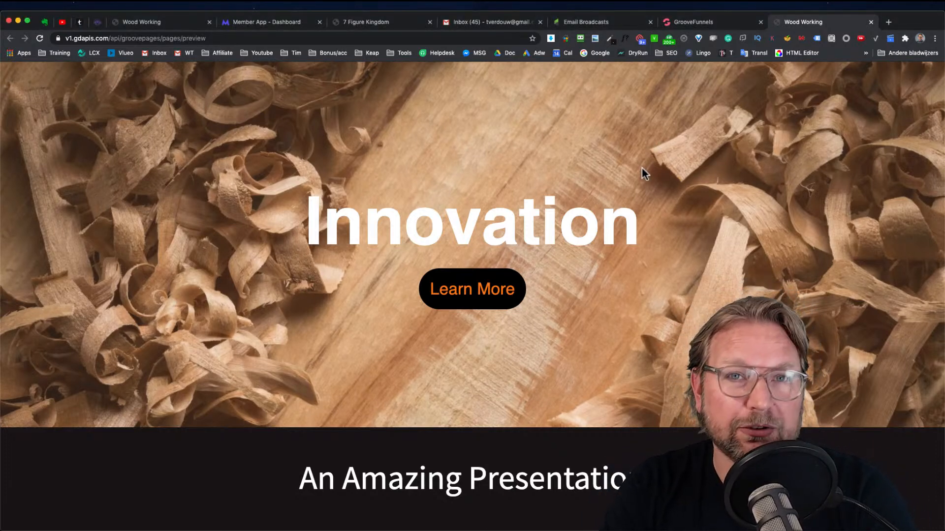
pyautogui.scroll(-3, 642, 168)
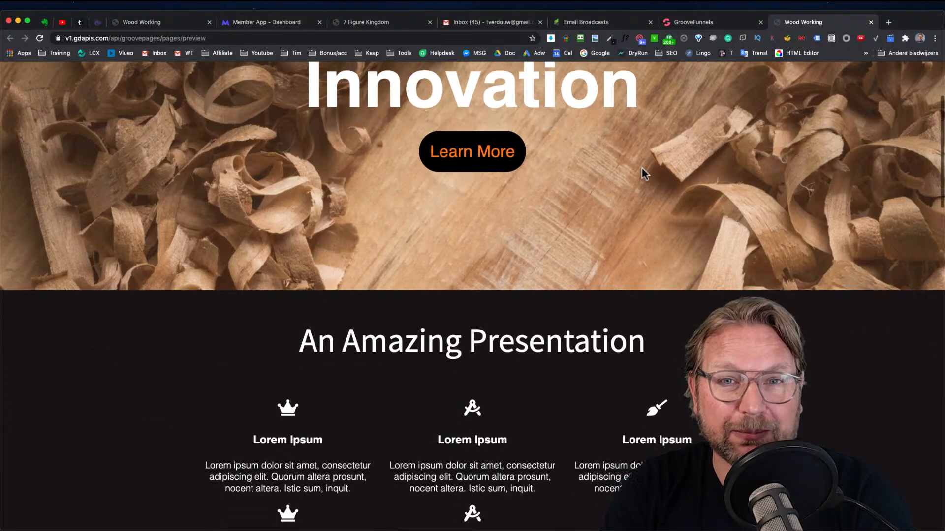
pyautogui.scroll(3, 642, 168)
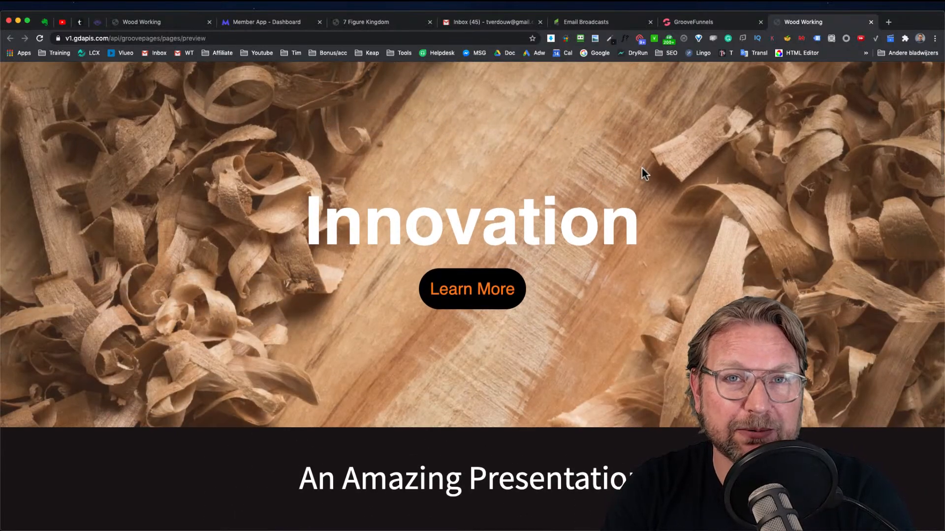
pyautogui.scroll(-2, 642, 169)
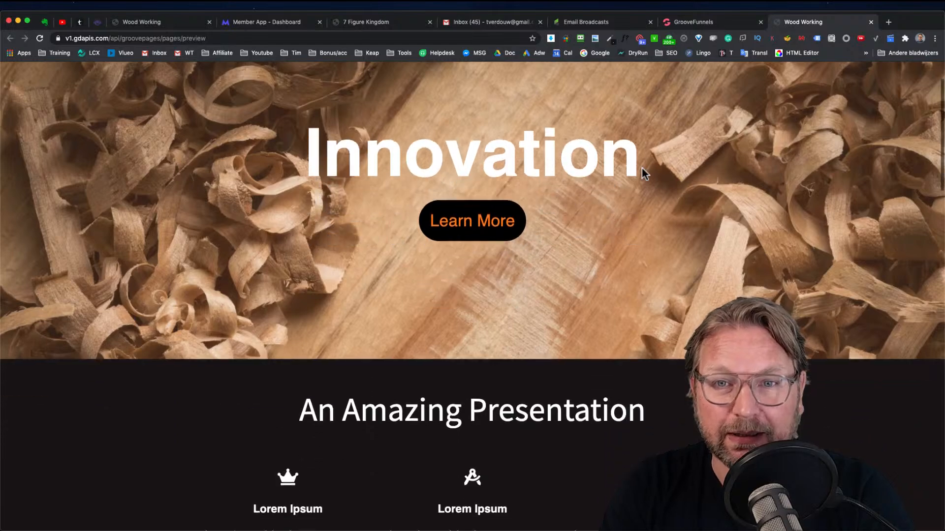
pyautogui.scroll(-5, 641, 168)
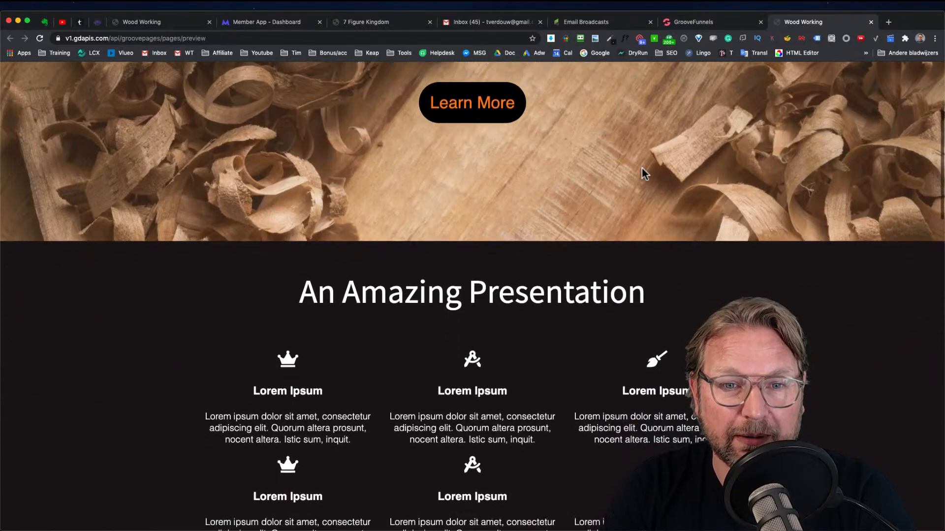
pyautogui.scroll(-7, 642, 168)
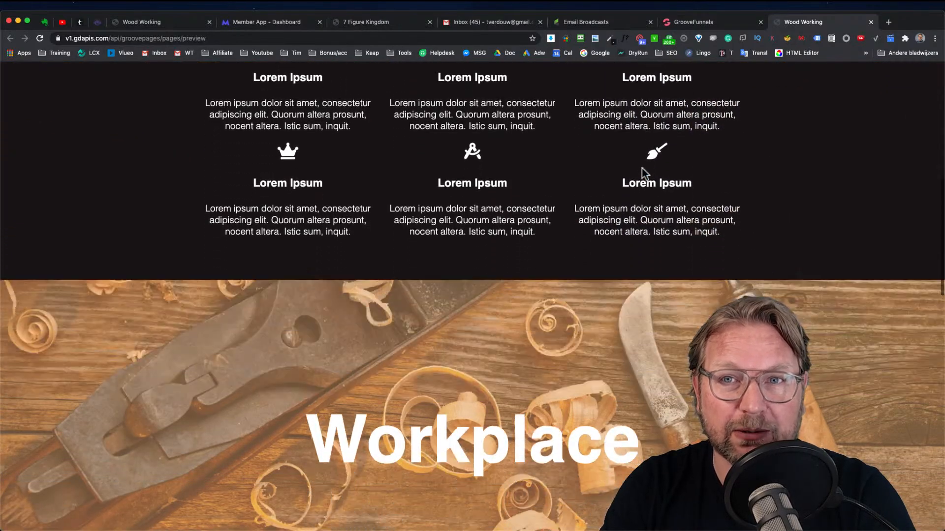
pyautogui.scroll(-6, 642, 168)
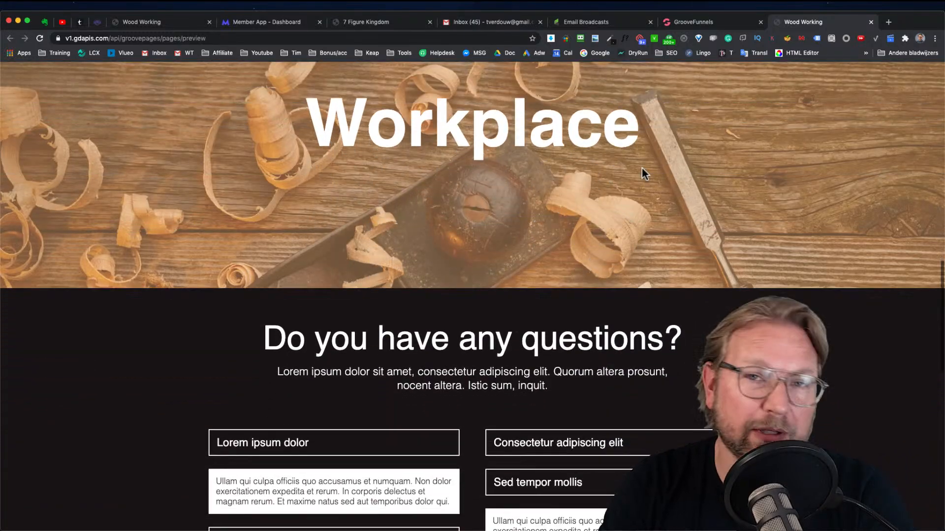
pyautogui.scroll(-4, 642, 168)
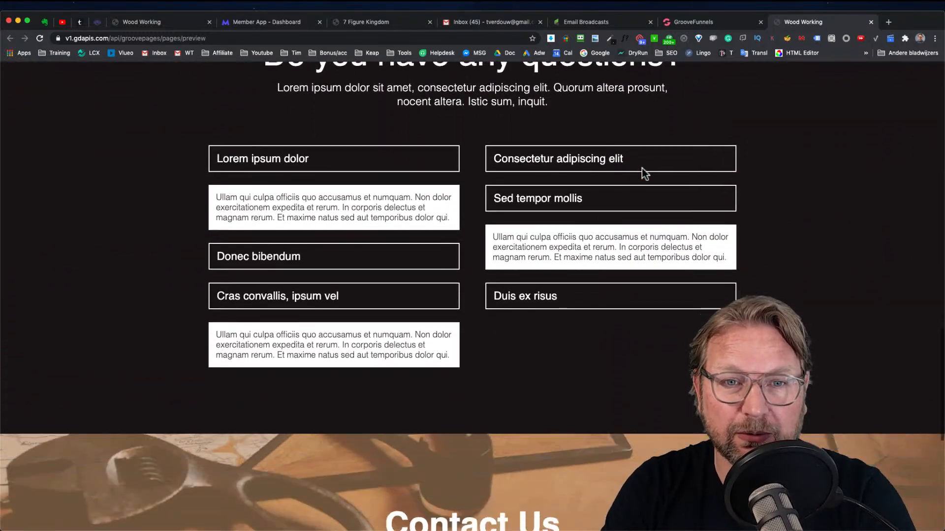
# Collapse the three open FAQ items in the questions section
pyautogui.click(403, 134)
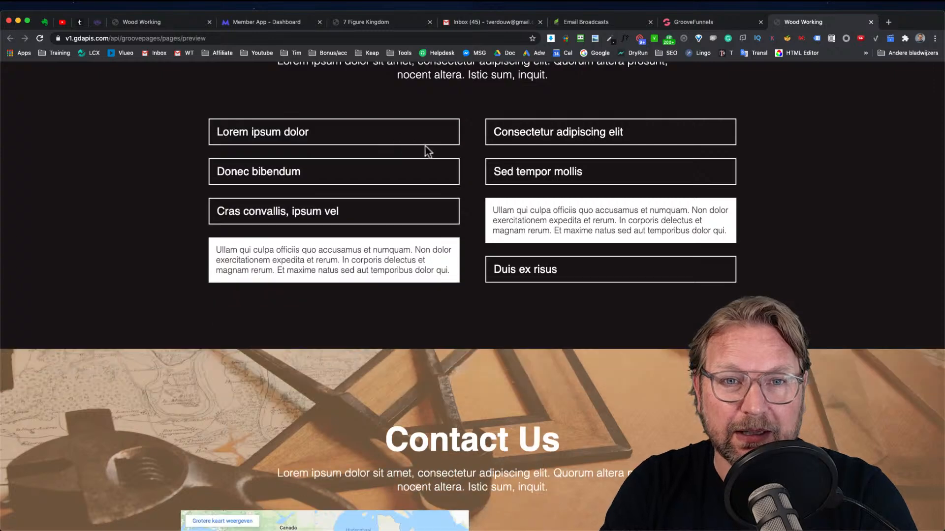
pyautogui.click(574, 180)
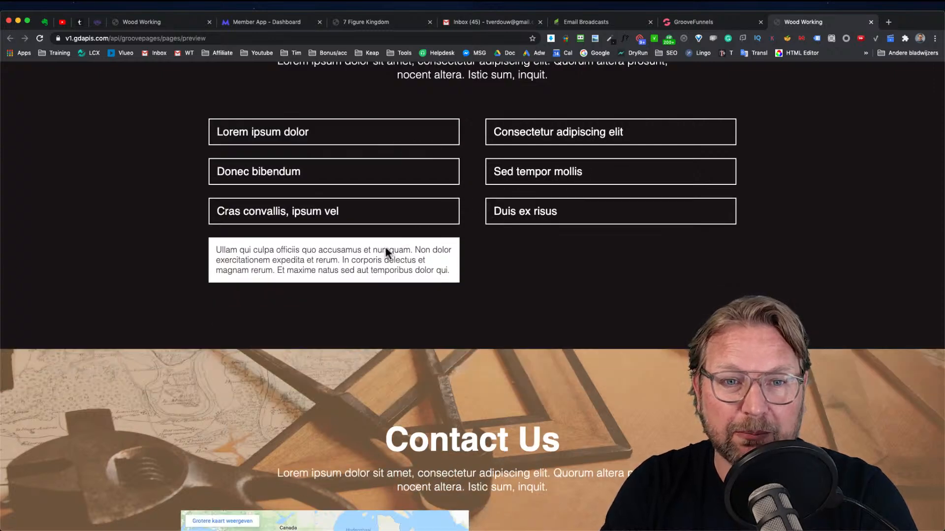
pyautogui.click(391, 214)
pyautogui.scroll(4, 445, 206)
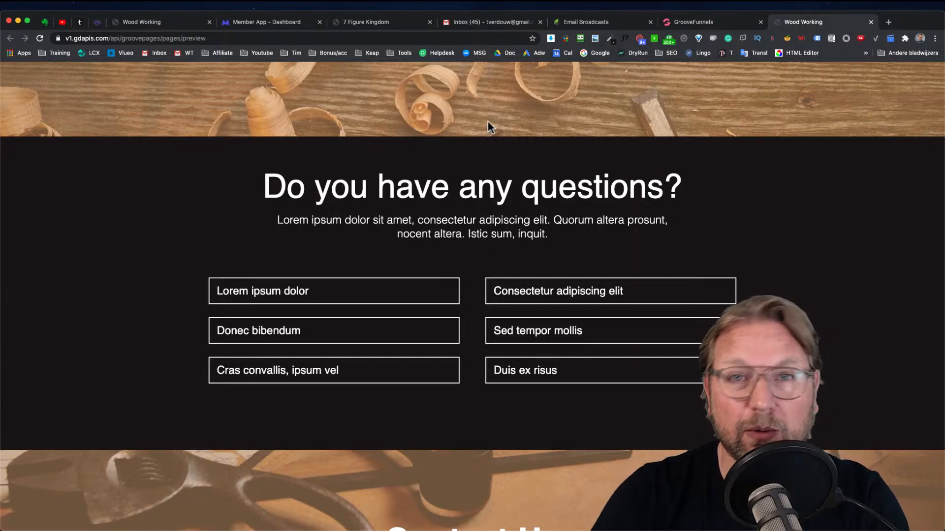
# Switch from the Wood Working tab to the Member App Dashboard tab
pyautogui.click(255, 25)
pyautogui.click(185, 23)
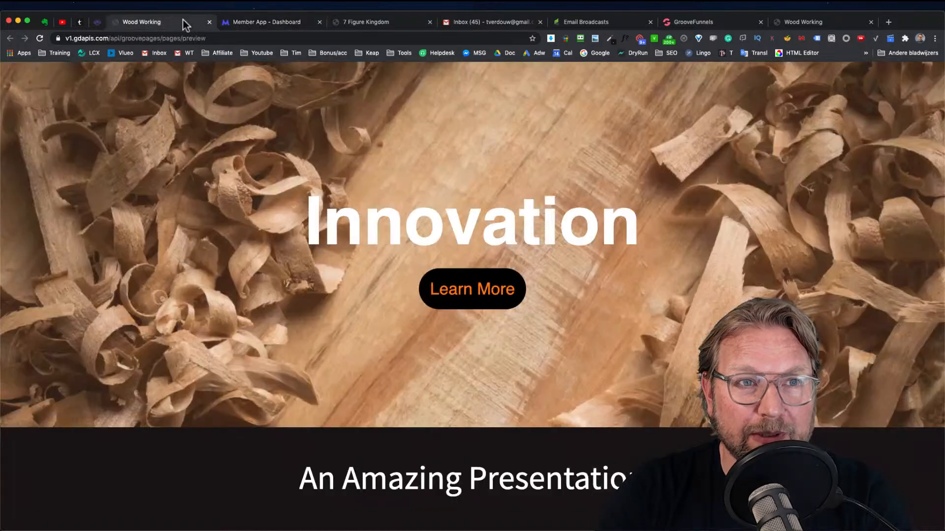
pyautogui.click(247, 20)
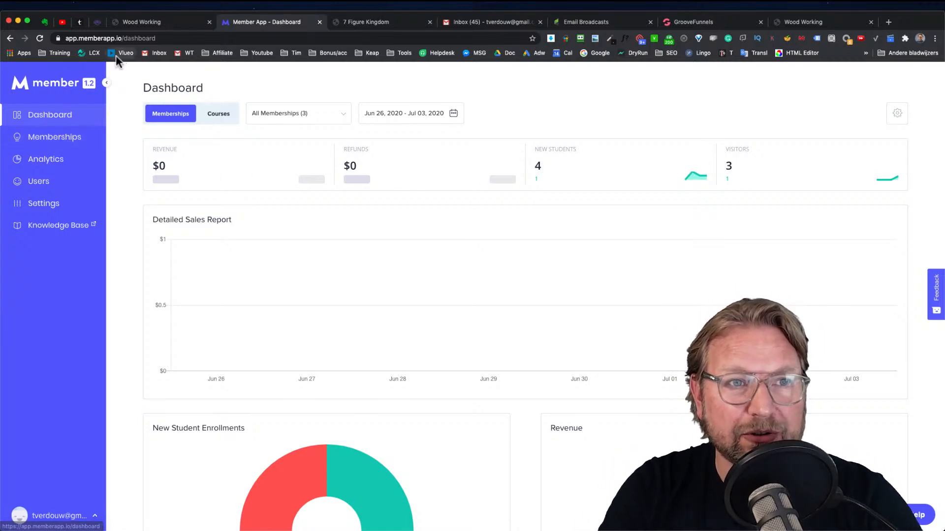
# Open the 7 Figure Kingdom tab showing the GroovePages Training course lesson
pyautogui.click(359, 23)
pyautogui.click(470, 196)
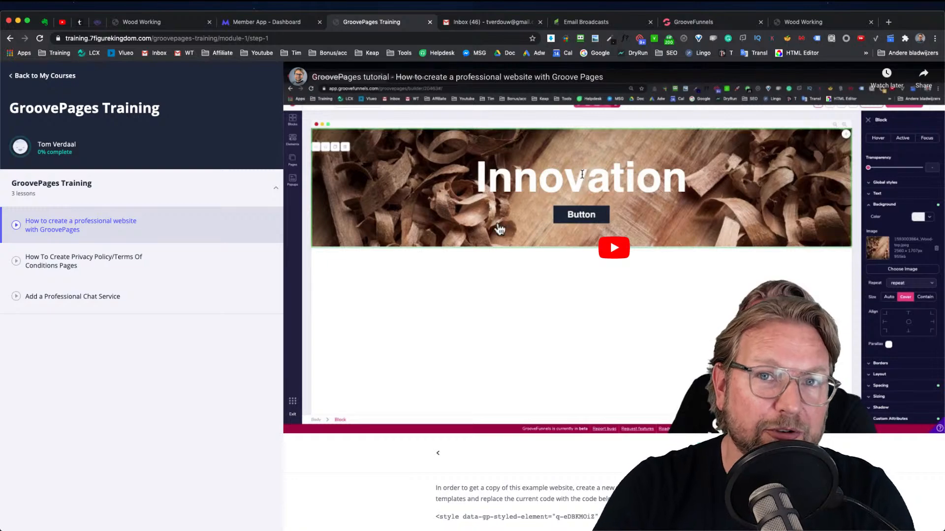
# Scroll through the website code listed below the first lesson's video
pyautogui.scroll(-10, 526, 392)
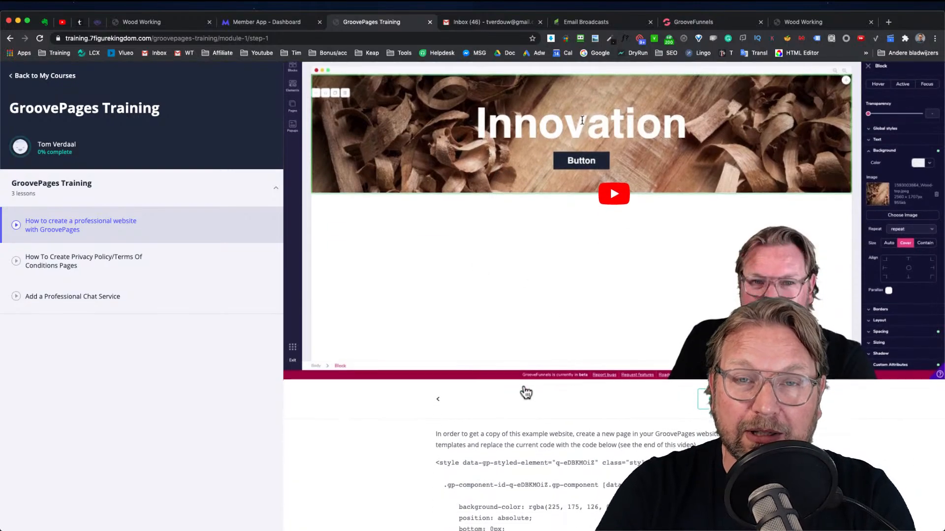
pyautogui.scroll(-15, 496, 231)
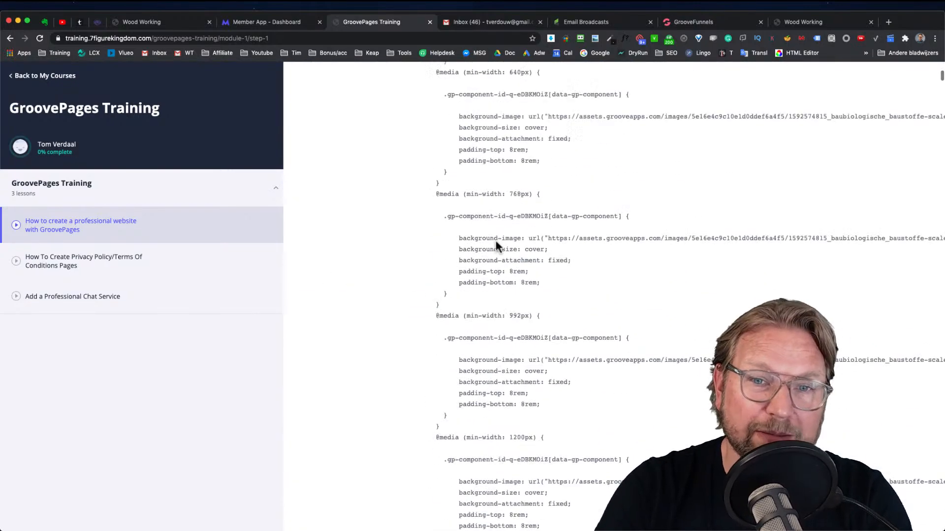
pyautogui.scroll(20, 496, 241)
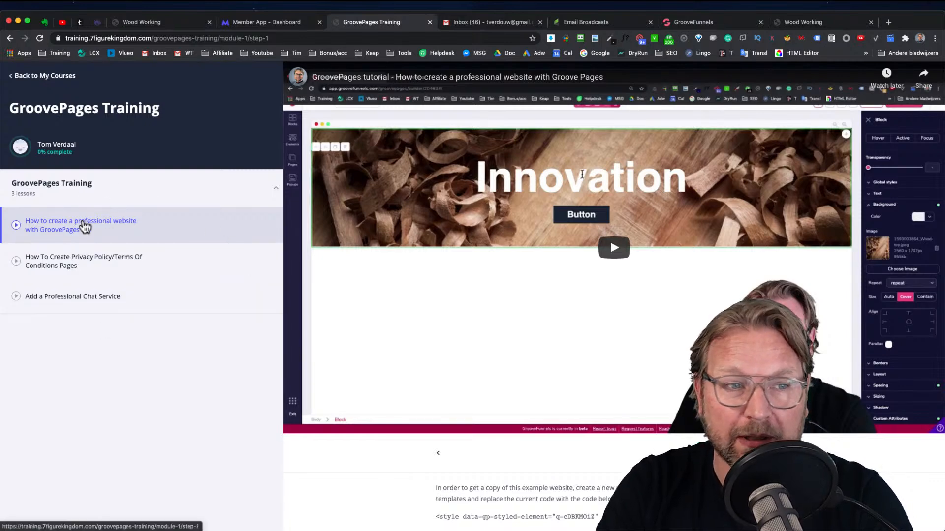
# Browse the course's three lessons, ending back on the professional website lesson
pyautogui.click(91, 270)
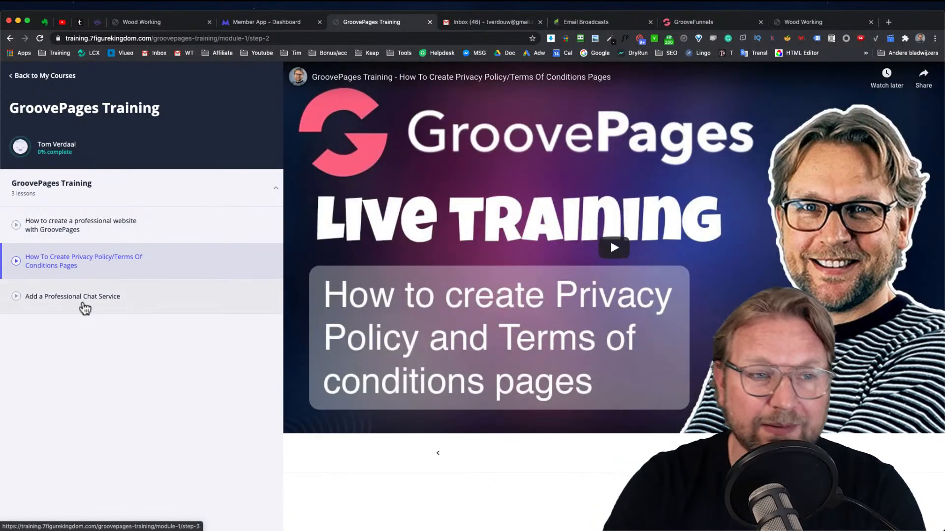
pyautogui.click(84, 307)
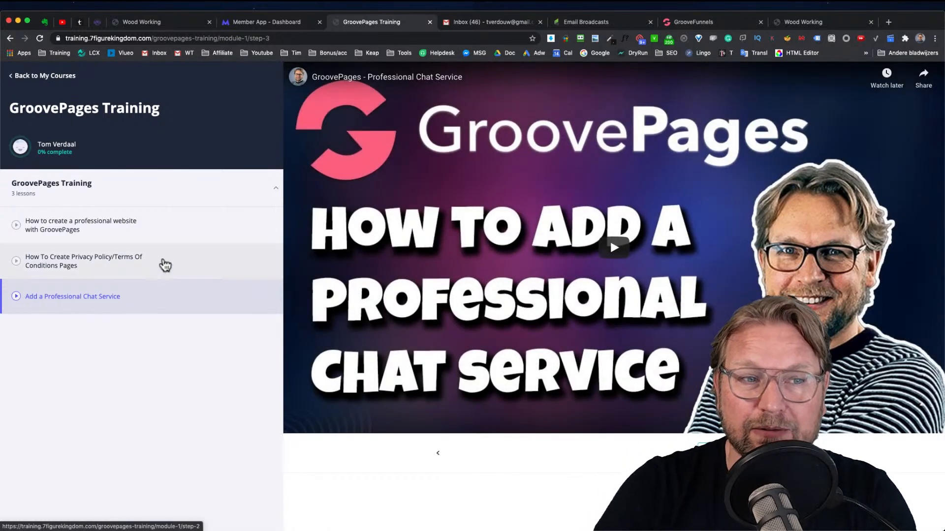
pyautogui.click(126, 229)
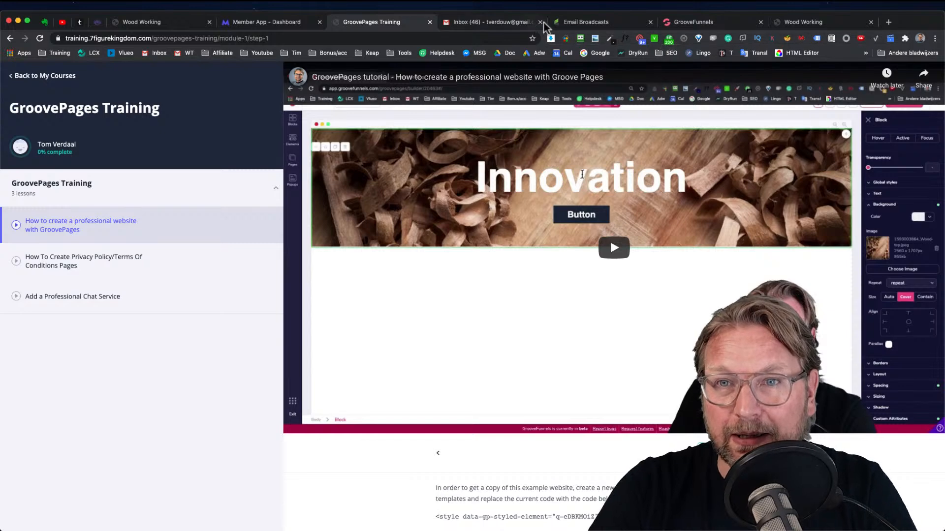
# Return to the GrooveFunnels builder, open the site's pages list and start adding a new page
pyautogui.click(674, 24)
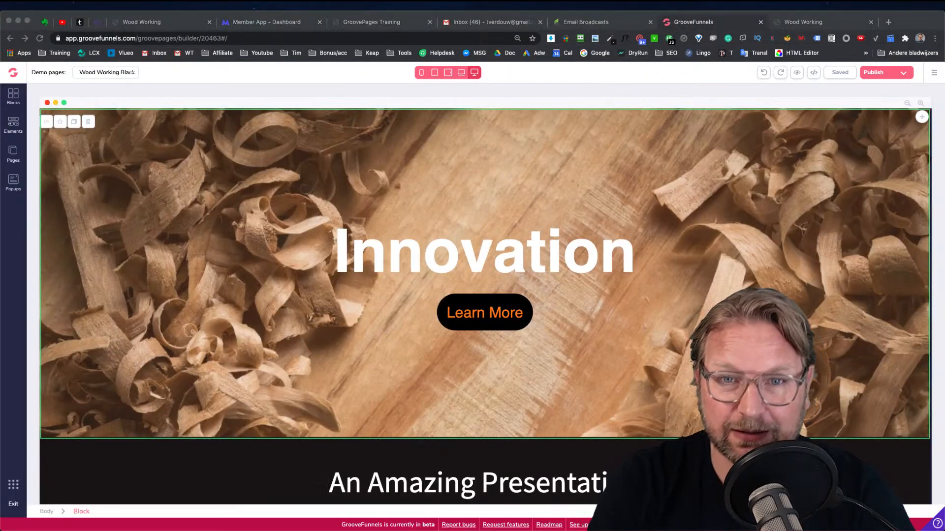
pyautogui.click(156, 95)
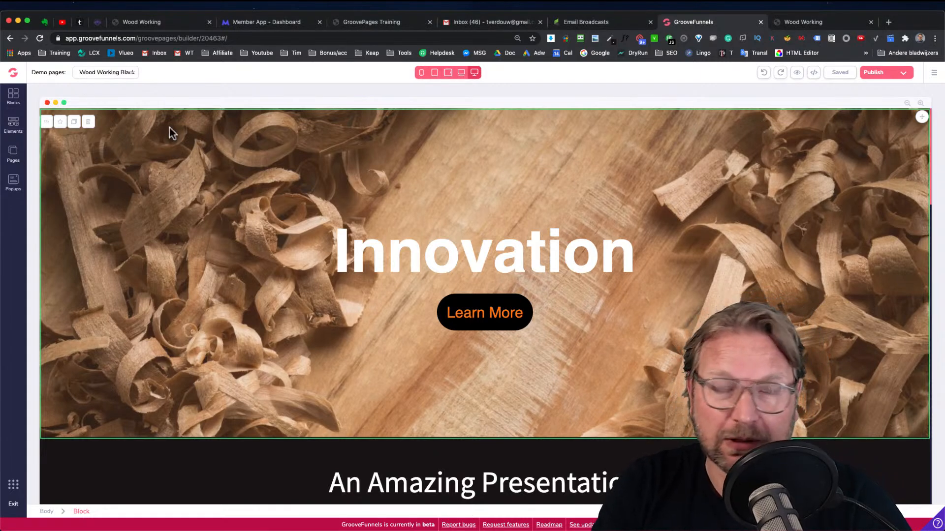
pyautogui.click(13, 153)
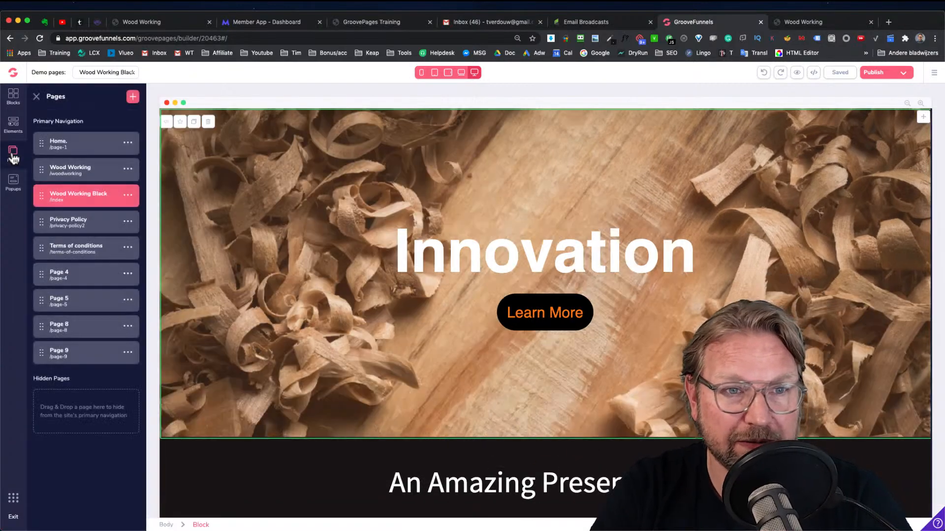
pyautogui.click(132, 98)
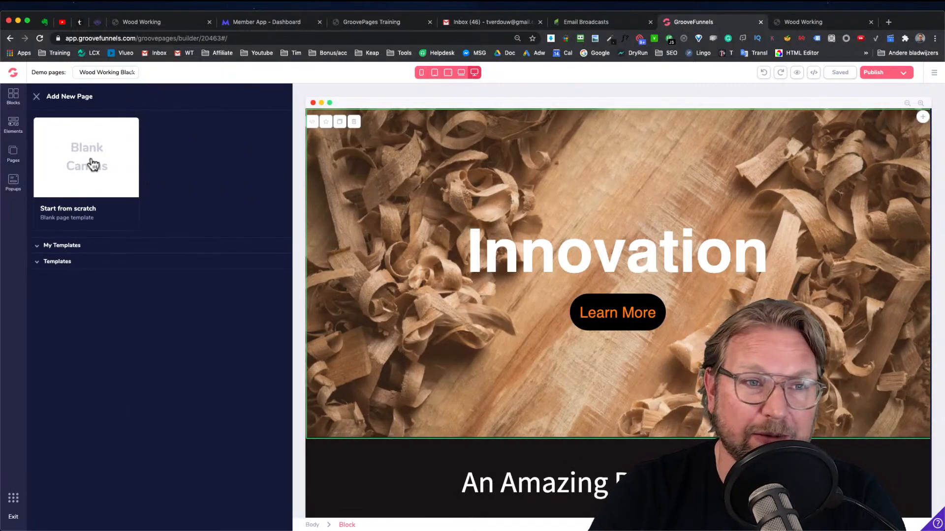
# Browse the available page templates in the template categories
pyautogui.click(72, 250)
pyautogui.click(72, 251)
pyautogui.click(59, 262)
pyautogui.scroll(-3, 79, 270)
pyautogui.scroll(-15, 81, 270)
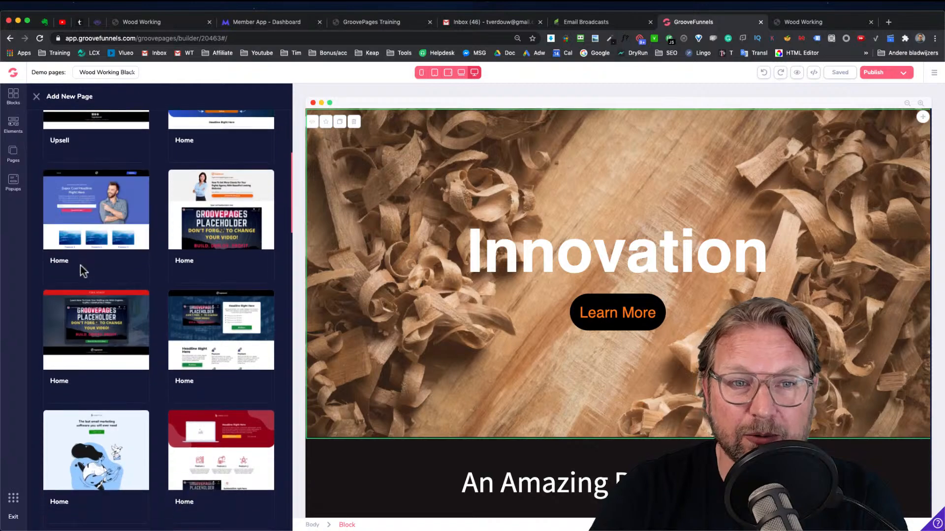
pyautogui.scroll(-5, 88, 244)
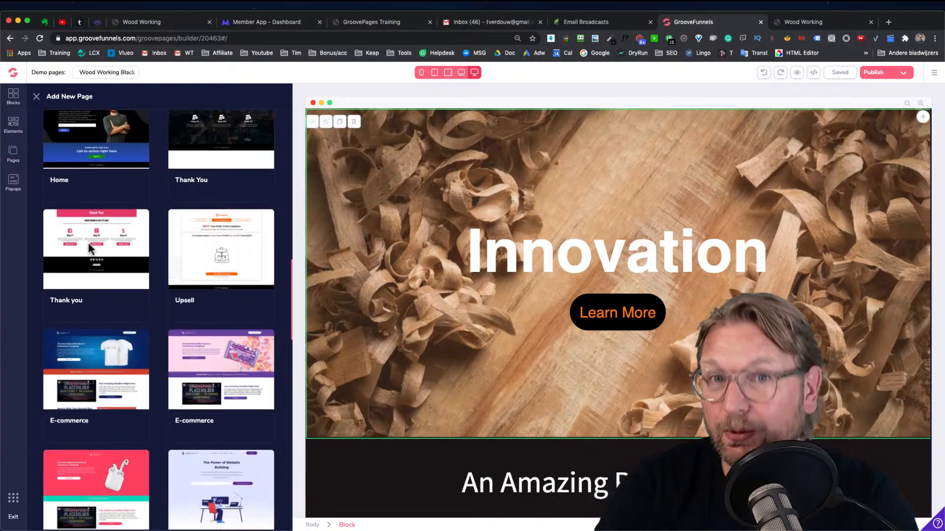
pyautogui.scroll(-2, 91, 243)
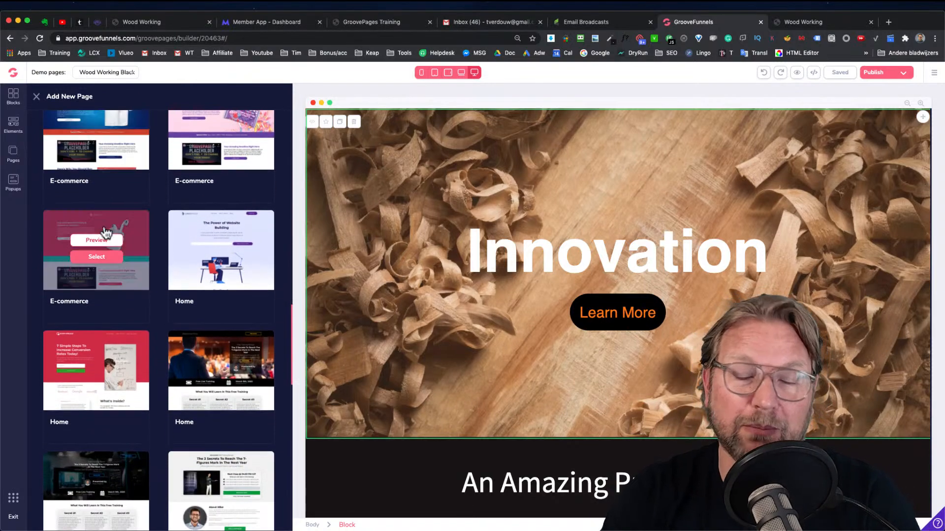
pyautogui.scroll(4, 113, 227)
pyautogui.scroll(10, 120, 219)
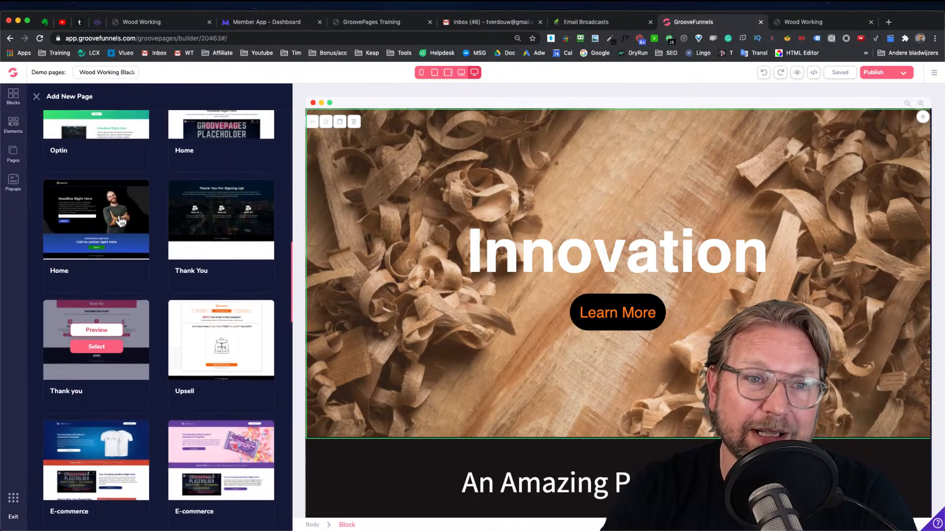
pyautogui.scroll(10, 119, 219)
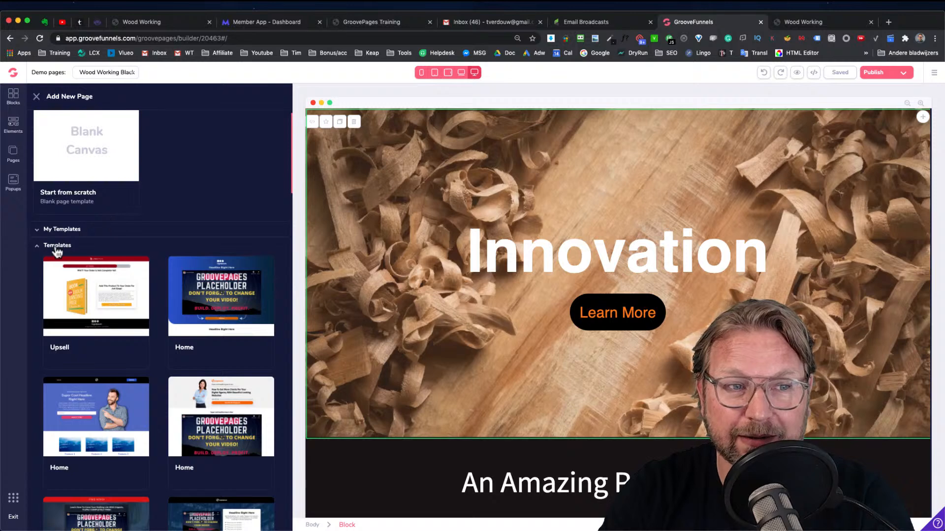
pyautogui.click(96, 258)
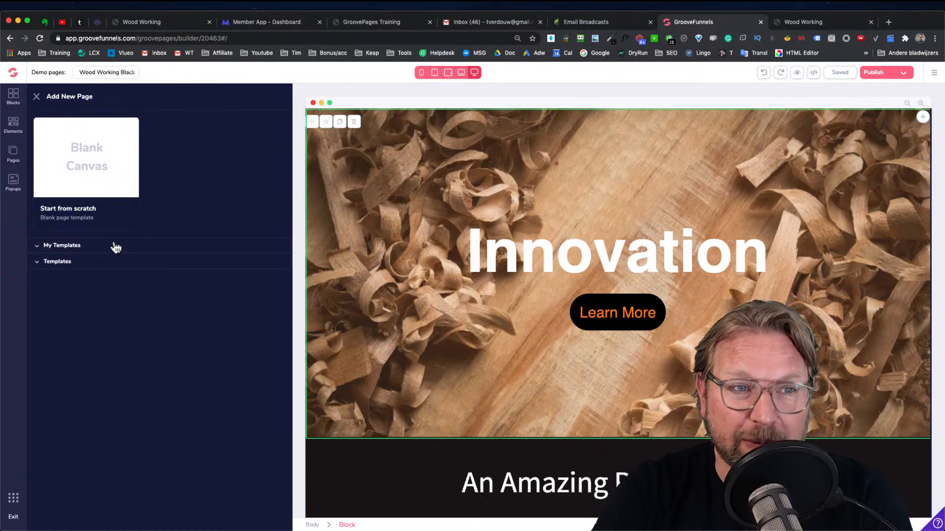
# Create the new page from the Blank Canvas starting point
pyautogui.click(106, 156)
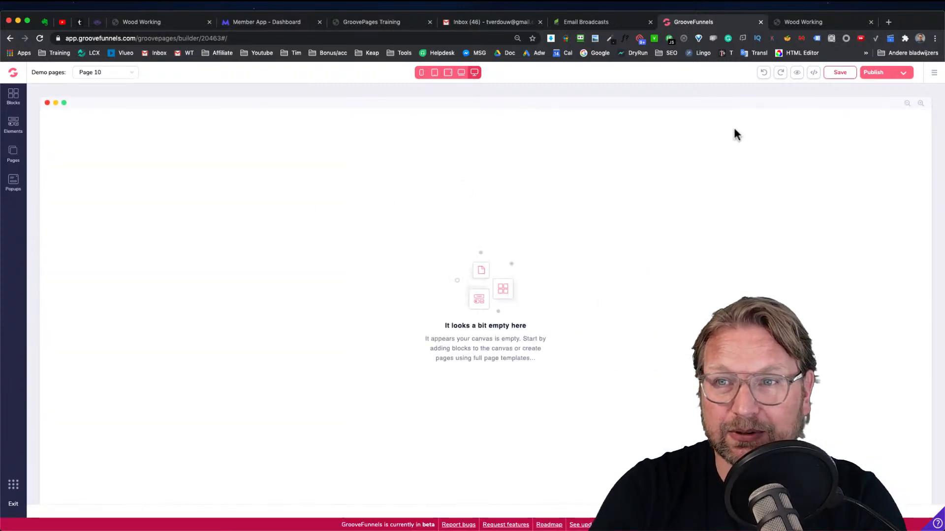
pyautogui.click(811, 183)
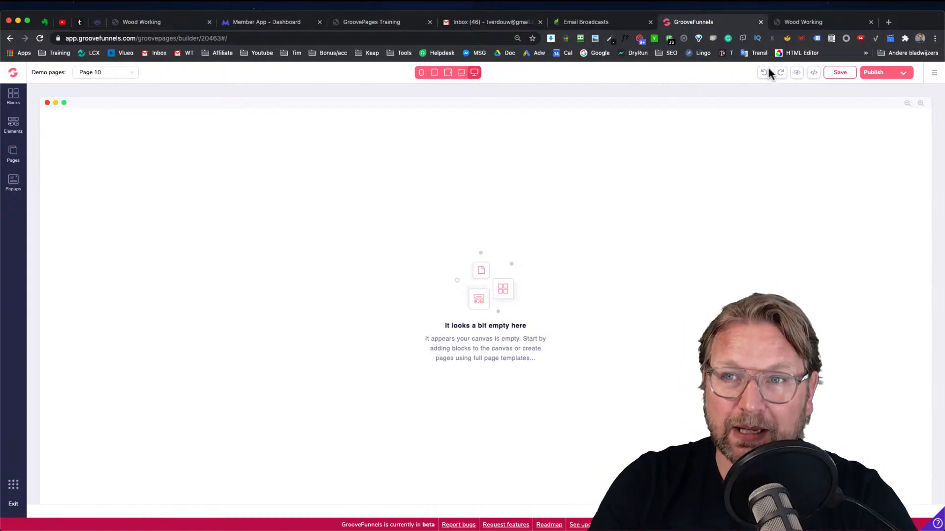
# Scroll through the Wood Working preview page to review its sections
pyautogui.click(808, 22)
pyautogui.scroll(-2, 629, 194)
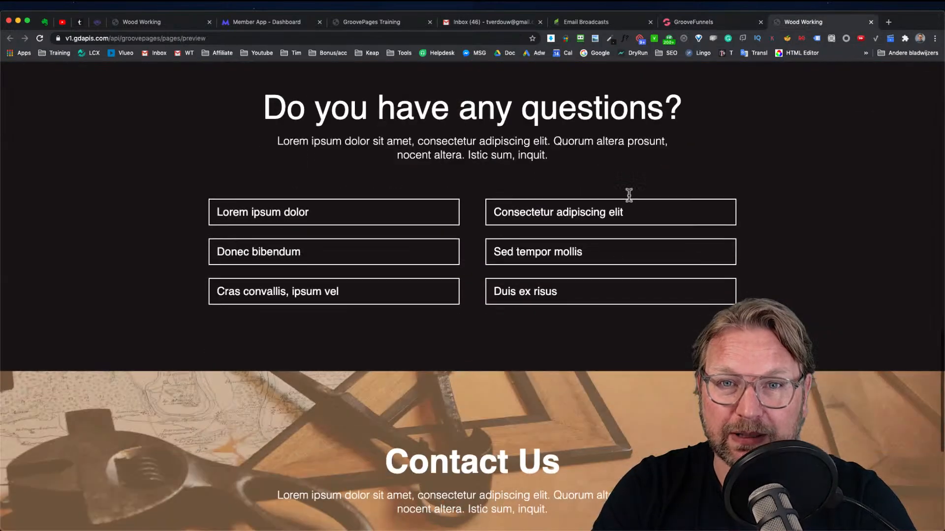
pyautogui.scroll(5, 629, 195)
pyautogui.scroll(6, 629, 194)
pyautogui.scroll(-5, 416, 181)
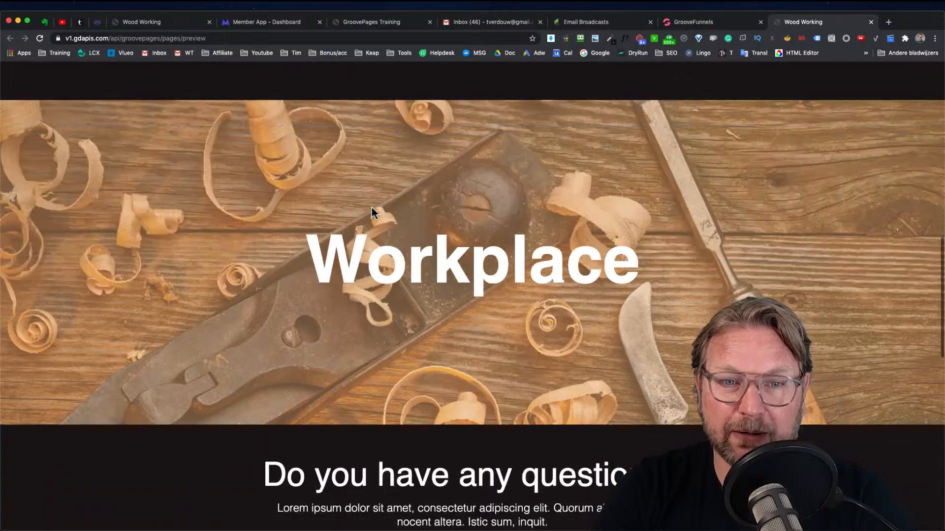
pyautogui.scroll(15, 389, 147)
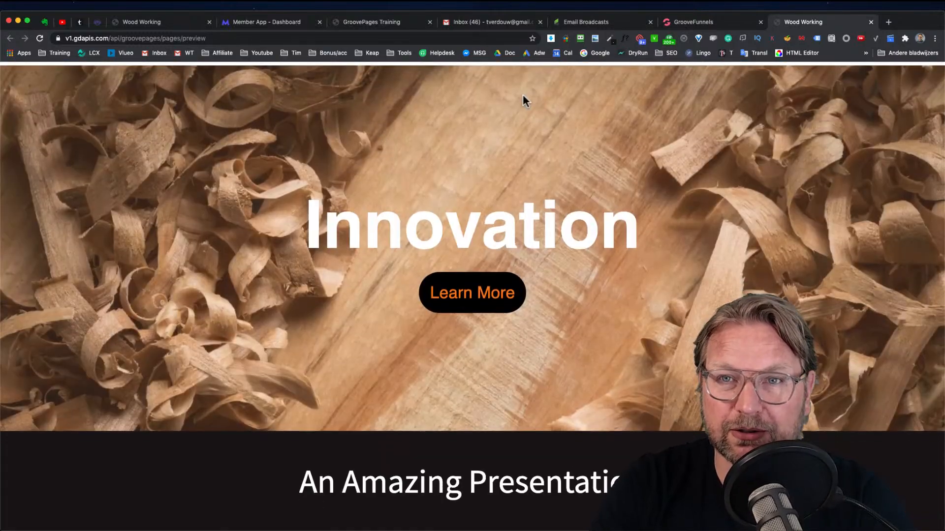
# Back in the builder, open the block library and expand all Wireframes blocks
pyautogui.click(690, 22)
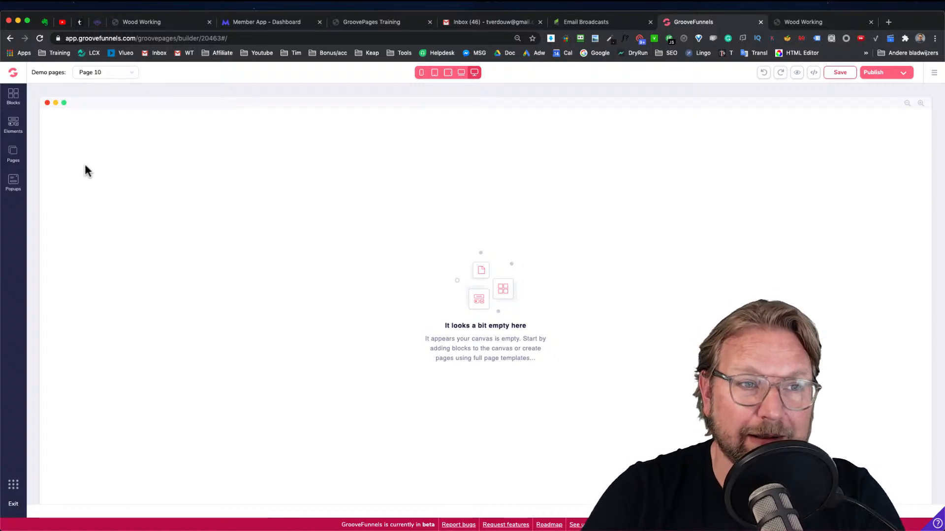
pyautogui.click(13, 96)
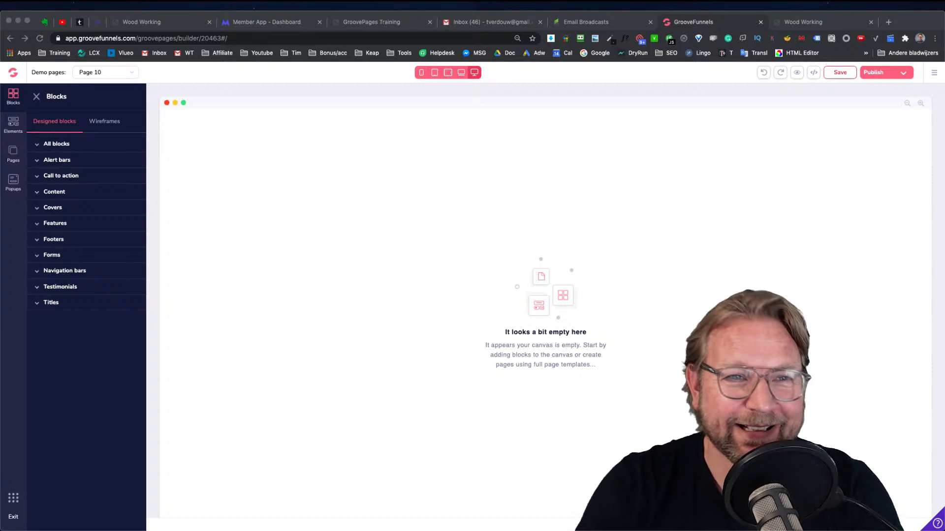
pyautogui.click(56, 144)
pyautogui.click(97, 124)
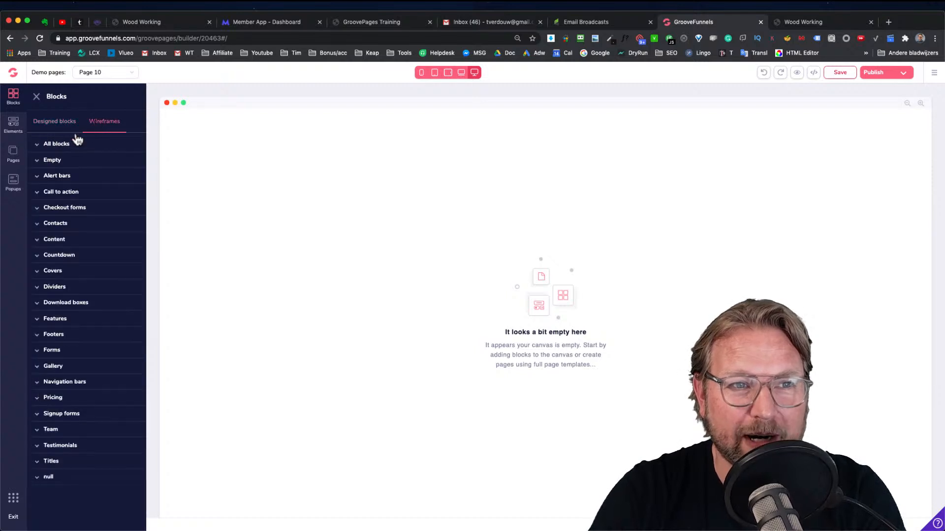
pyautogui.click(56, 144)
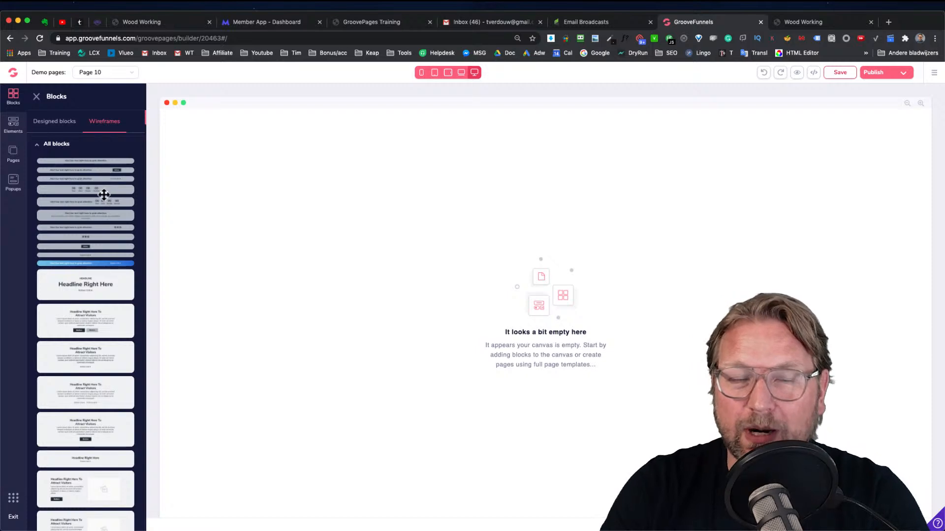
# Compare the Wood Working preview's top section with the wireframe blocks list
pyautogui.click(814, 24)
pyautogui.scroll(-5, 473, 246)
pyautogui.scroll(5, 472, 246)
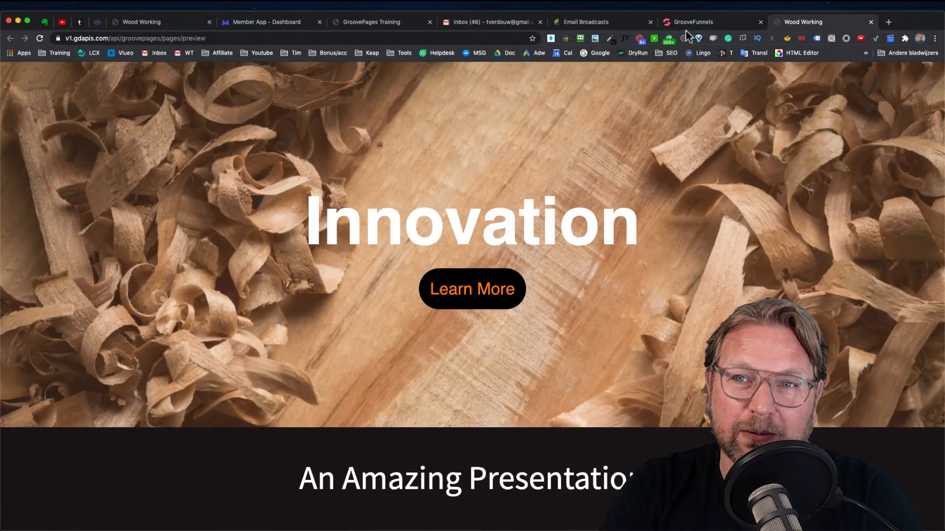
pyautogui.click(694, 22)
pyautogui.scroll(-3, 99, 229)
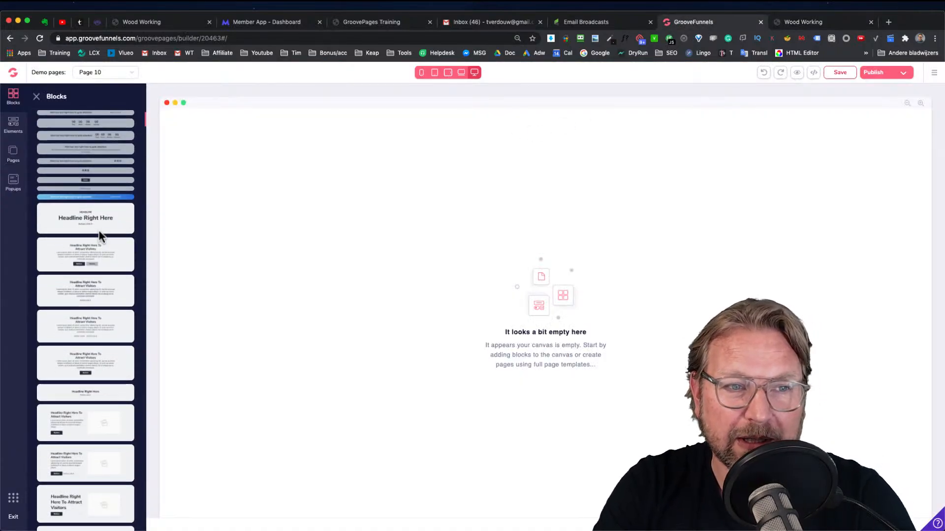
# Scroll through all sections of the Wood Working preview page down to the contact area
pyautogui.click(795, 23)
pyautogui.scroll(-10, 584, 223)
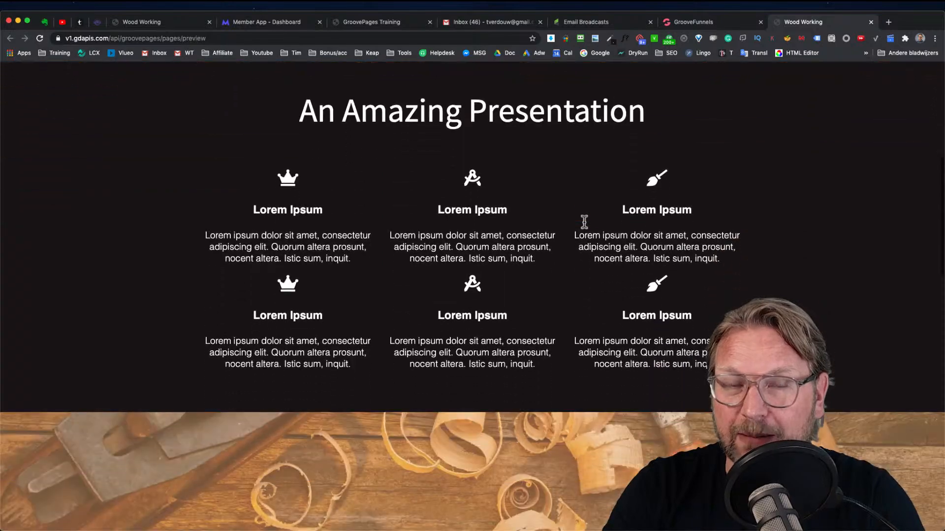
pyautogui.scroll(-10, 584, 223)
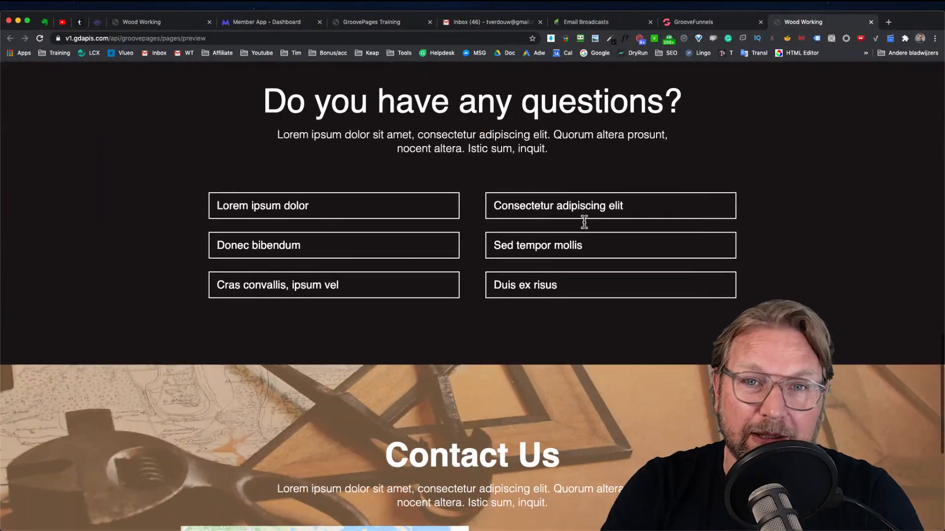
pyautogui.scroll(-2, 583, 222)
pyautogui.scroll(-3, 583, 222)
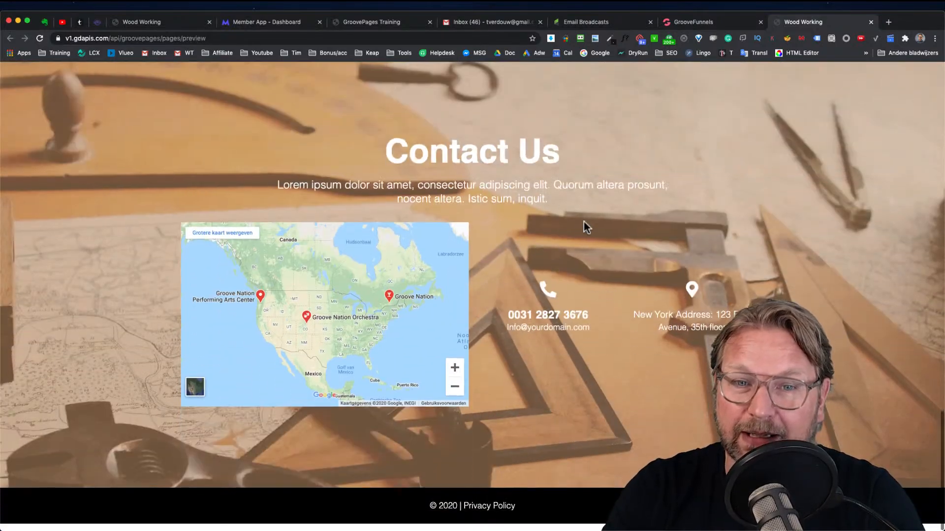
pyautogui.scroll(20, 583, 224)
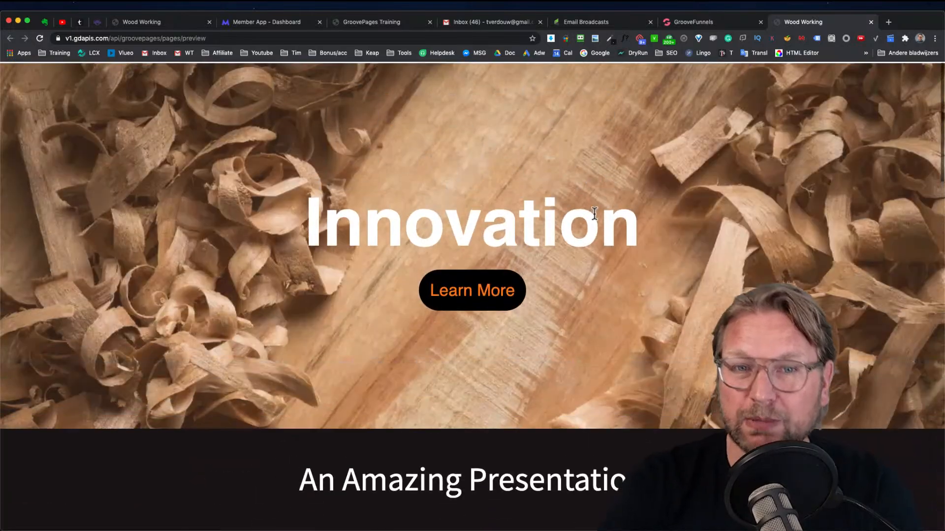
# Highlight the Innovation heading text on the Wood Working preview page
pyautogui.click(703, 23)
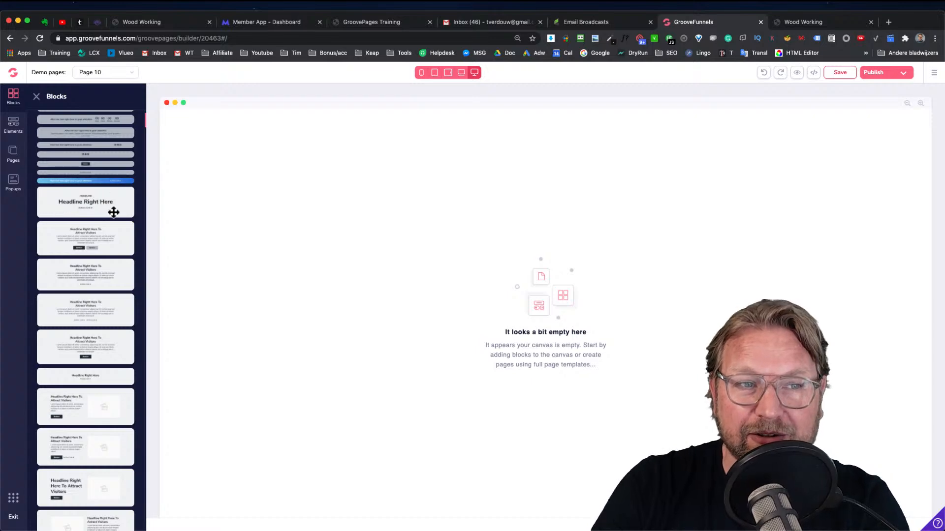
pyautogui.click(802, 21)
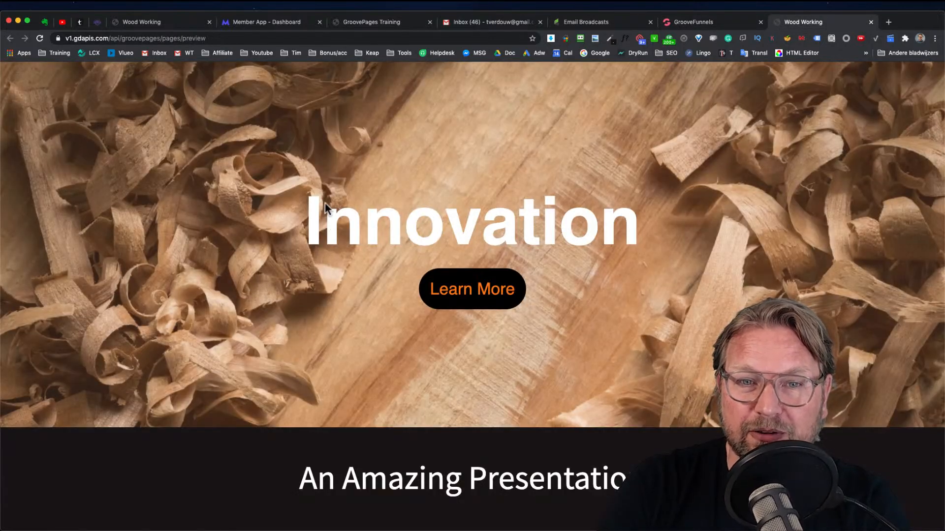
pyautogui.moveTo(296, 228); pyautogui.dragTo(677, 221)
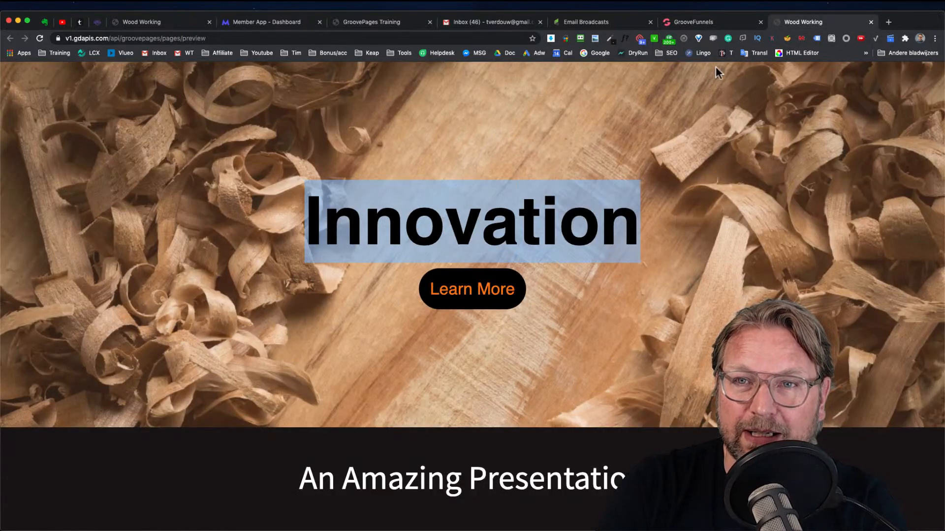
# Add a wireframe block with headline, paragraph and button to the blank page
pyautogui.click(711, 23)
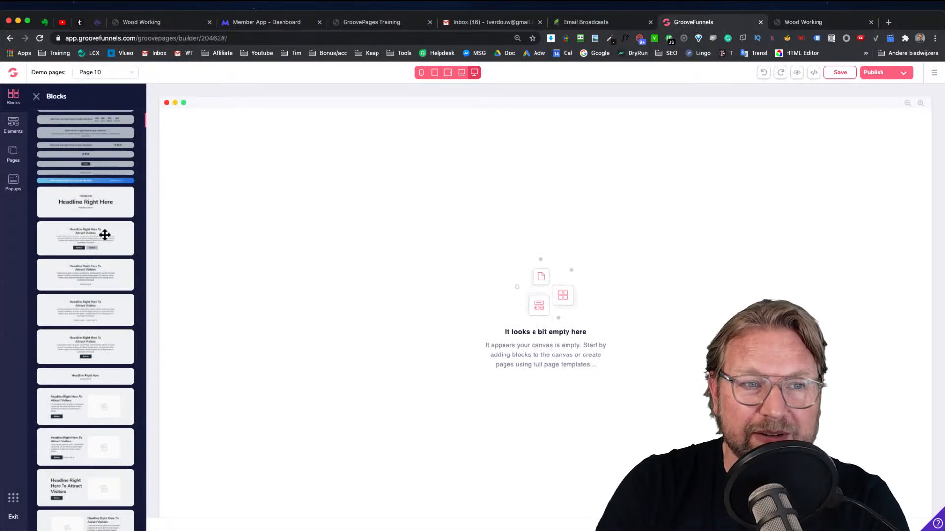
pyautogui.scroll(-4, 105, 235)
pyautogui.scroll(-2, 81, 256)
pyautogui.scroll(5, 89, 228)
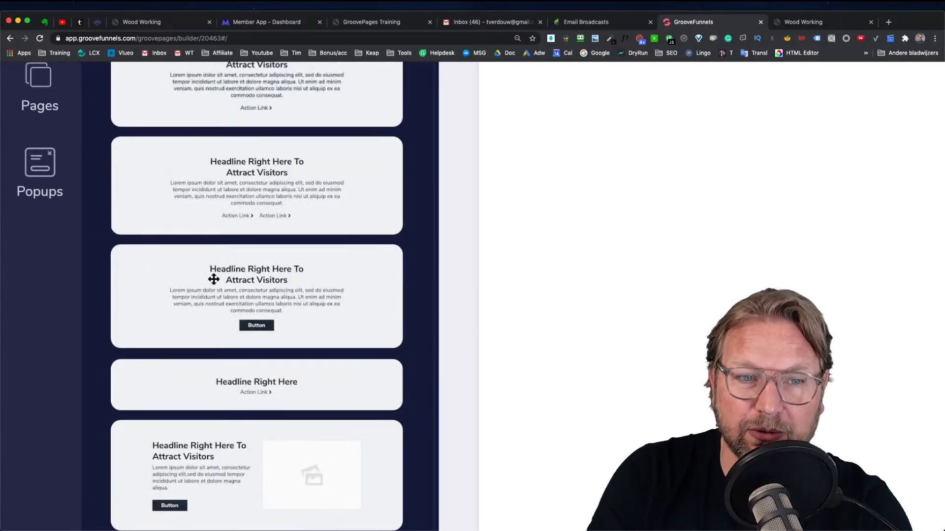
pyautogui.scroll(-5, 231, 280)
pyautogui.moveTo(61, 231); pyautogui.dragTo(383, 155)
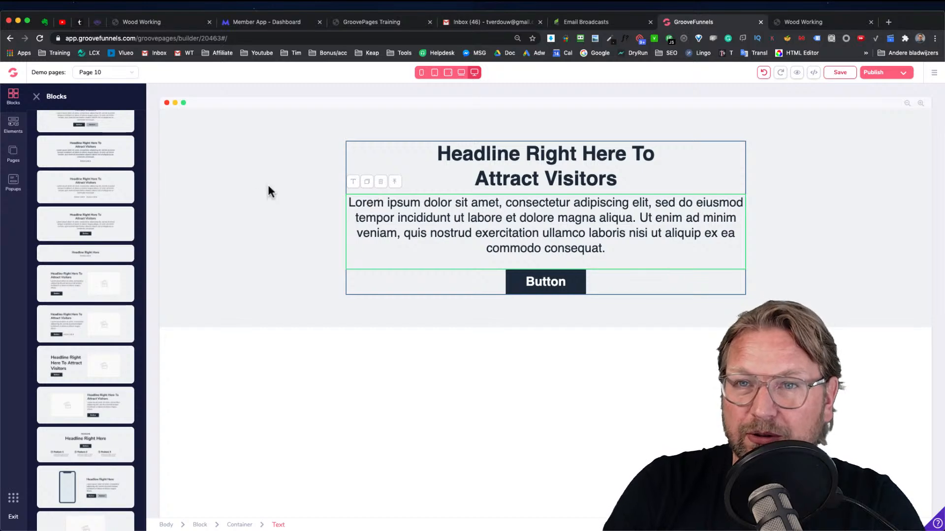
# Select the newly added block on the canvas to open its block settings
pyautogui.click(804, 22)
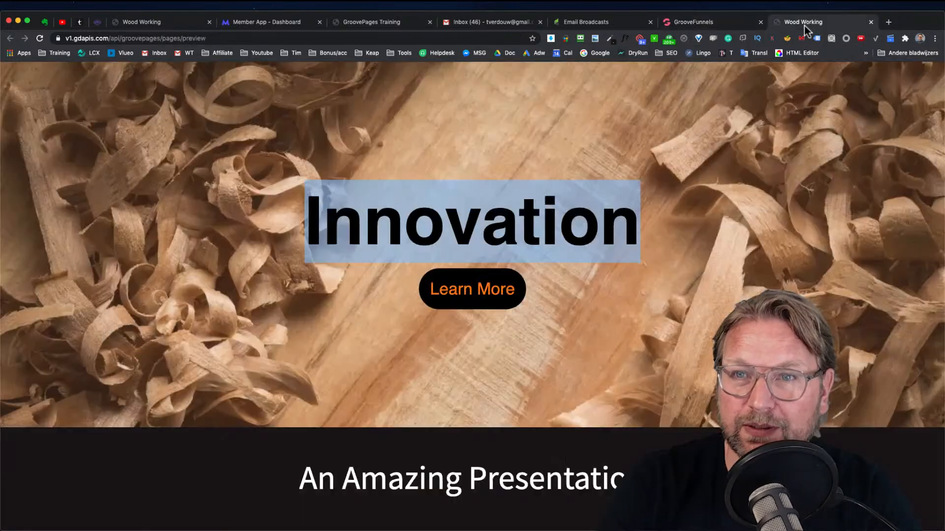
pyautogui.click(699, 23)
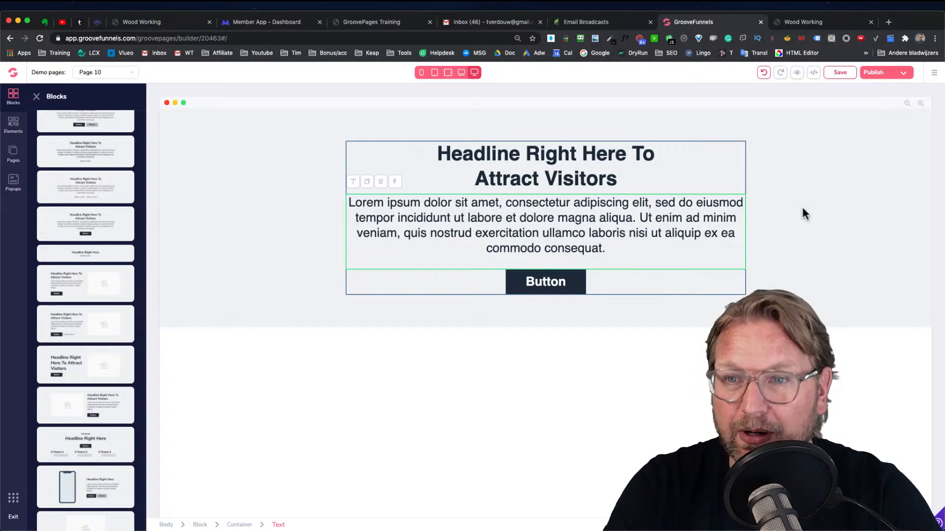
pyautogui.click(236, 178)
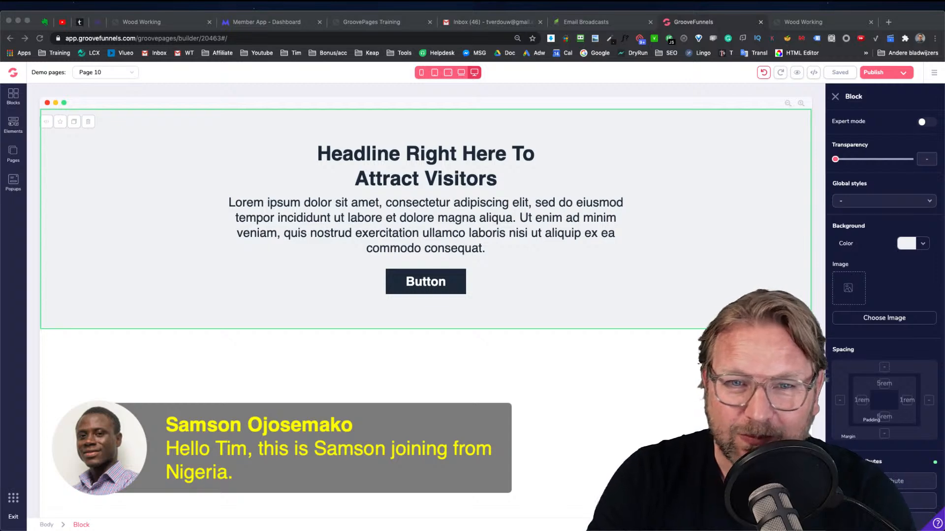
pyautogui.click(137, 183)
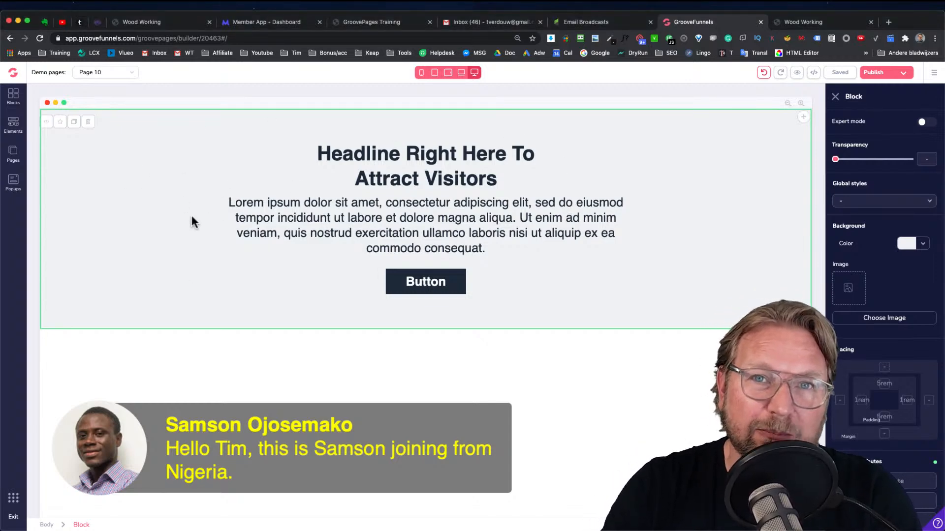
# Compare the builder block with the Wood Working preview and switch on Expert mode in the block settings
pyautogui.click(807, 21)
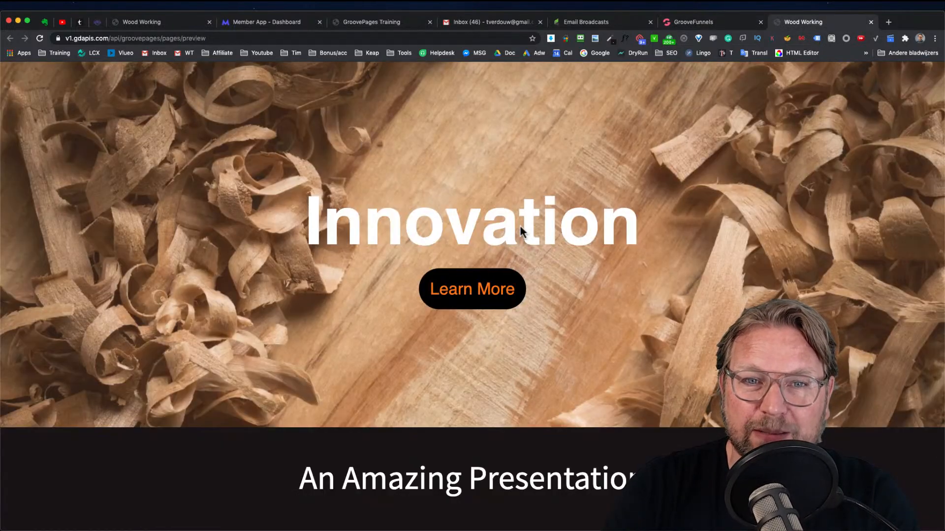
pyautogui.click(694, 22)
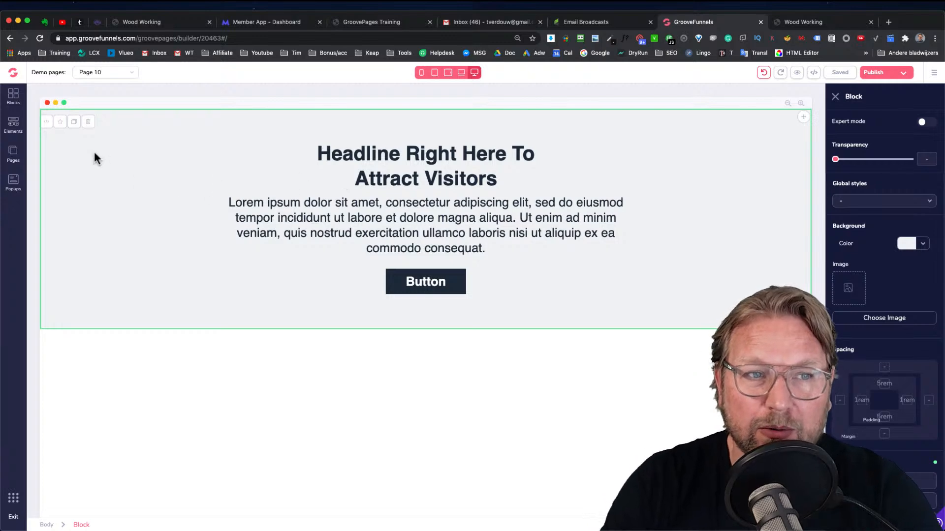
pyautogui.moveTo(102, 161); pyautogui.dragTo(147, 153)
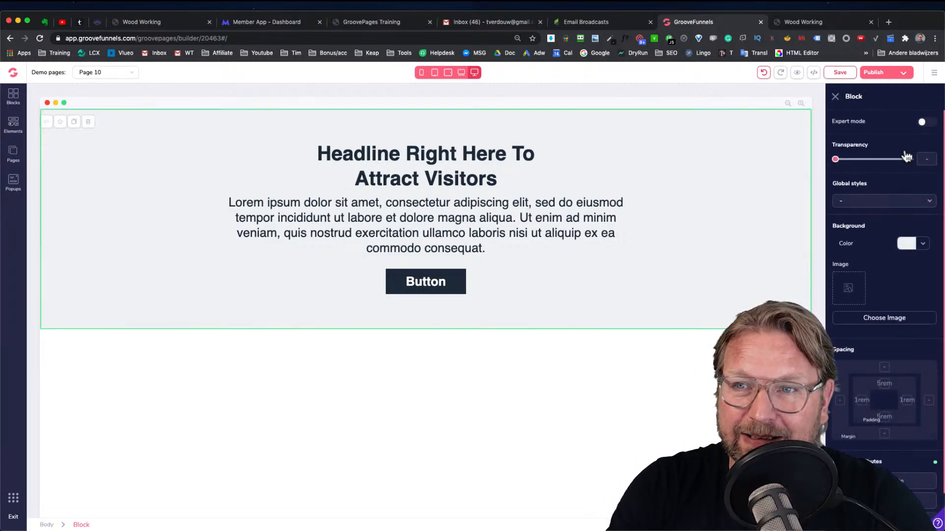
pyautogui.click(923, 123)
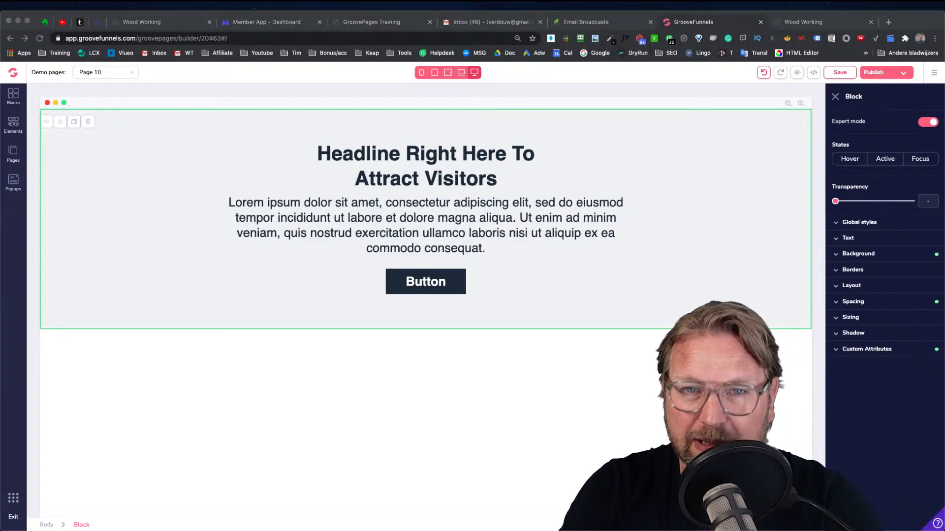
# Set the block's background image to the wood shavings photo from the image library
pyautogui.click(873, 240)
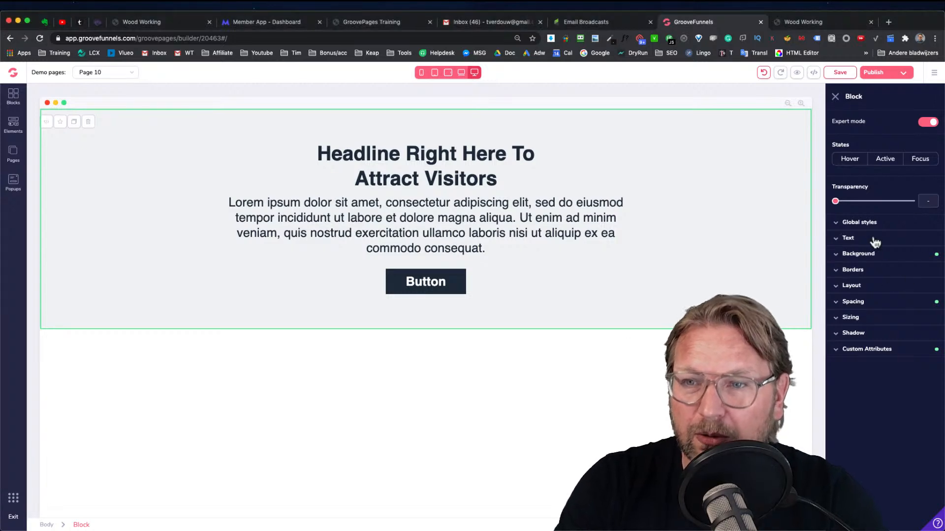
pyautogui.click(860, 254)
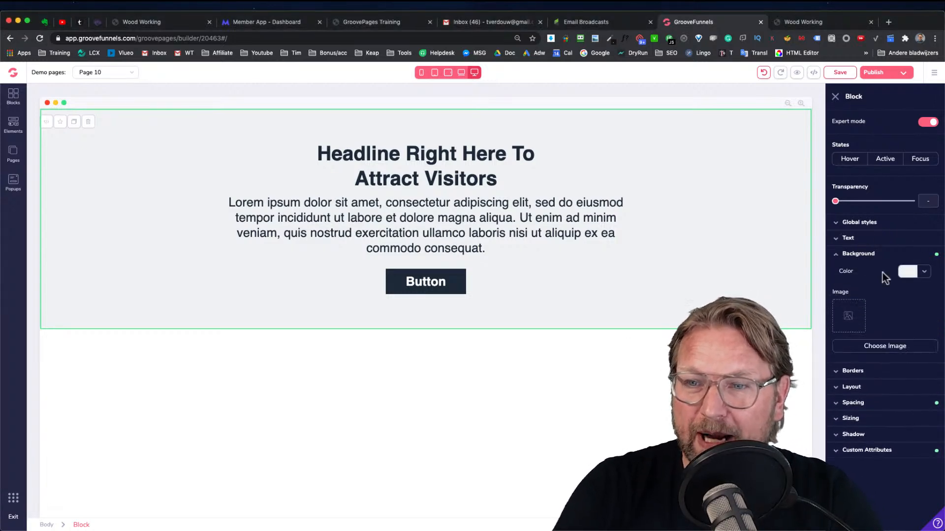
pyautogui.click(871, 330)
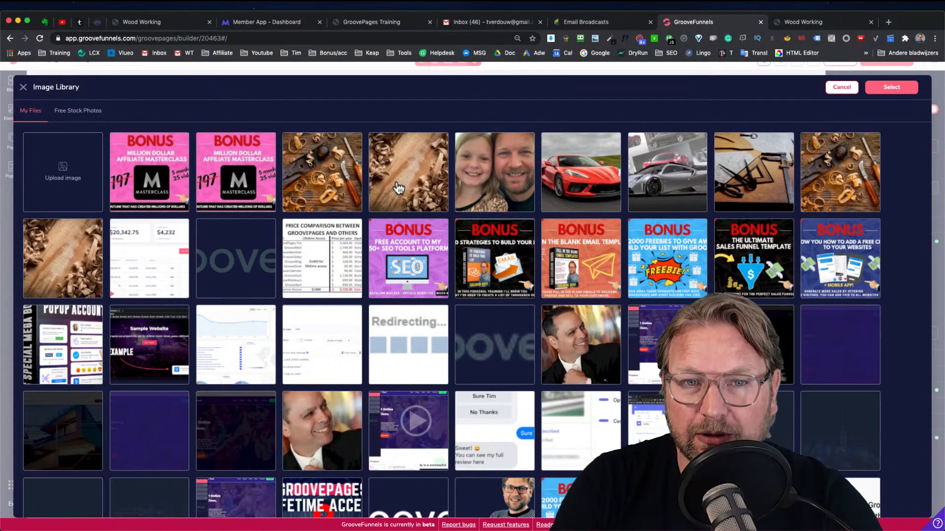
pyautogui.click(397, 186)
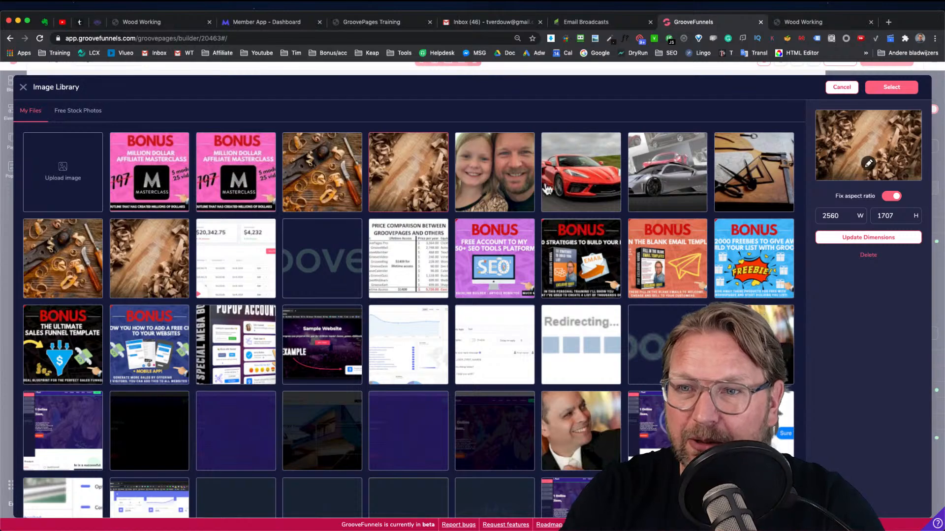
pyautogui.click(883, 91)
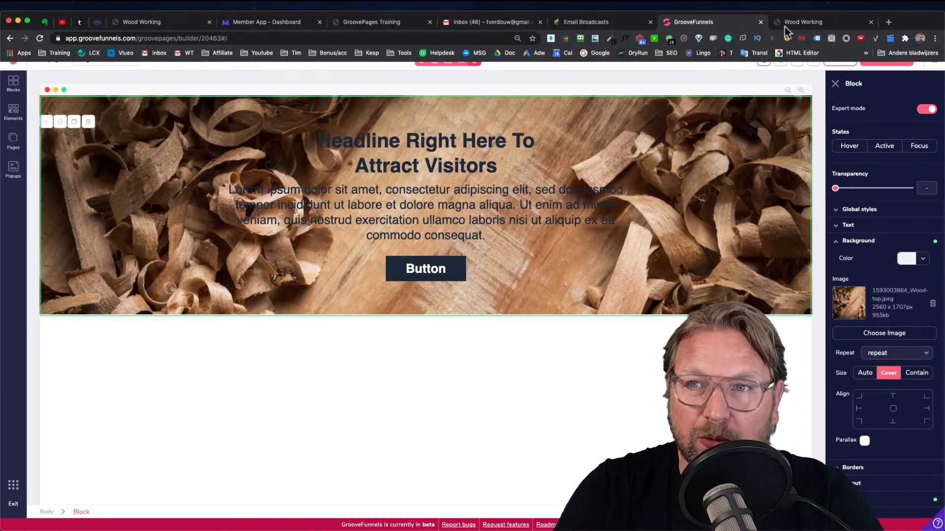
# Set the block's background color overlay to #D3B28C at 50% opacity
pyautogui.click(806, 23)
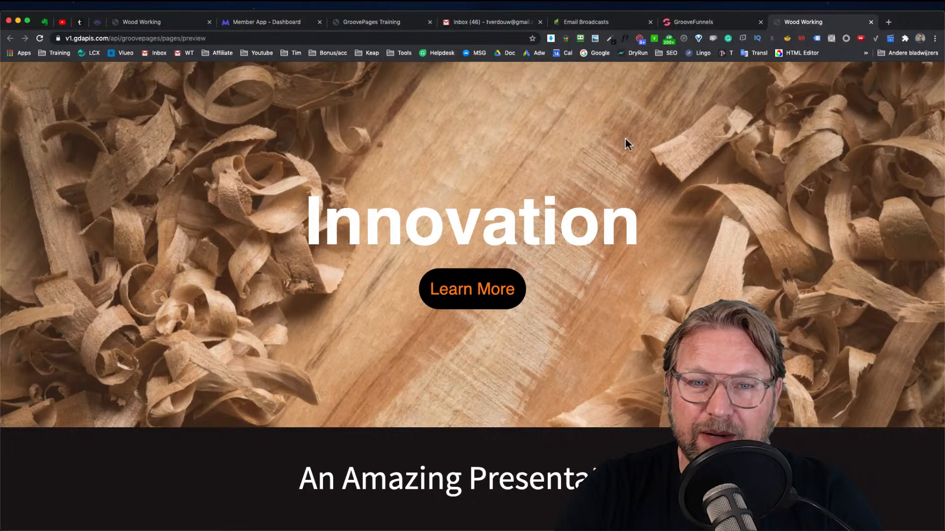
pyautogui.click(713, 22)
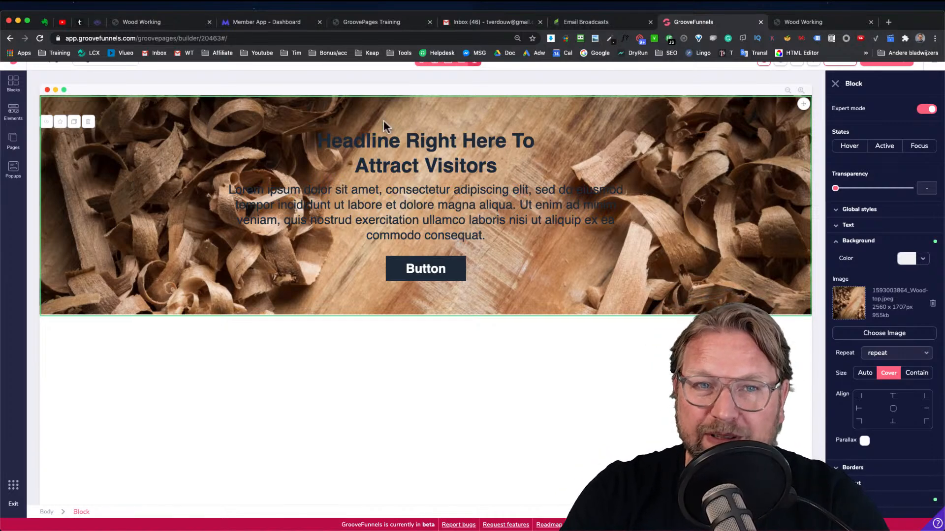
pyautogui.click(922, 259)
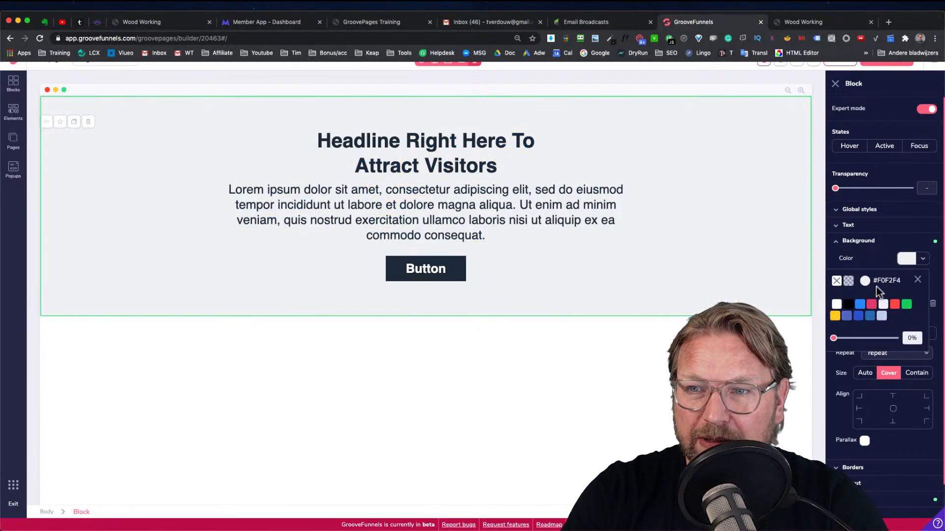
pyautogui.moveTo(840, 319)
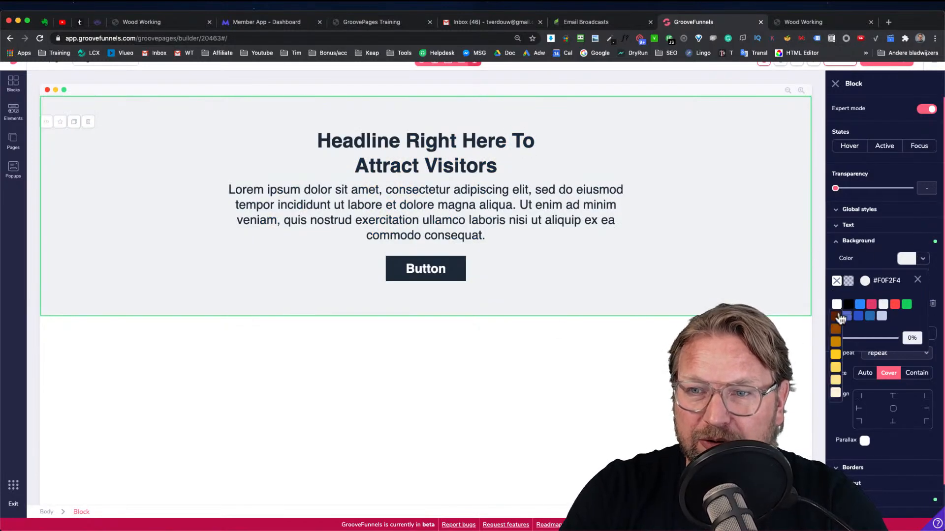
pyautogui.click(865, 281)
pyautogui.moveTo(848, 374); pyautogui.dragTo(831, 374)
pyautogui.moveTo(859, 329); pyautogui.dragTo(839, 324)
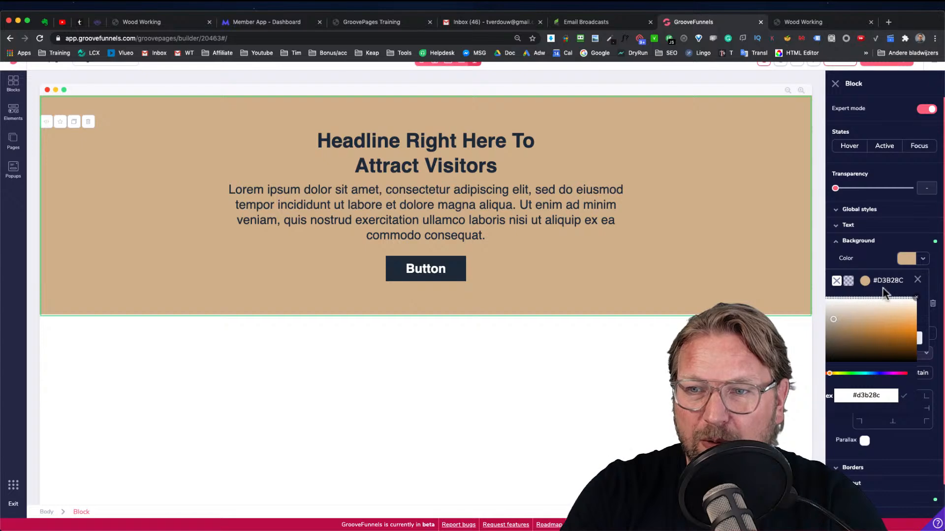
pyautogui.click(865, 284)
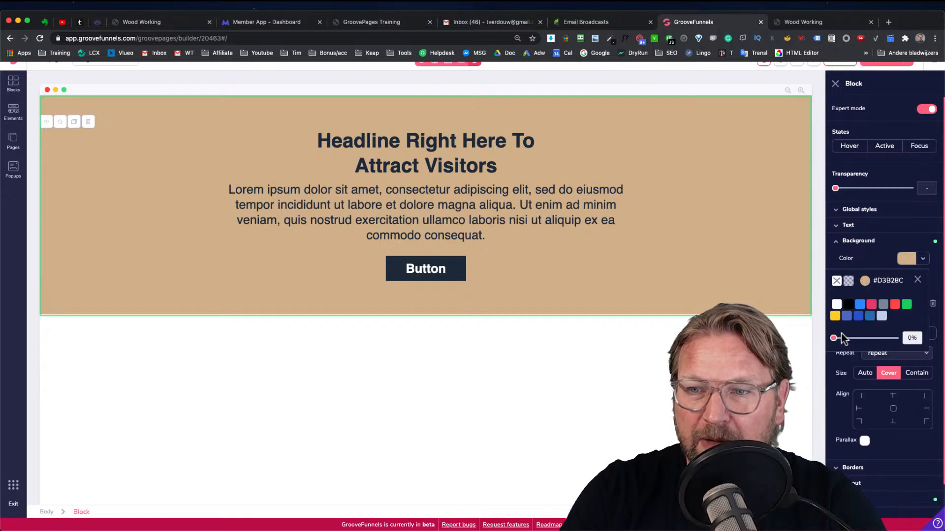
pyautogui.moveTo(833, 343); pyautogui.dragTo(872, 342)
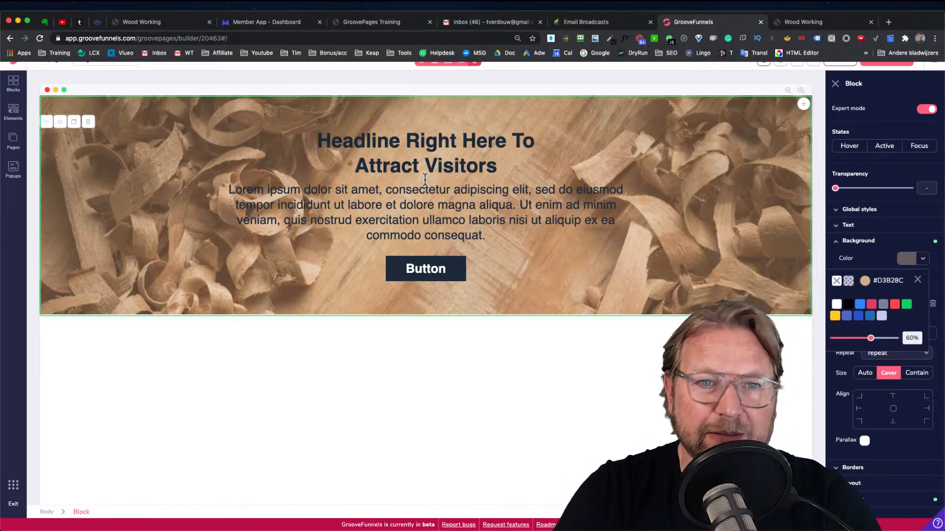
pyautogui.moveTo(871, 339)
pyautogui.mouseDown()
pyautogui.moveTo(896, 342)
pyautogui.moveTo(864, 340)
pyautogui.mouseUp()
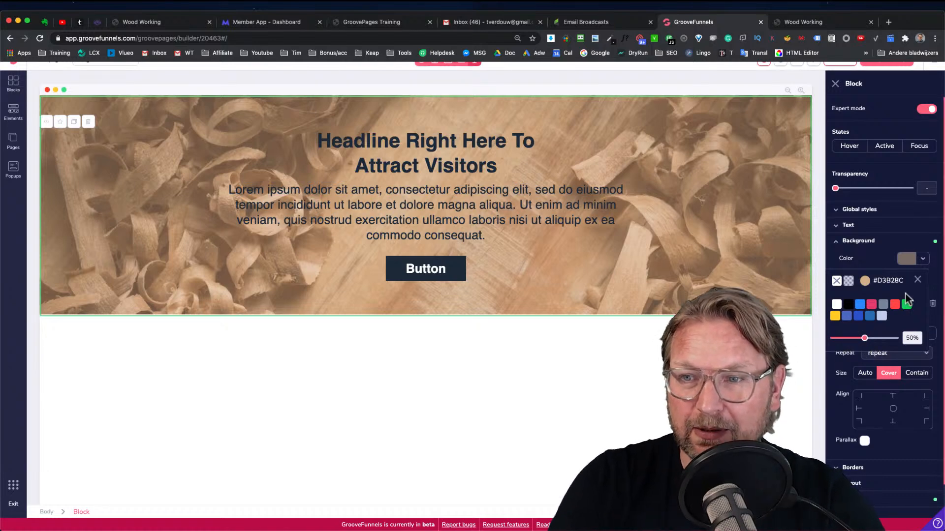
pyautogui.click(917, 280)
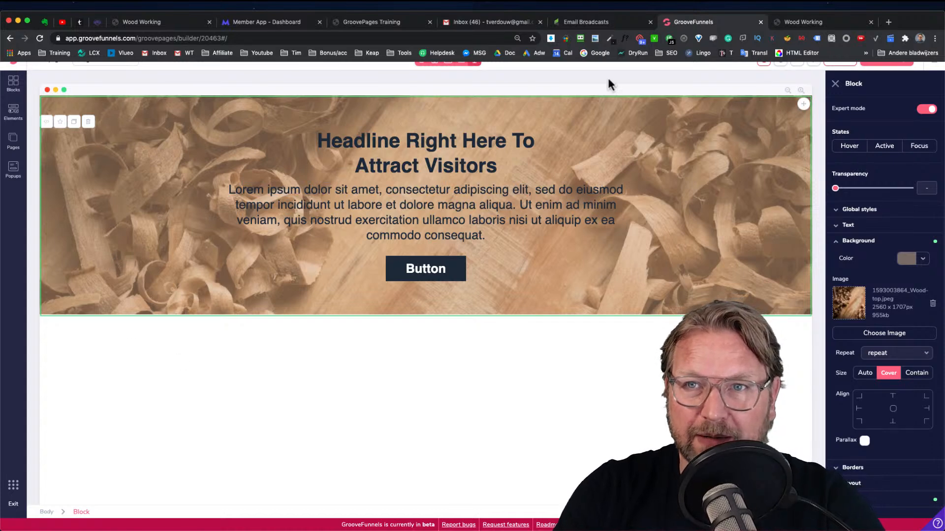
# Copy the Innovation heading from the preview page and paste it over the block's headline text
pyautogui.click(799, 23)
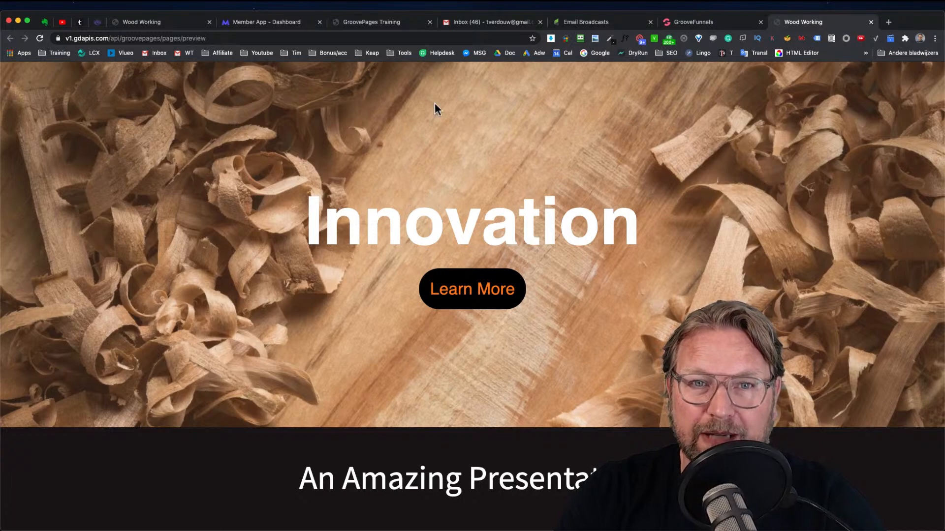
pyautogui.click(715, 22)
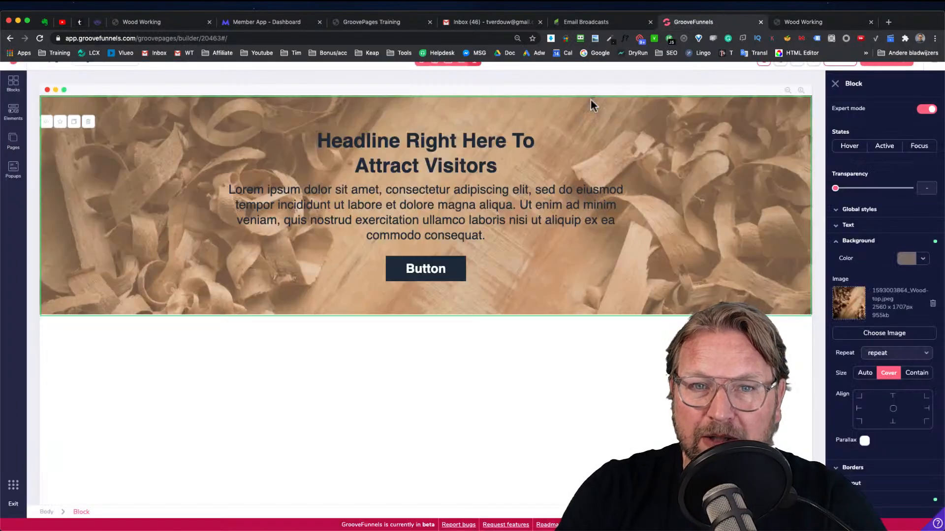
pyautogui.click(799, 25)
pyautogui.doubleClick(606, 218)
pyautogui.press('super+c')
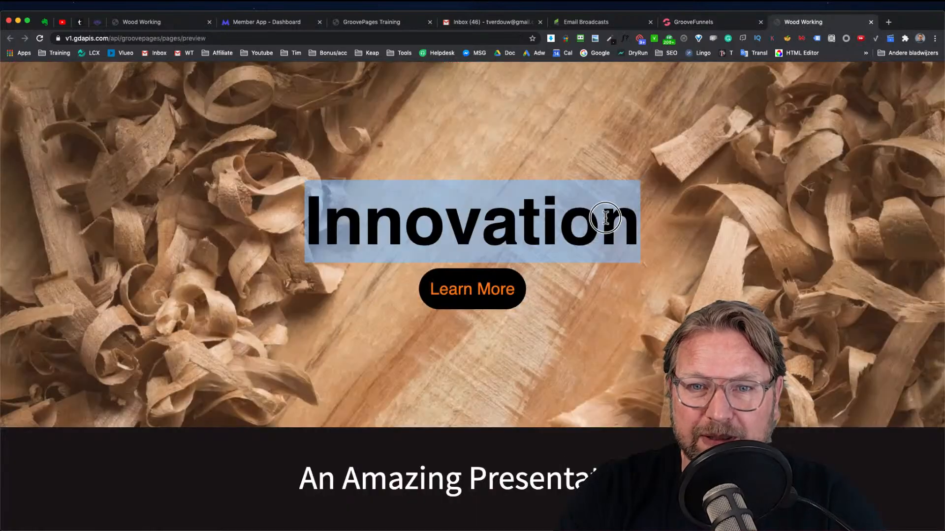
pyautogui.click(701, 23)
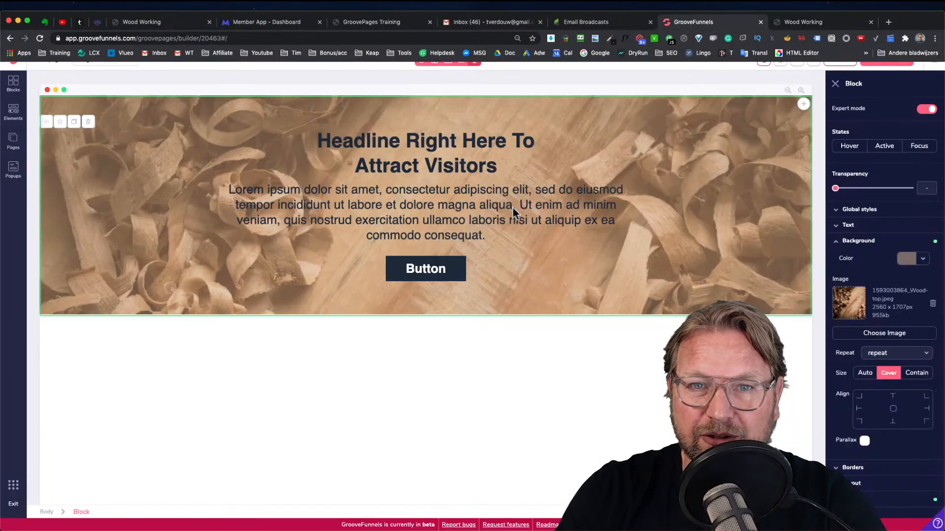
pyautogui.click(451, 142)
pyautogui.doubleClick(451, 142)
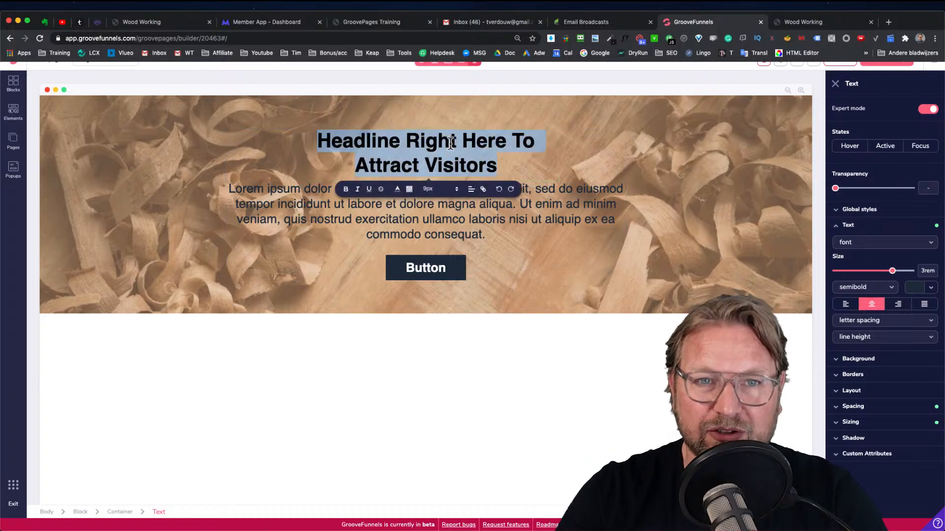
pyautogui.press('super+v')
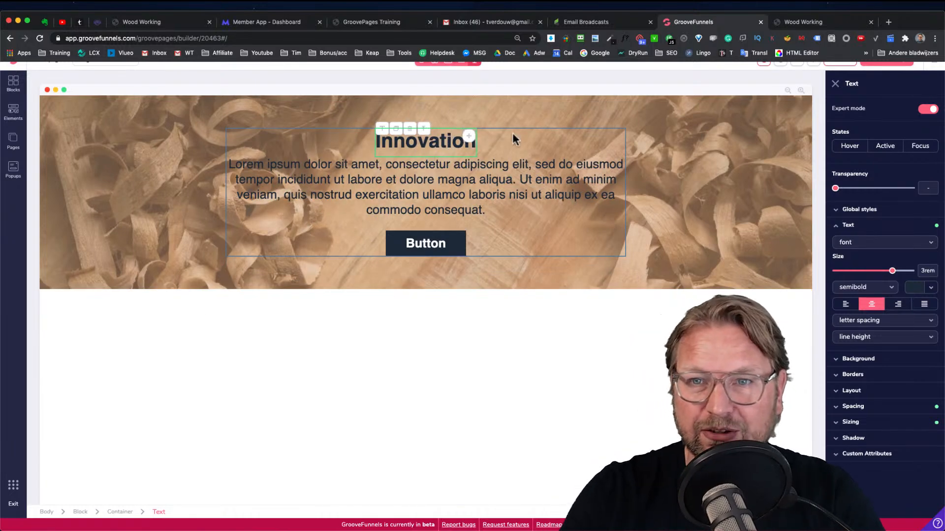
# Increase the headline's font size to 6rem
pyautogui.moveTo(893, 277); pyautogui.dragTo(908, 275)
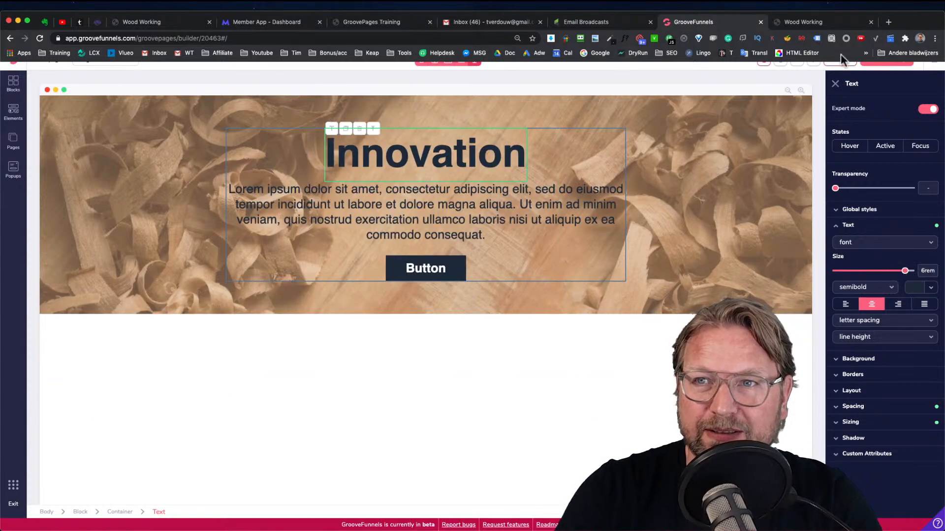
pyautogui.click(818, 20)
pyautogui.click(707, 24)
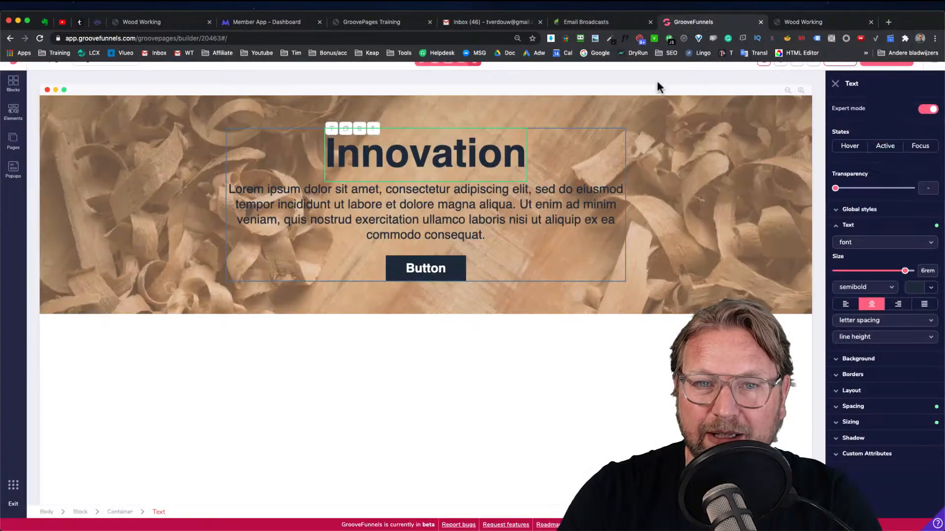
# Delete the paragraph text element from the block
pyautogui.click(405, 231)
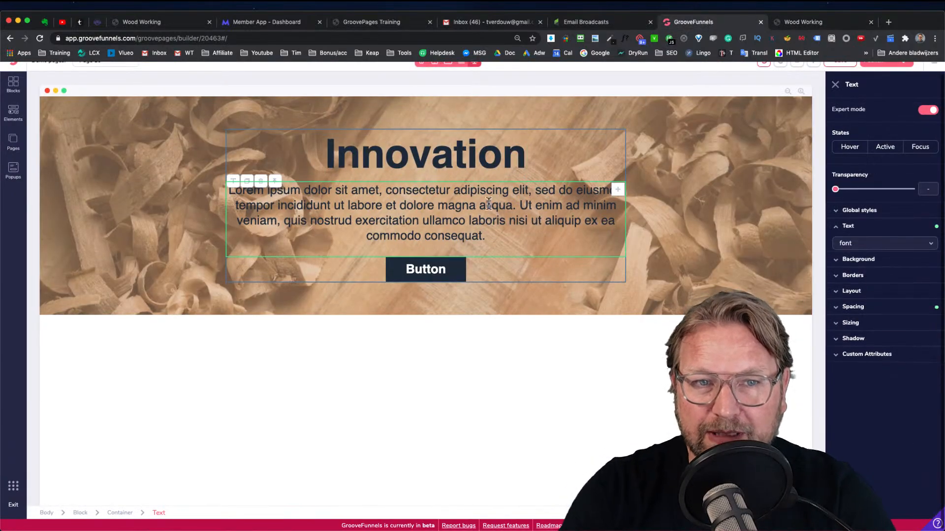
pyautogui.click(260, 183)
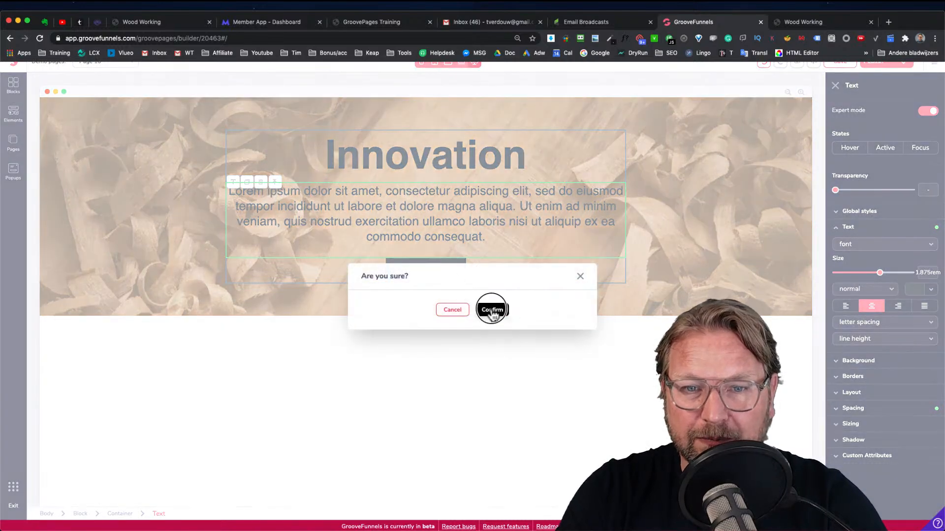
pyautogui.click(491, 309)
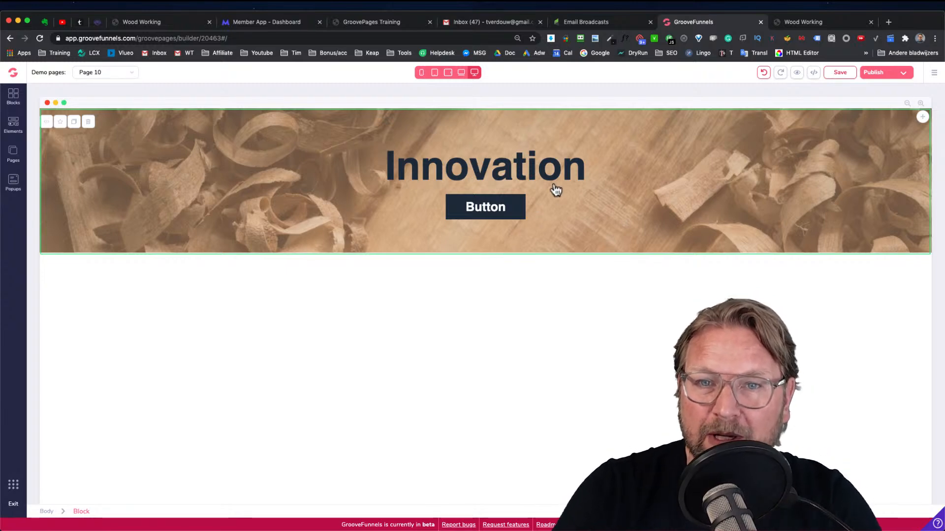
# Select the whole block and set its top and bottom padding to 8rem
pyautogui.click(433, 173)
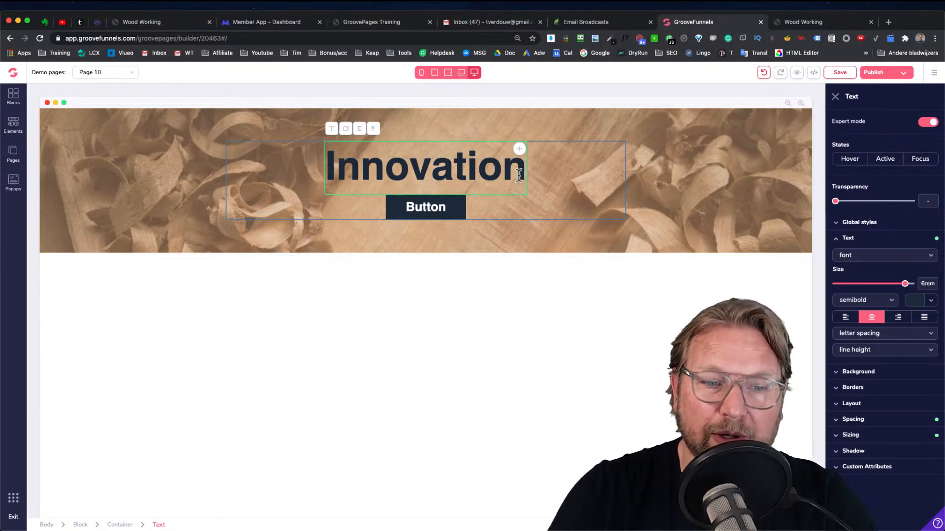
pyautogui.click(122, 525)
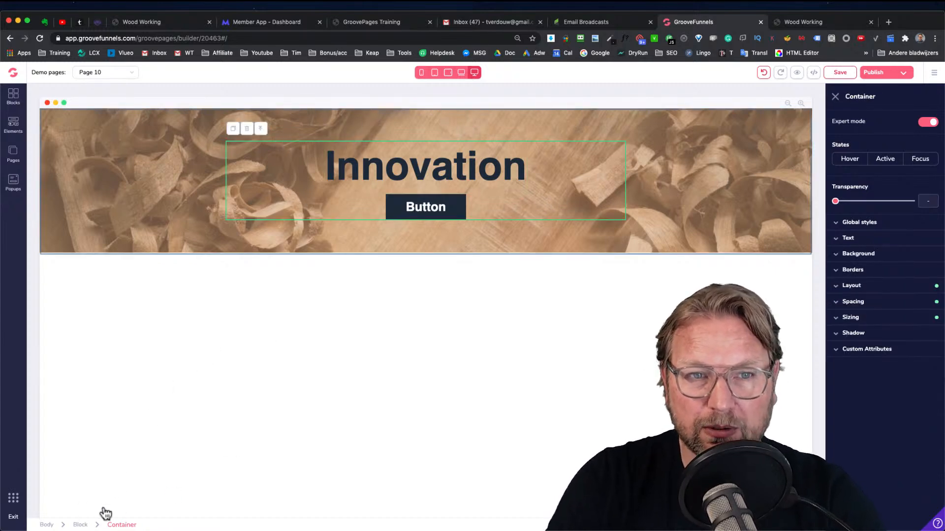
pyautogui.click(83, 525)
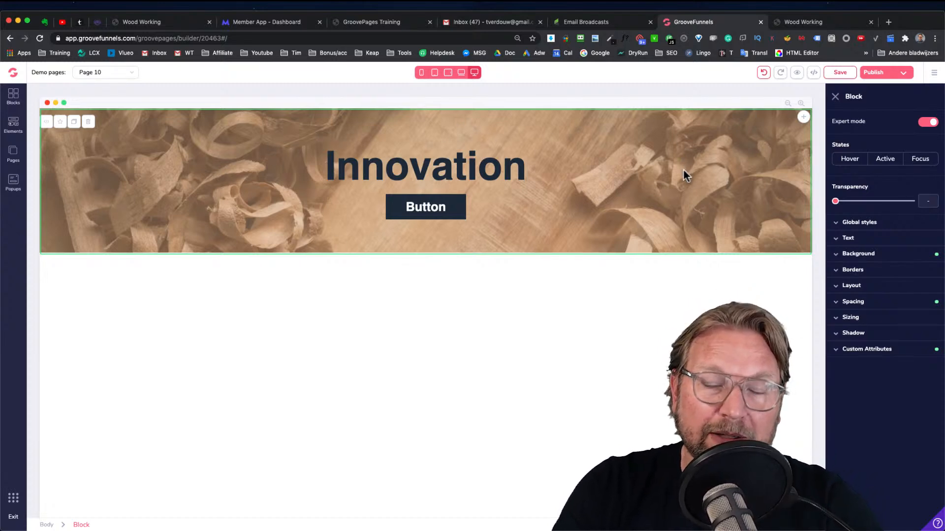
pyautogui.click(847, 304)
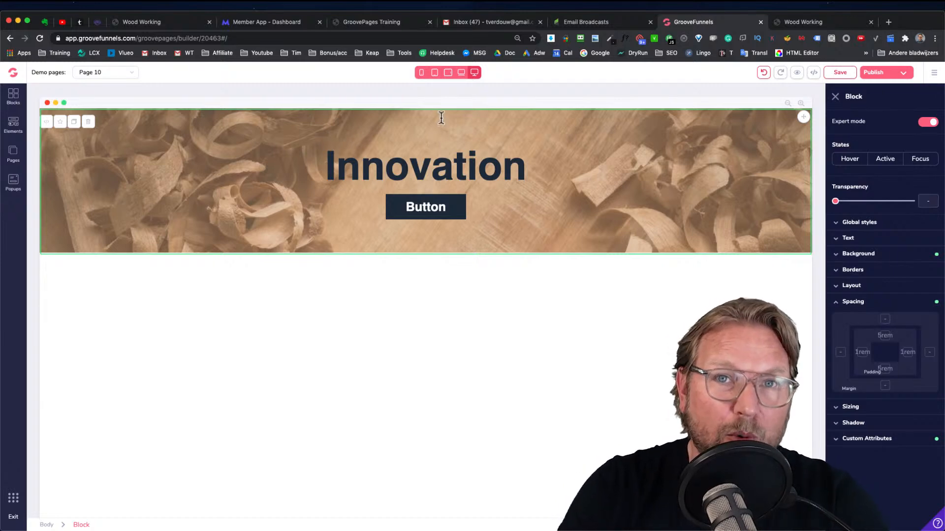
pyautogui.click(885, 336)
pyautogui.click(884, 373)
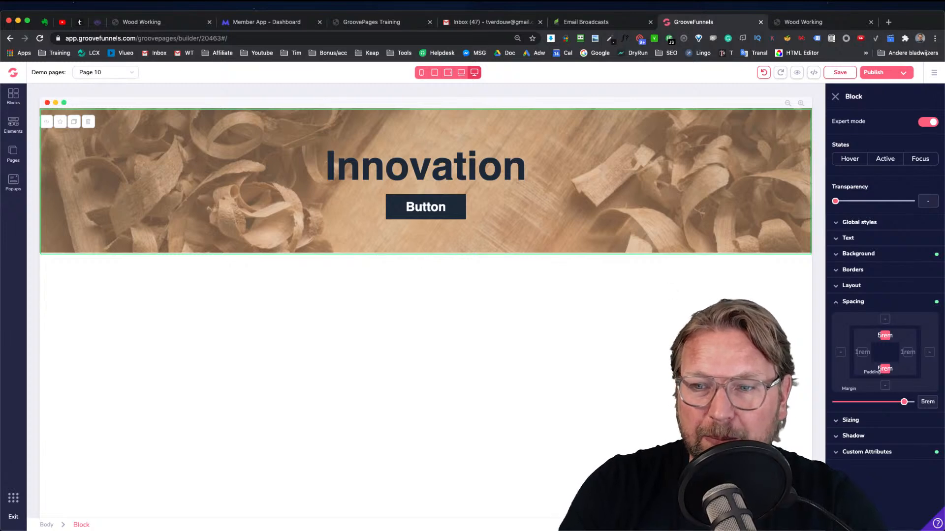
pyautogui.moveTo(905, 405); pyautogui.dragTo(916, 404)
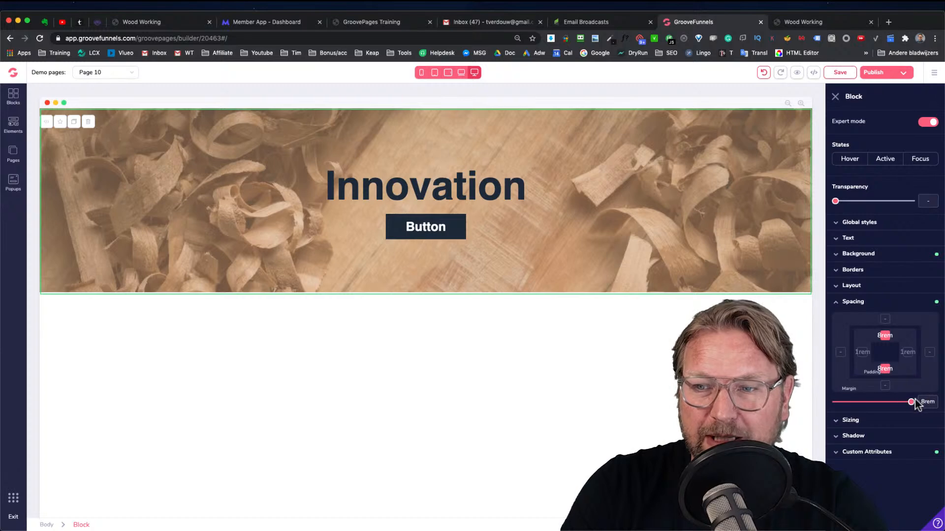
# Select the headline's container and set its top and bottom padding to 8rem
pyautogui.doubleClick(934, 403)
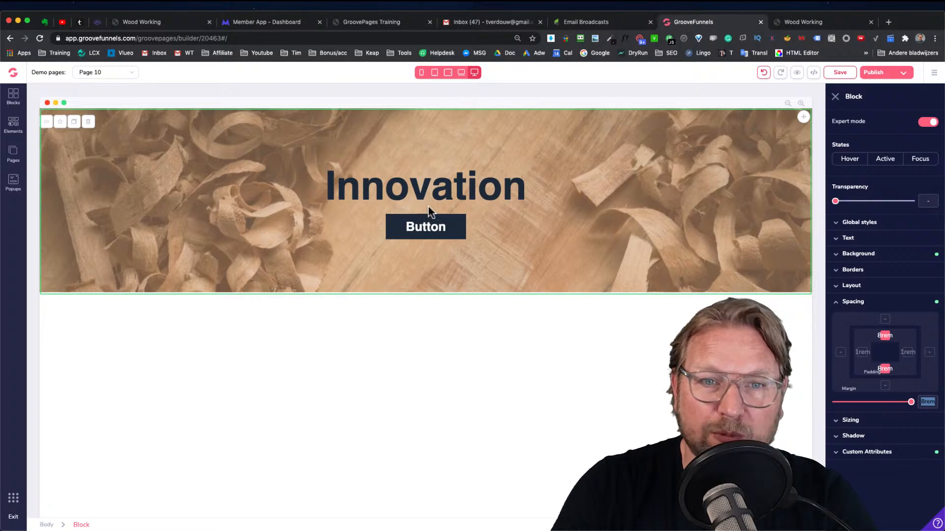
pyautogui.click(377, 186)
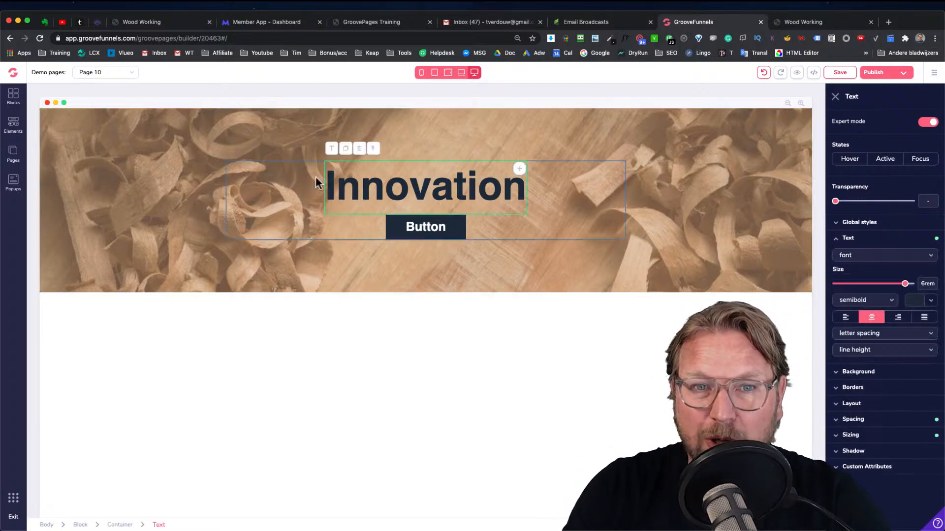
pyautogui.click(594, 189)
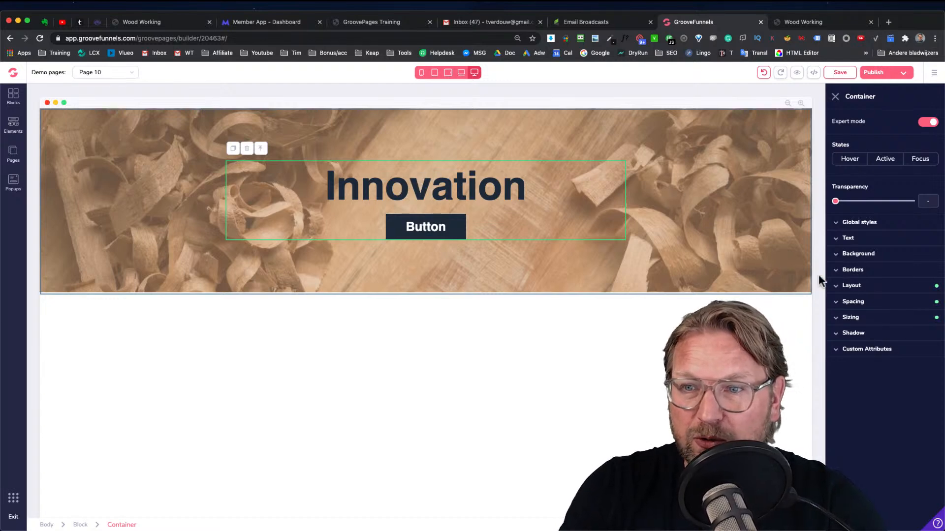
pyautogui.click(854, 301)
pyautogui.click(884, 337)
pyautogui.keyDown('shift'); pyautogui.click(885, 369); pyautogui.keyUp('shift')
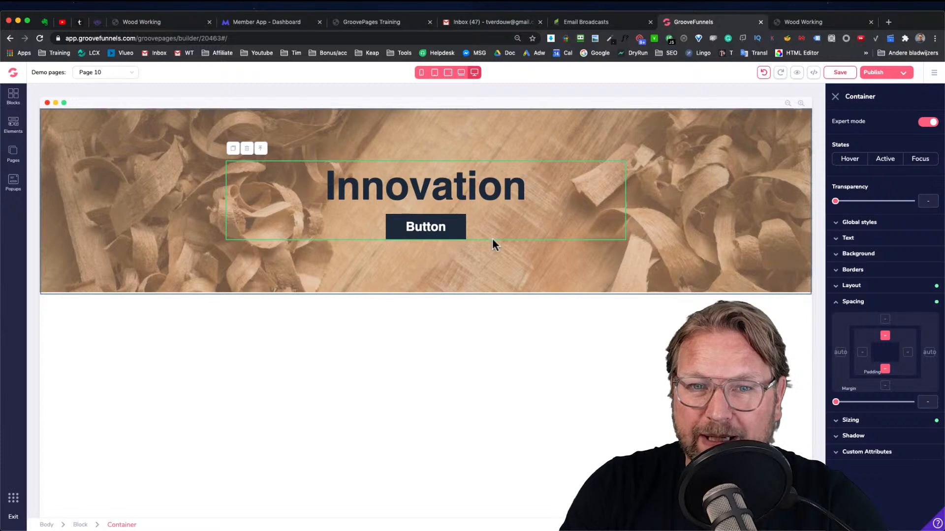
pyautogui.moveTo(840, 402); pyautogui.dragTo(912, 403)
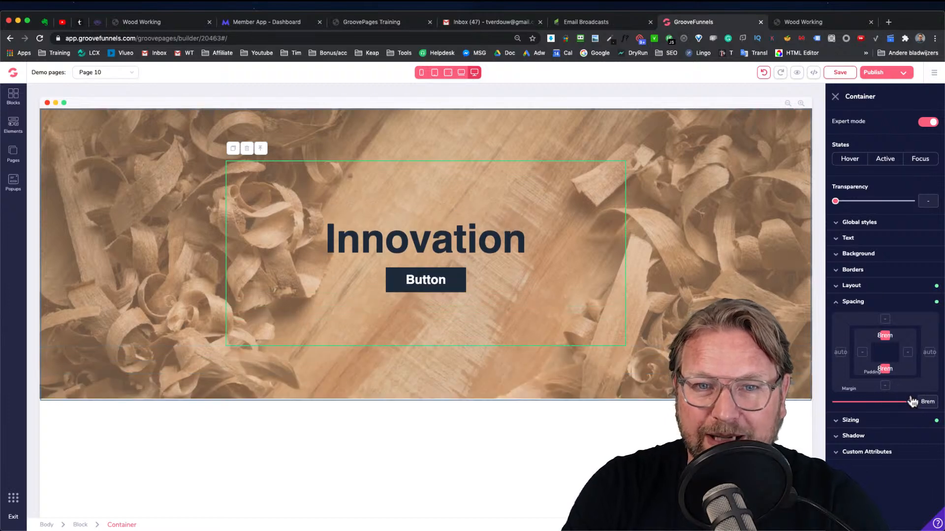
# Set the container's top and bottom margin to 4rem
pyautogui.click(829, 25)
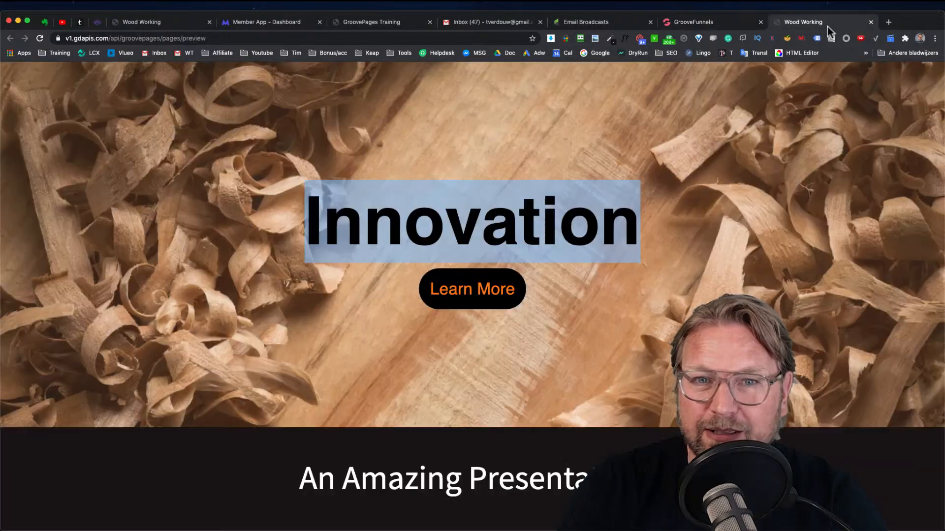
pyautogui.click(731, 20)
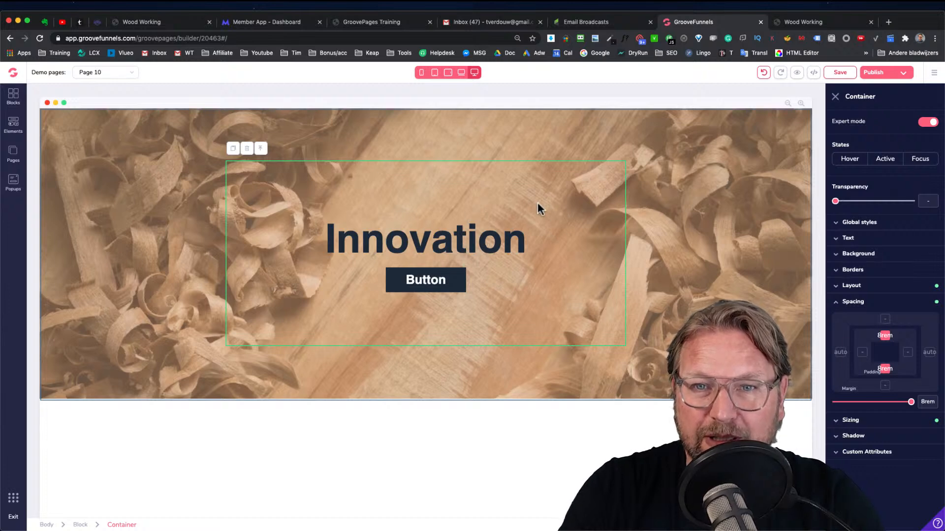
pyautogui.click(885, 385)
pyautogui.click(884, 320)
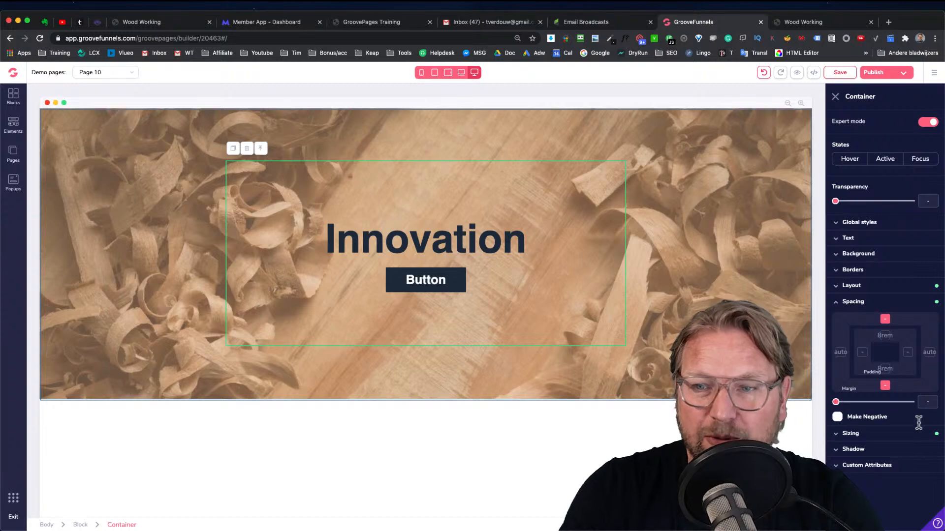
pyautogui.moveTo(836, 402); pyautogui.dragTo(888, 403)
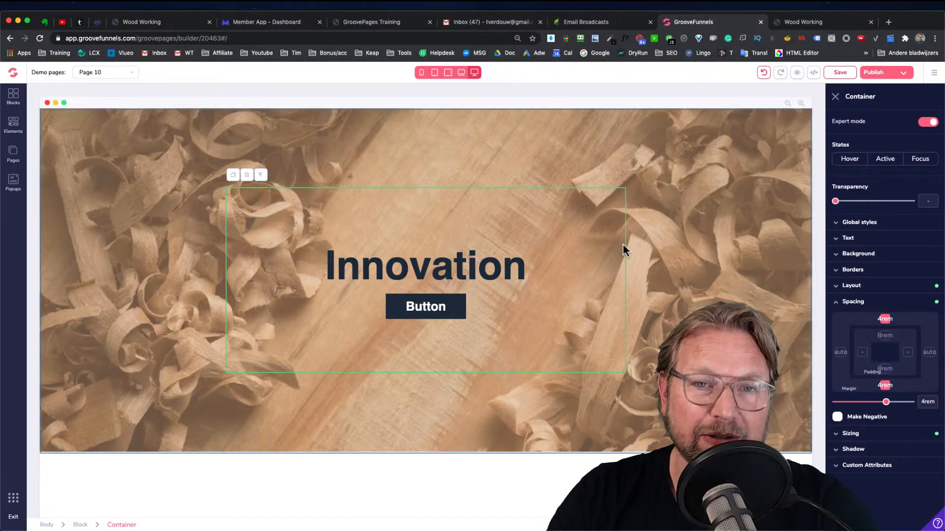
# Compare the builder's hero section with the hero on the preview page
pyautogui.click(819, 19)
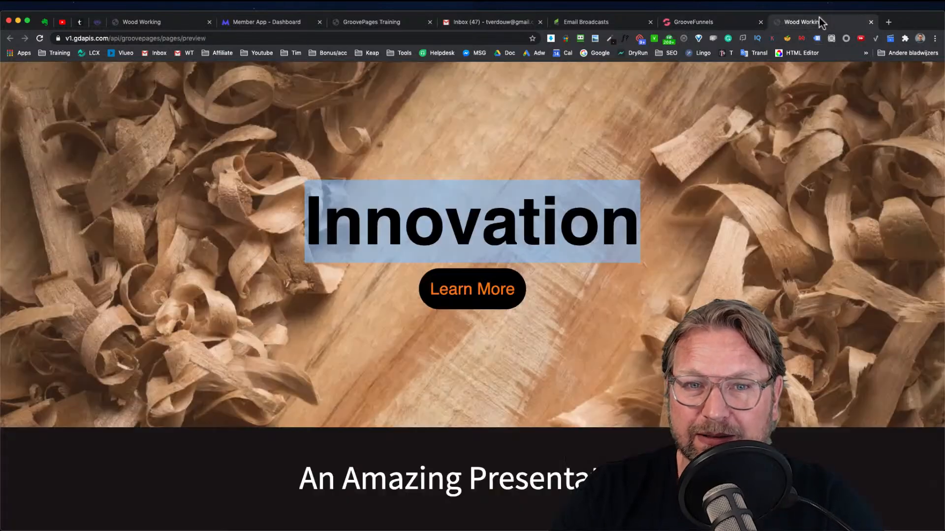
pyautogui.scroll(-3, 427, 153)
pyautogui.scroll(3, 426, 153)
pyautogui.click(693, 23)
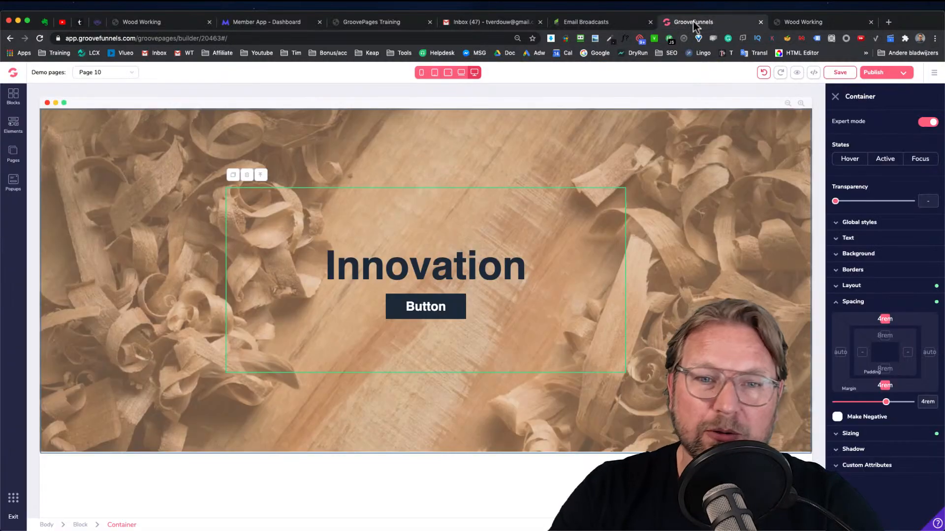
pyautogui.click(442, 143)
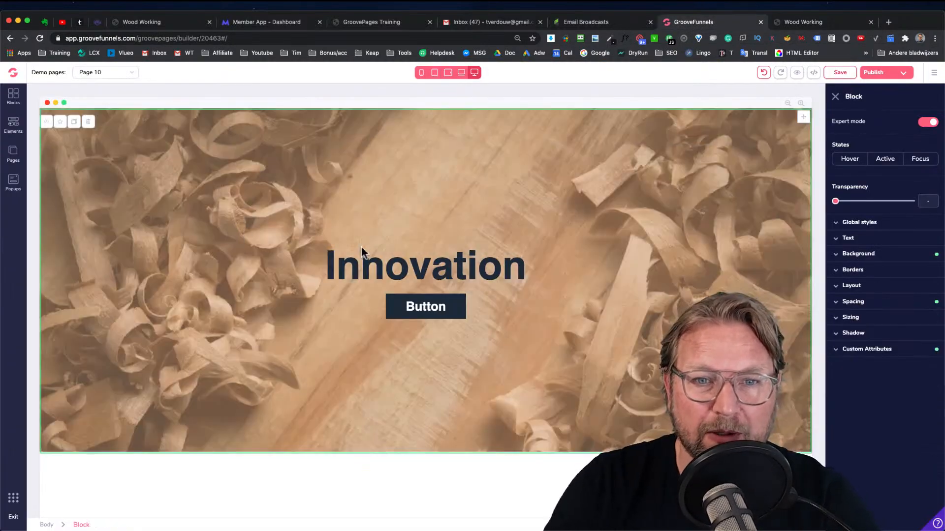
pyautogui.click(408, 269)
pyautogui.click(807, 22)
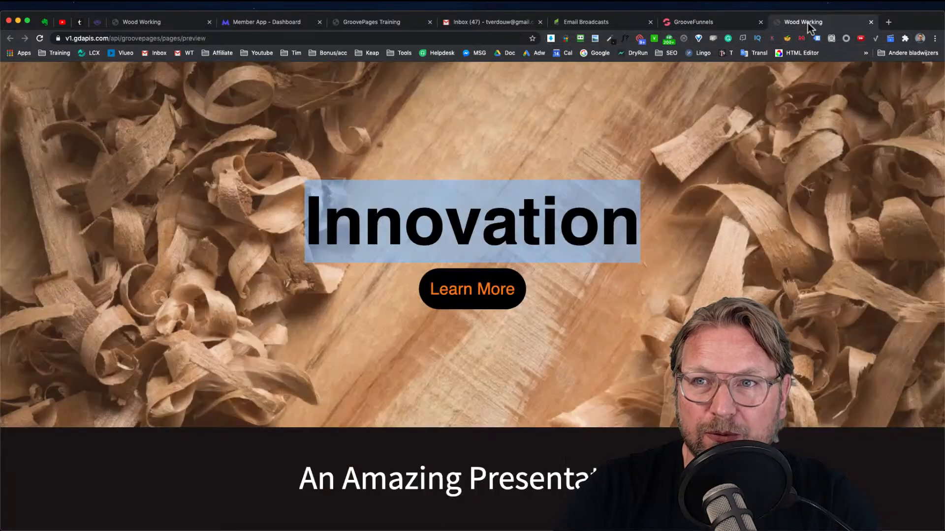
pyautogui.click(665, 183)
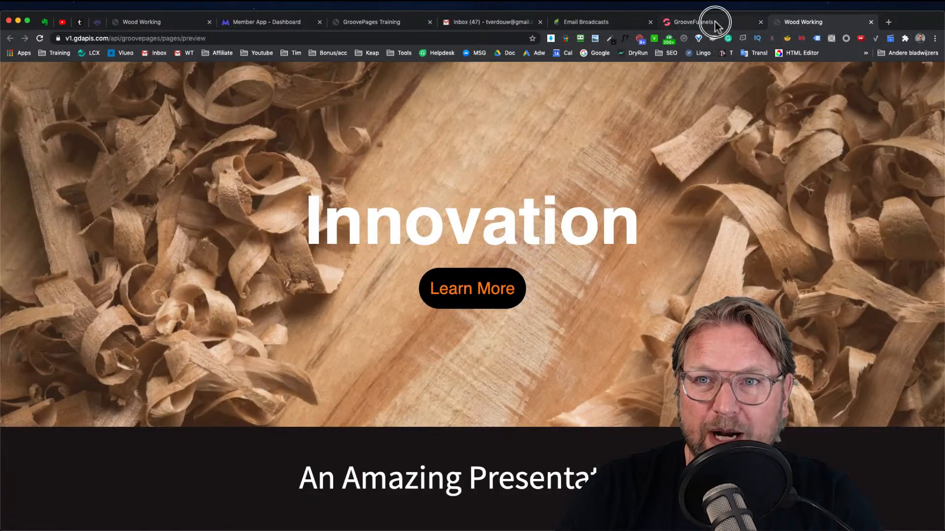
# Set the Innovation headline's text colour to white (#FFFFFF)
pyautogui.click(714, 21)
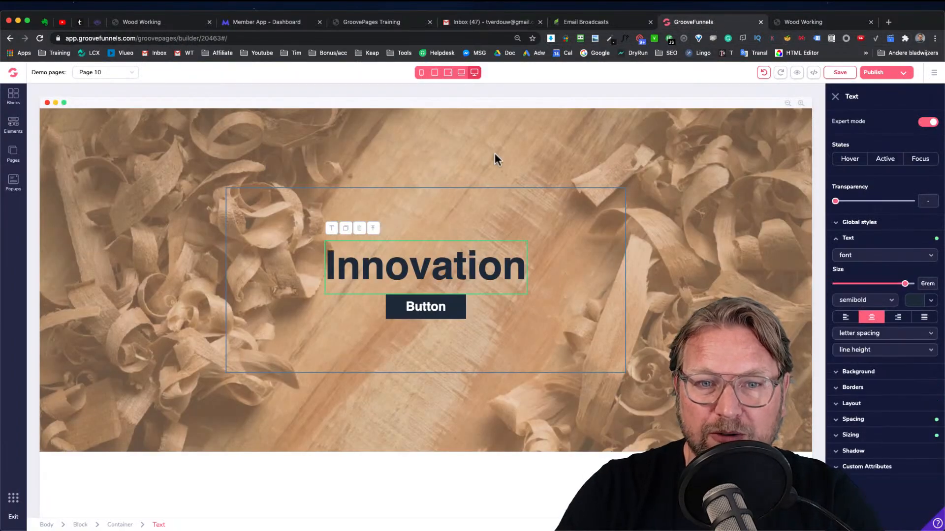
pyautogui.click(932, 301)
pyautogui.click(844, 346)
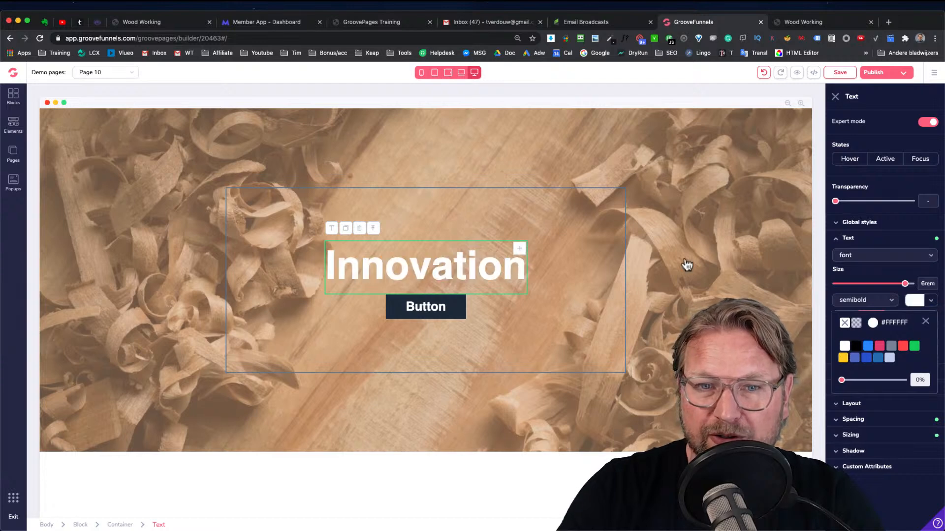
# Enlarge the button's text to 3rem and make its corners fully rounded
pyautogui.click(398, 314)
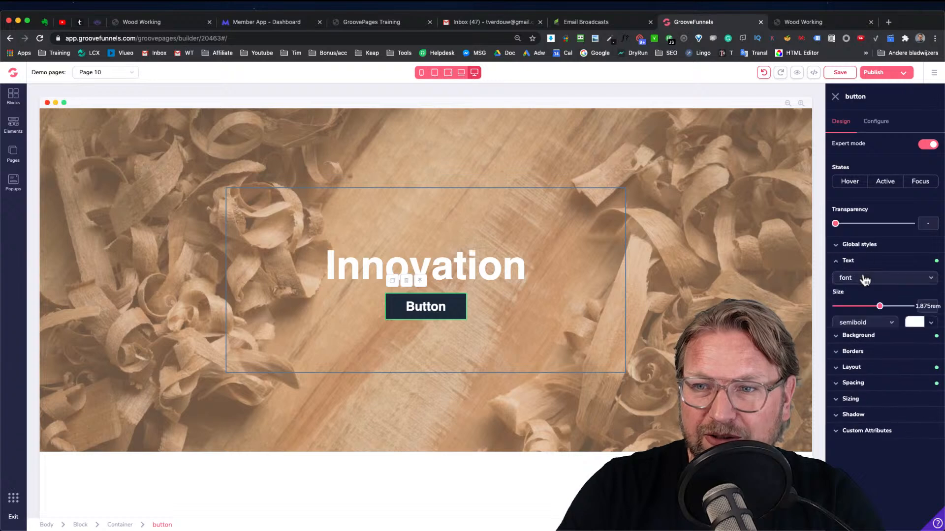
pyautogui.moveTo(880, 306); pyautogui.dragTo(895, 311)
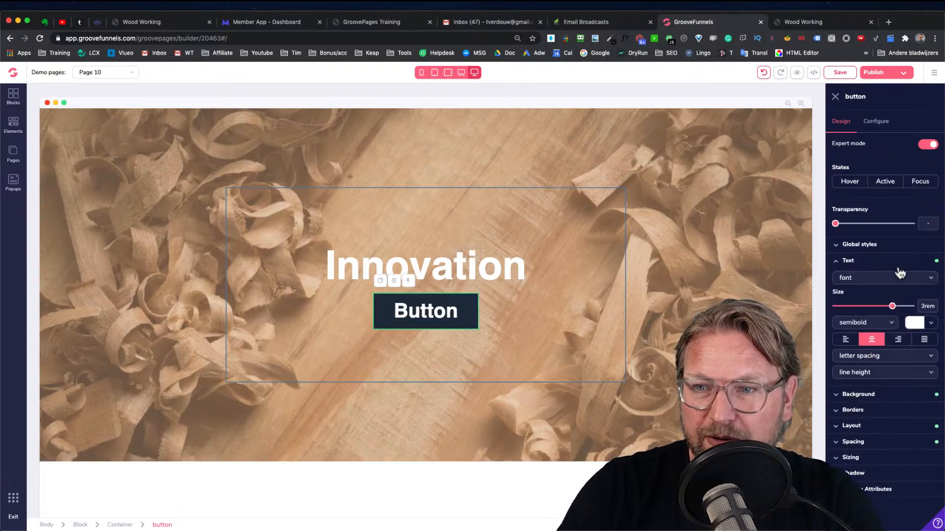
pyautogui.click(867, 262)
pyautogui.click(851, 293)
pyautogui.moveTo(836, 329); pyautogui.dragTo(908, 329)
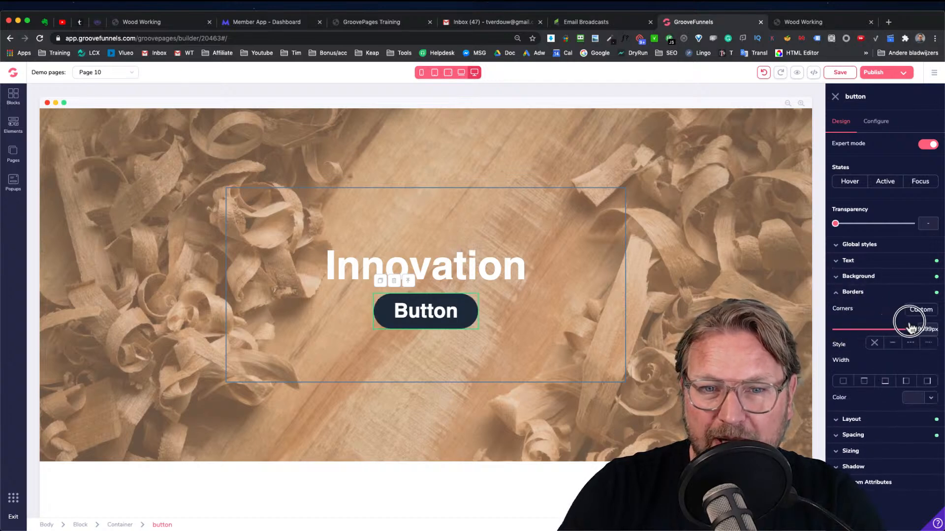
# Reselect the button and open its configuration settings
pyautogui.click(447, 328)
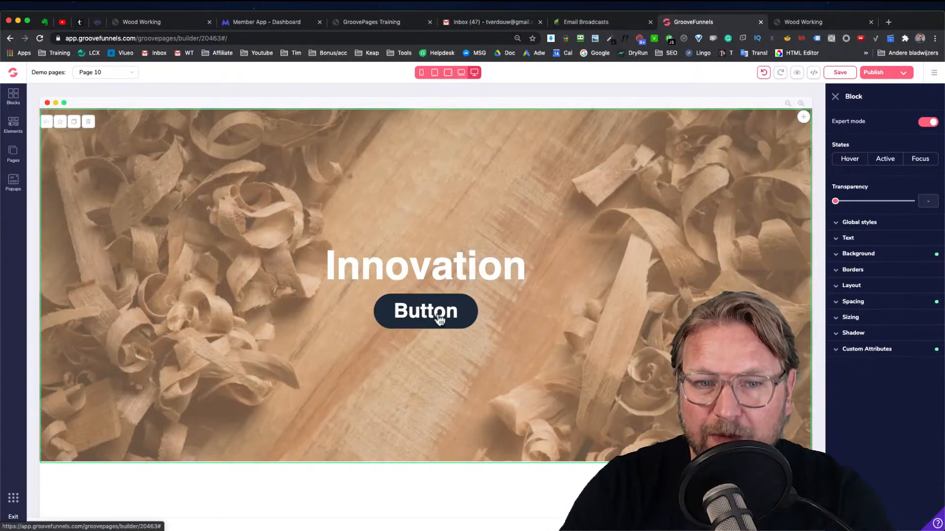
pyautogui.click(440, 320)
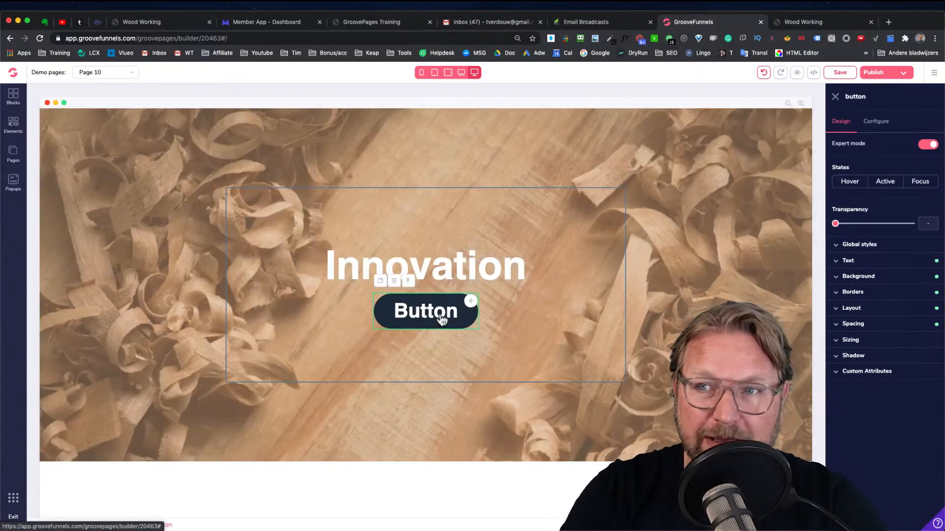
pyautogui.click(878, 122)
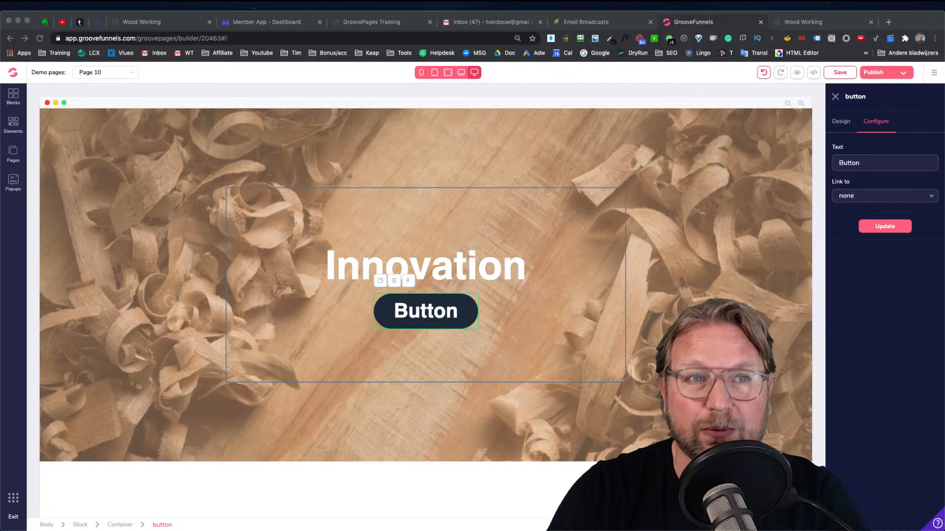
pyautogui.click(254, 23)
pyautogui.click(173, 26)
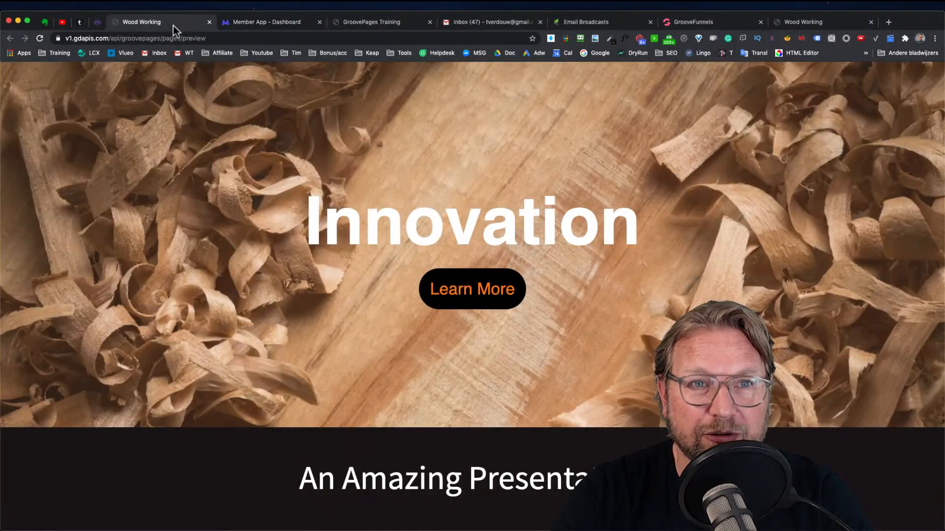
pyautogui.click(384, 23)
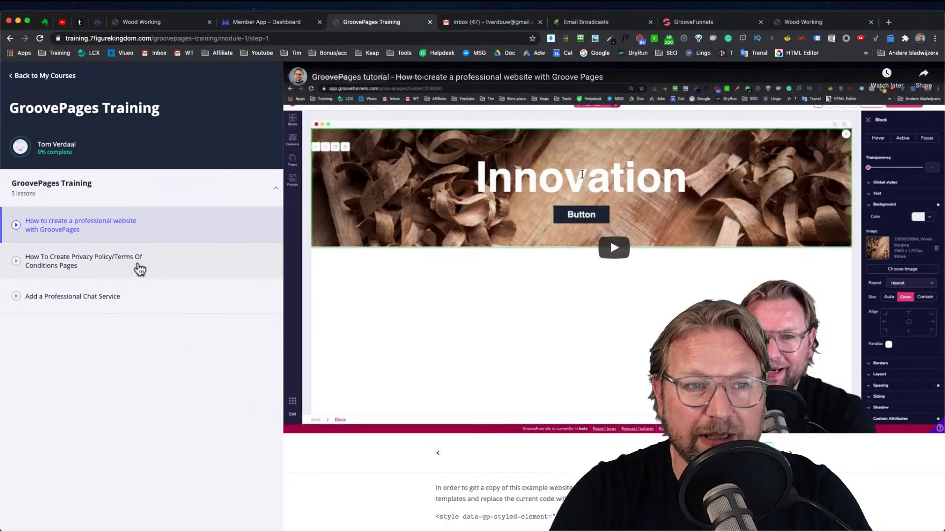
pyautogui.click(93, 298)
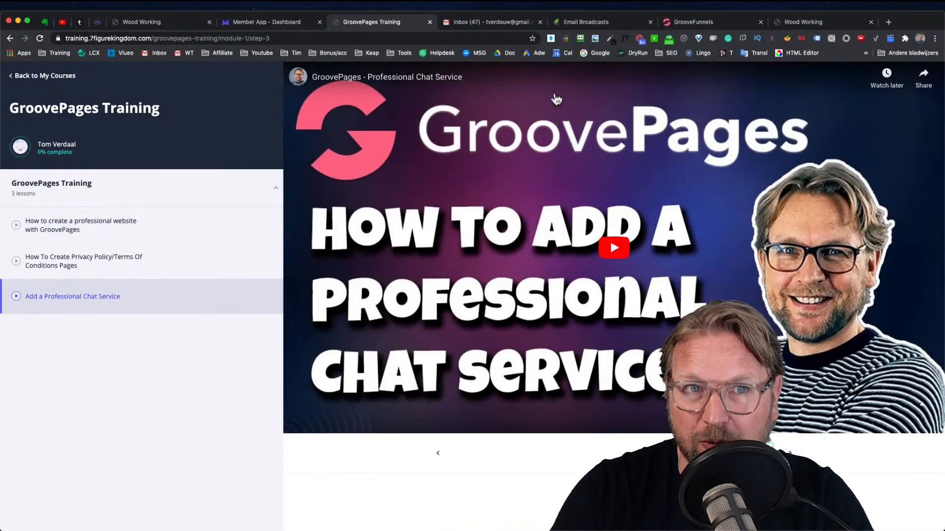
pyautogui.click(732, 27)
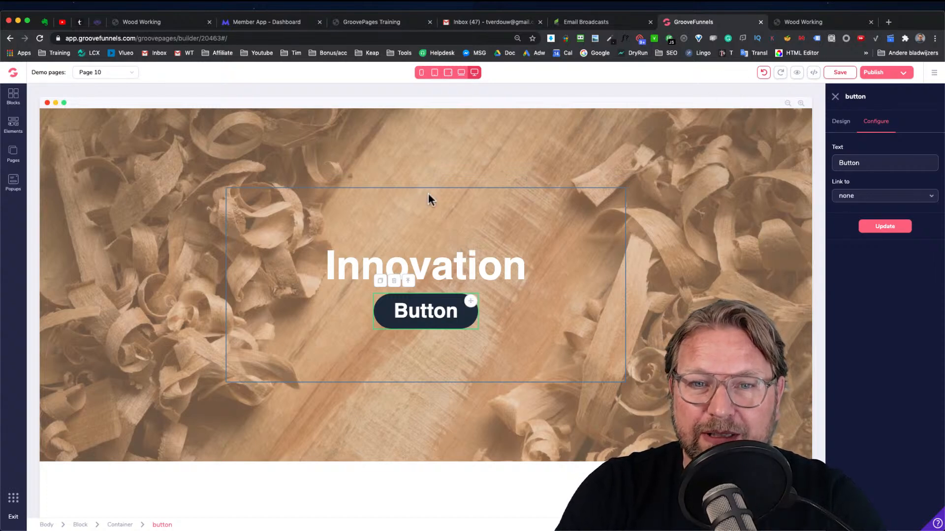
# Open the wireframe blocks library and expand All blocks
pyautogui.click(821, 23)
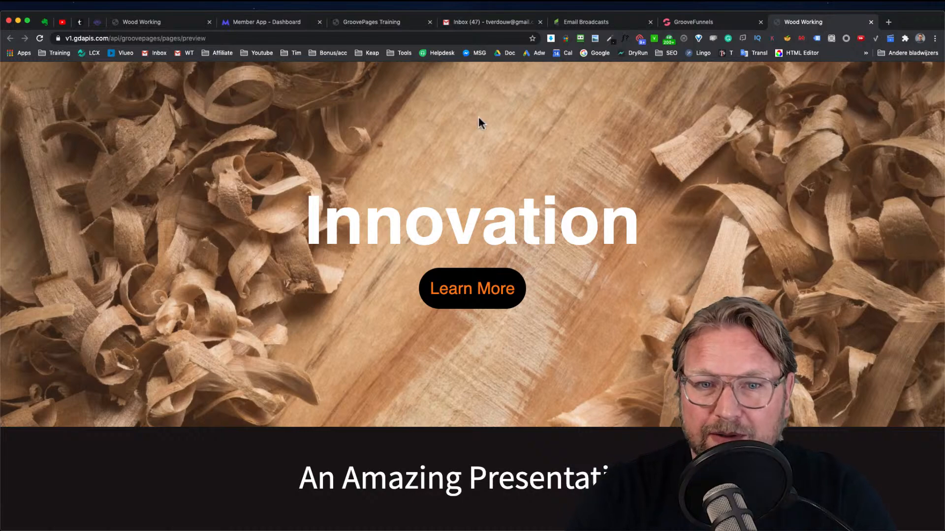
pyautogui.scroll(-6, 428, 347)
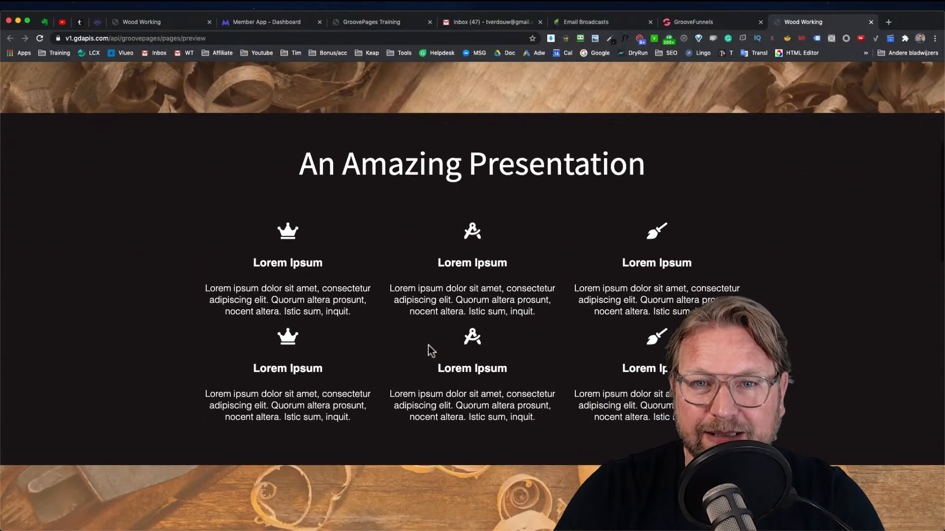
pyautogui.click(683, 23)
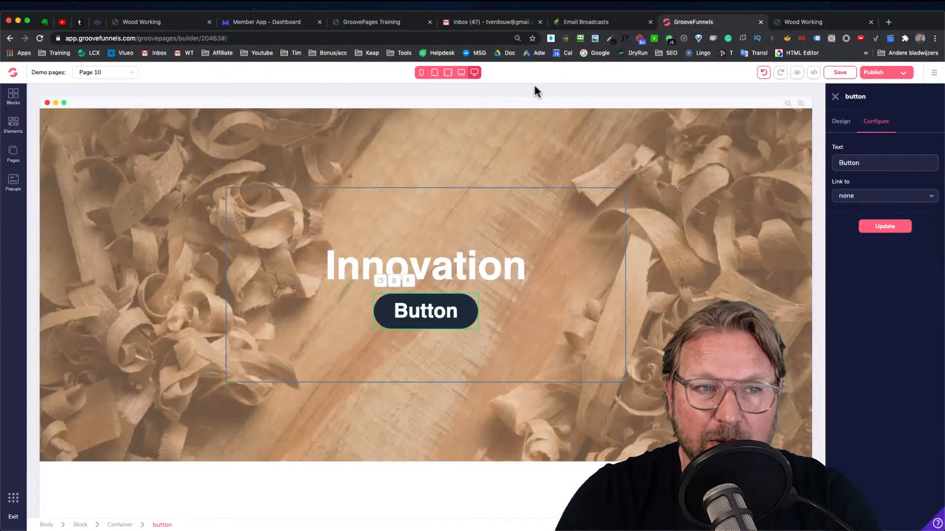
pyautogui.click(14, 96)
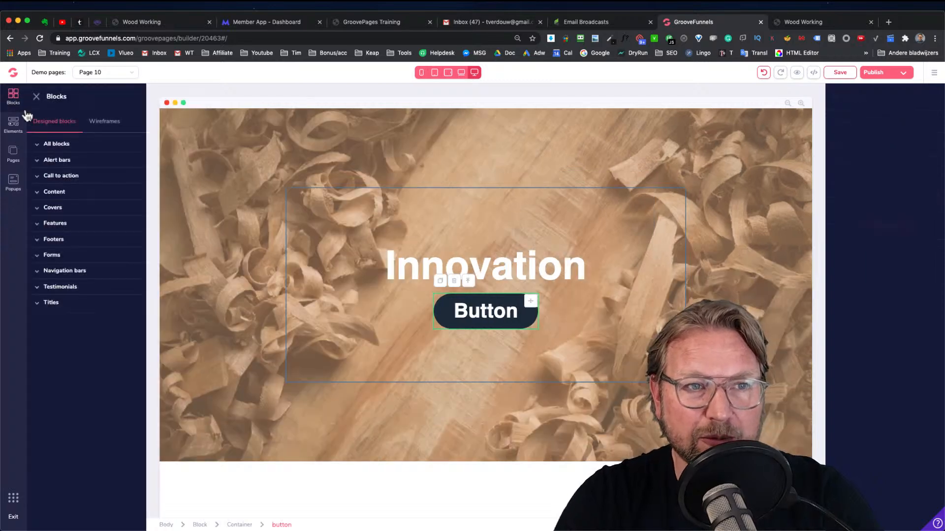
pyautogui.click(116, 125)
pyautogui.click(58, 145)
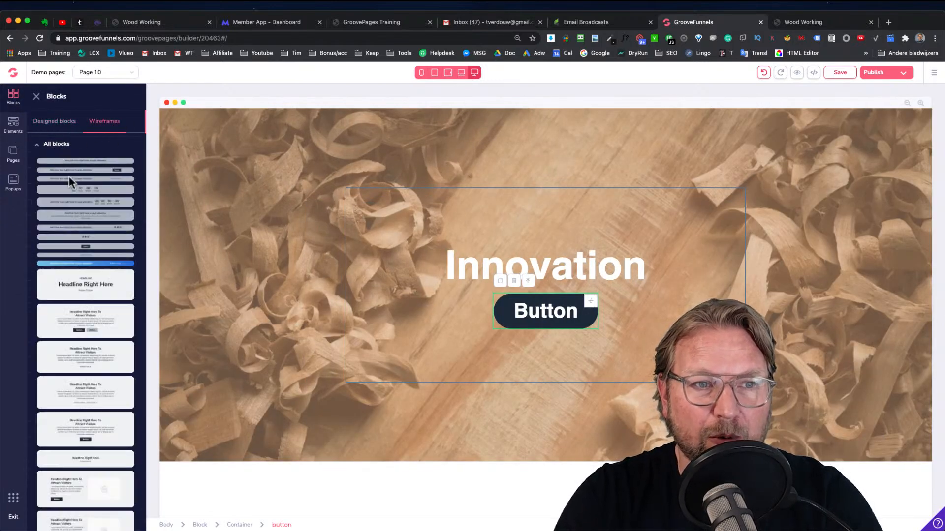
# Compare the preview's An Amazing Presentation section with the wireframe blocks available
pyautogui.click(799, 23)
pyautogui.scroll(-2, 535, 187)
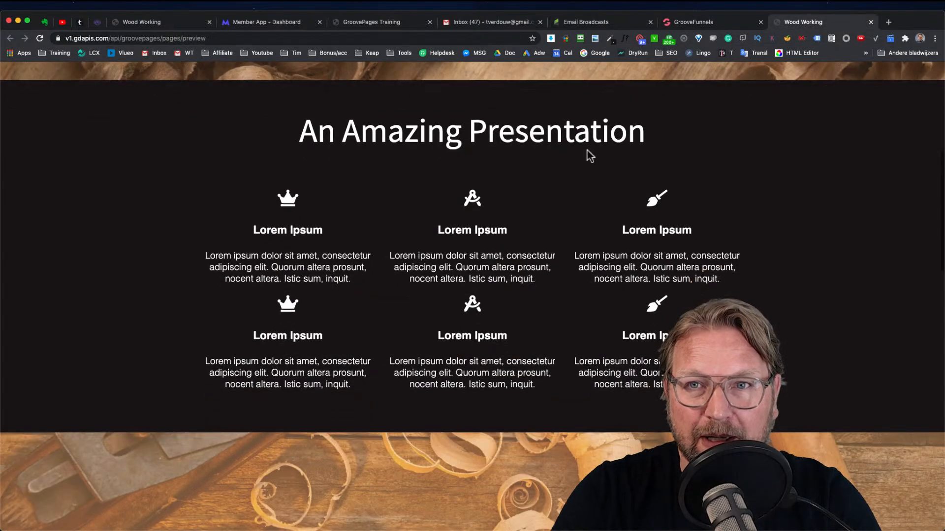
pyautogui.click(697, 22)
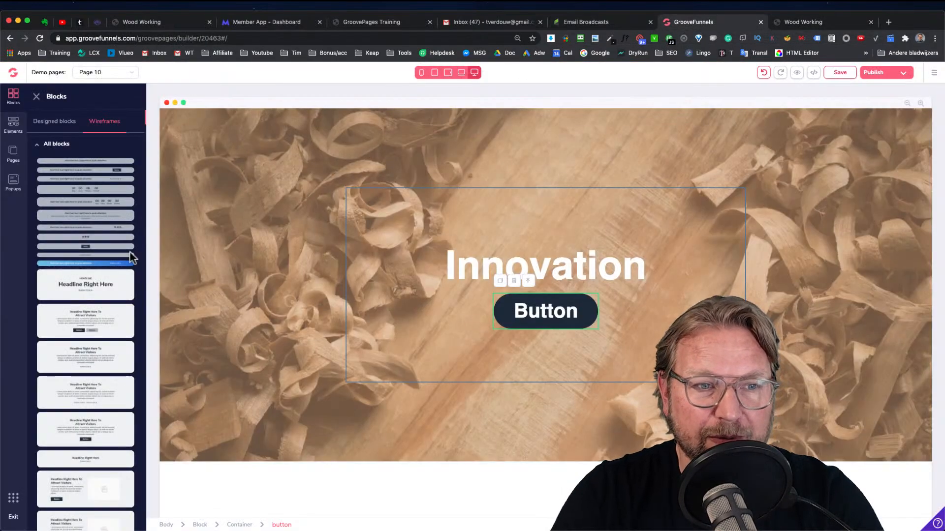
pyautogui.scroll(-1, 132, 256)
pyautogui.click(799, 20)
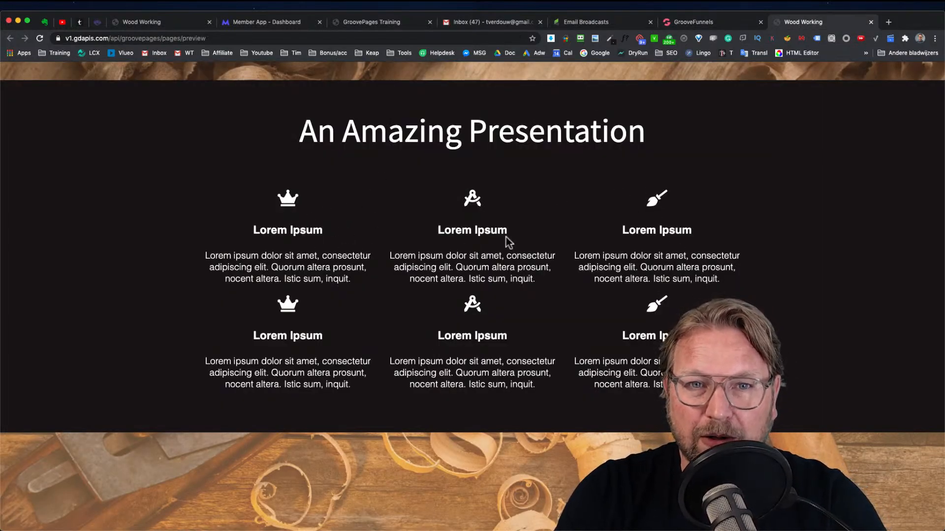
pyautogui.click(708, 24)
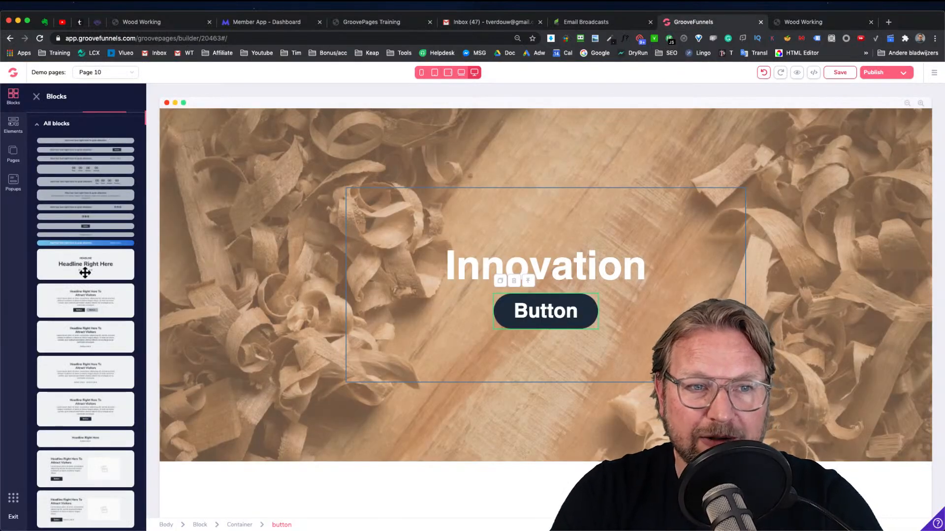
# Add the "Headline Right Here" wireframe block below the hero section
pyautogui.scroll(-3, 86, 273)
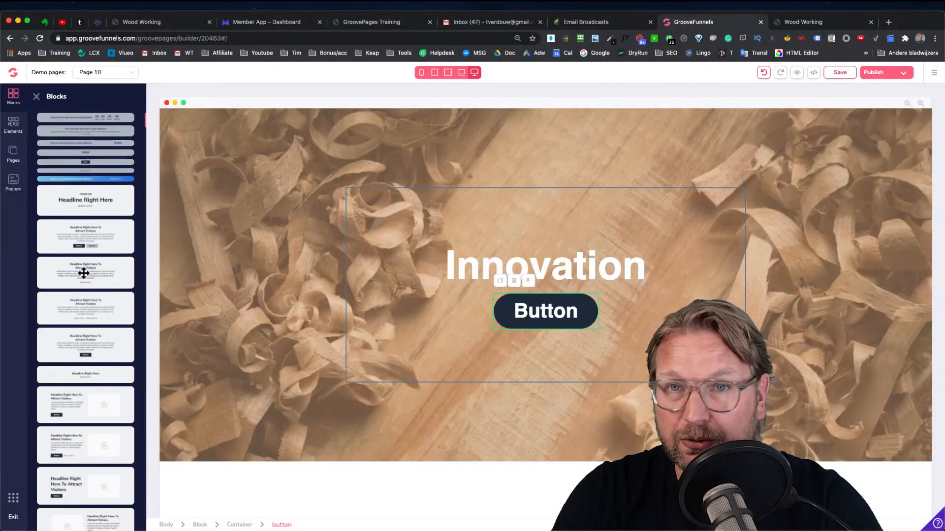
pyautogui.moveTo(85, 203); pyautogui.dragTo(526, 486)
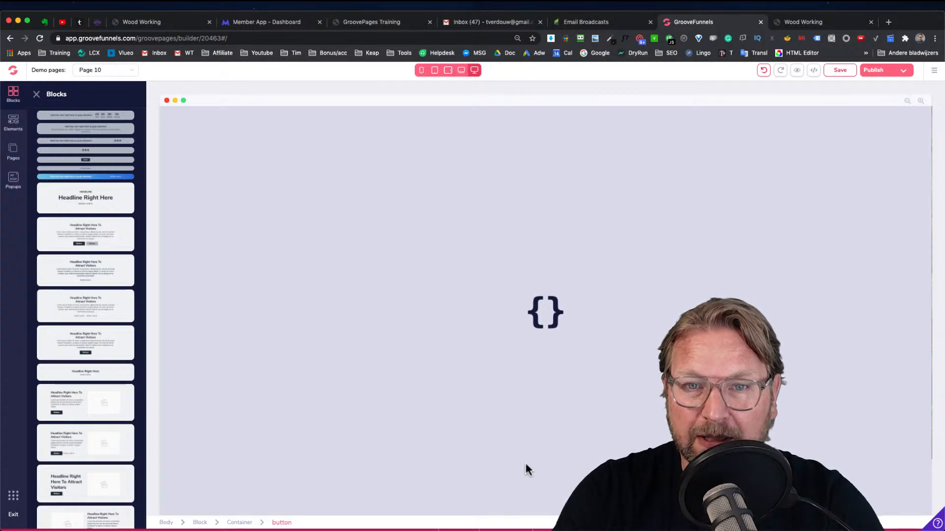
pyautogui.scroll(-2, 490, 372)
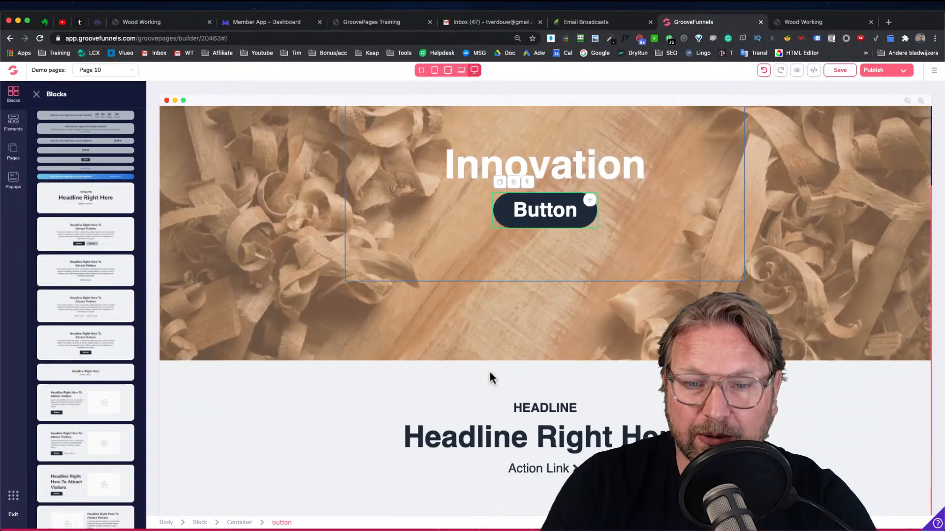
# Copy the "An Amazing Presentation" title from the preview and paste it over the new block's headline
pyautogui.click(819, 23)
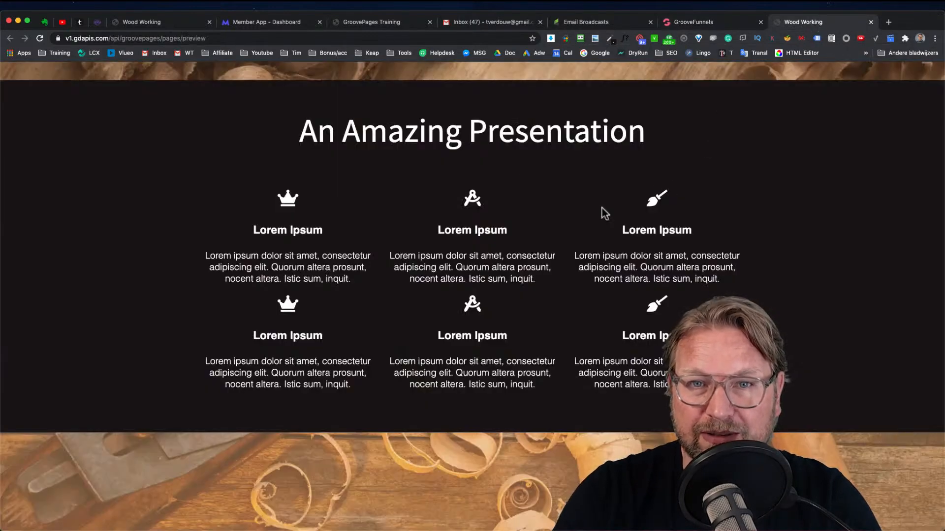
pyautogui.tripleClick(507, 134)
pyautogui.press('super+c')
pyautogui.click(711, 22)
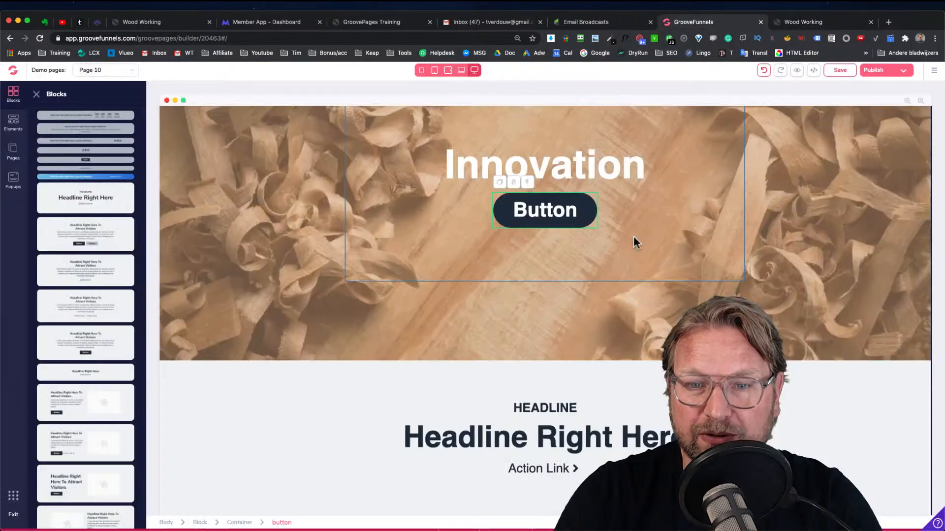
pyautogui.tripleClick(527, 438)
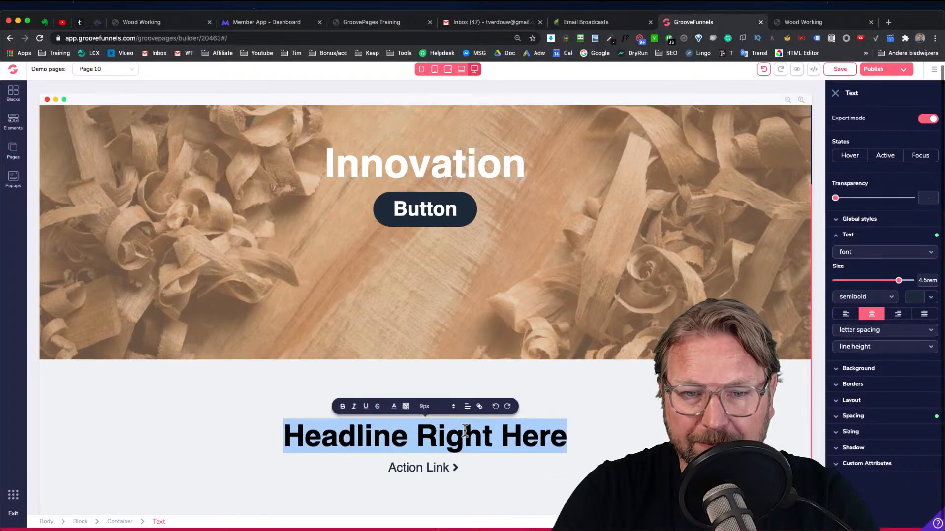
pyautogui.press('super+v')
# Delete the small "HEADLINE" label above the title
pyautogui.click(427, 412)
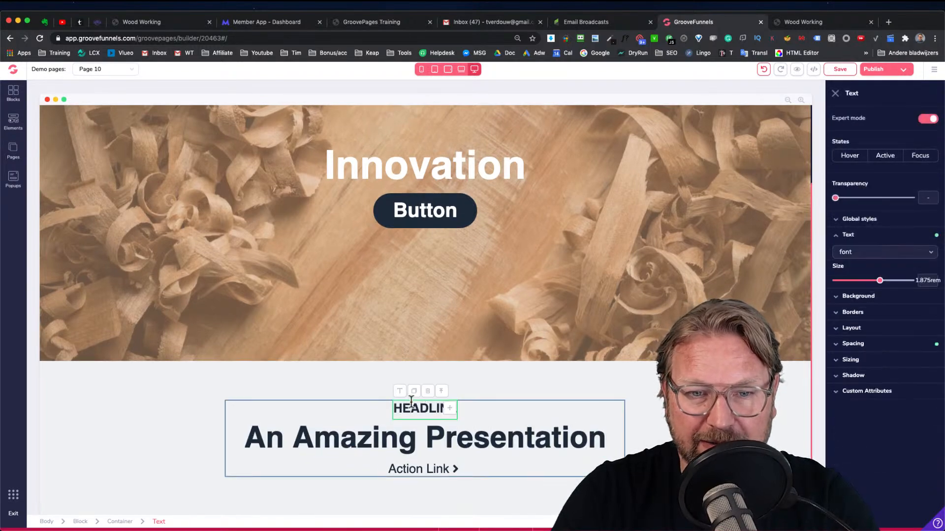
pyautogui.click(427, 391)
pyautogui.click(483, 310)
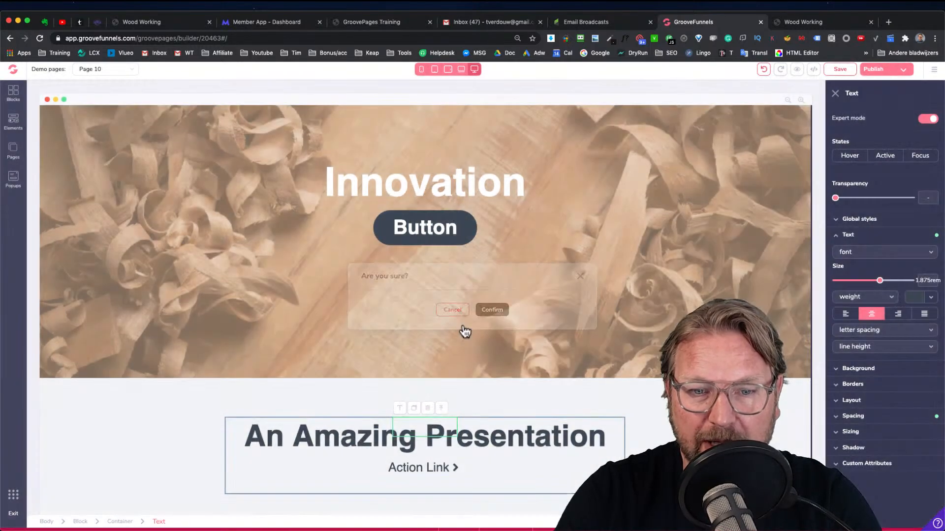
# Delete the Action Link beneath the title
pyautogui.click(430, 468)
pyautogui.click(432, 474)
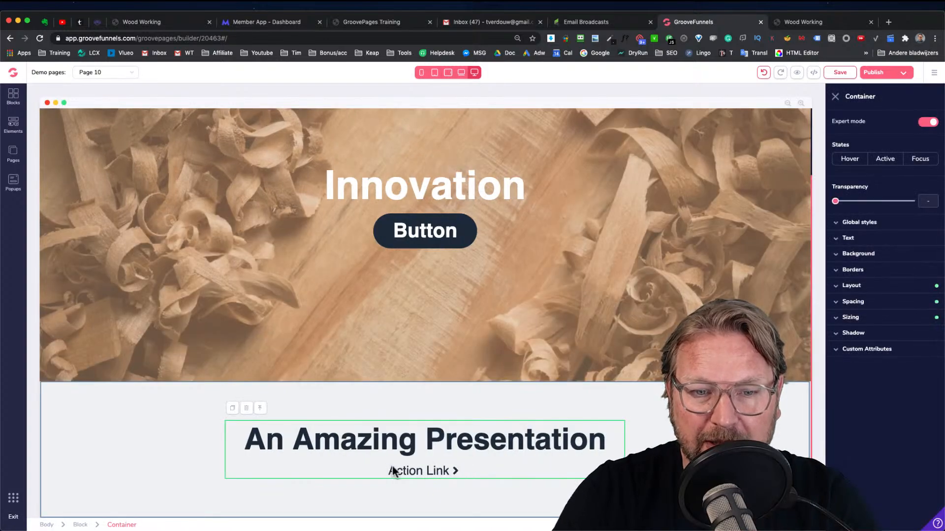
pyautogui.click(396, 469)
pyautogui.click(408, 450)
pyautogui.click(490, 310)
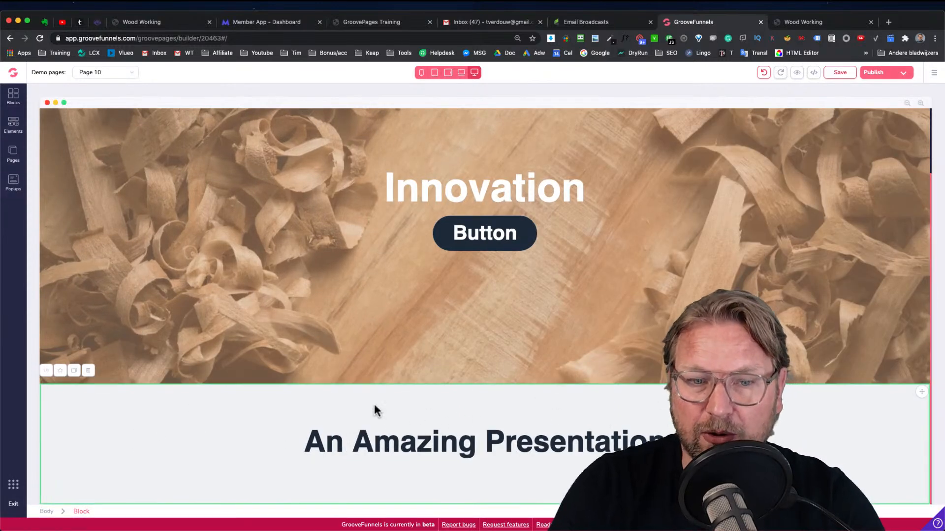
# Open groovedigitalacademy.com in a new browser tab and return to the editor
pyautogui.click(188, 355)
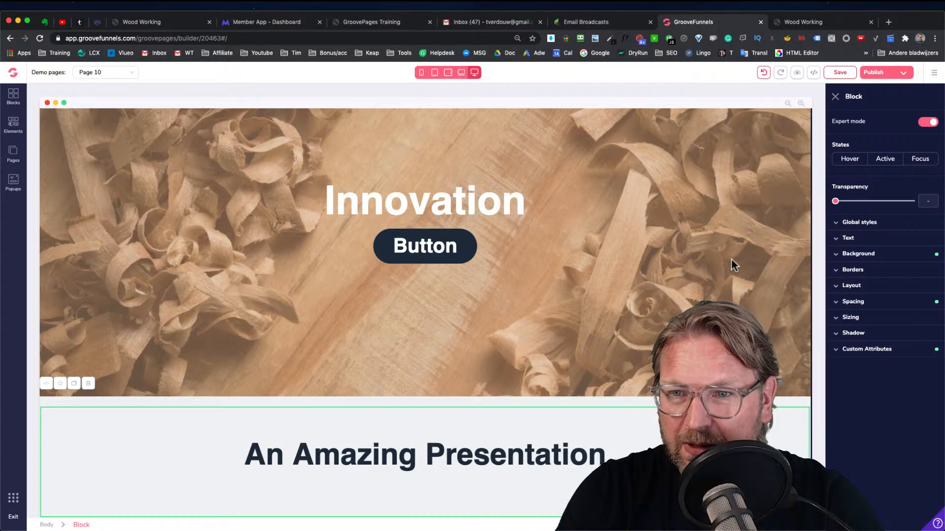
pyautogui.click(715, 235)
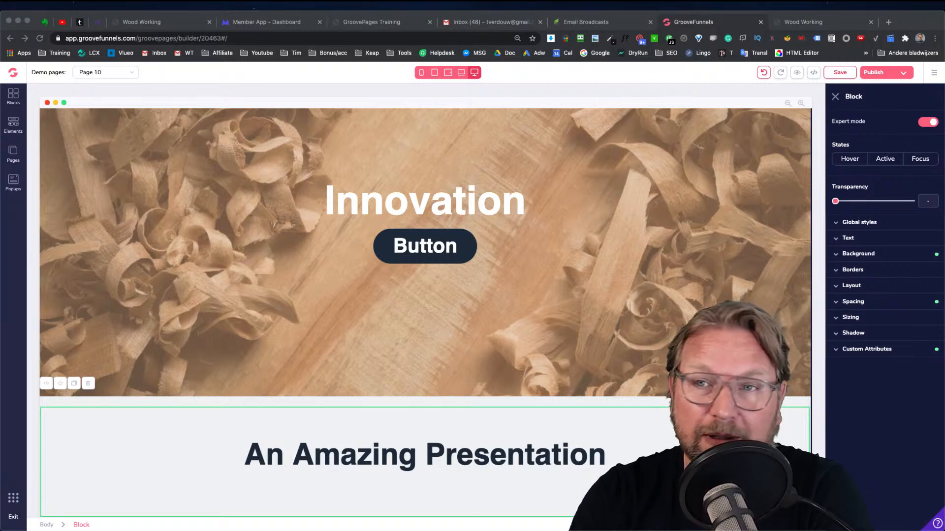
pyautogui.click(888, 22)
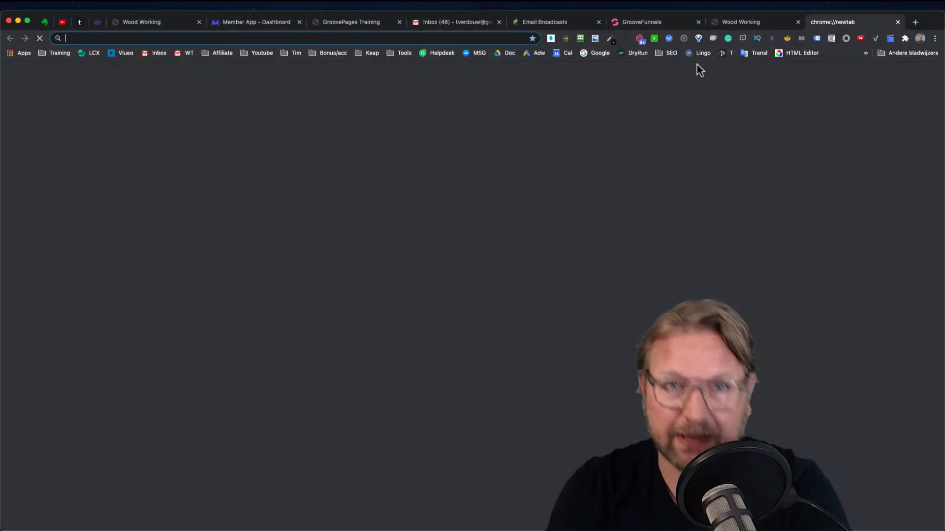
pyautogui.click(582, 40)
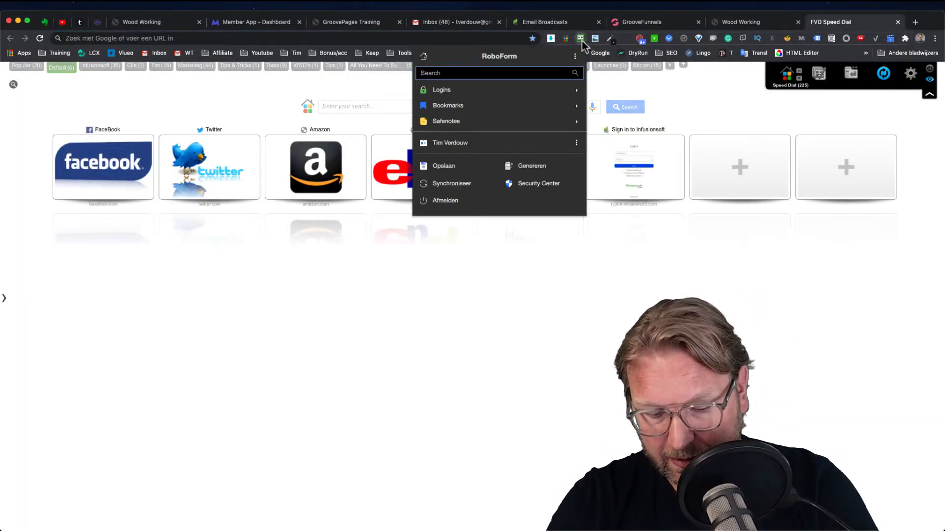
pyautogui.write('academ')
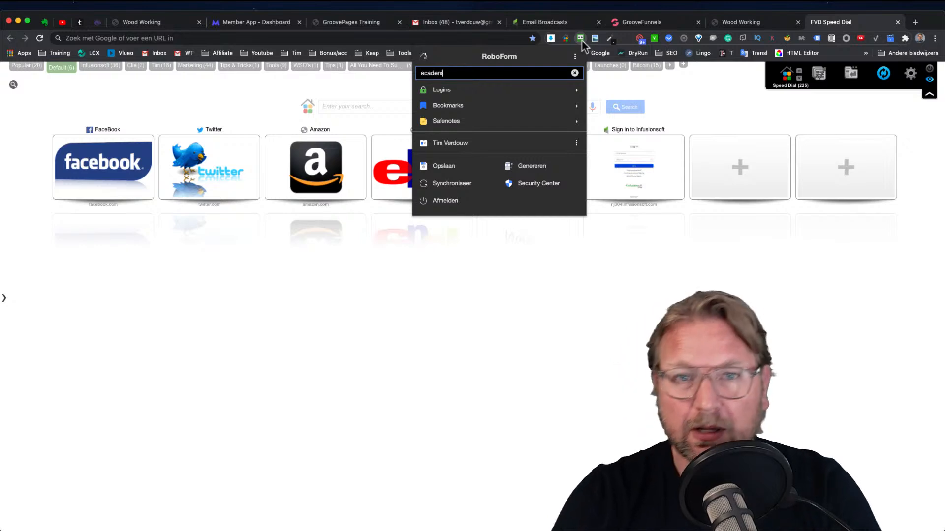
pyautogui.click(335, 37)
pyautogui.write('ooved')
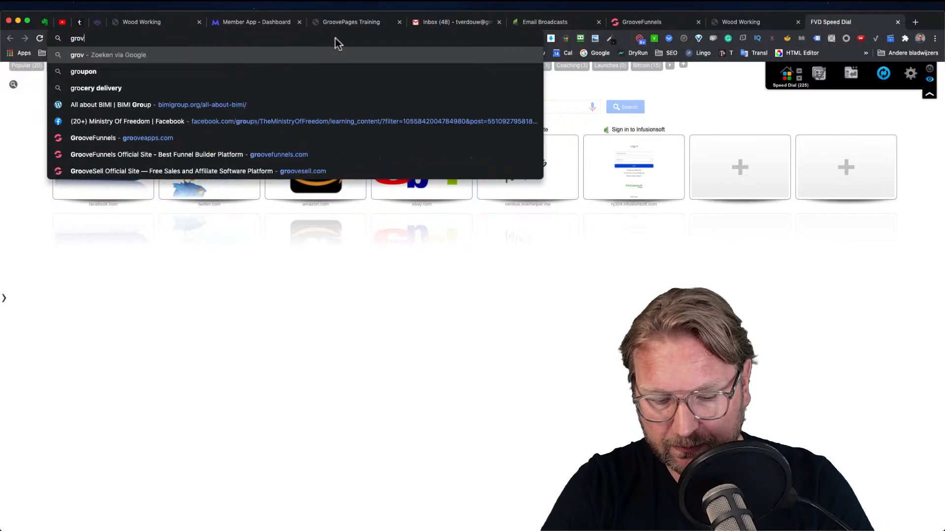
pyautogui.press('Return')
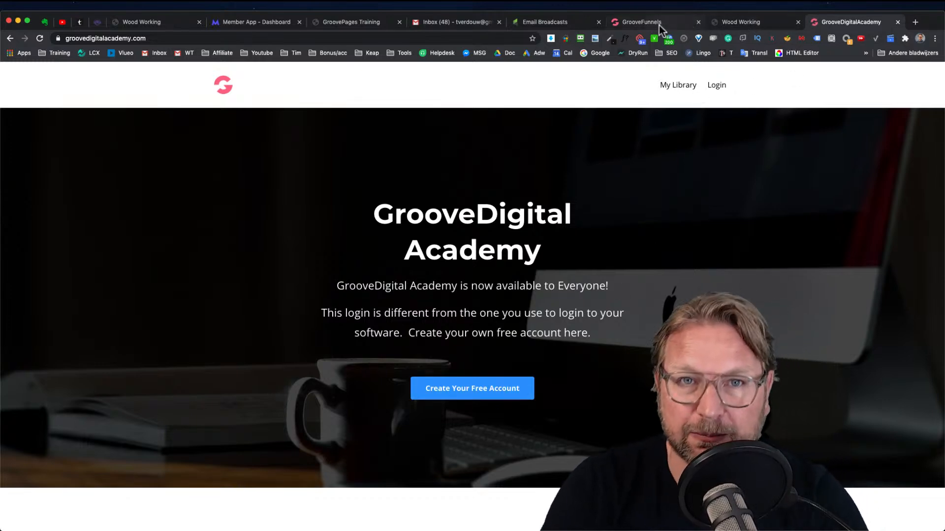
pyautogui.click(616, 27)
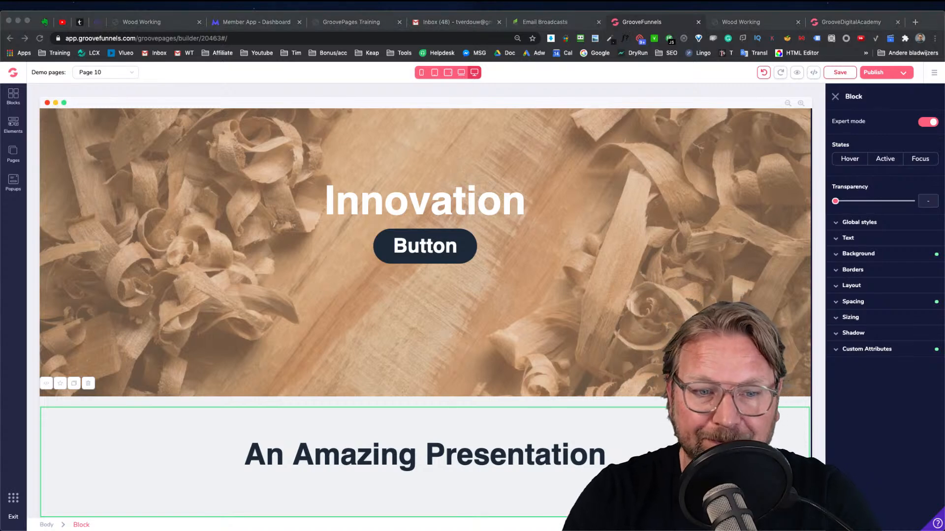
pyautogui.press('super+Tab')
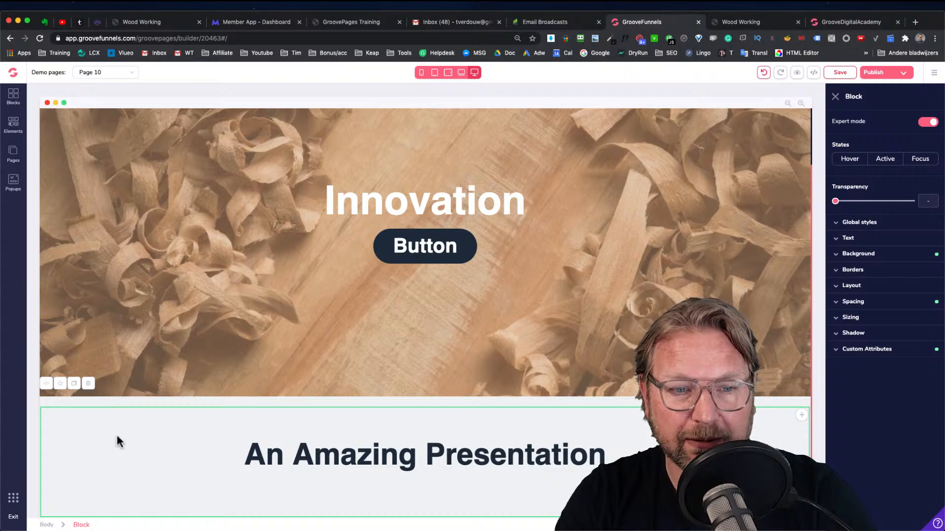
# Set the presentation block's background colour to black
pyautogui.click(884, 260)
pyautogui.click(925, 274)
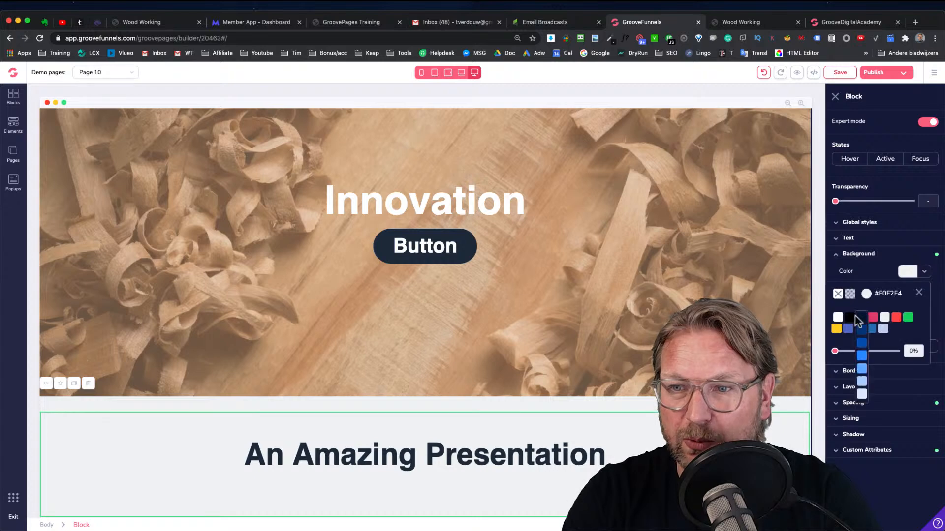
pyautogui.click(850, 317)
pyautogui.scroll(-1, 502, 286)
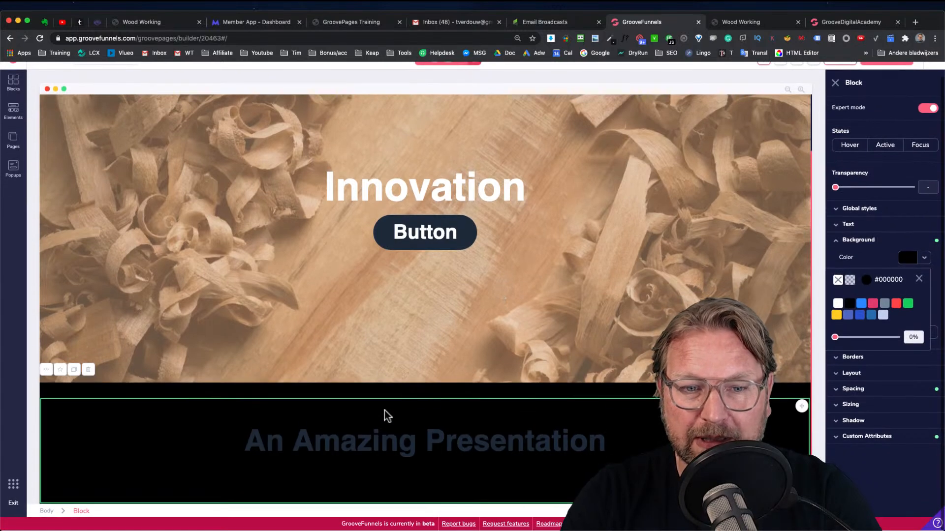
# Make the "An Amazing Presentation" title text white
pyautogui.click(350, 448)
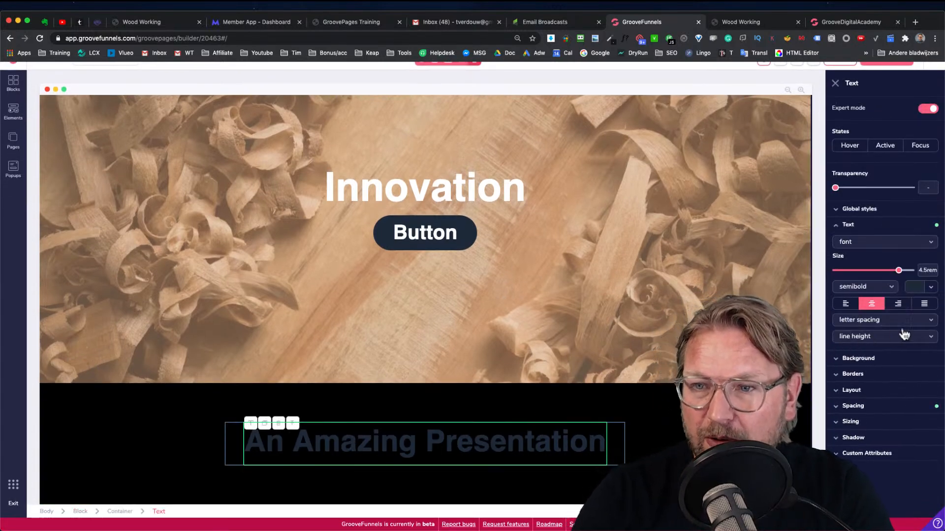
pyautogui.click(915, 287)
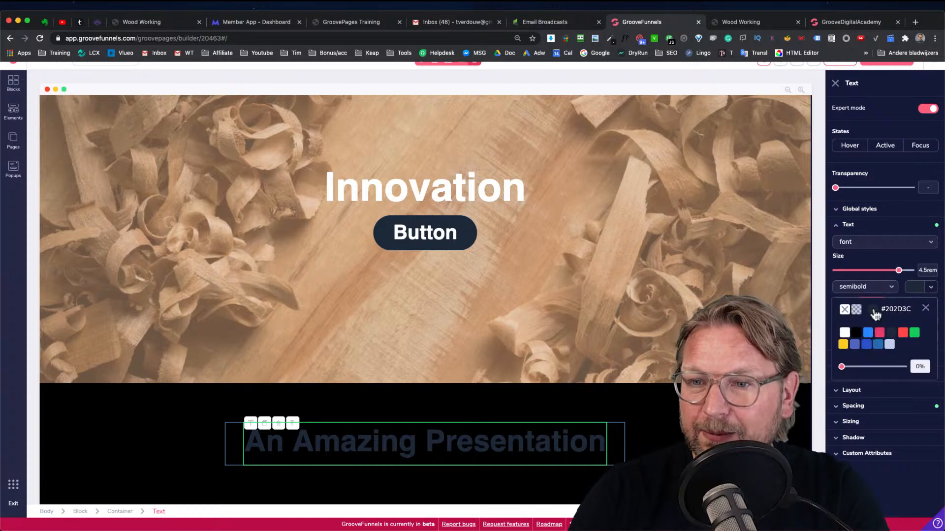
pyautogui.click(845, 333)
# Compare the hero section's scrolling behaviour with the preview site
pyautogui.click(538, 206)
pyautogui.scroll(3, 436, 197)
pyautogui.scroll(-3, 437, 197)
pyautogui.scroll(1, 187, 96)
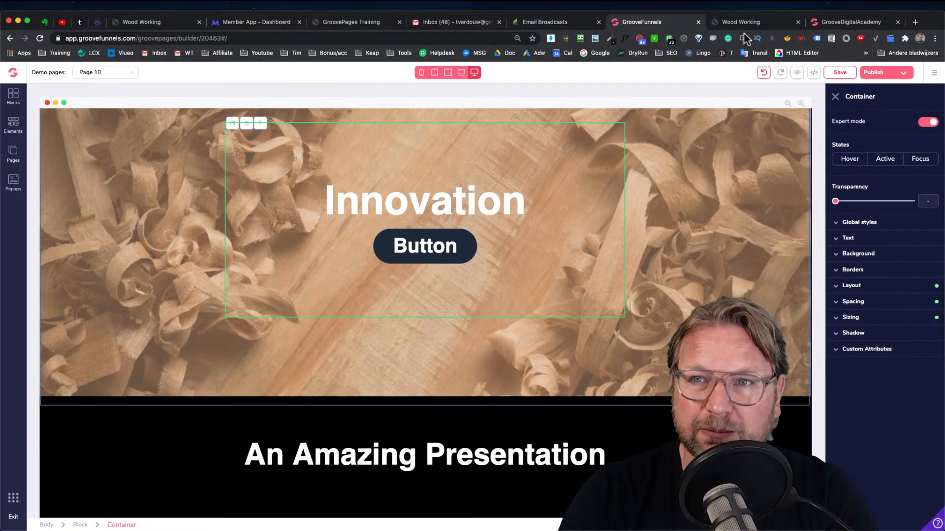
pyautogui.click(753, 24)
pyautogui.scroll(6, 615, 178)
pyautogui.scroll(-2, 615, 178)
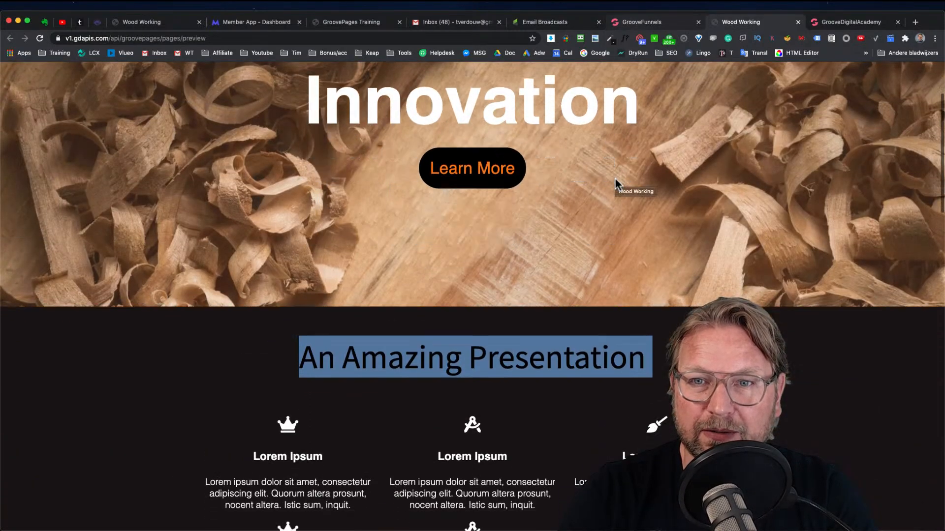
pyautogui.scroll(3, 615, 178)
pyautogui.click(690, 167)
pyautogui.scroll(-1, 712, 146)
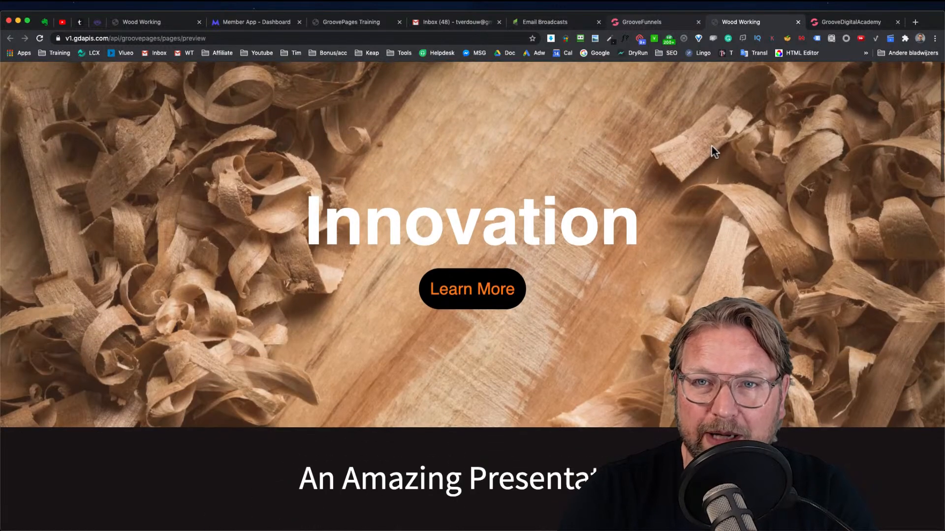
pyautogui.scroll(1, 712, 147)
pyautogui.click(678, 22)
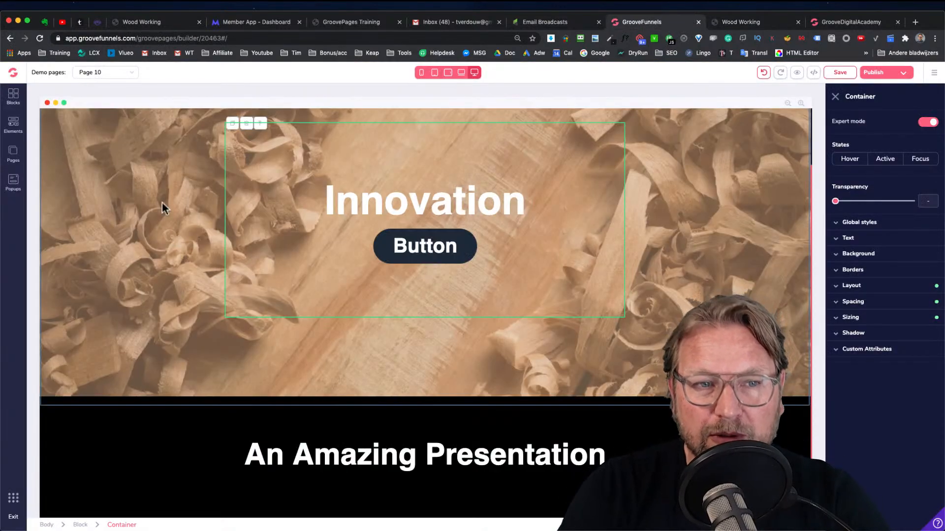
# Turn on parallax for the hero block's background image
pyautogui.click(71, 139)
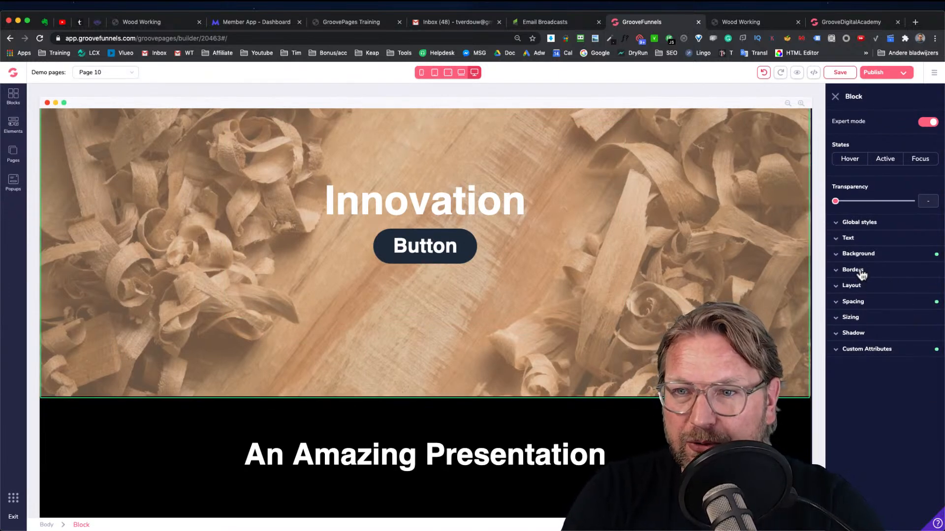
pyautogui.click(858, 254)
pyautogui.scroll(-2, 846, 364)
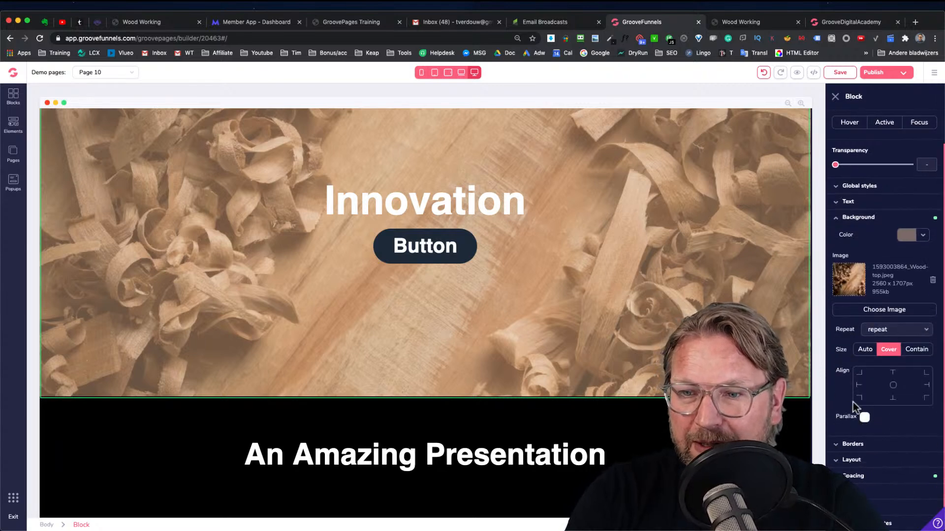
pyautogui.click(864, 418)
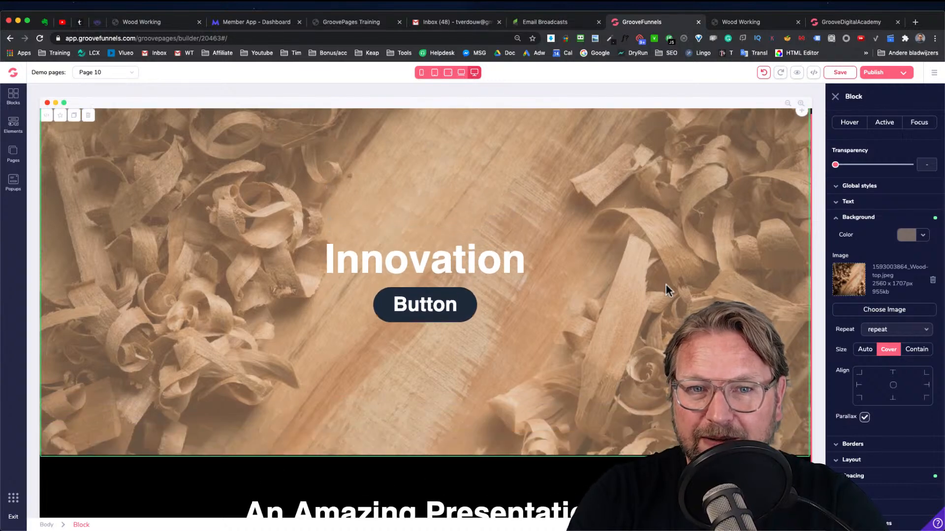
# Compare the hero and presentation sections against the preview site
pyautogui.click(757, 20)
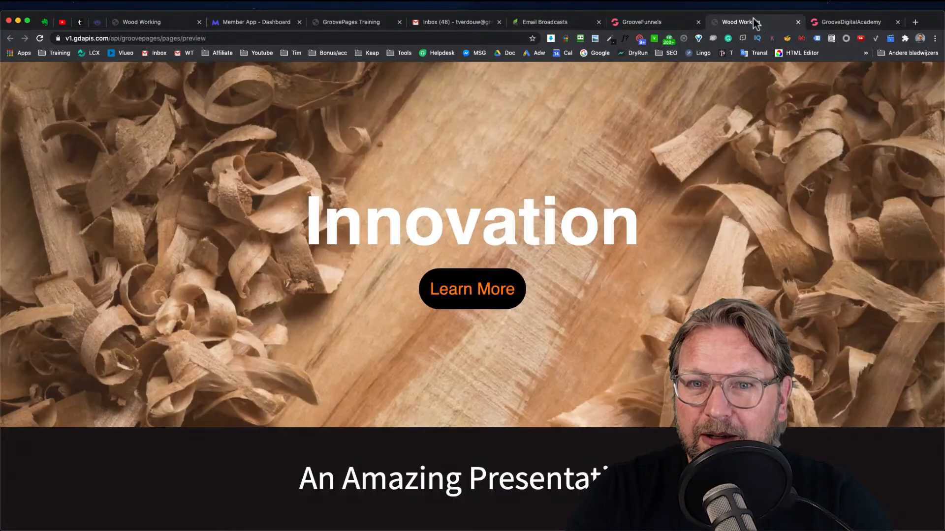
pyautogui.scroll(-3, 499, 214)
pyautogui.scroll(3, 498, 212)
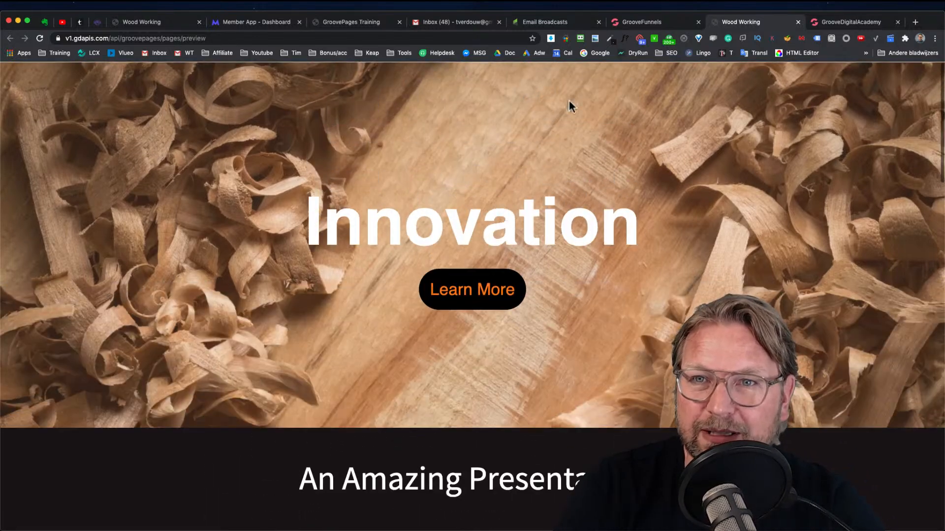
pyautogui.click(635, 23)
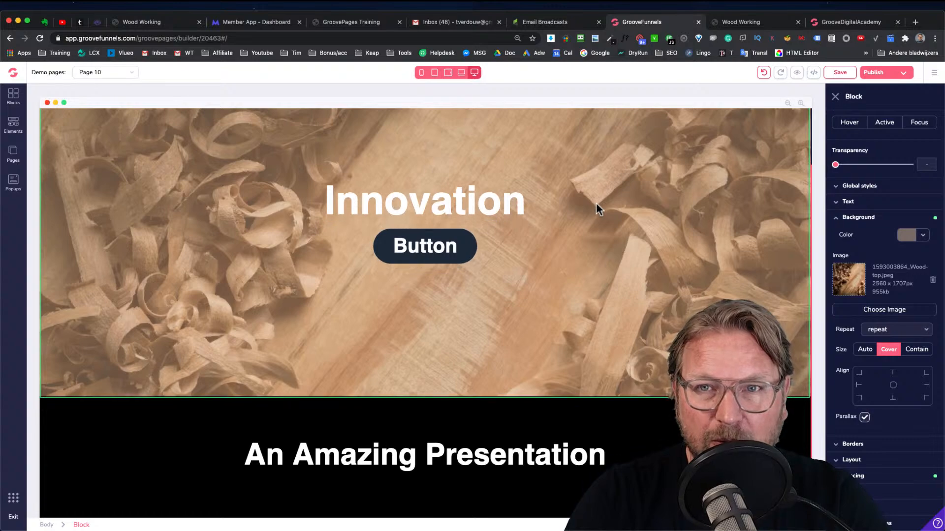
pyautogui.click(736, 22)
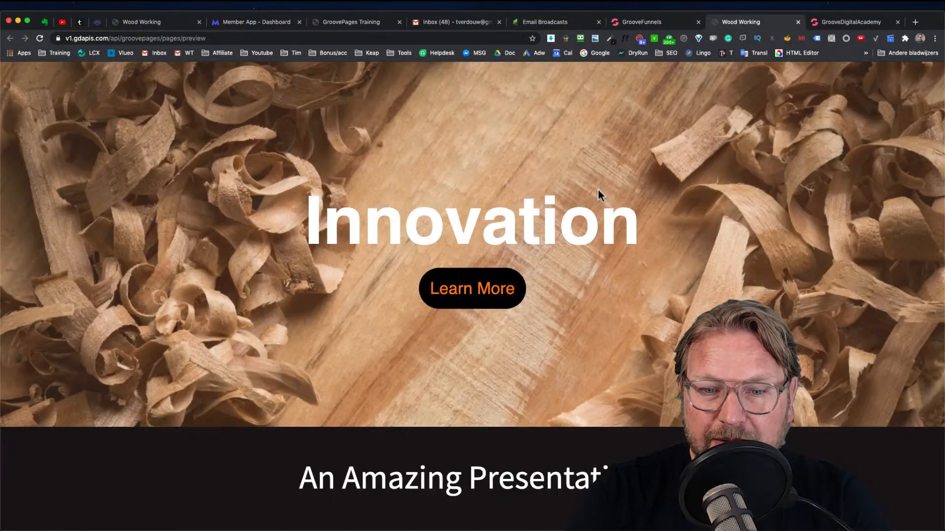
pyautogui.scroll(-5, 569, 159)
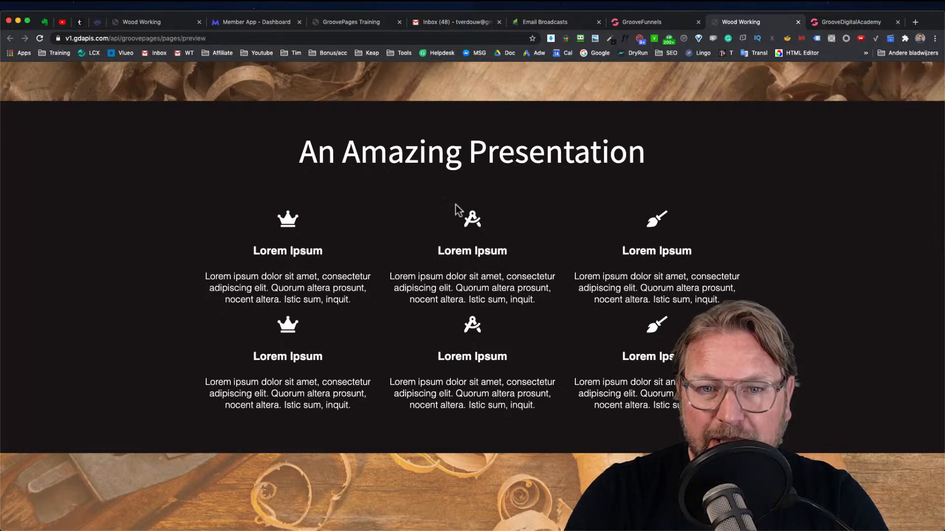
pyautogui.scroll(-1, 575, 250)
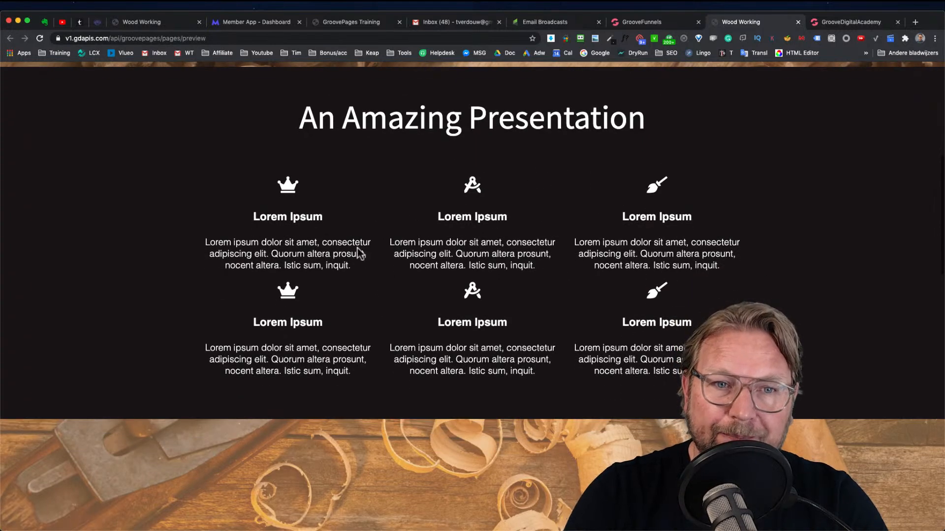
pyautogui.click(664, 22)
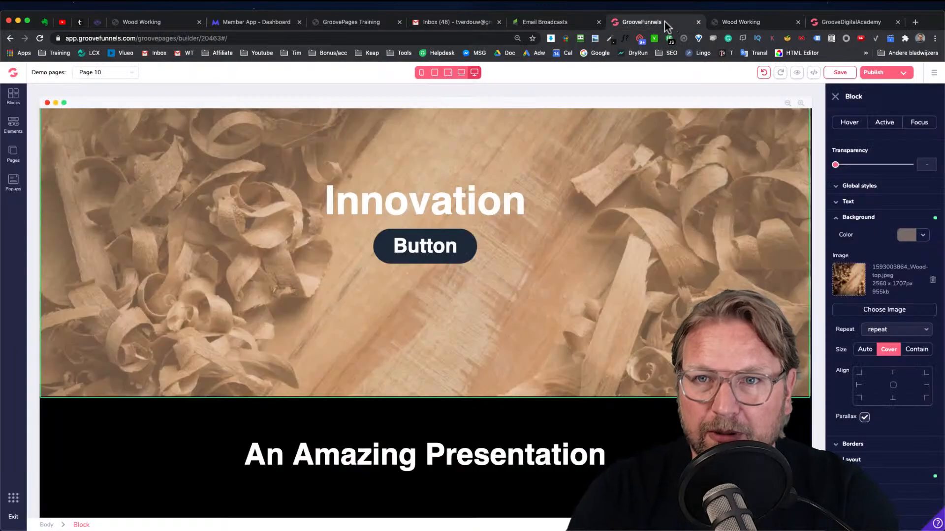
pyautogui.scroll(-1, 416, 205)
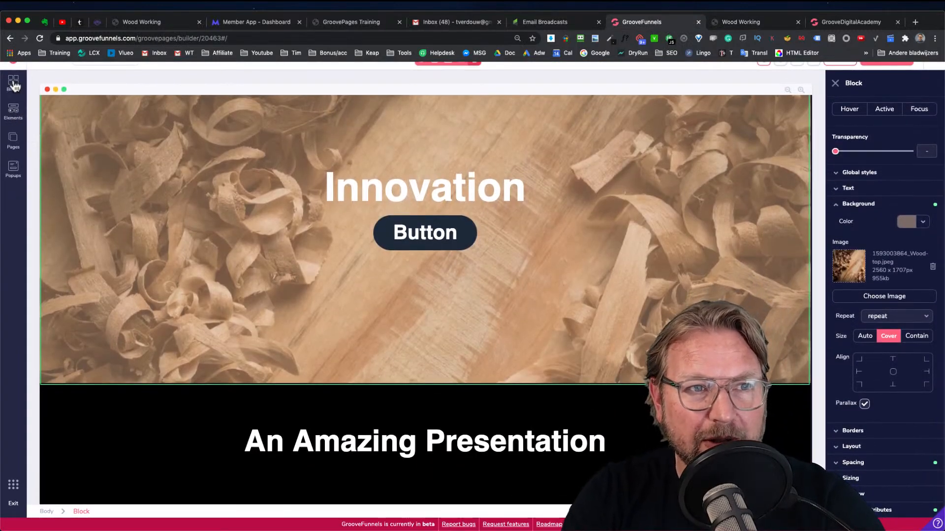
pyautogui.click(13, 84)
pyautogui.click(15, 114)
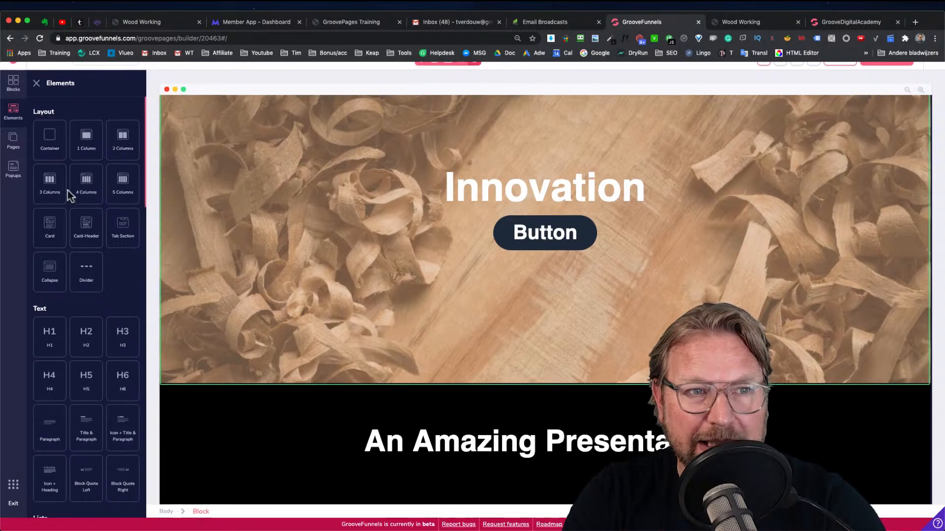
pyautogui.moveTo(48, 189); pyautogui.dragTo(518, 436)
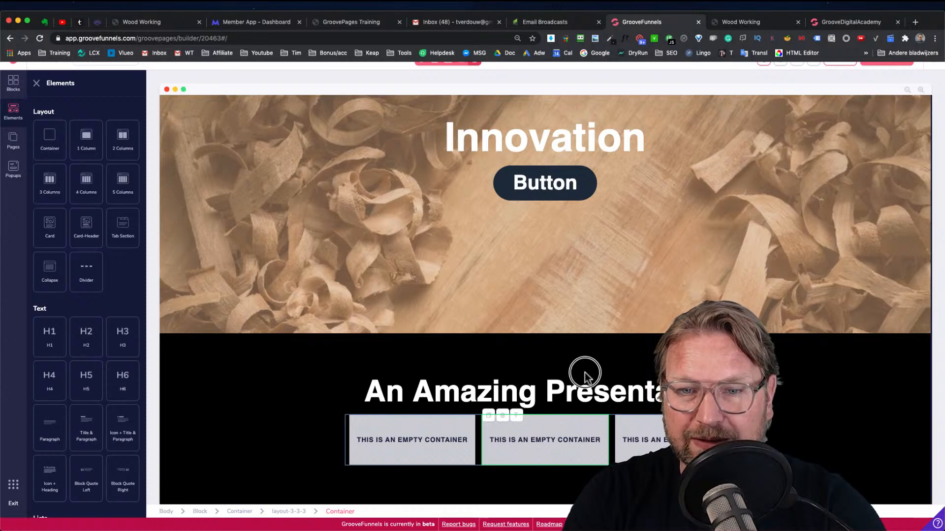
pyautogui.click(753, 25)
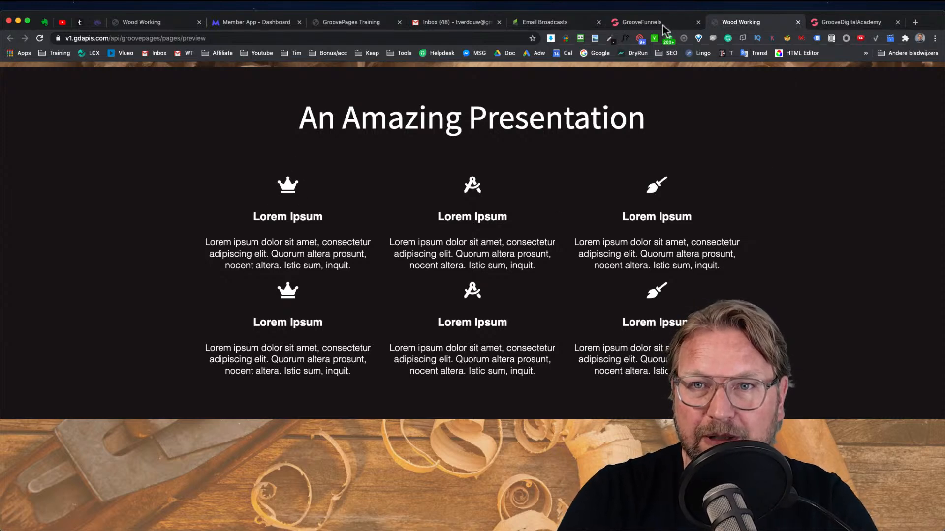
pyautogui.click(650, 23)
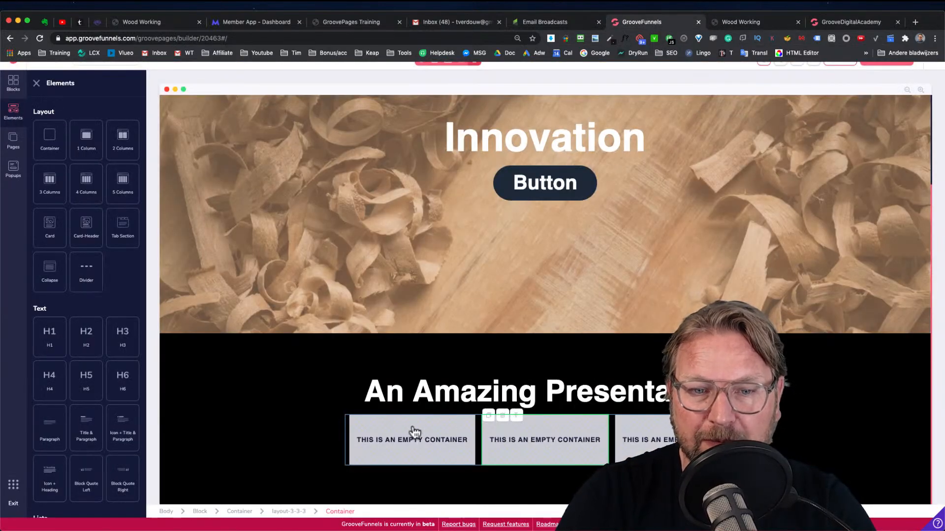
pyautogui.click(345, 421)
pyautogui.click(246, 417)
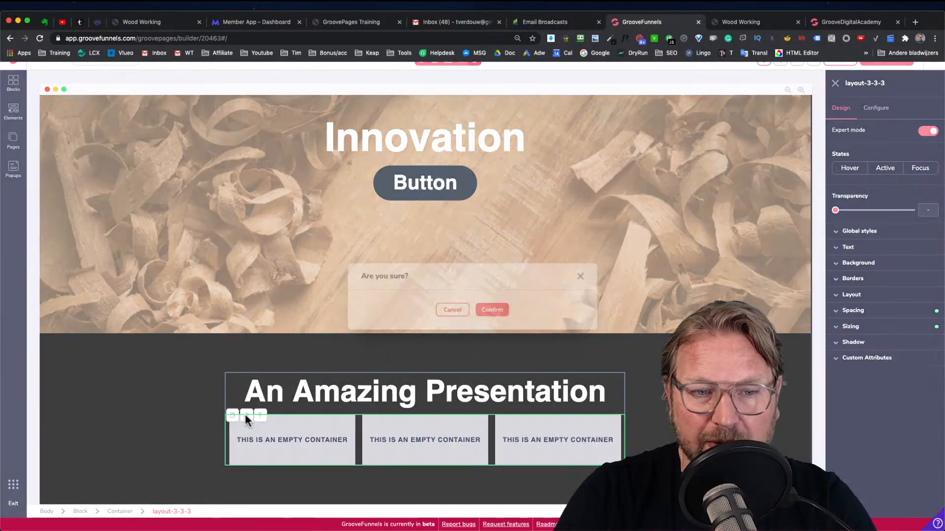
pyautogui.click(491, 309)
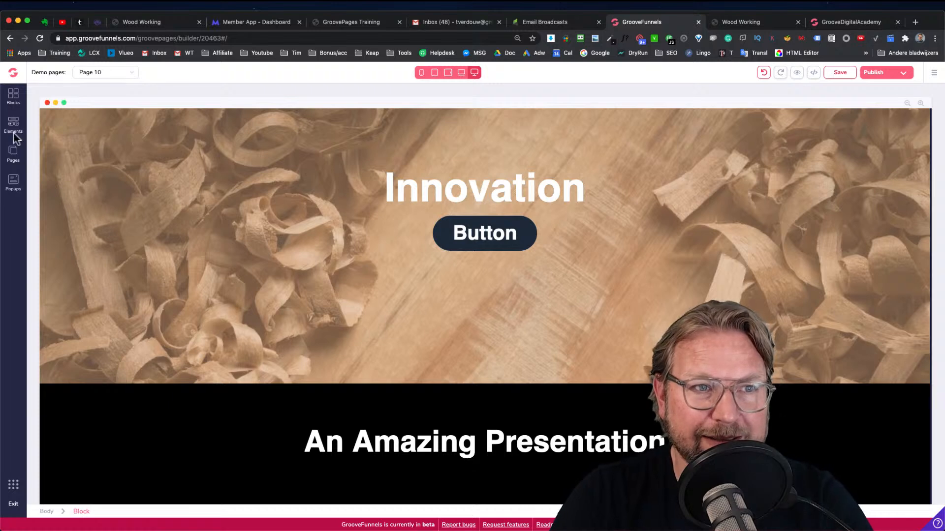
# Add a wireframe block with six headline-and-text features below the "An Amazing Presentation" title
pyautogui.click(14, 97)
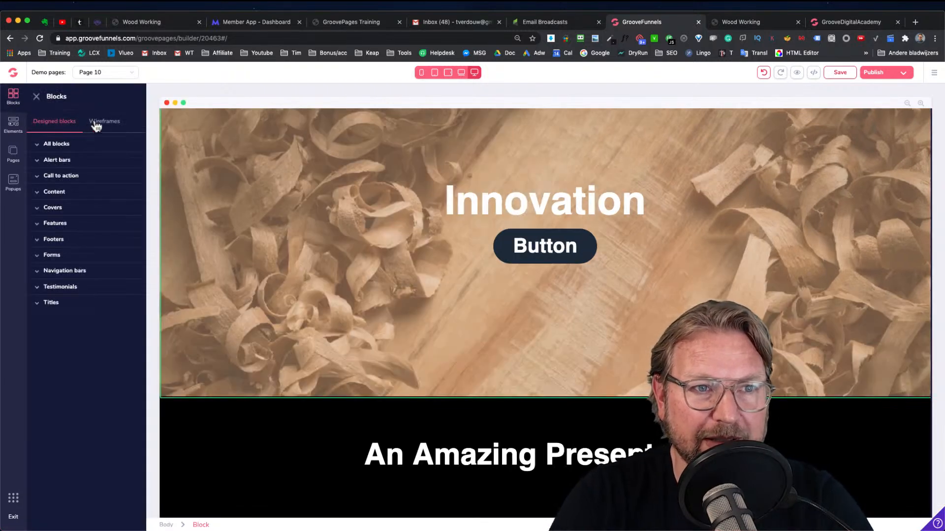
pyautogui.click(94, 126)
pyautogui.click(56, 144)
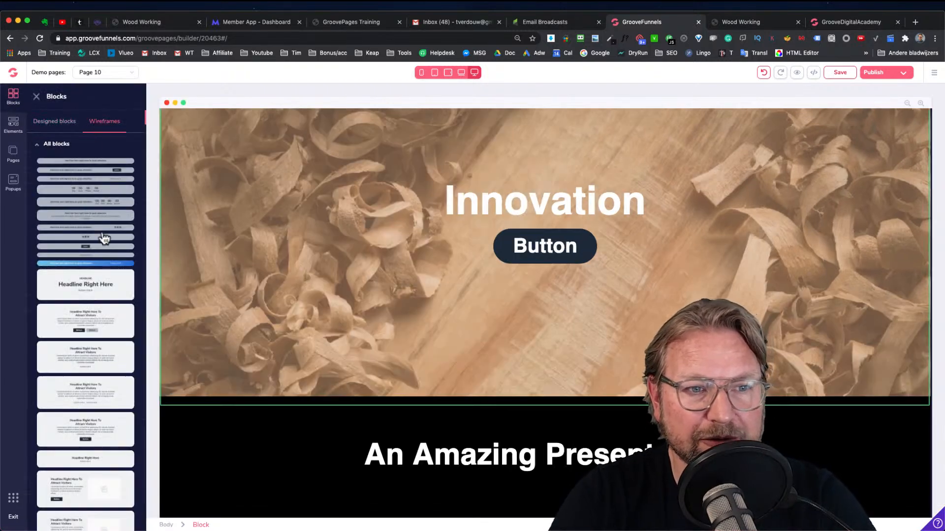
pyautogui.scroll(-10, 101, 230)
pyautogui.scroll(-10, 103, 233)
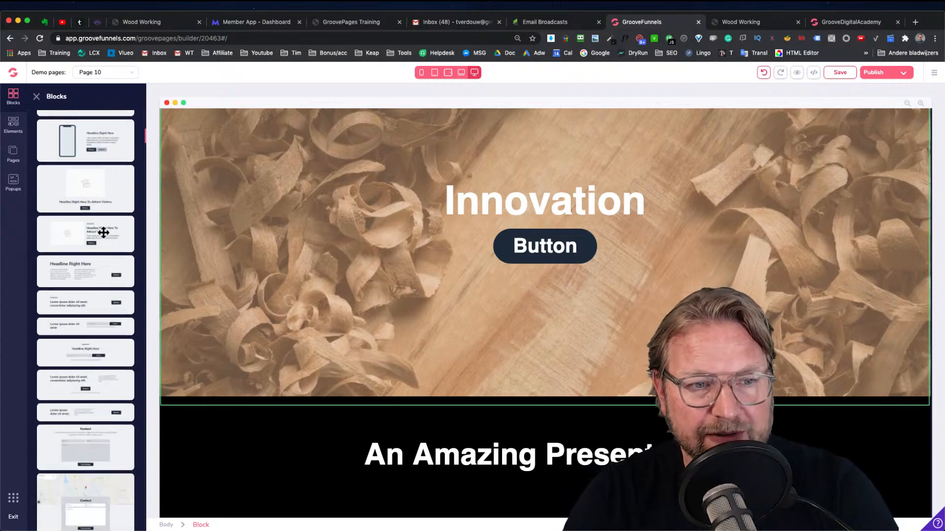
pyautogui.scroll(-10, 103, 220)
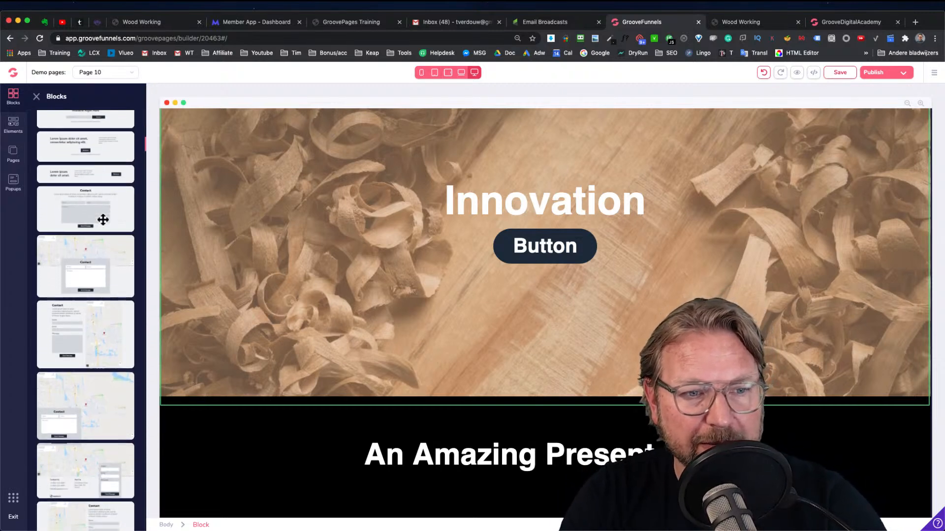
pyautogui.scroll(-8, 103, 220)
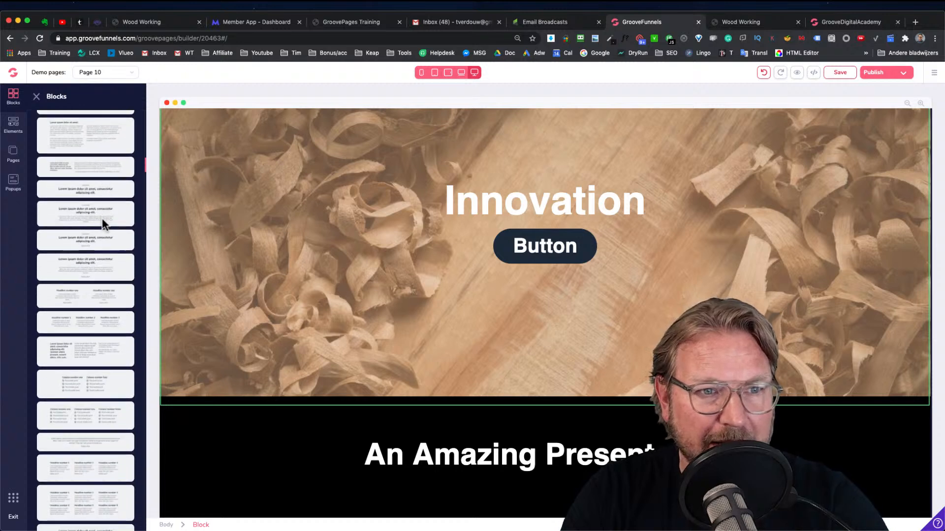
pyautogui.scroll(-10, 103, 220)
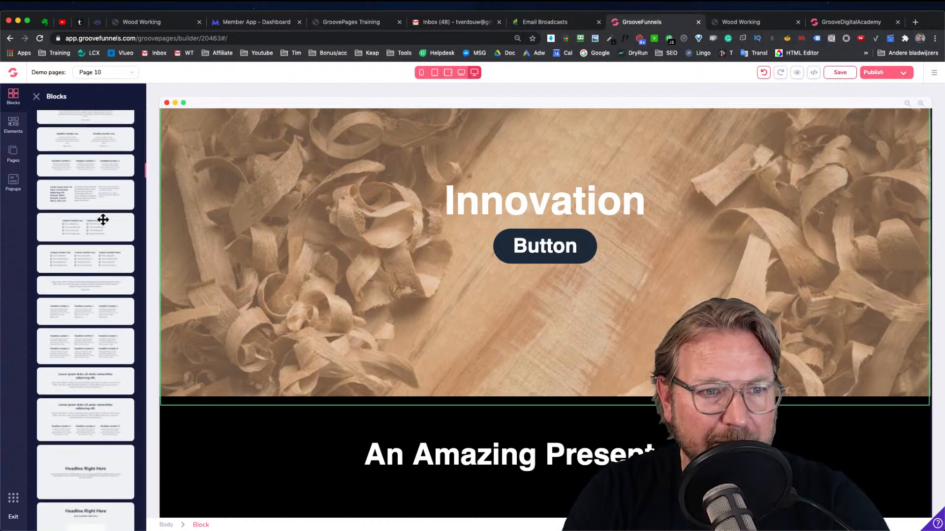
pyautogui.scroll(-6, 103, 220)
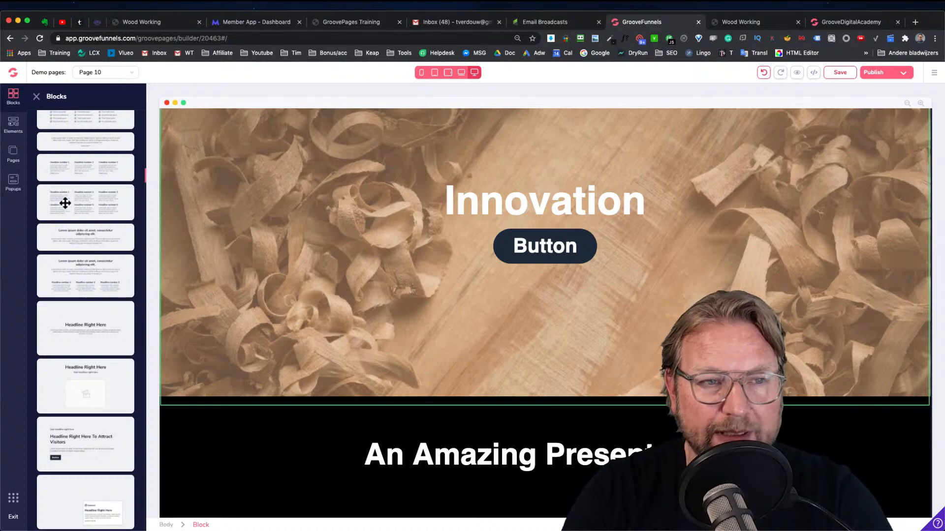
pyautogui.moveTo(70, 202); pyautogui.dragTo(540, 432)
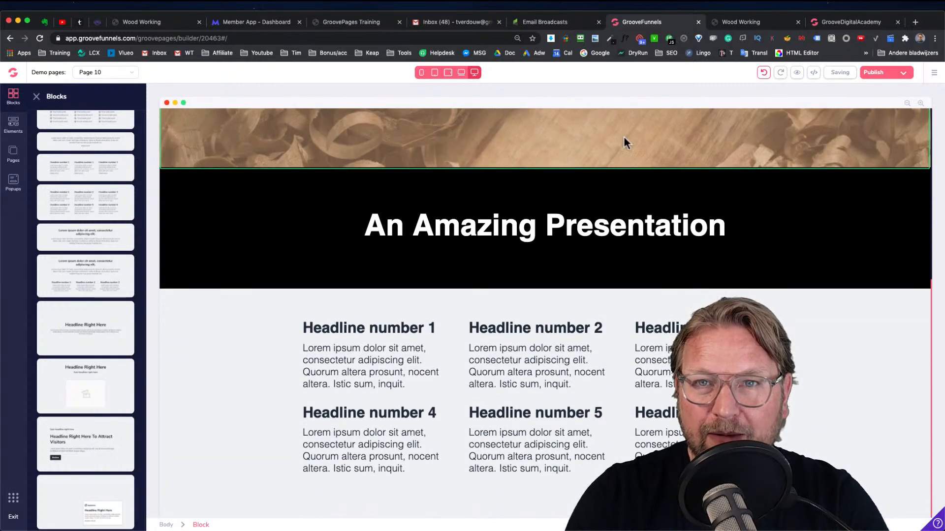
# Set the new features block's background colour to black after checking the preview site
pyautogui.click(736, 22)
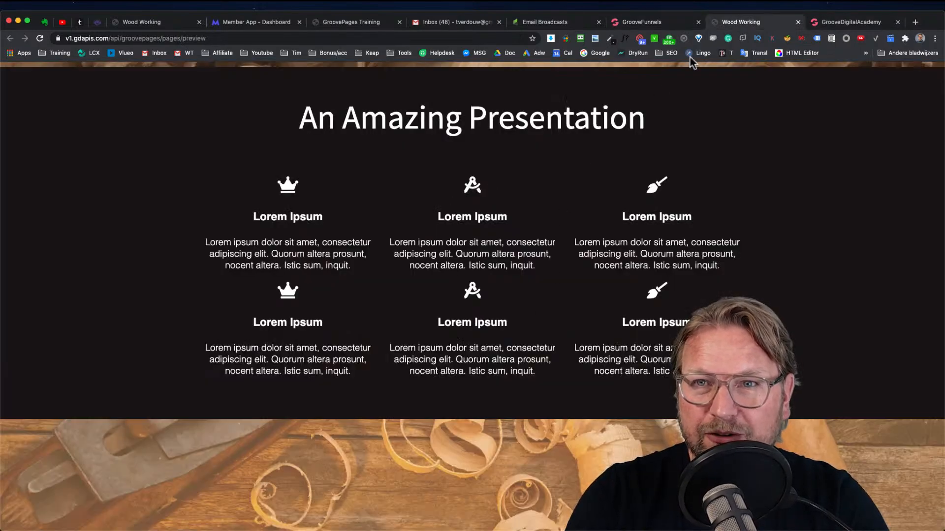
pyautogui.click(643, 22)
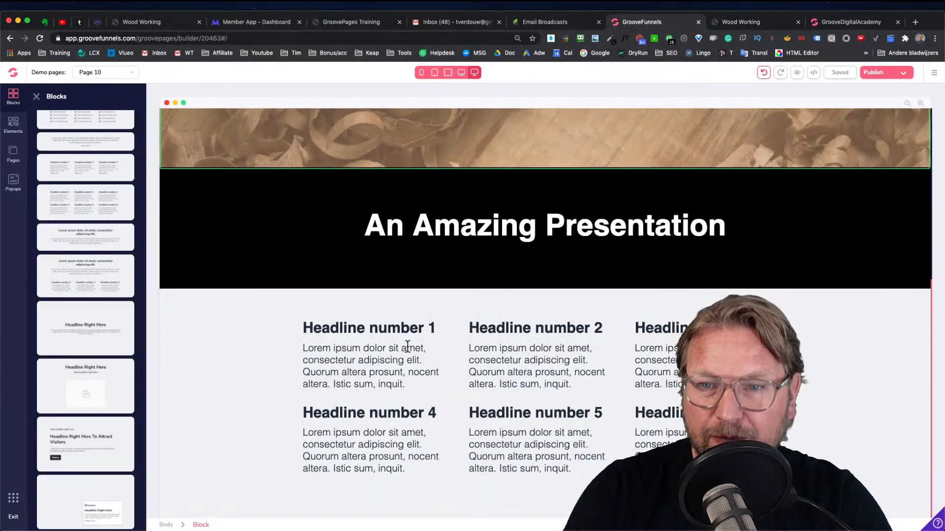
pyautogui.click(204, 344)
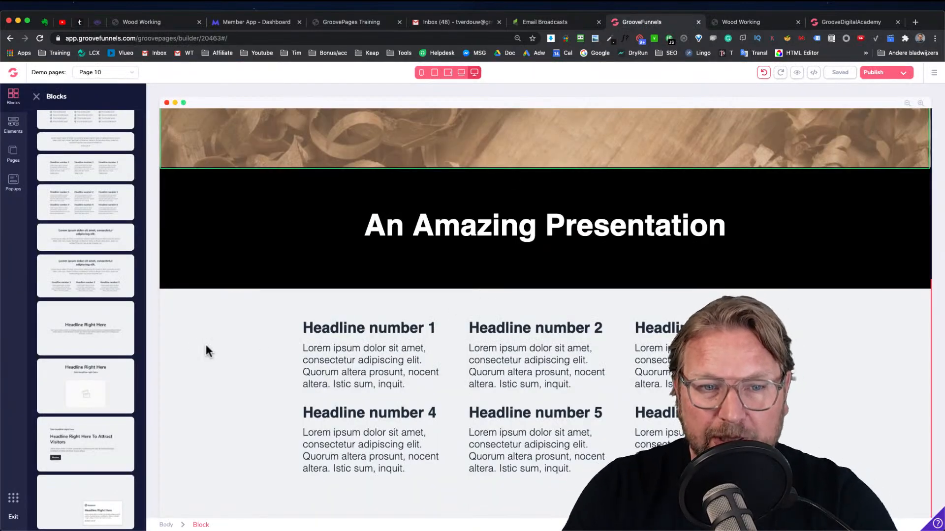
pyautogui.click(908, 256)
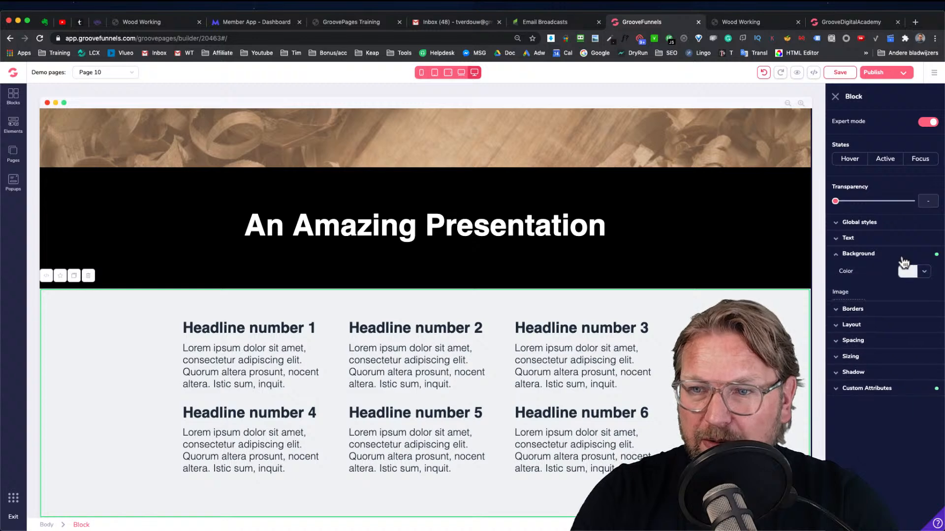
pyautogui.click(908, 271)
pyautogui.click(849, 316)
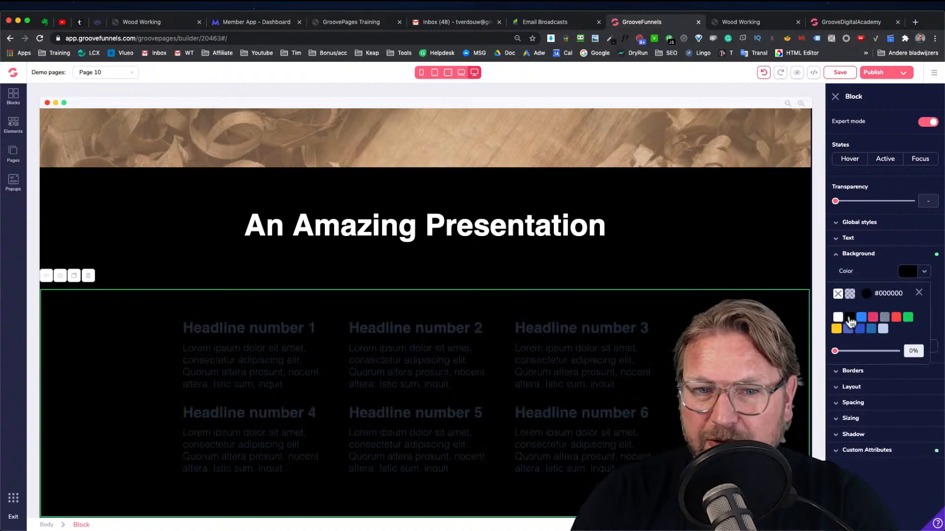
# Make the first column's headline and paragraph text white
pyautogui.click(237, 327)
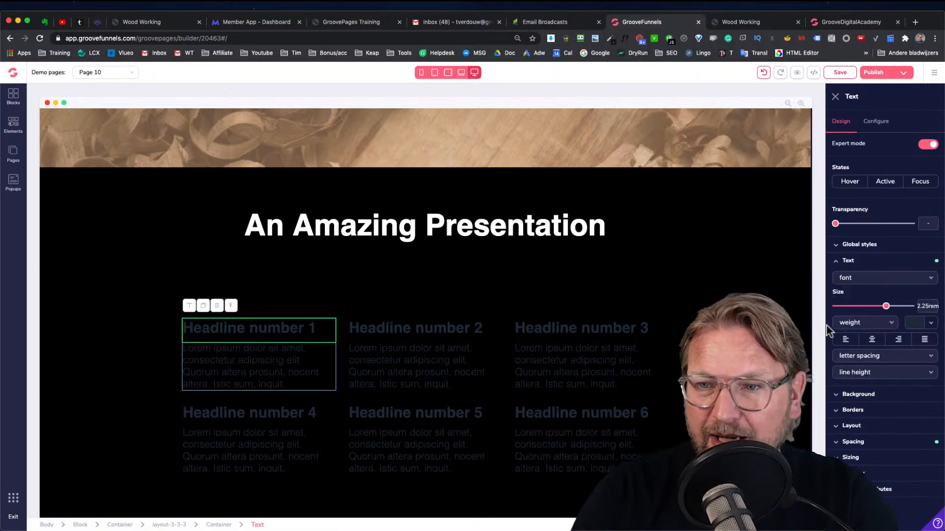
pyautogui.click(928, 323)
pyautogui.click(844, 368)
pyautogui.click(260, 363)
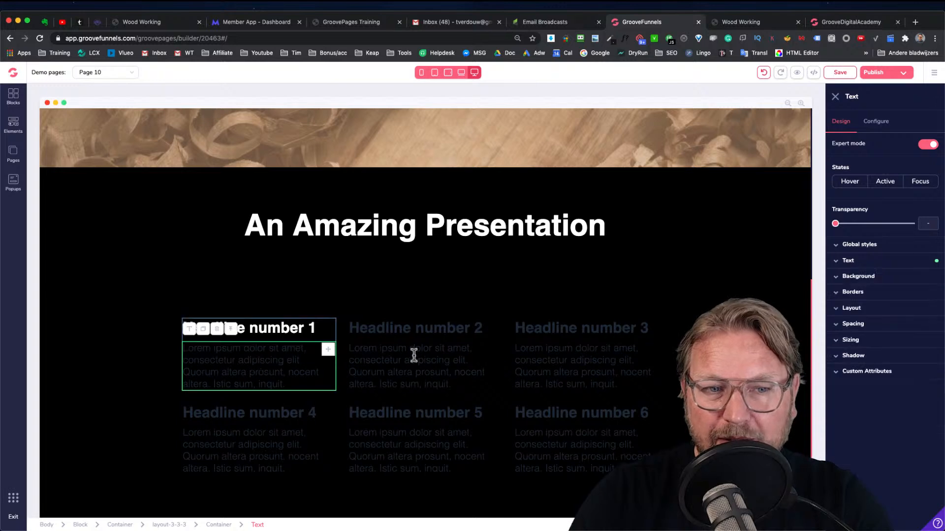
pyautogui.click(928, 323)
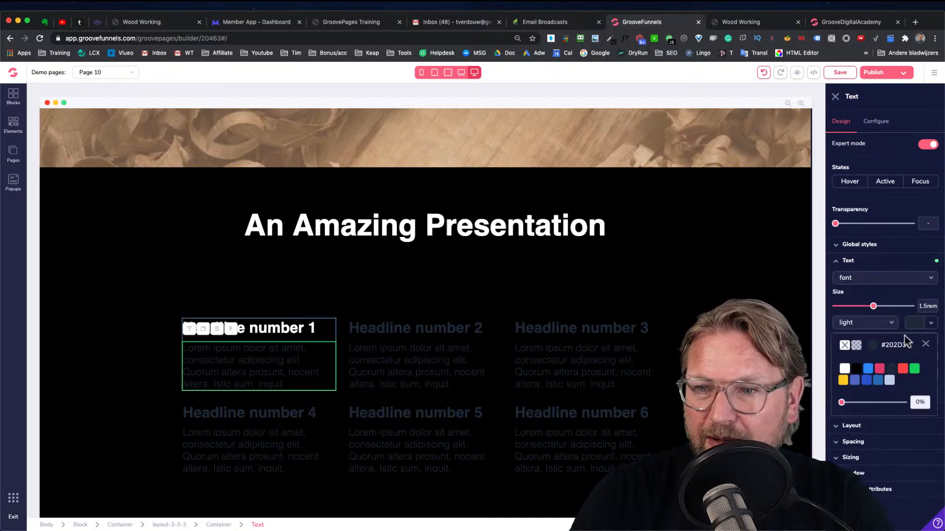
pyautogui.click(845, 369)
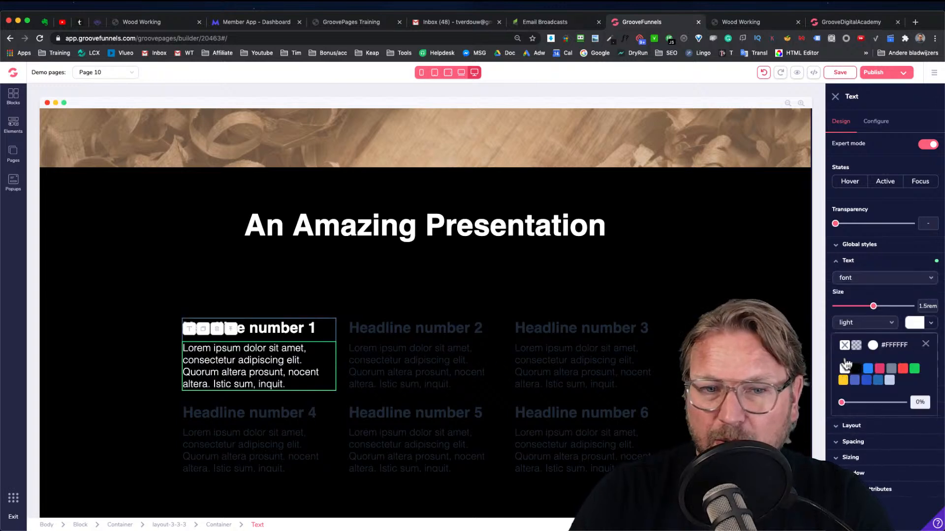
pyautogui.click(389, 280)
# Compare the features section with the preview and inspect the second column text's sizing settings
pyautogui.click(736, 21)
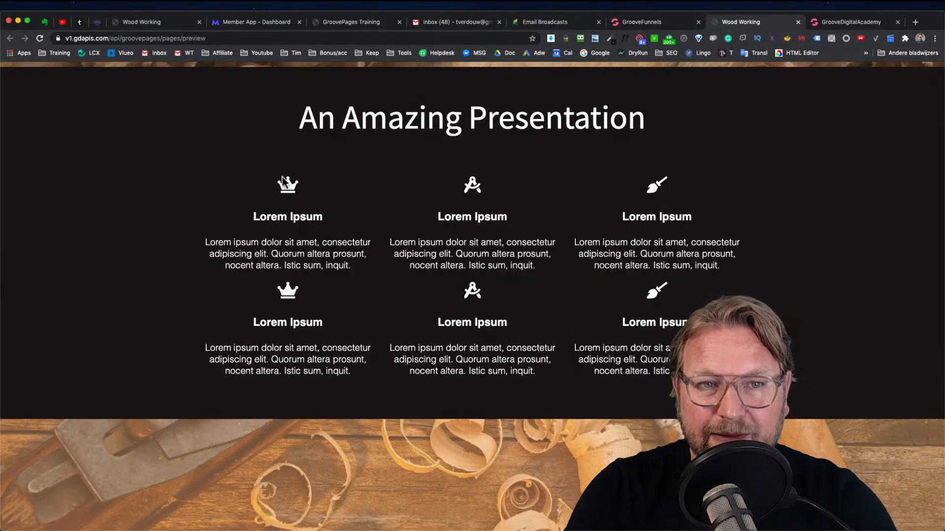
pyautogui.click(679, 23)
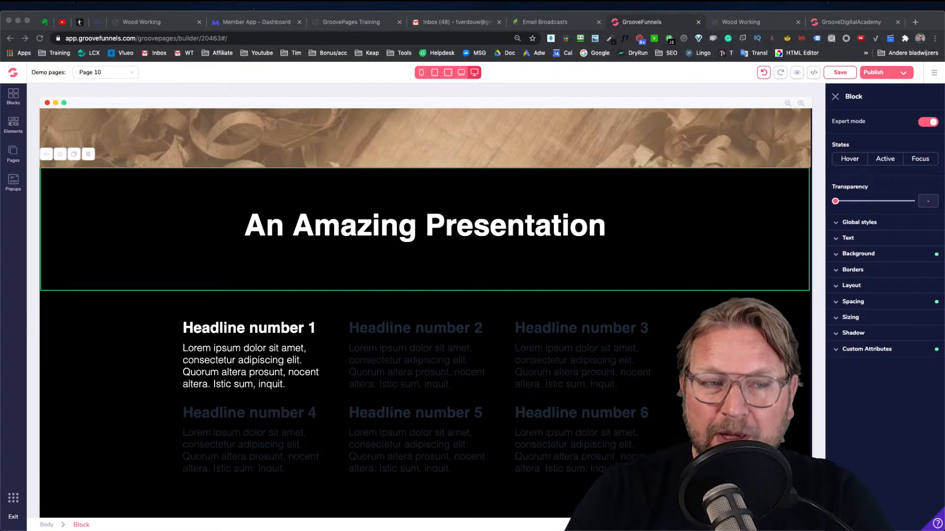
pyautogui.click(118, 177)
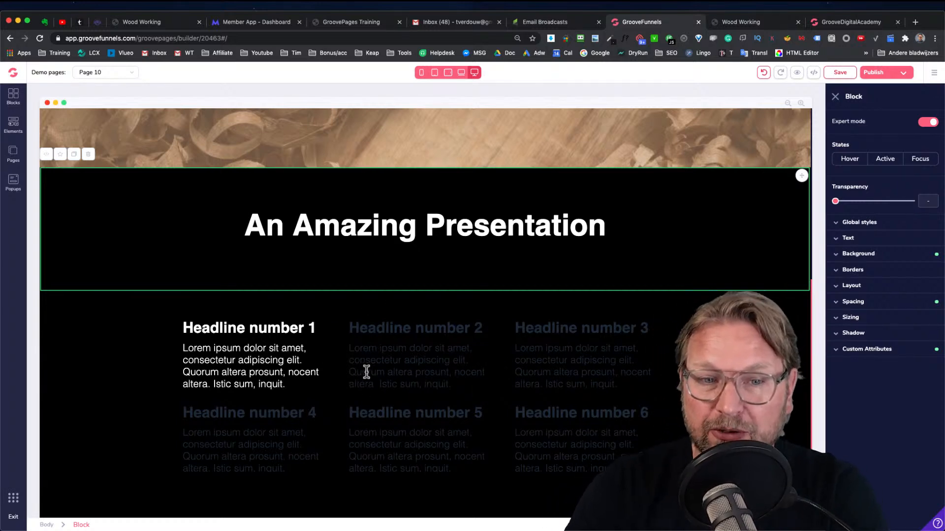
pyautogui.click(422, 353)
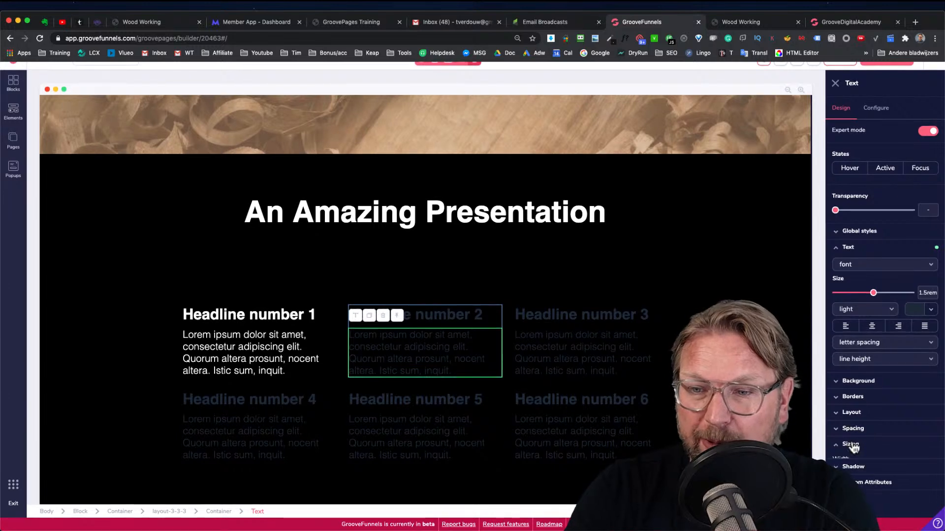
pyautogui.click(853, 445)
pyautogui.scroll(-2, 877, 350)
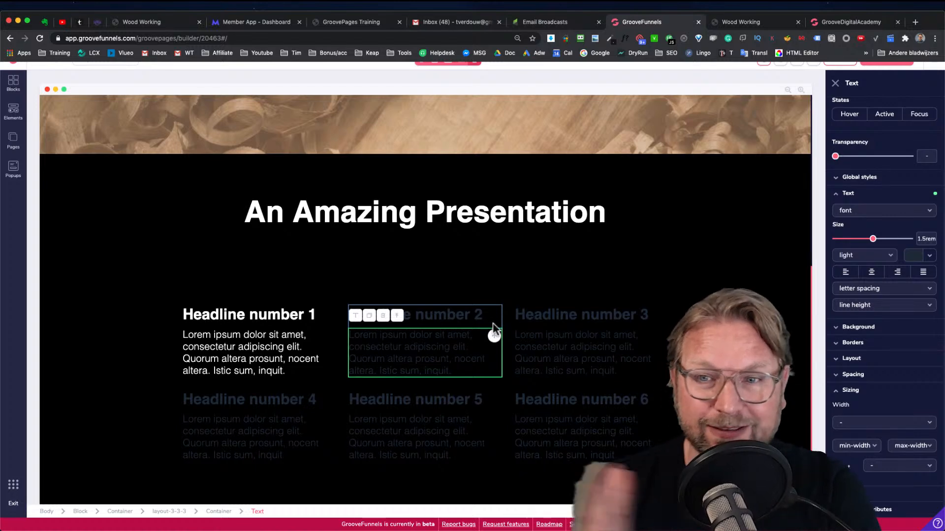
# Add an Icon element above the first column's headline in the features block
pyautogui.click(257, 316)
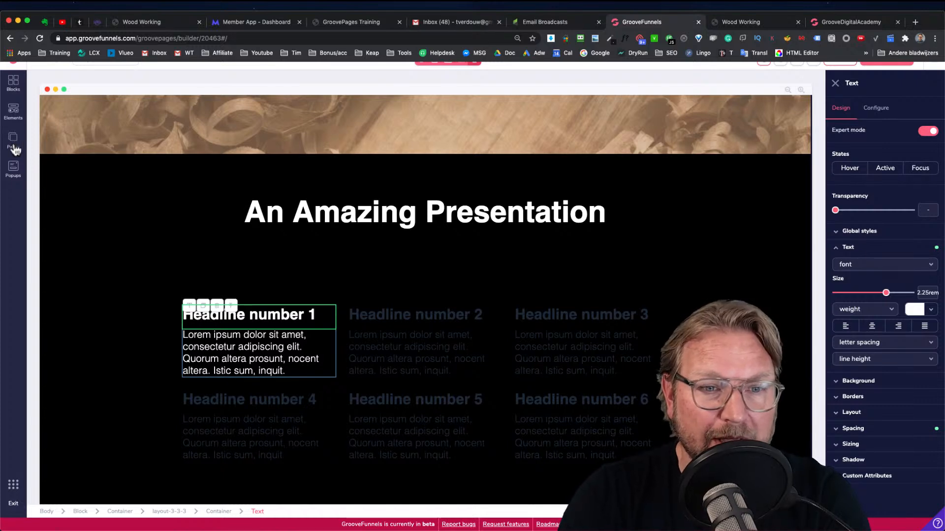
pyautogui.scroll(3, 19, 136)
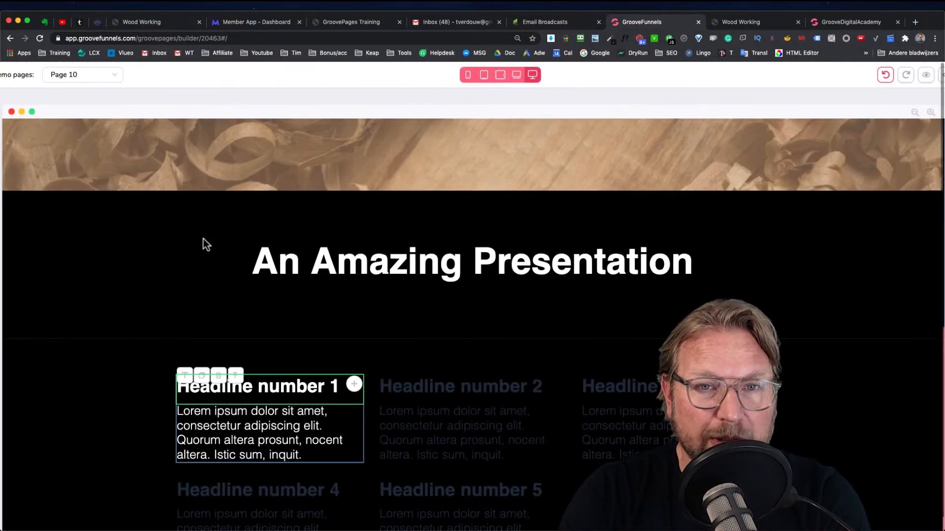
pyautogui.scroll(-3, 203, 239)
pyautogui.click(13, 124)
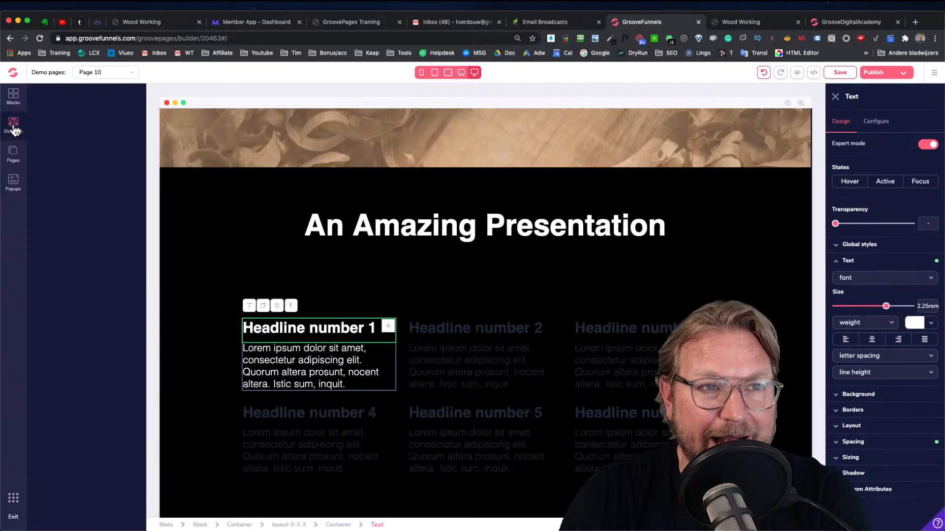
pyautogui.scroll(-10, 90, 209)
pyautogui.scroll(-8, 90, 211)
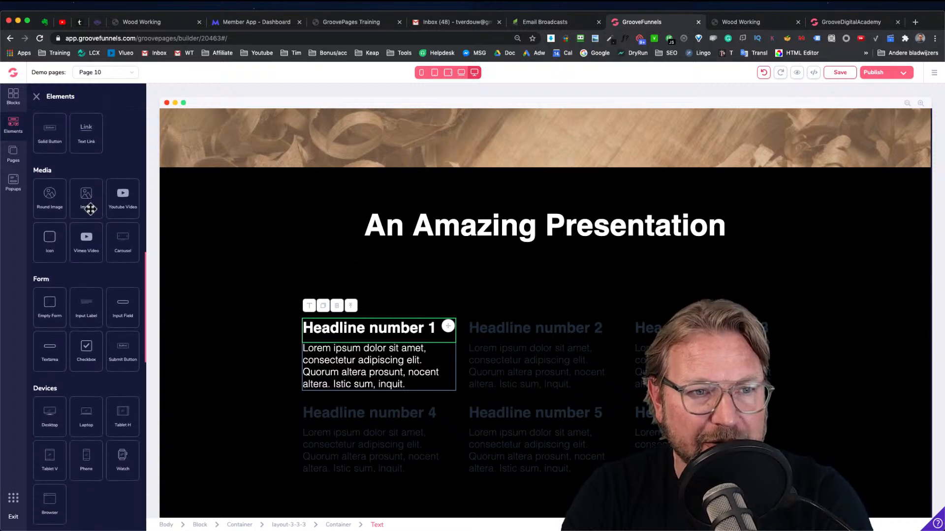
pyautogui.scroll(-3, 83, 209)
pyautogui.moveTo(53, 199); pyautogui.dragTo(351, 335)
pyautogui.moveTo(355, 323); pyautogui.dragTo(349, 321)
pyautogui.click(348, 326)
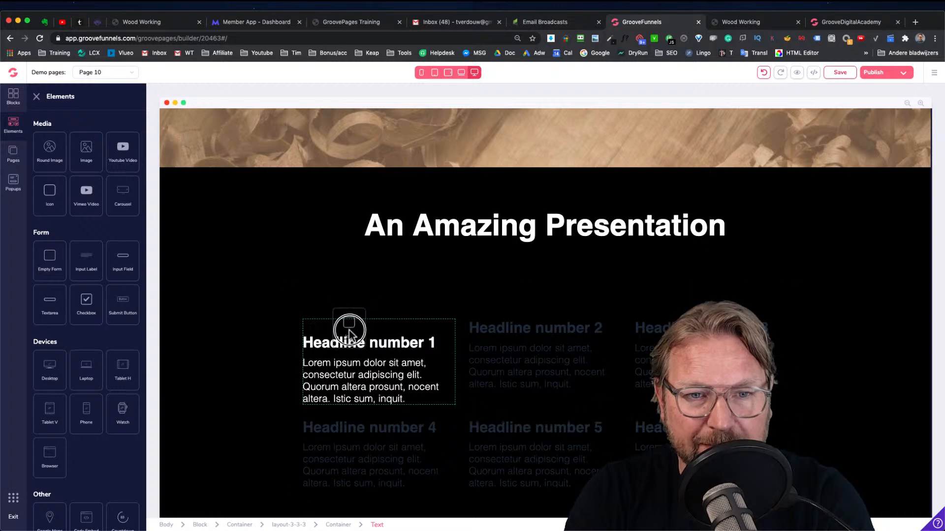
# Style the icon white, set its size to 3rem, and centre-align it
pyautogui.click(310, 326)
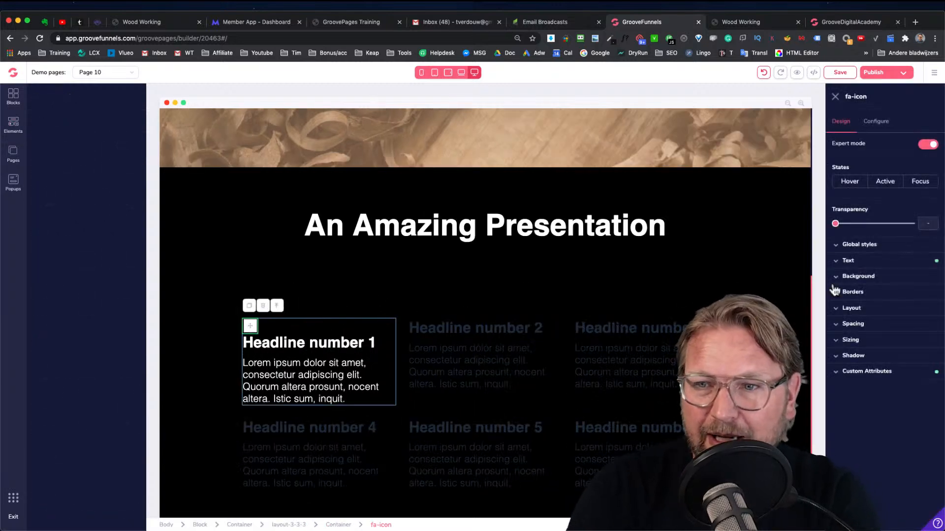
pyautogui.click(858, 261)
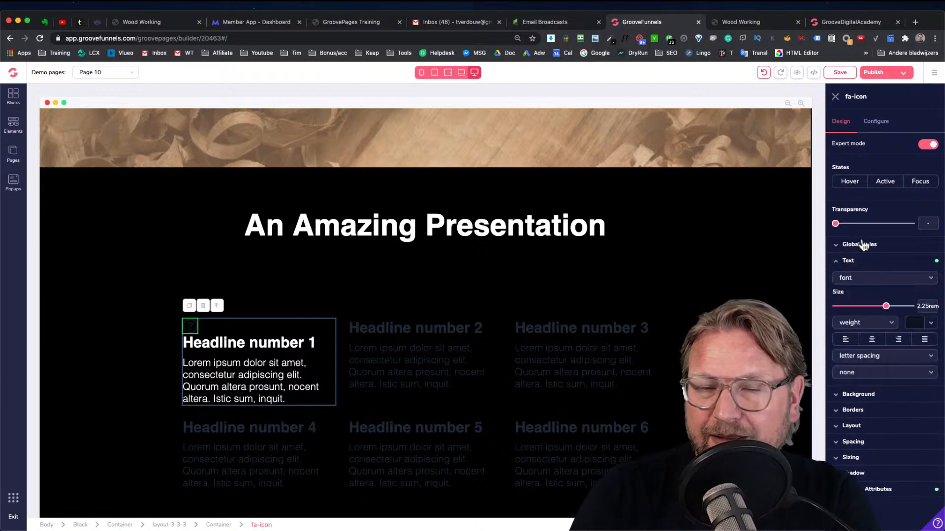
pyautogui.click(931, 324)
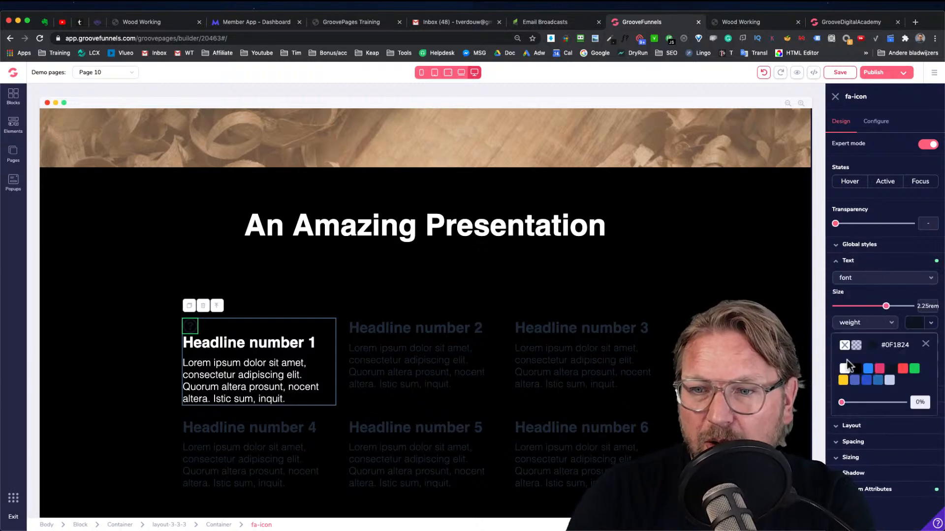
pyautogui.click(844, 368)
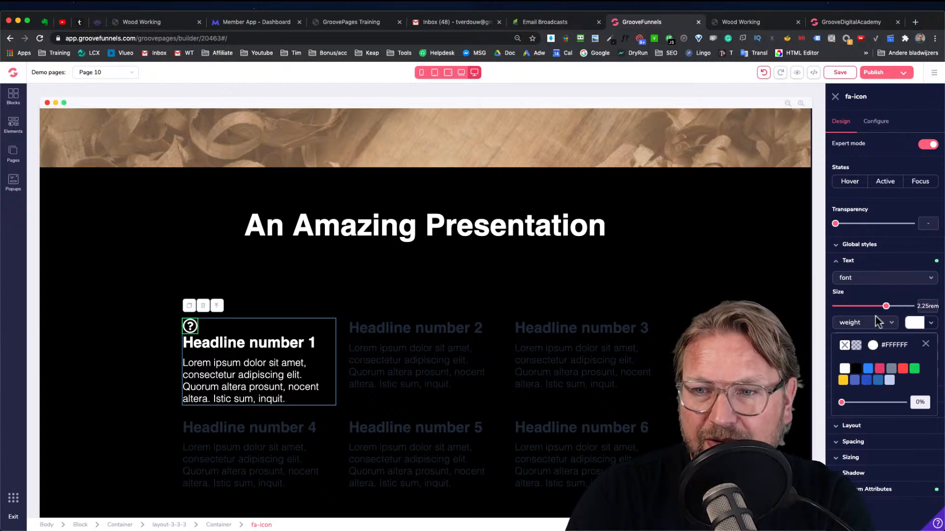
pyautogui.moveTo(887, 309)
pyautogui.mouseDown()
pyautogui.moveTo(899, 308)
pyautogui.moveTo(893, 314)
pyautogui.mouseUp()
pyautogui.click(872, 340)
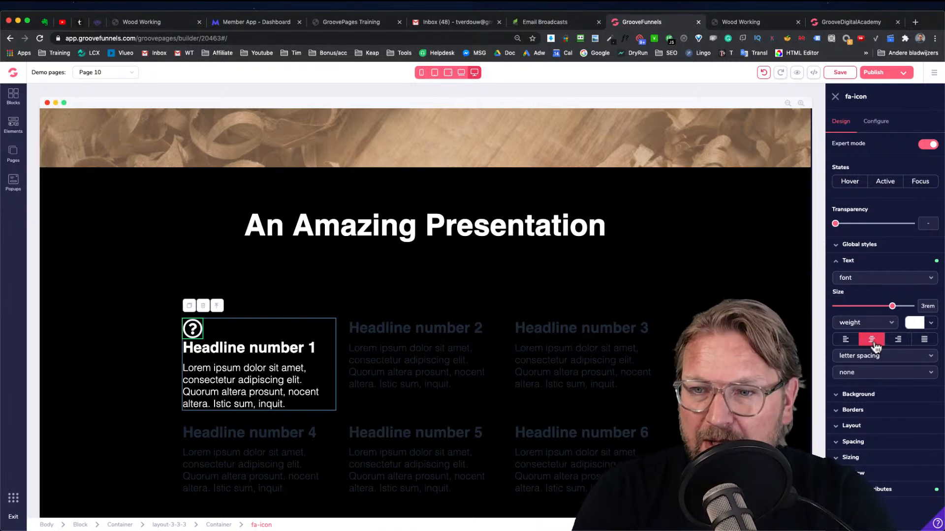
# Set the first column container's layout to a vertical flex direction with items centred
pyautogui.click(329, 332)
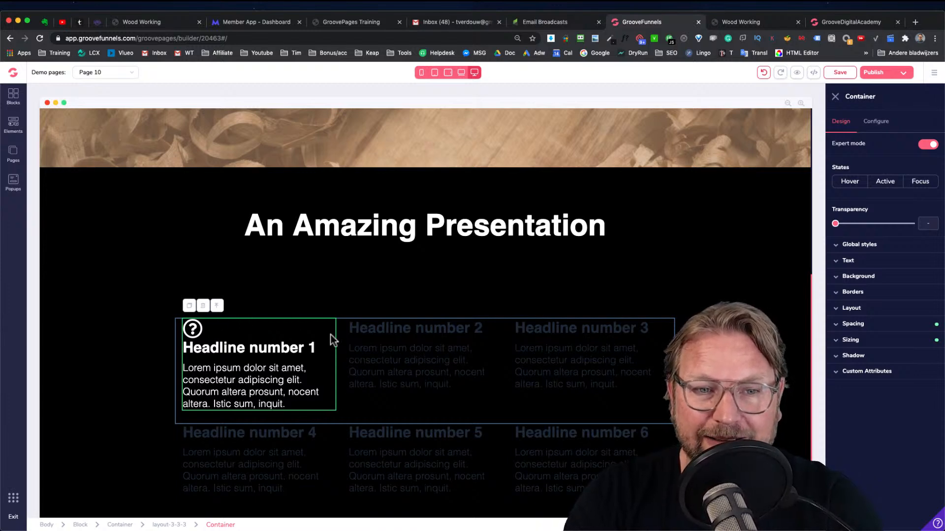
pyautogui.click(234, 384)
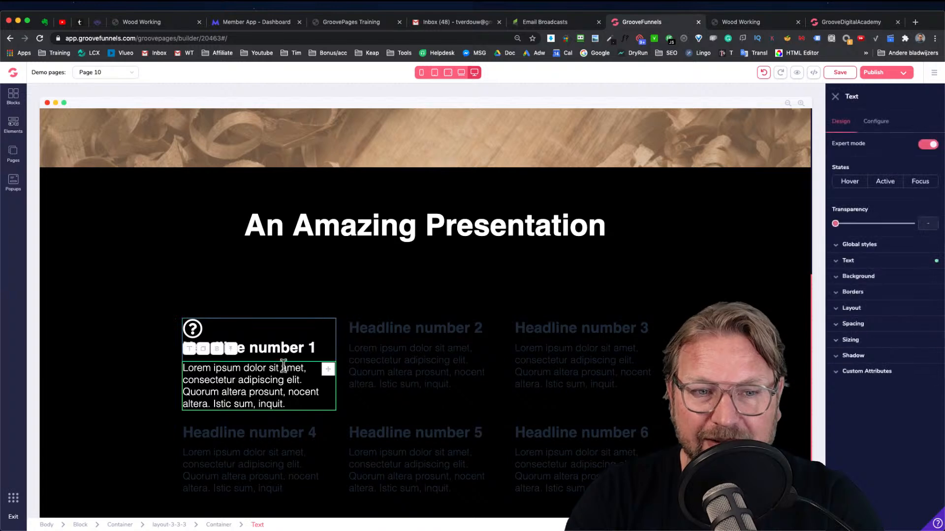
pyautogui.click(220, 525)
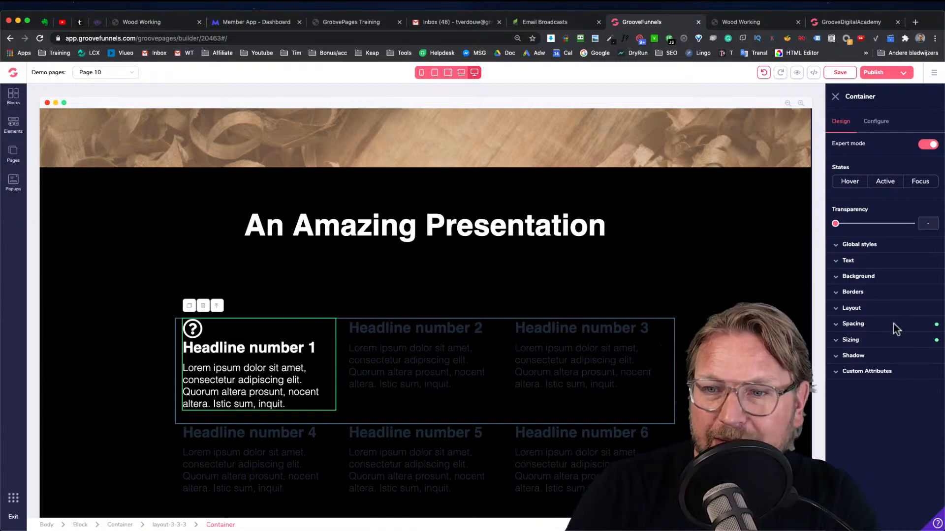
pyautogui.click(859, 309)
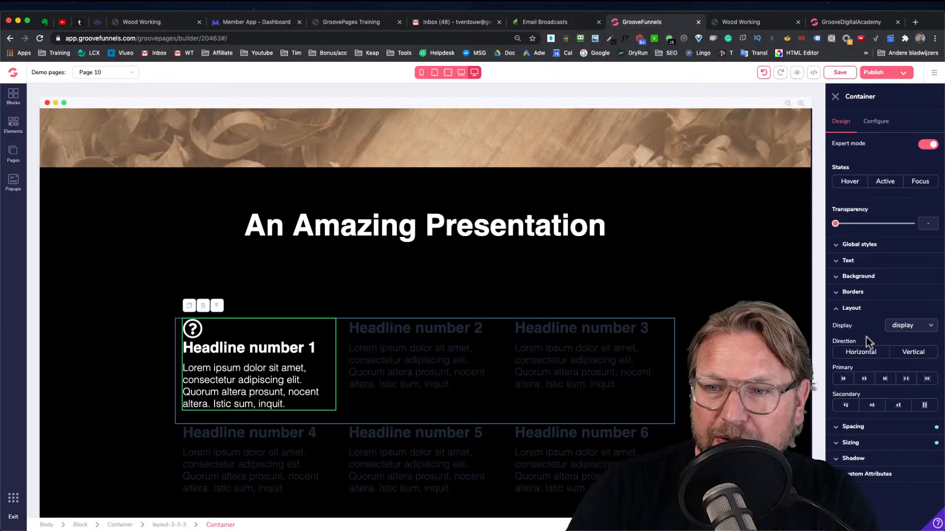
pyautogui.scroll(-1, 902, 388)
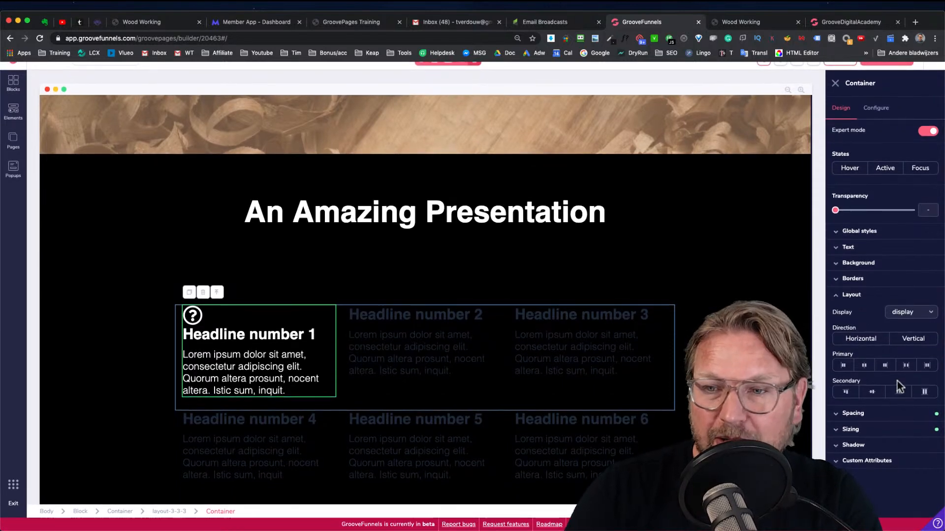
pyautogui.click(911, 344)
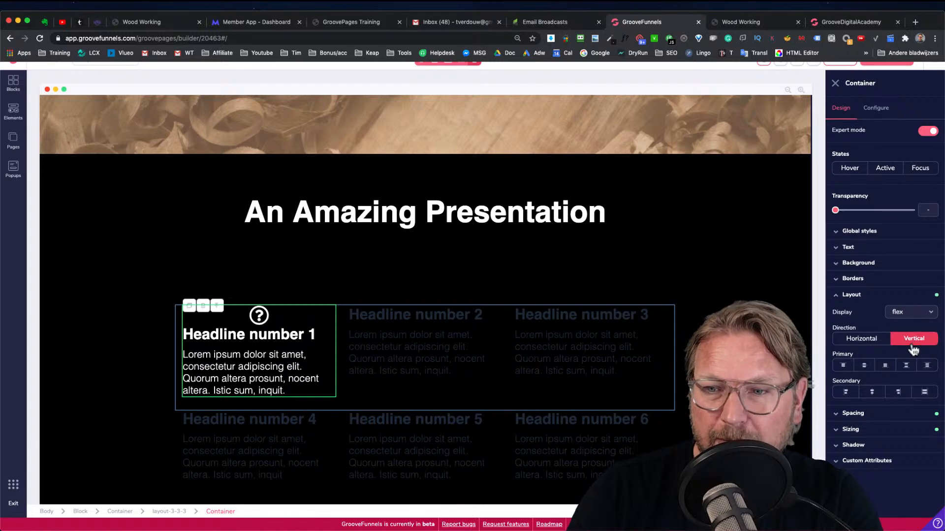
pyautogui.click(871, 392)
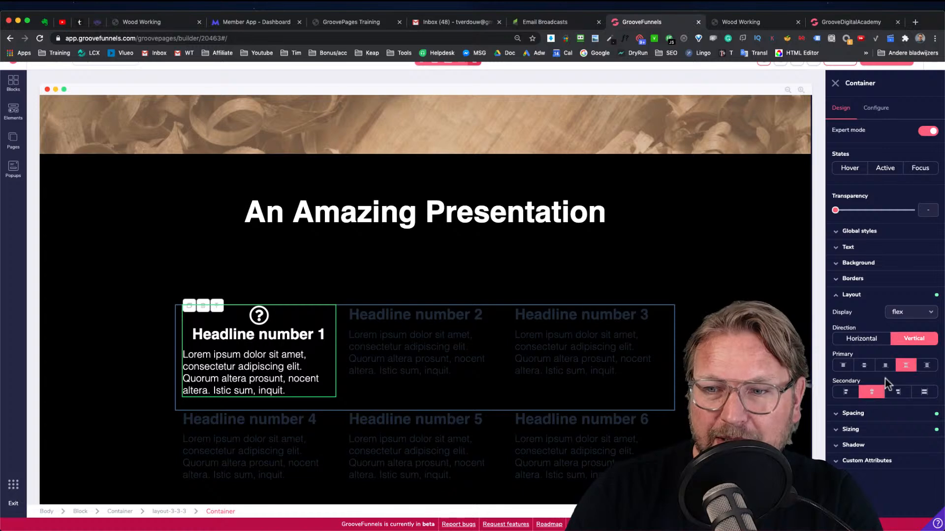
# Centre-align the first column's paragraph text and recheck the column container's layout settings
pyautogui.click(246, 370)
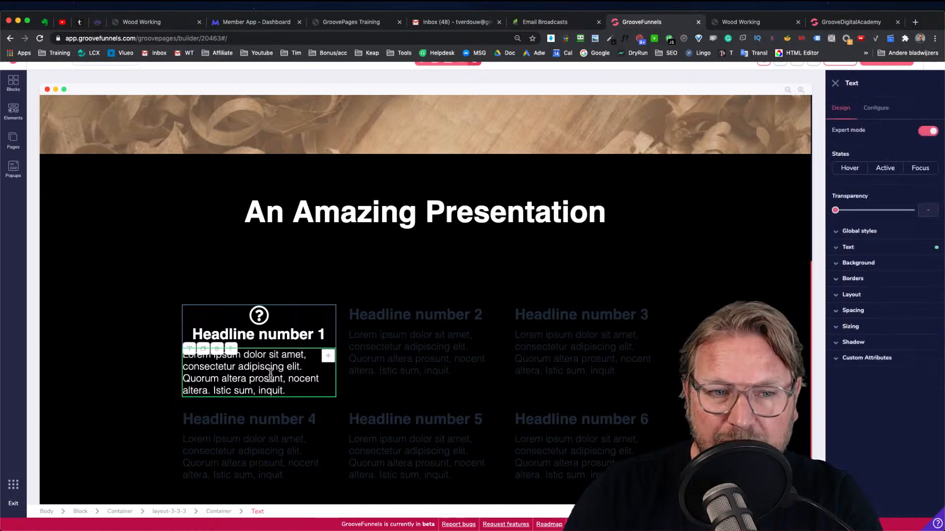
pyautogui.click(871, 327)
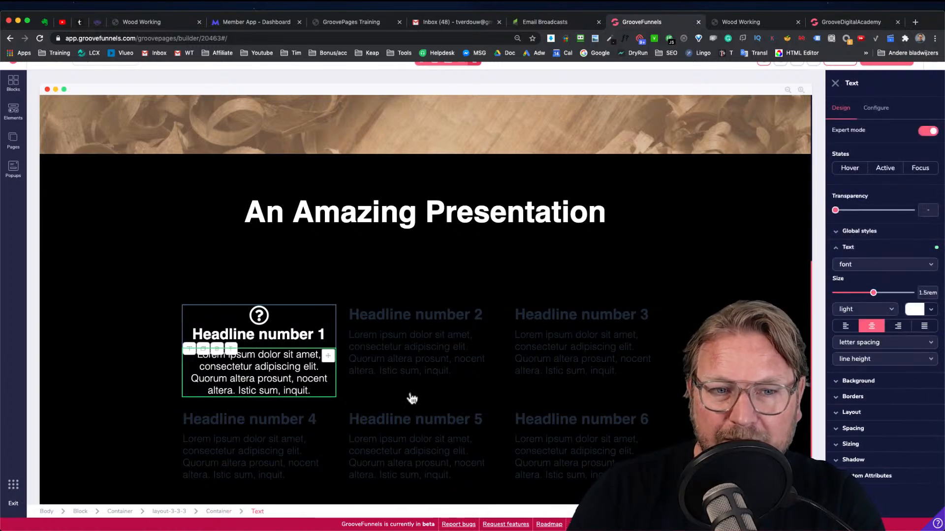
pyautogui.click(359, 347)
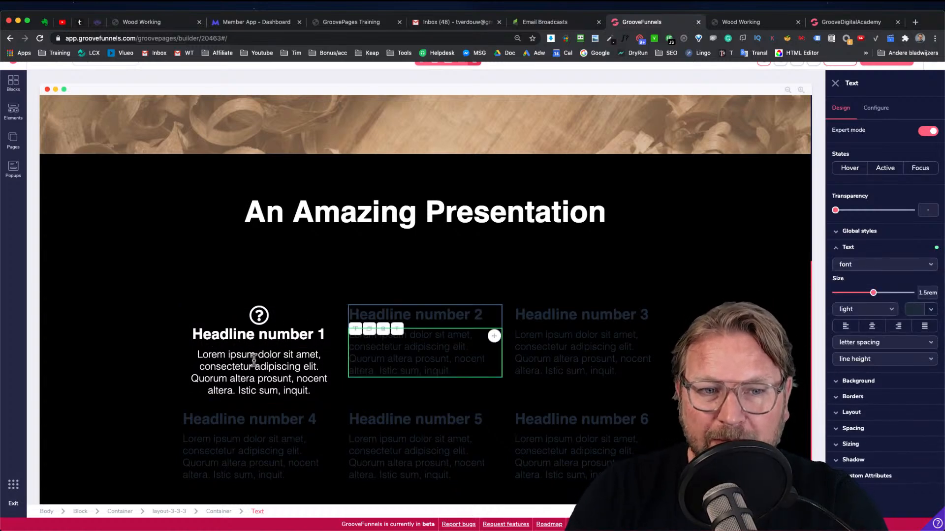
pyautogui.click(254, 360)
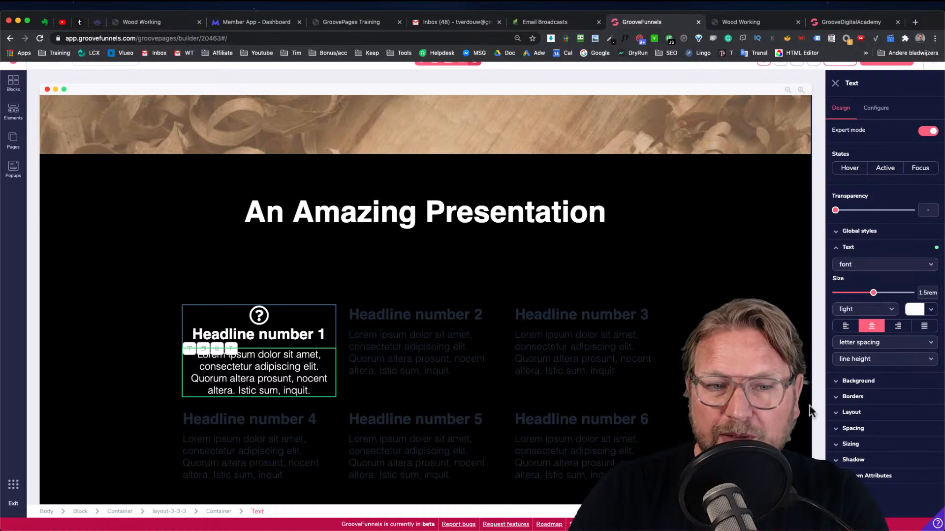
pyautogui.click(218, 511)
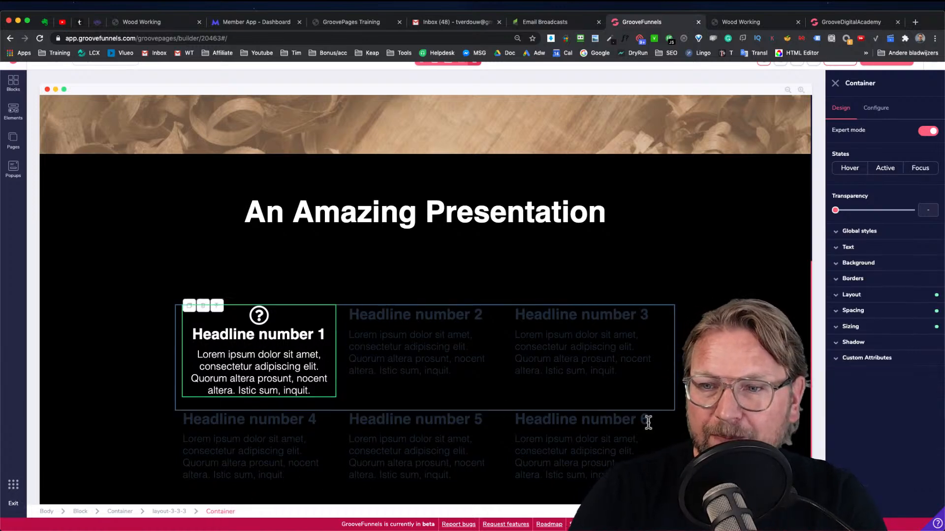
pyautogui.click(868, 295)
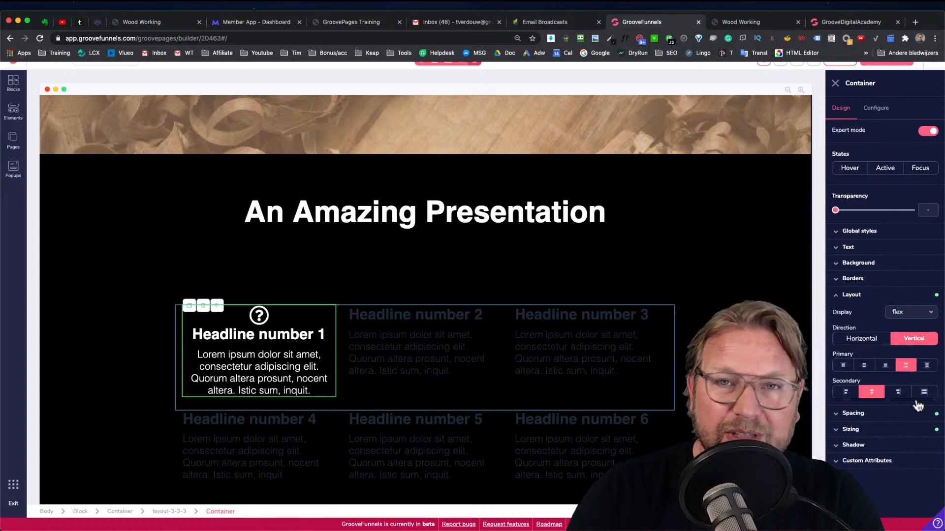
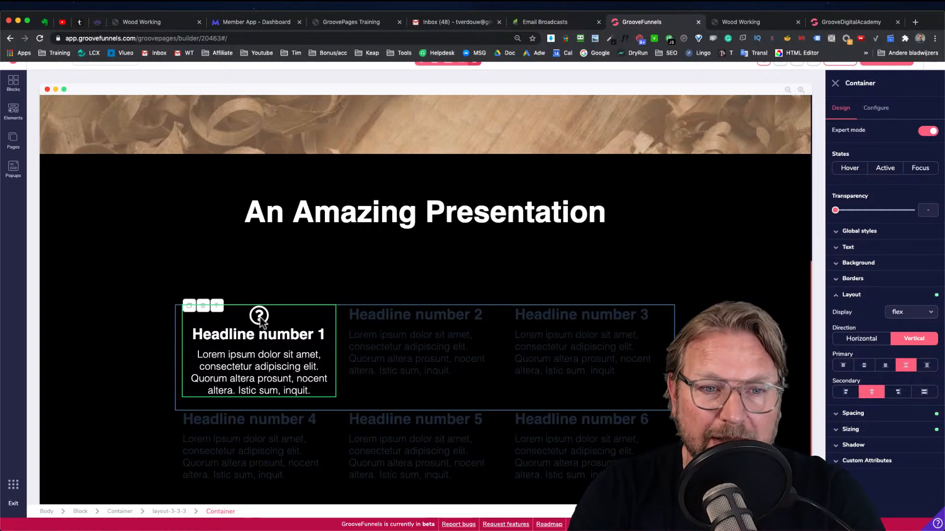
# Give the first column's icon a bottom margin of 1rem
pyautogui.click(260, 319)
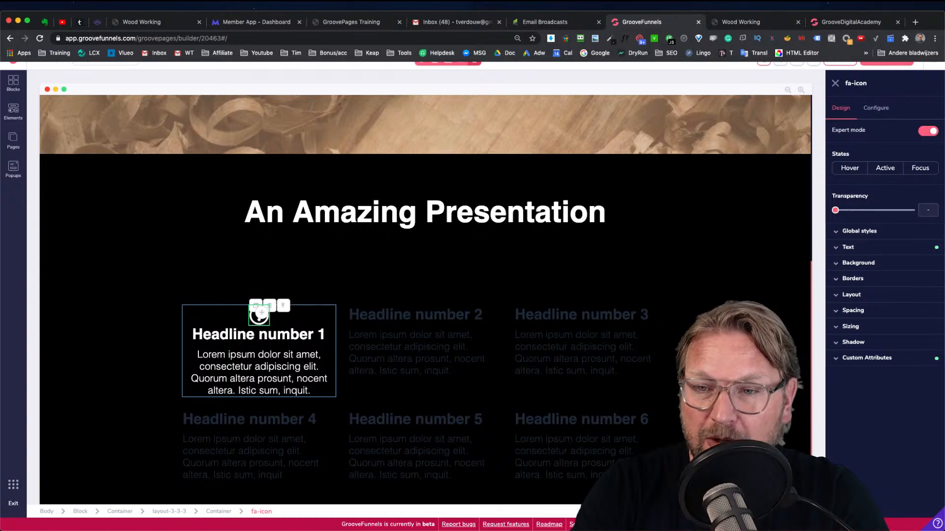
pyautogui.click(853, 311)
pyautogui.click(885, 394)
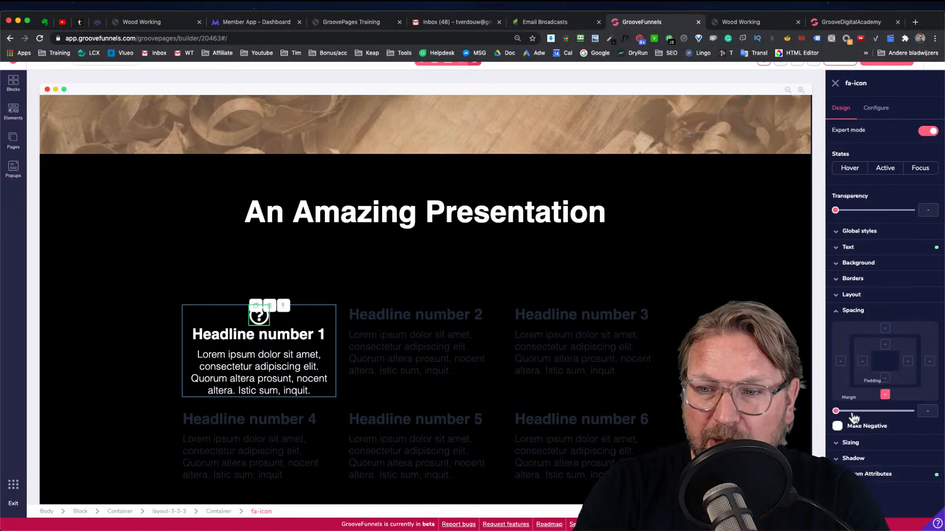
pyautogui.moveTo(836, 411); pyautogui.dragTo(856, 417)
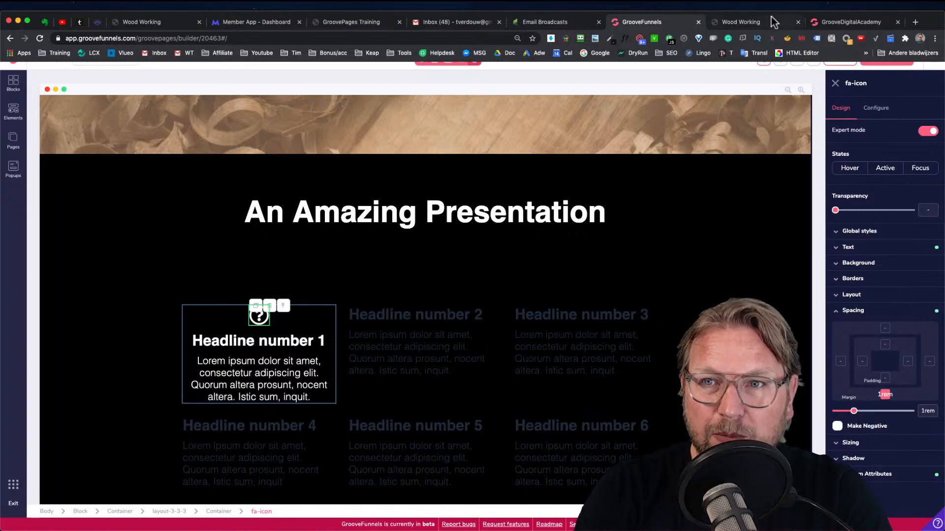
# Compare with the preview site, then set the first column headline's bottom margin to 1.5rem
pyautogui.click(743, 22)
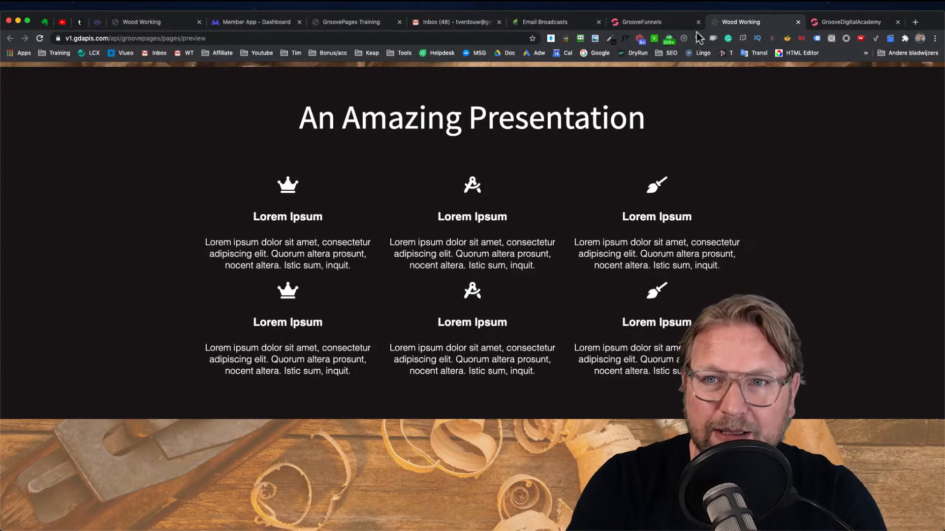
pyautogui.click(679, 24)
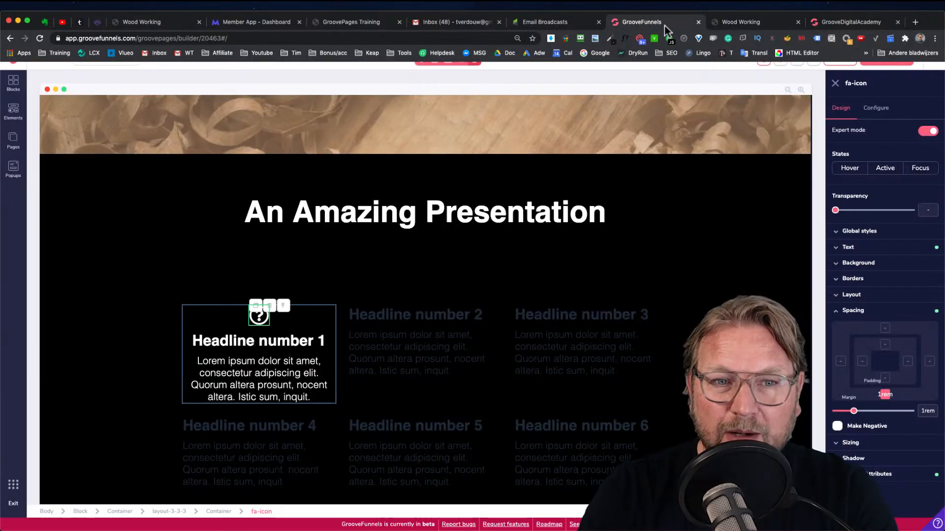
pyautogui.click(267, 343)
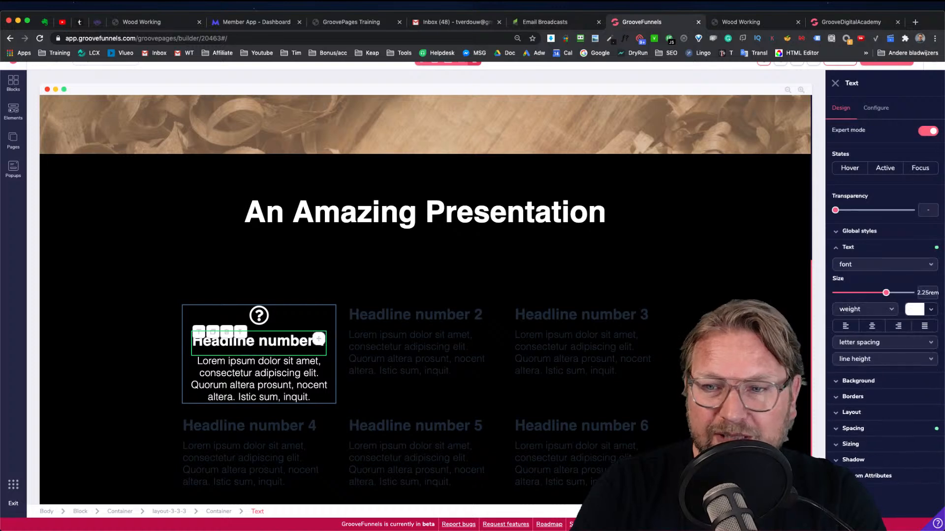
pyautogui.click(855, 430)
pyautogui.scroll(-2, 866, 438)
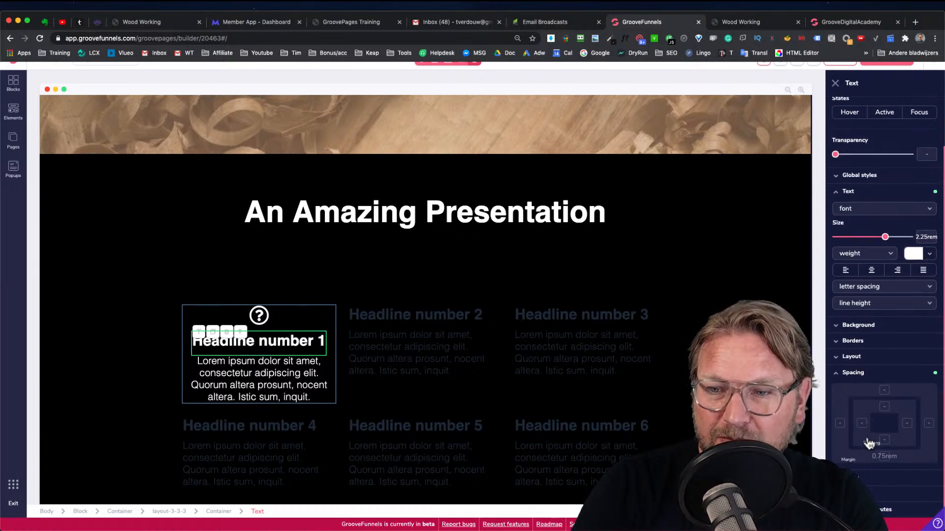
pyautogui.click(884, 458)
pyautogui.moveTo(848, 474); pyautogui.dragTo(862, 475)
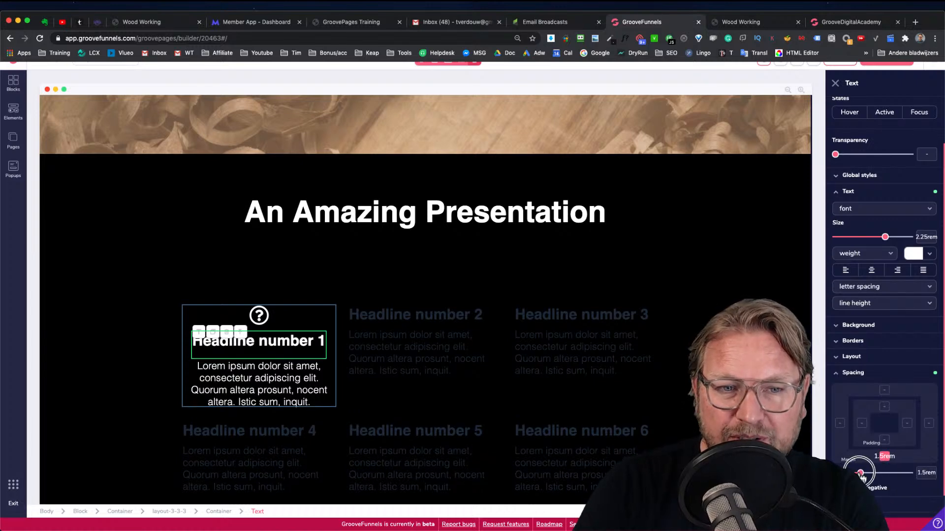
# Copy the first column's icon into the top of the second column
pyautogui.click(429, 282)
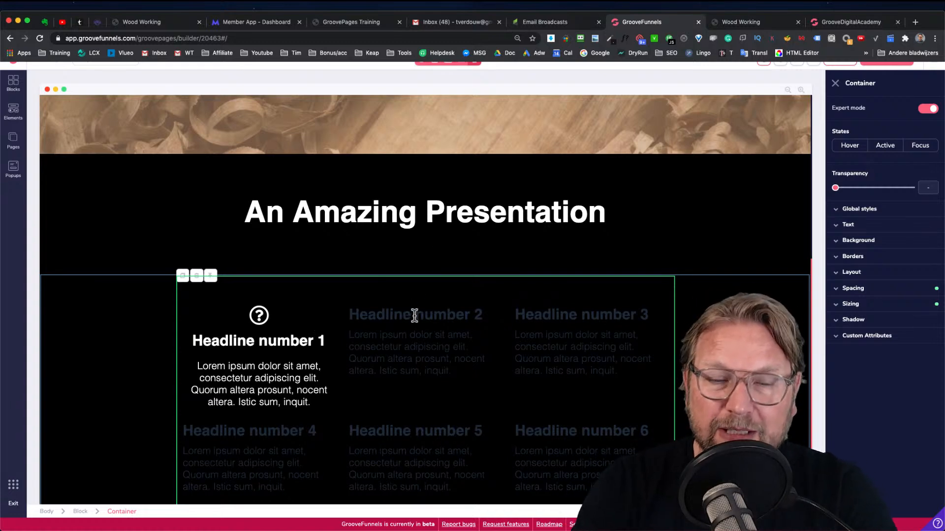
pyautogui.click(263, 319)
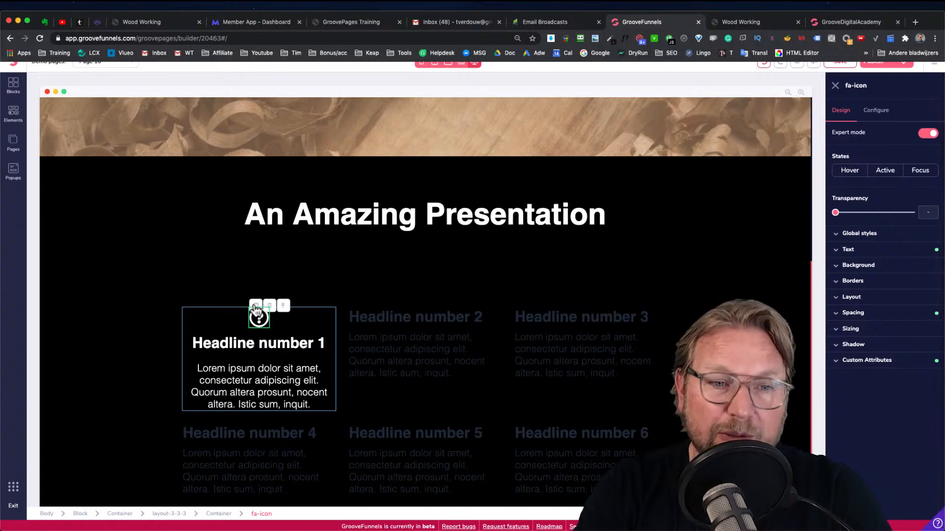
pyautogui.click(255, 306)
pyautogui.moveTo(260, 344); pyautogui.dragTo(384, 351)
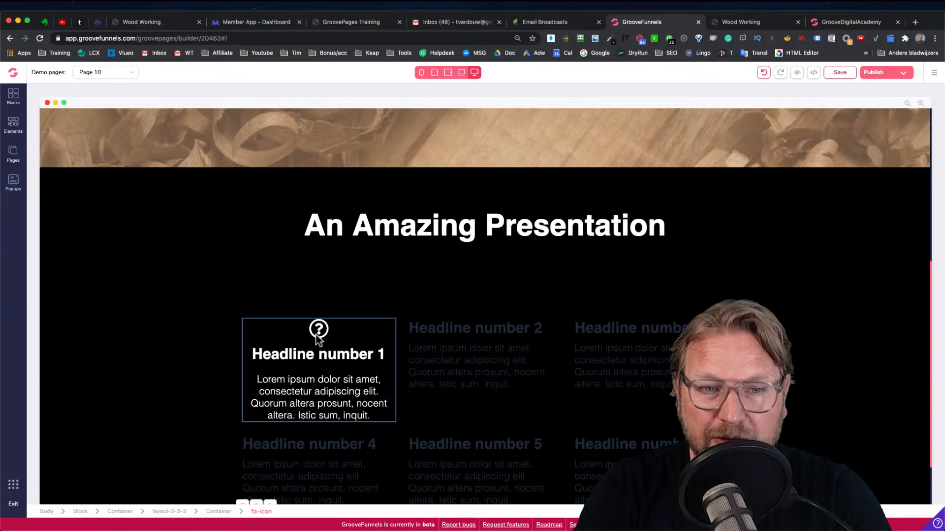
pyautogui.scroll(-3, 322, 340)
pyautogui.moveTo(249, 462); pyautogui.dragTo(456, 286)
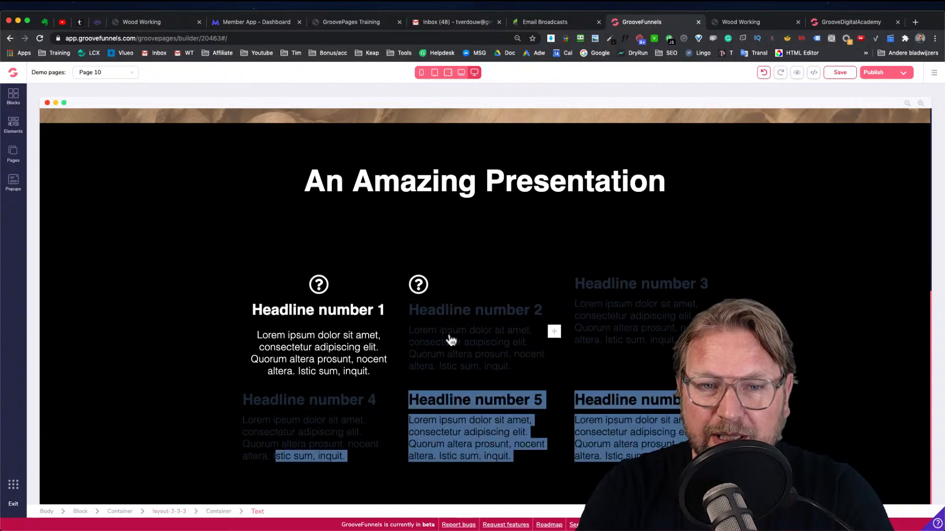
# Delete the second column's original headline and paragraph
pyautogui.click(500, 311)
pyautogui.click(461, 310)
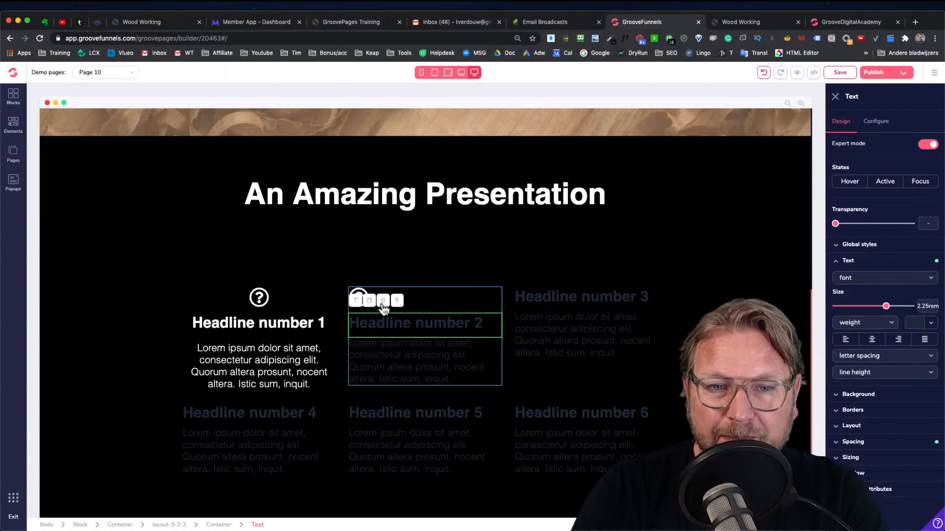
pyautogui.click(383, 301)
pyautogui.click(486, 310)
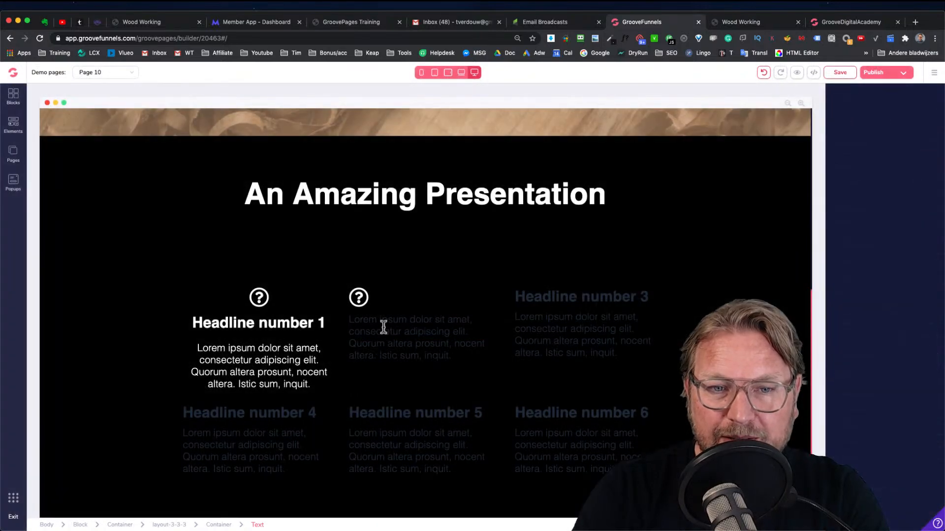
pyautogui.click(388, 325)
pyautogui.click(384, 302)
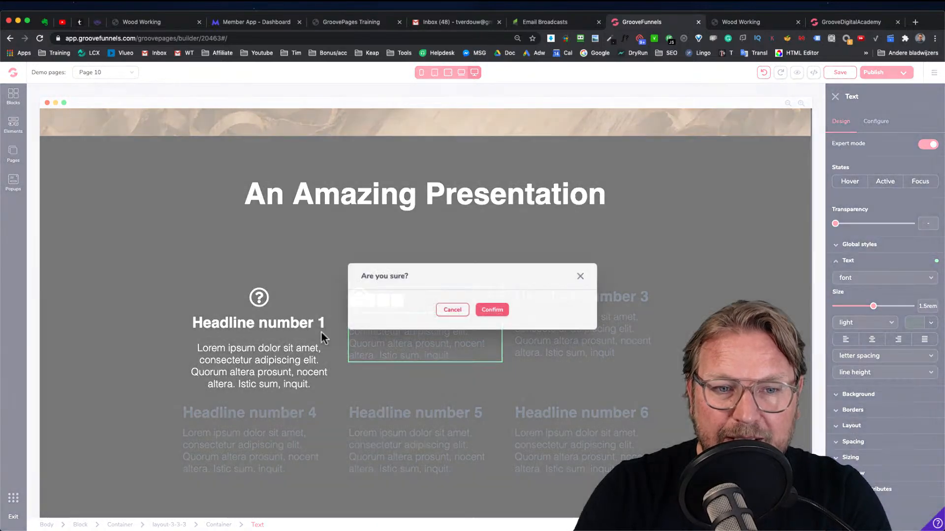
pyautogui.click(484, 312)
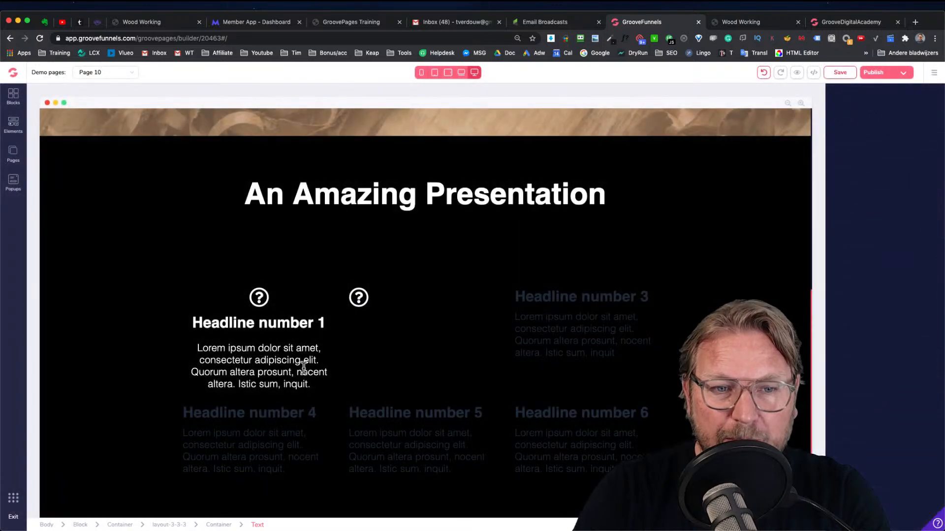
# Copy the first column's paragraph and headline into the second column below its icon
pyautogui.click(303, 366)
pyautogui.click(204, 323)
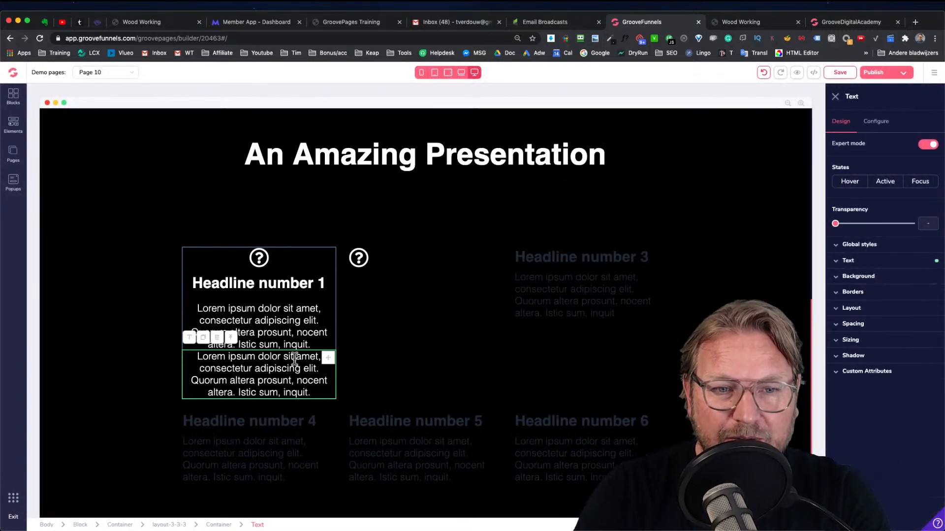
pyautogui.moveTo(328, 359); pyautogui.dragTo(456, 298)
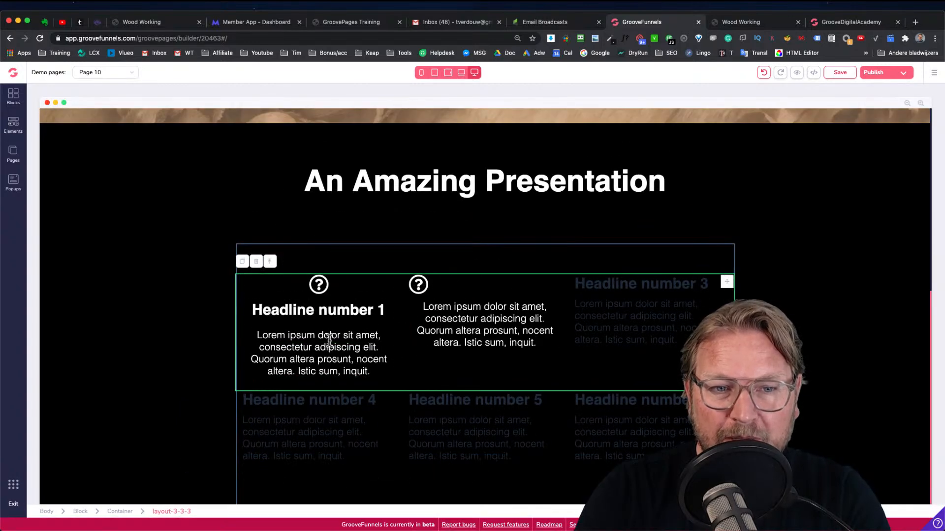
pyautogui.click(318, 314)
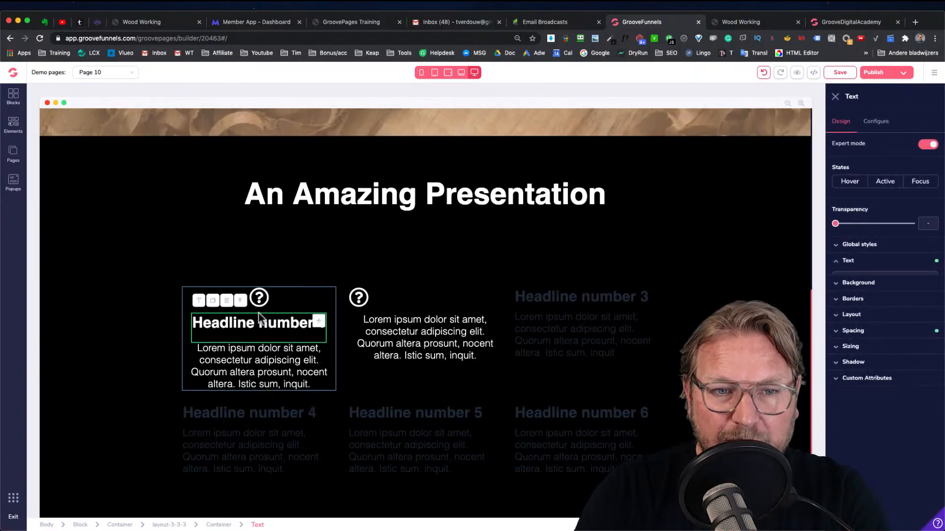
pyautogui.click(213, 301)
pyautogui.moveTo(315, 322); pyautogui.dragTo(450, 307)
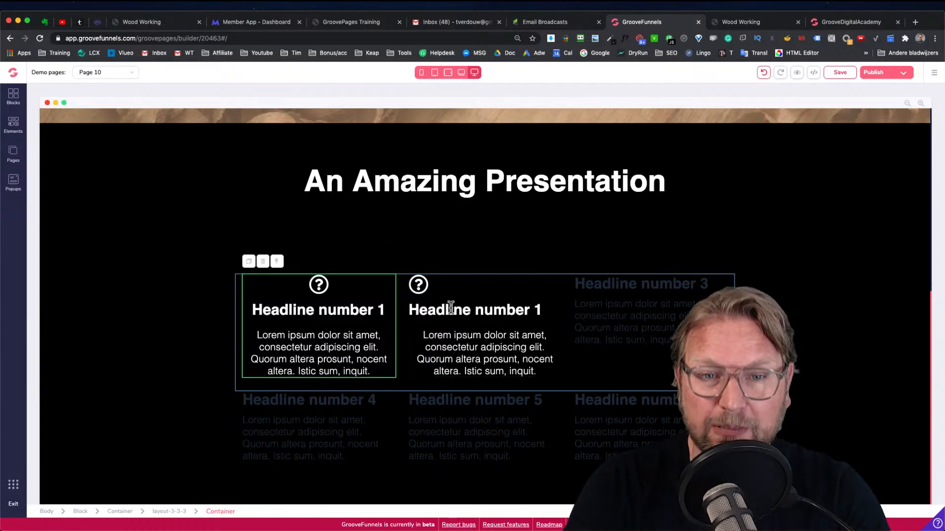
# Set the second column container's layout to a vertical flex direction with items centred
pyautogui.click(414, 332)
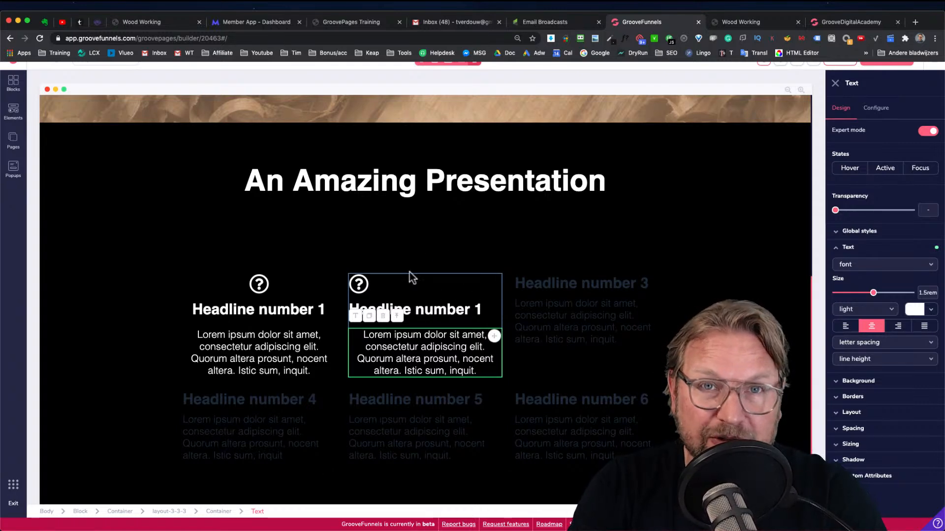
pyautogui.click(218, 510)
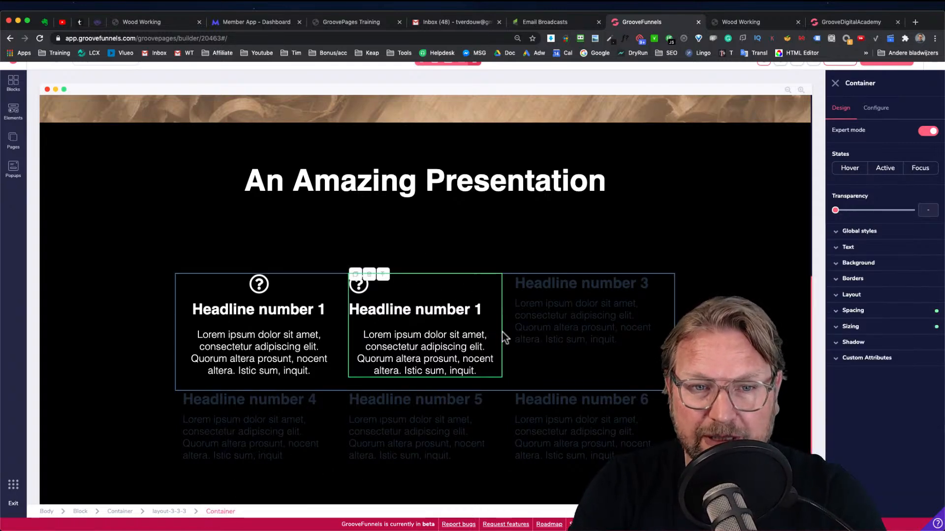
pyautogui.click(860, 311)
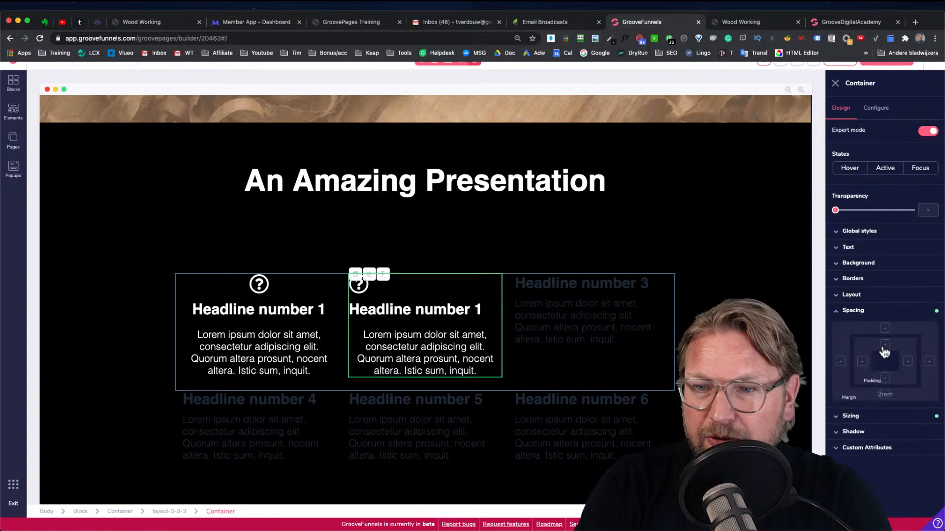
pyautogui.click(853, 309)
pyautogui.click(852, 294)
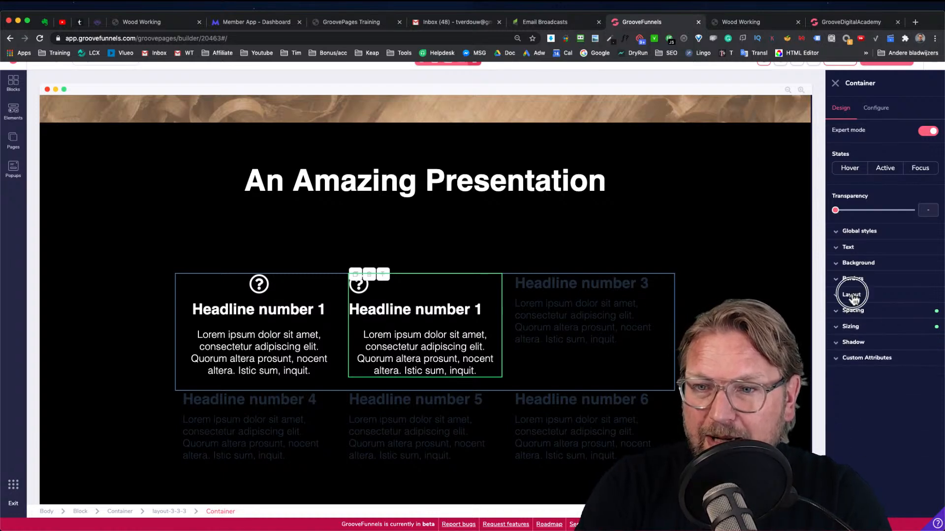
pyautogui.click(914, 338)
pyautogui.click(906, 365)
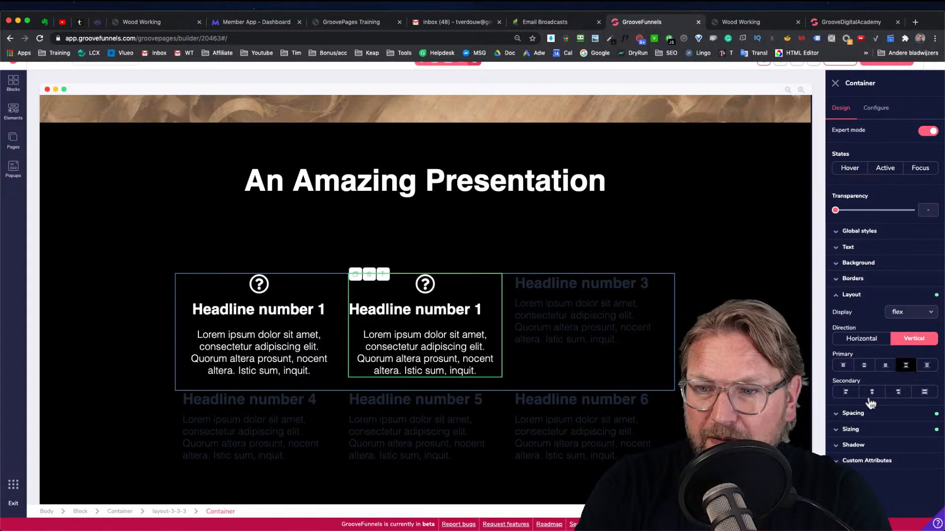
pyautogui.click(871, 392)
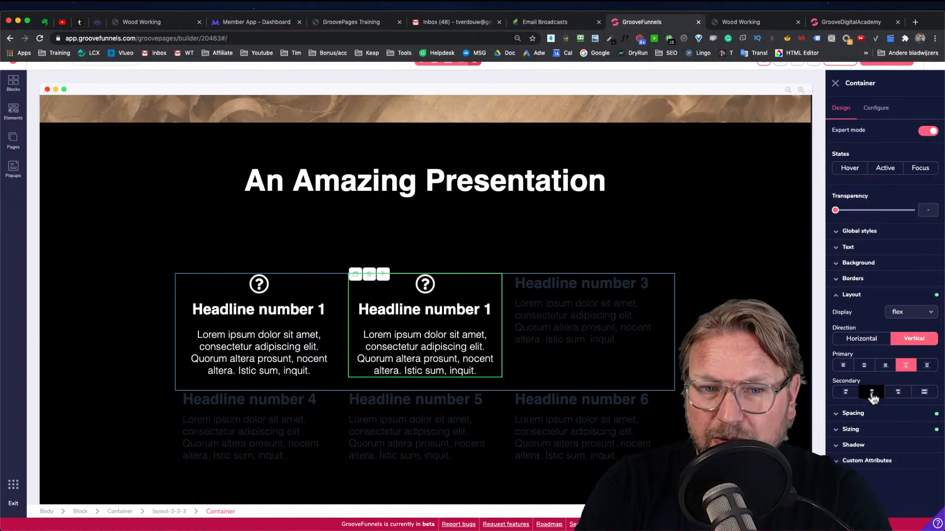
# Delete the third column's original paragraph
pyautogui.click(540, 309)
pyautogui.click(549, 298)
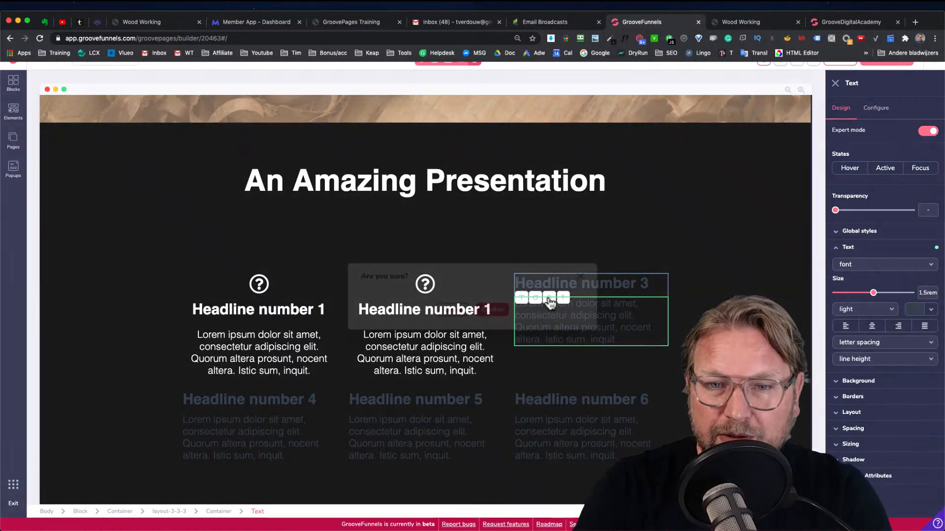
pyautogui.click(490, 308)
# Copy the second column's paragraph and headline into the third column
pyautogui.click(423, 340)
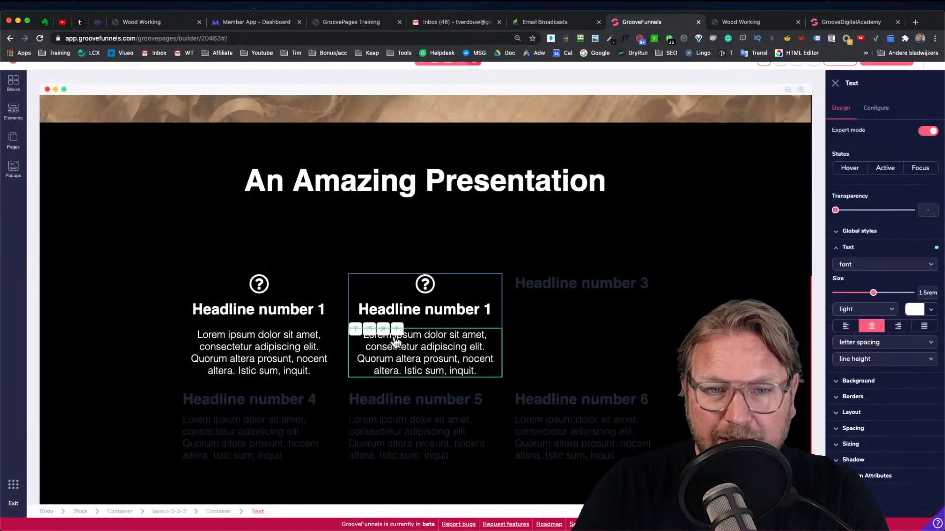
pyautogui.click(370, 330)
pyautogui.moveTo(495, 346); pyautogui.dragTo(621, 302)
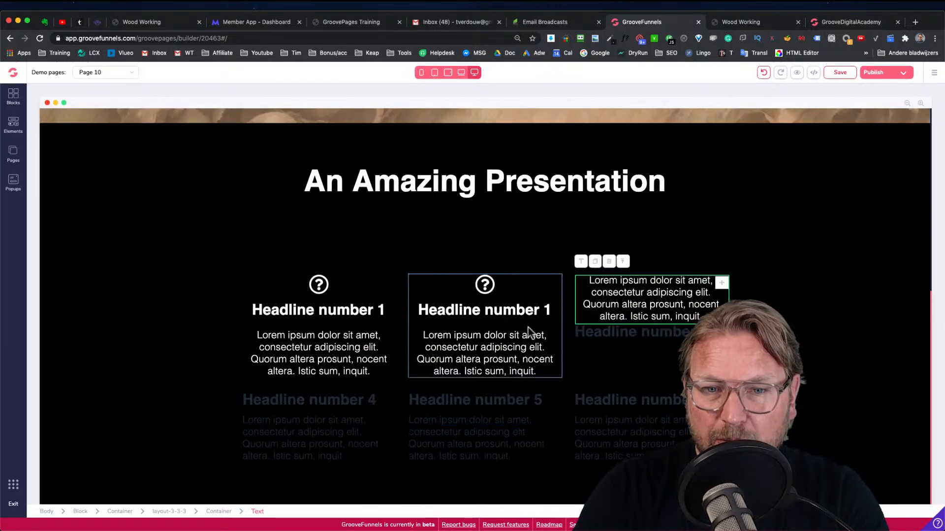
pyautogui.click(480, 311)
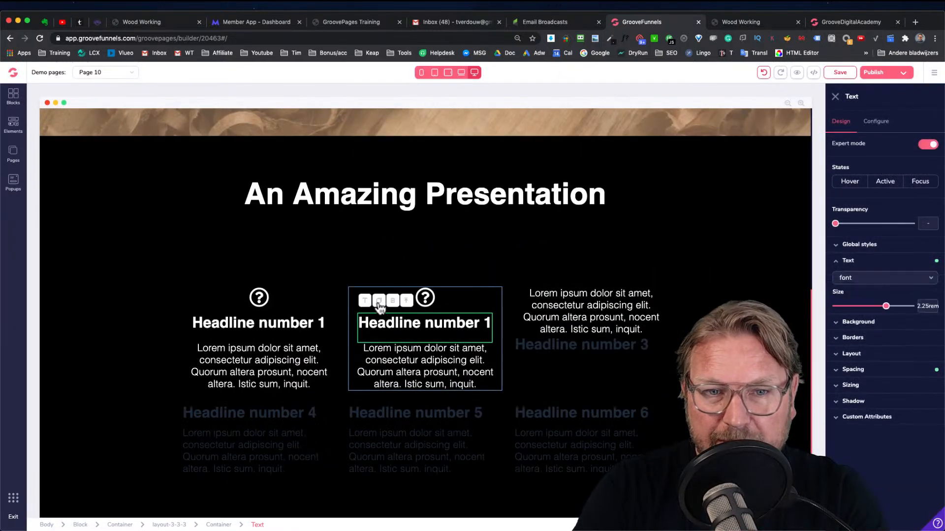
pyautogui.moveTo(469, 331); pyautogui.dragTo(549, 307)
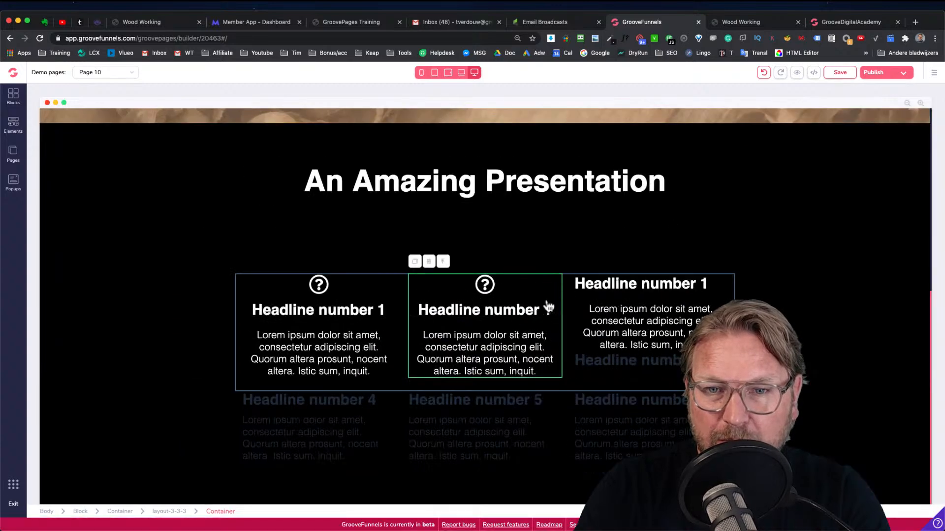
# Copy the second column's icon into the top of the third column
pyautogui.click(482, 284)
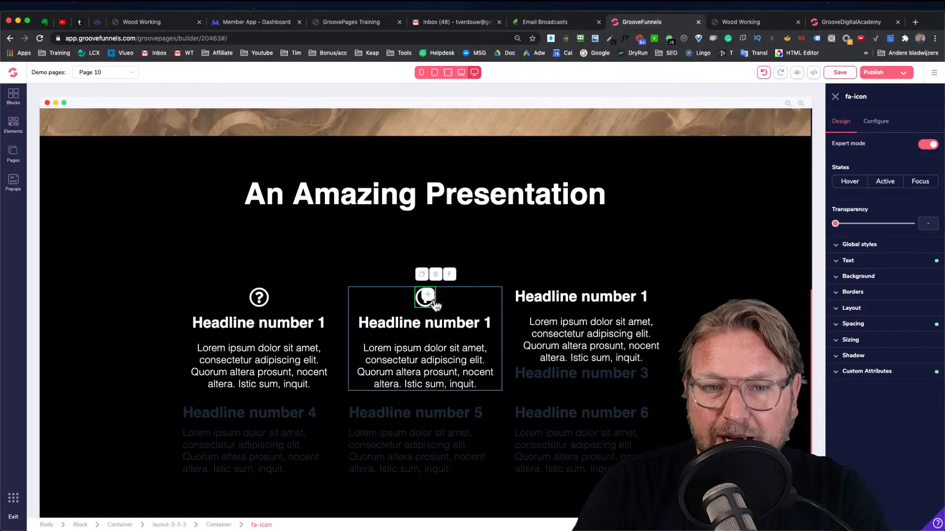
pyautogui.moveTo(436, 306); pyautogui.dragTo(436, 306)
pyautogui.moveTo(556, 268); pyautogui.dragTo(623, 309)
# Delete the leftover "Headline number 3" from the third column
pyautogui.click(544, 349)
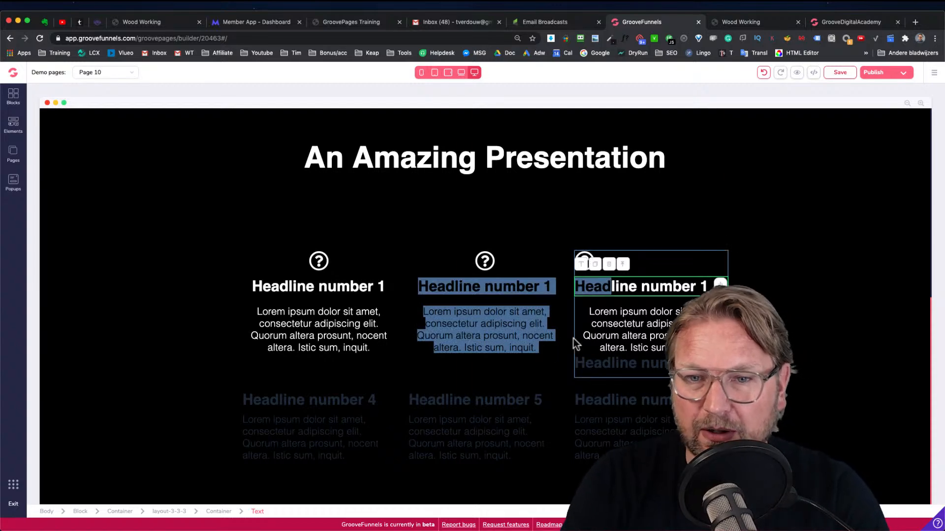
pyautogui.click(581, 379)
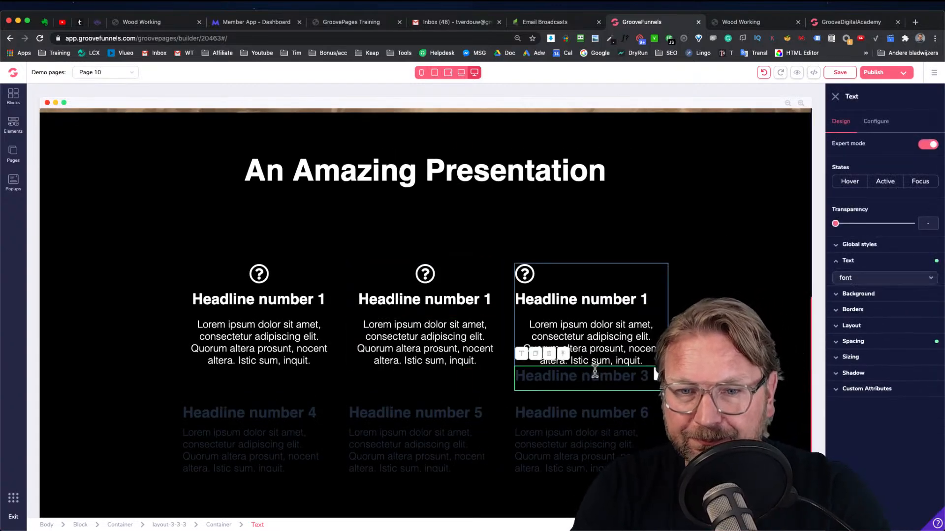
pyautogui.click(548, 354)
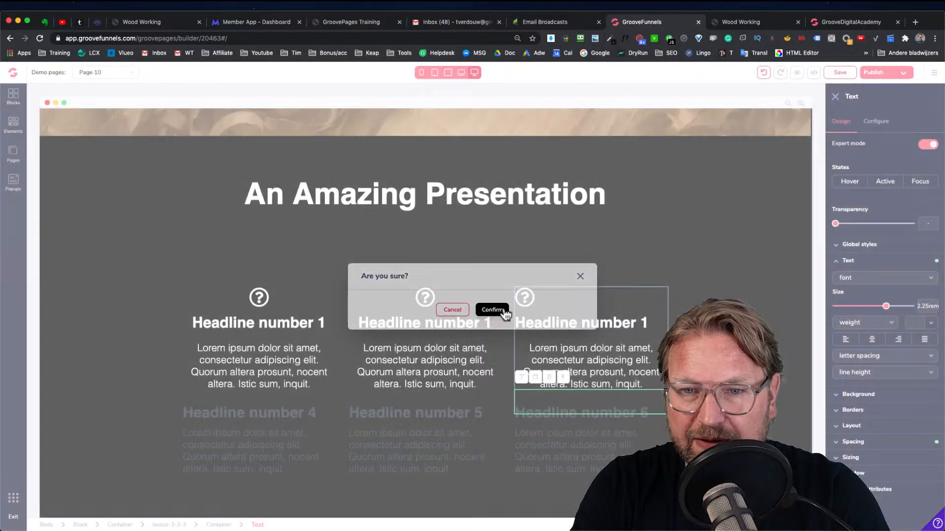
pyautogui.click(492, 310)
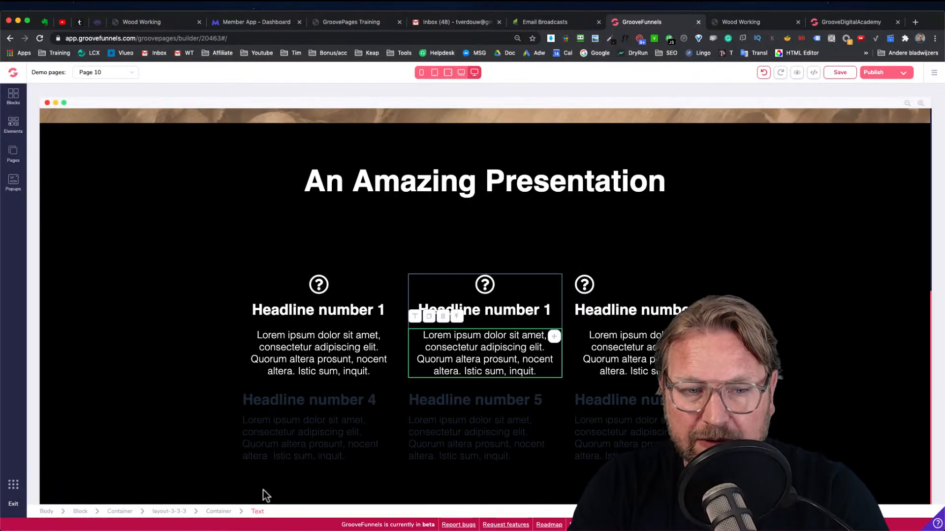
# Center the third column's contents by setting its layout direction to vertical with centered alignment
pyautogui.click(218, 511)
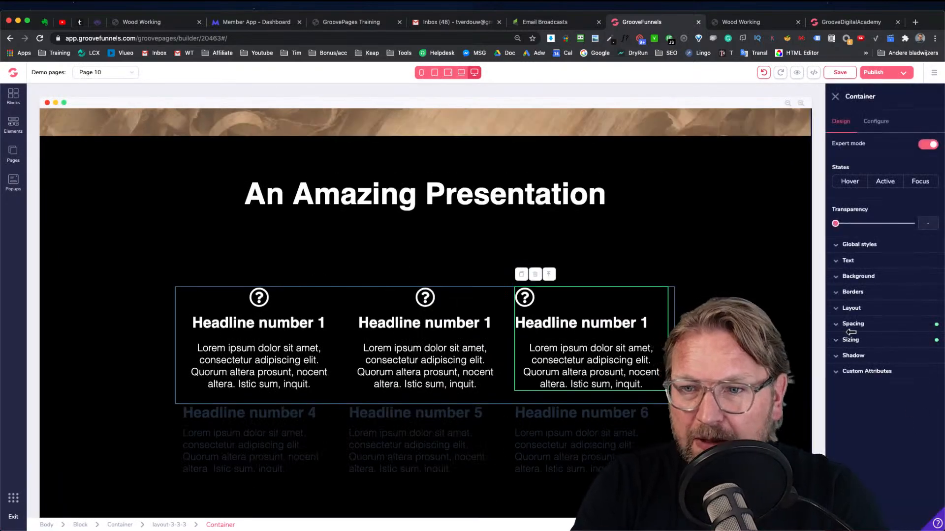
pyautogui.click(859, 310)
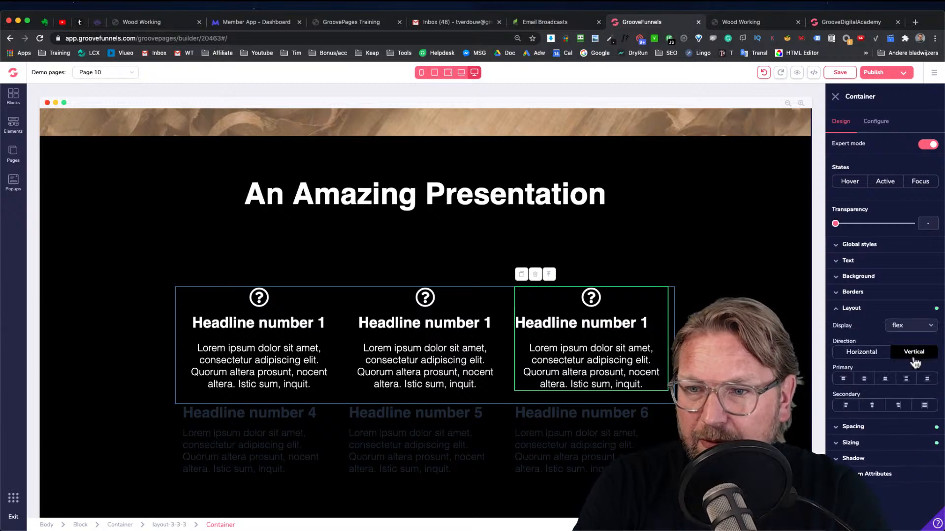
pyautogui.click(877, 407)
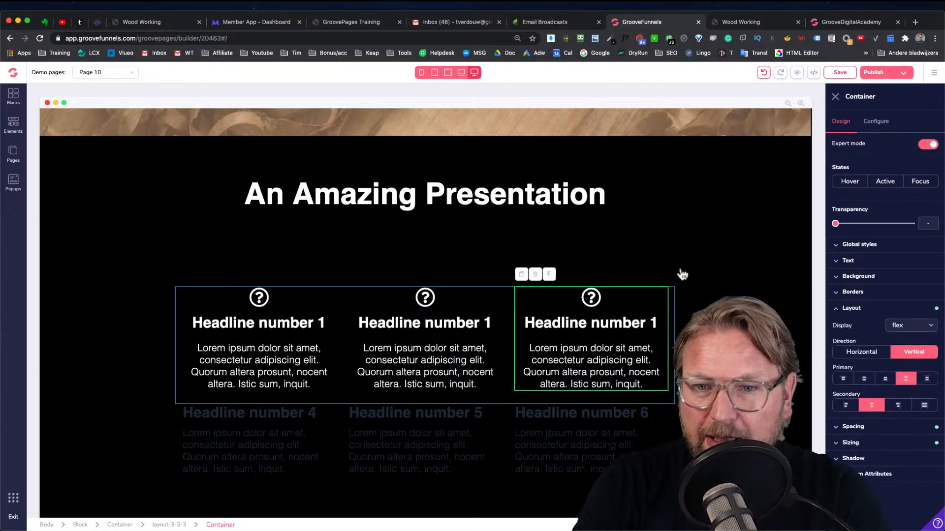
# Change the first column's icon to the key icon (fas fa-key)
pyautogui.click(261, 301)
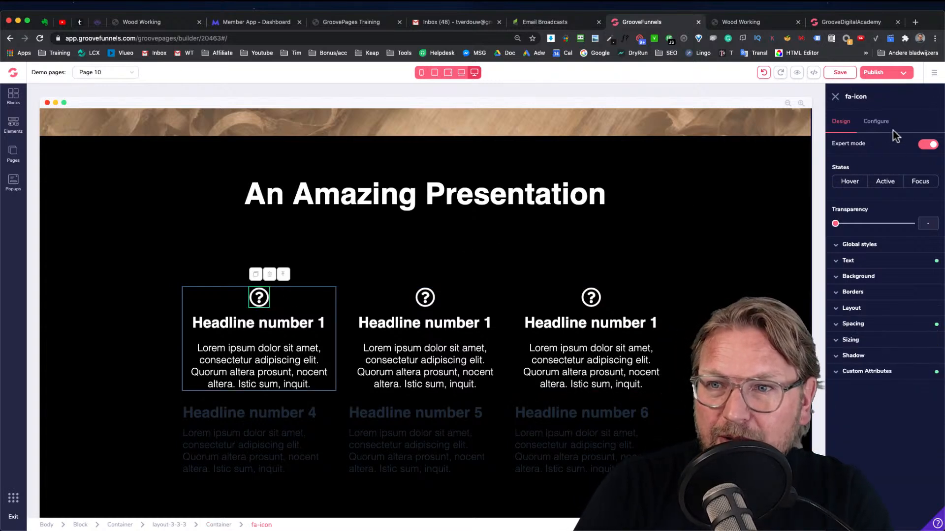
pyautogui.click(880, 125)
pyautogui.scroll(-10, 897, 198)
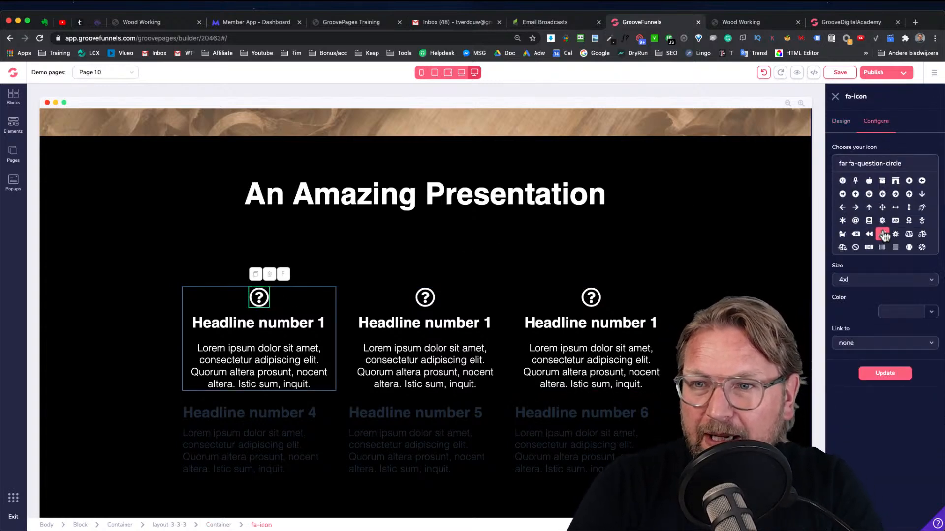
pyautogui.scroll(-15, 885, 231)
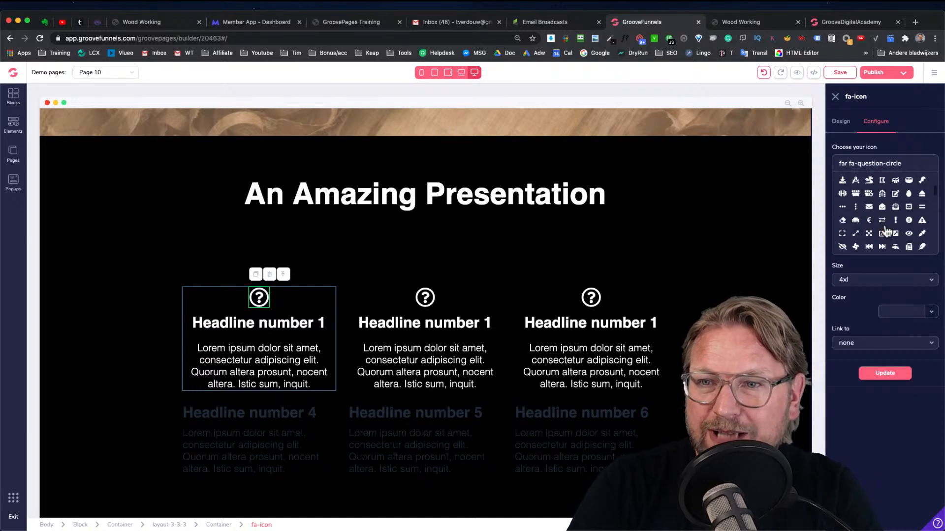
pyautogui.scroll(-2, 886, 231)
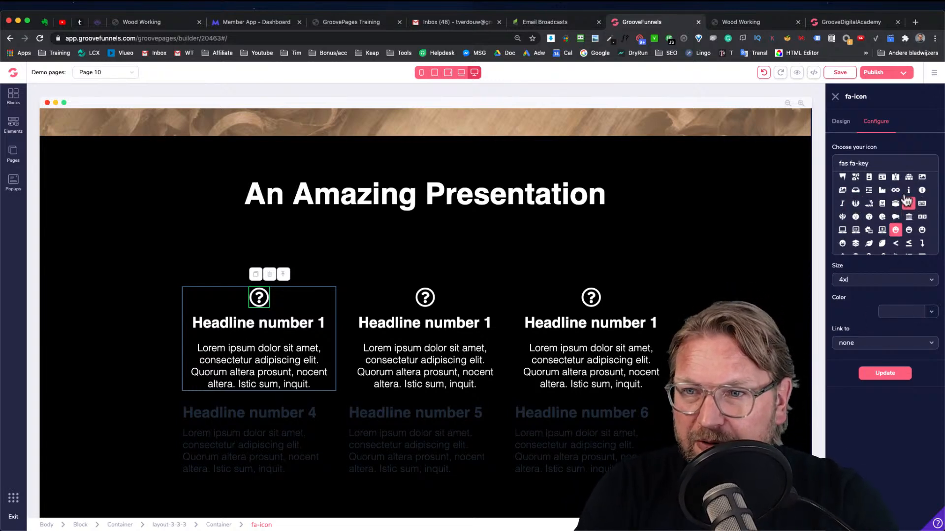
pyautogui.click(895, 285)
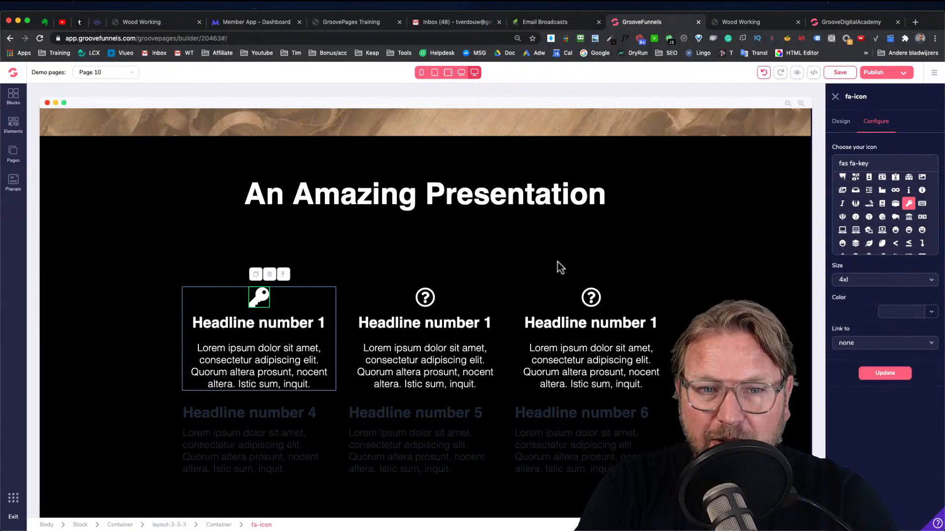
pyautogui.click(491, 266)
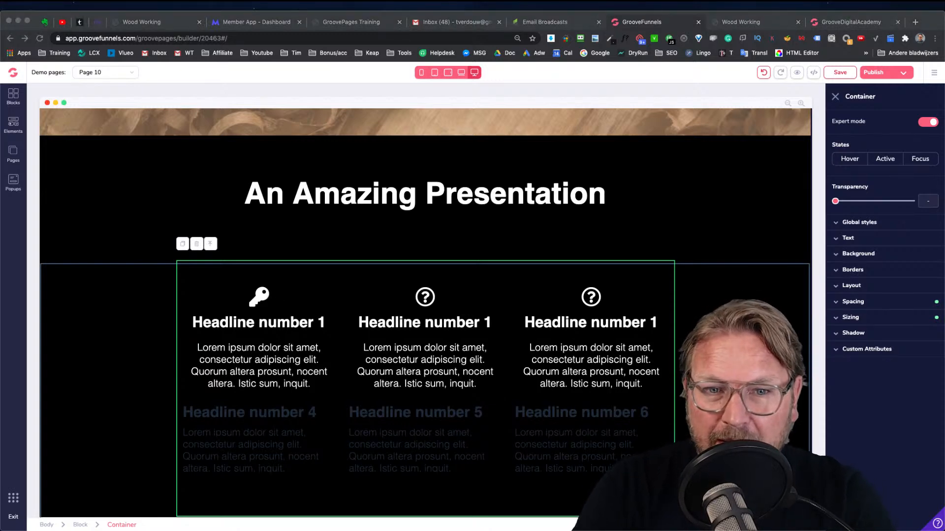
# Delete the faded "Headline number 4" headline from the second row
pyautogui.click(126, 182)
pyautogui.scroll(-1, 187, 231)
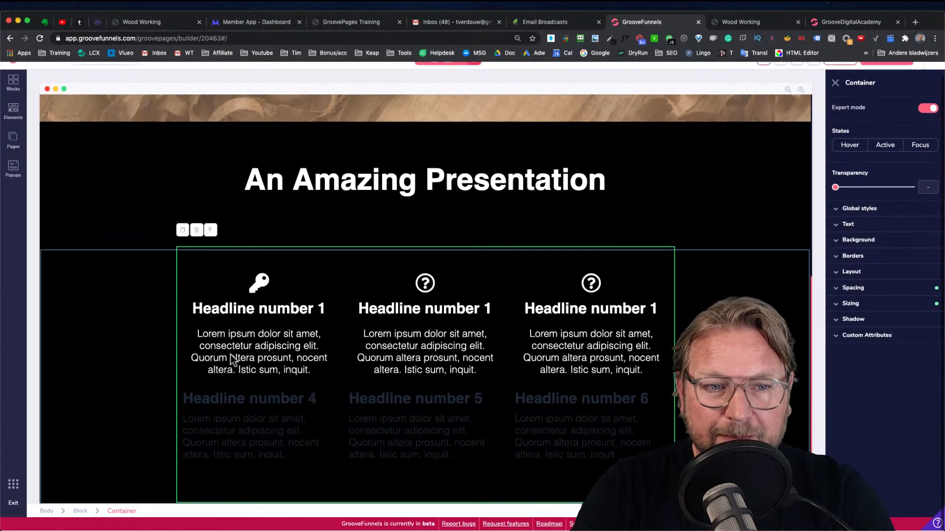
pyautogui.click(240, 418)
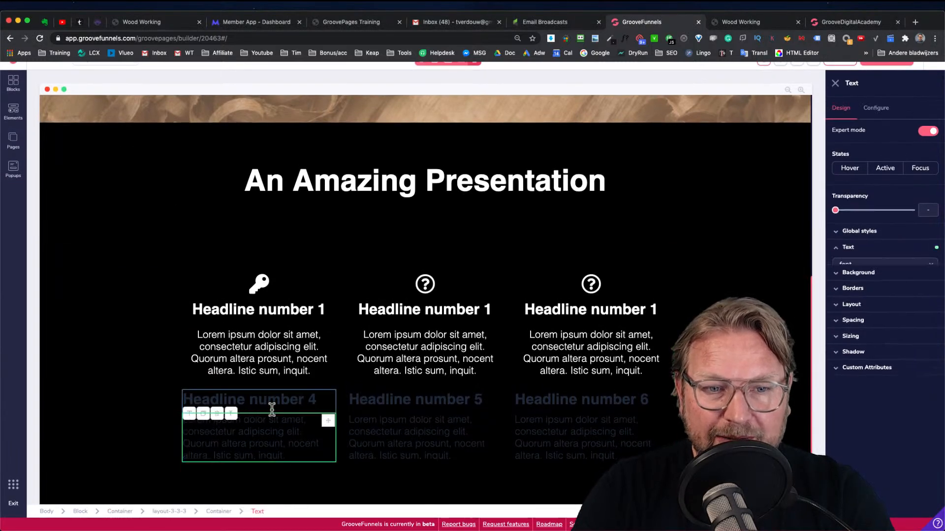
pyautogui.click(300, 308)
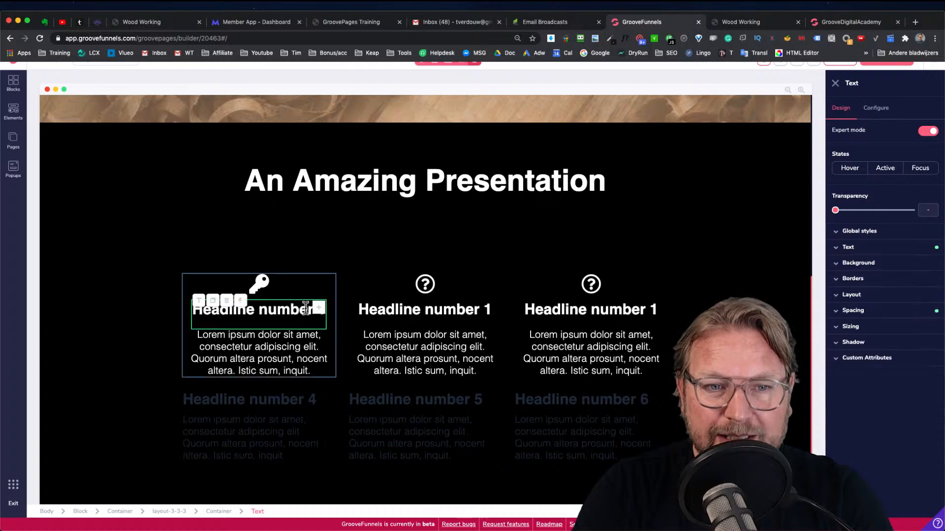
pyautogui.click(321, 401)
pyautogui.click(214, 389)
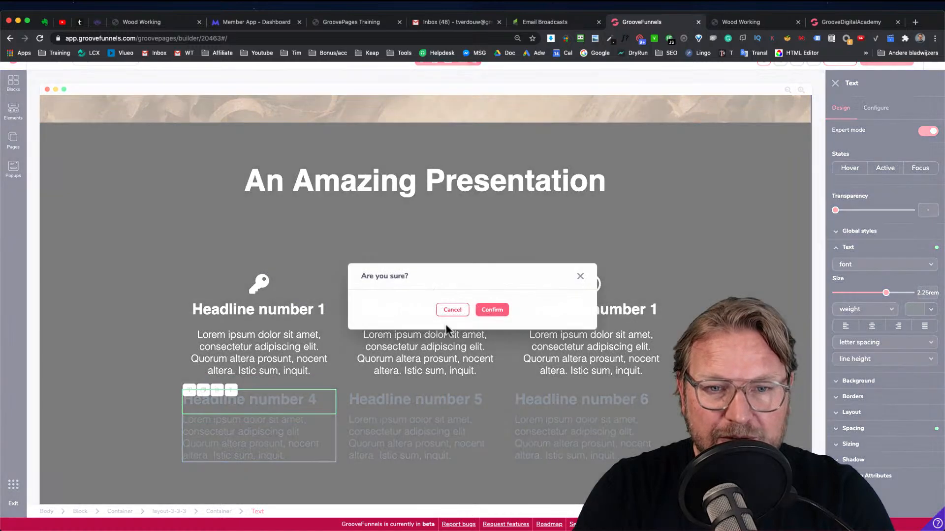
pyautogui.click(489, 310)
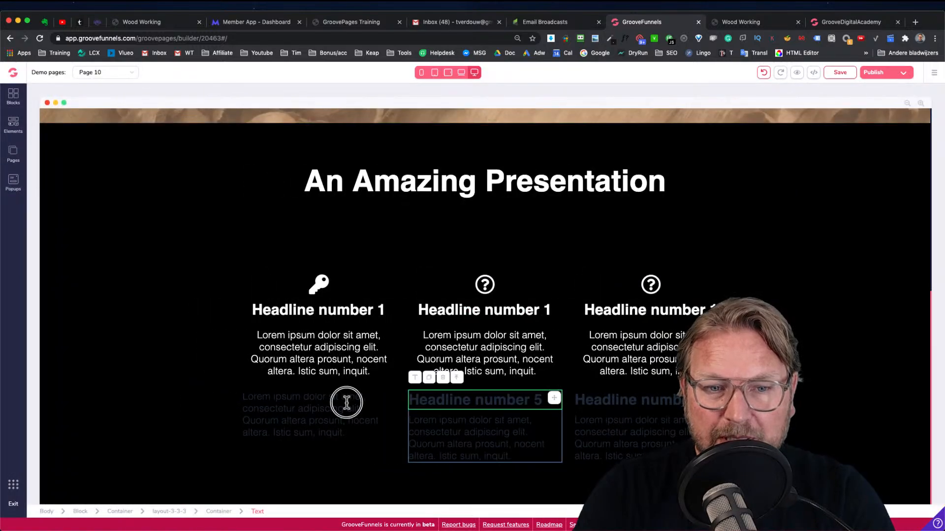
# Delete the leftover paragraph from the second row's first column
pyautogui.click(347, 403)
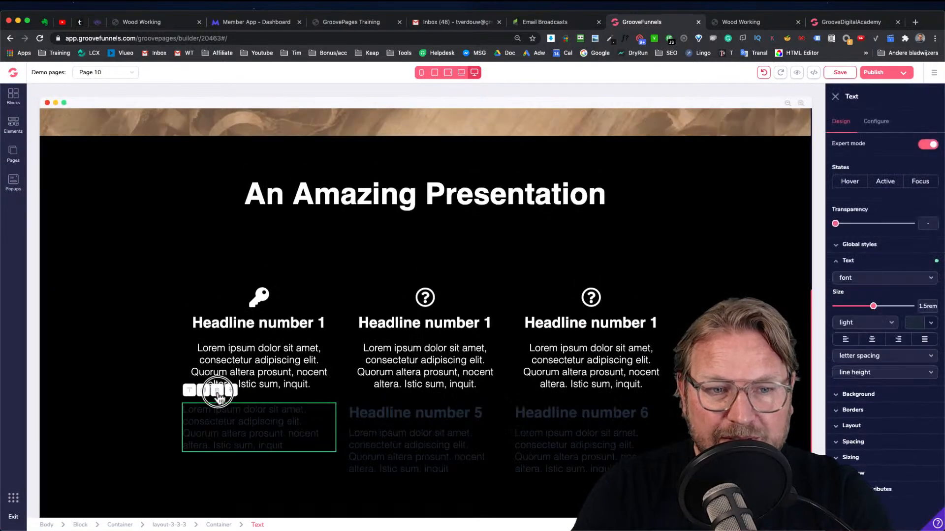
pyautogui.click(217, 391)
pyautogui.click(490, 314)
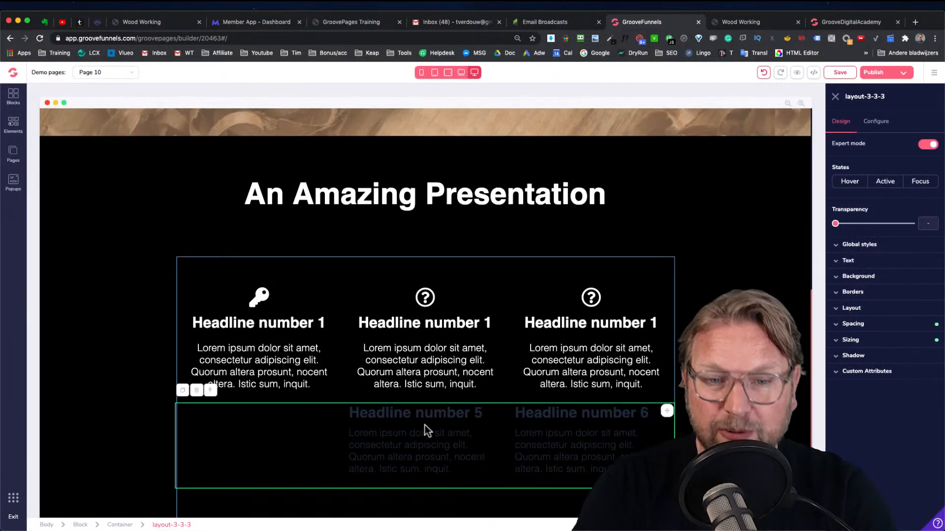
# Delete the faded second row's middle column and then the entire second row
pyautogui.click(424, 426)
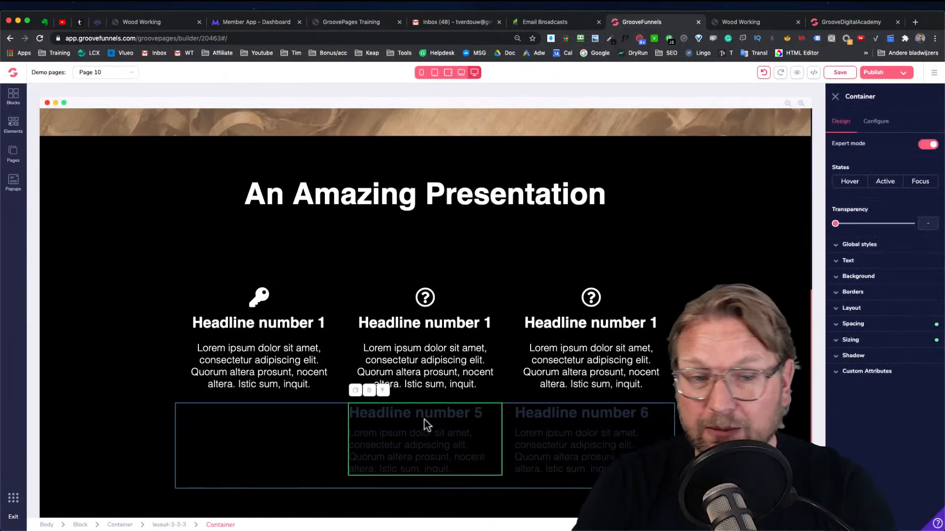
pyautogui.click(368, 392)
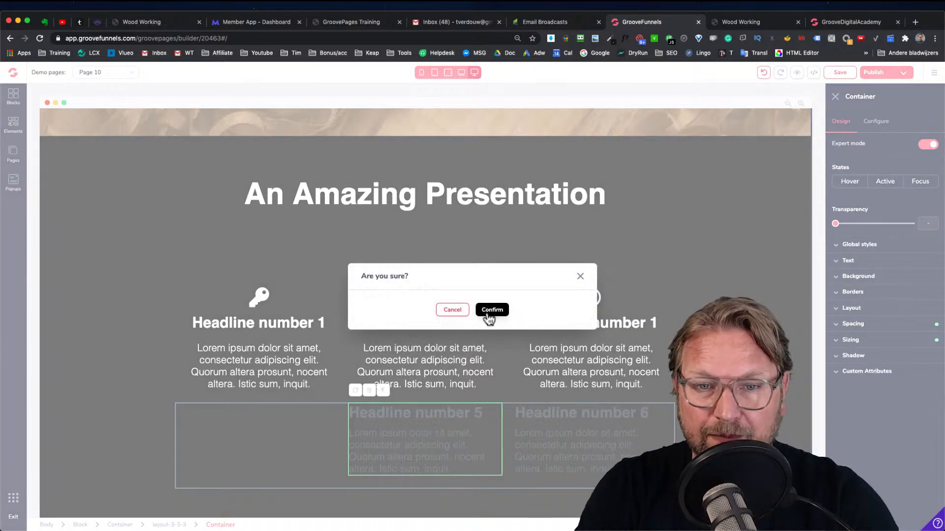
pyautogui.click(489, 315)
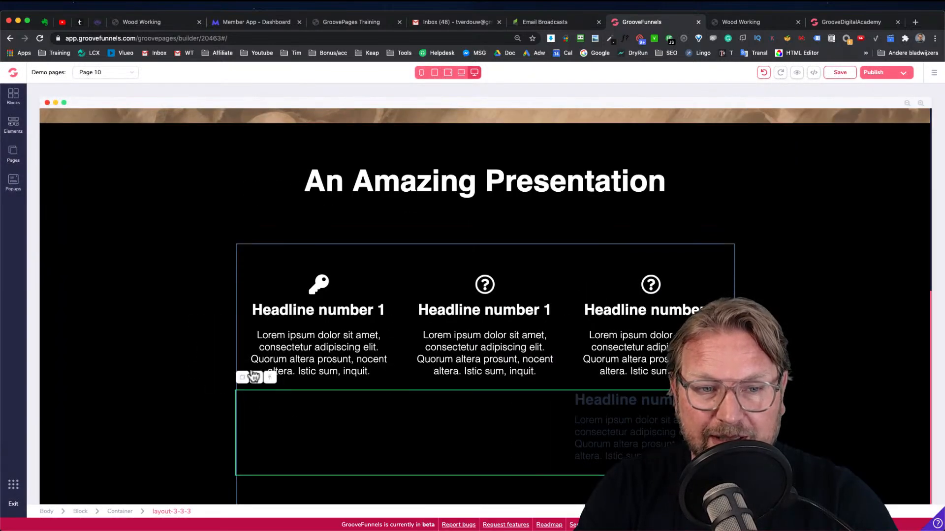
pyautogui.click(255, 377)
pyautogui.click(492, 309)
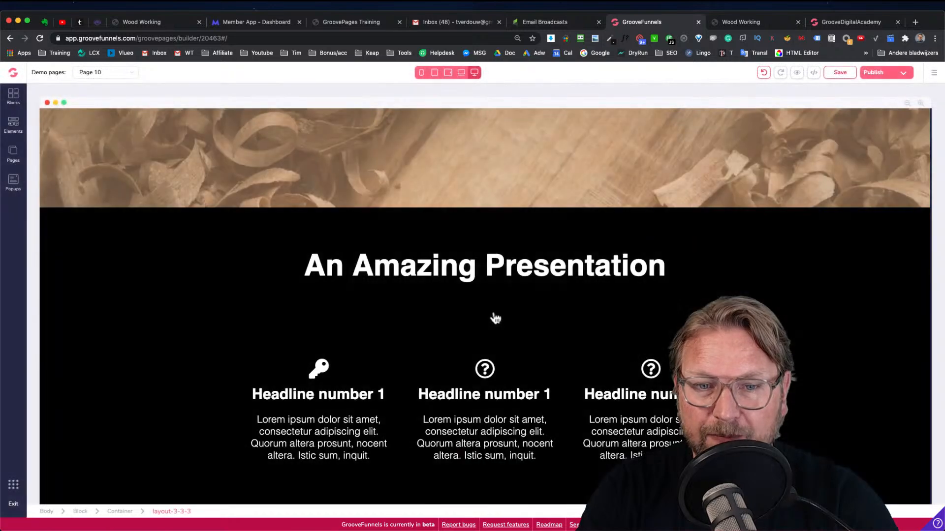
# Compare the builder page with the Wood Working preview site's sections below the presentation
pyautogui.scroll(-1, 367, 323)
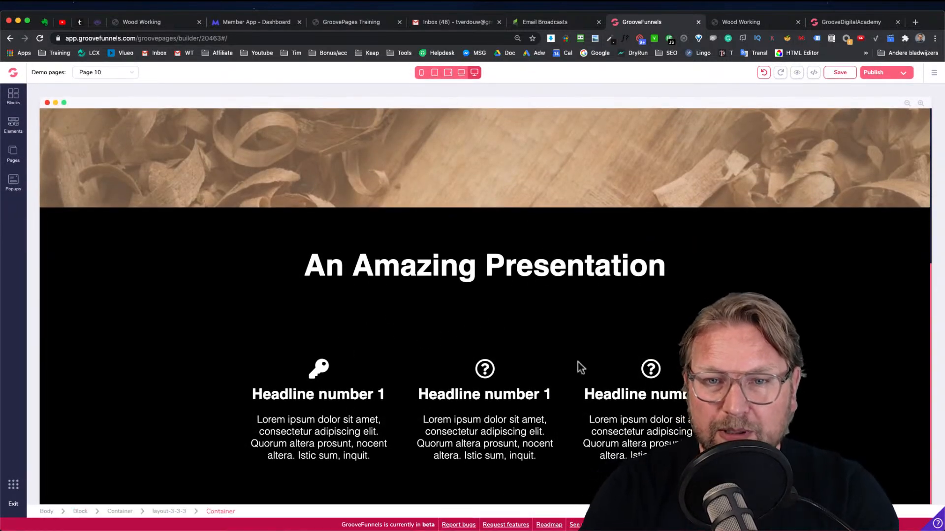
pyautogui.scroll(1, 576, 260)
pyautogui.scroll(5, 575, 261)
pyautogui.scroll(-5, 576, 261)
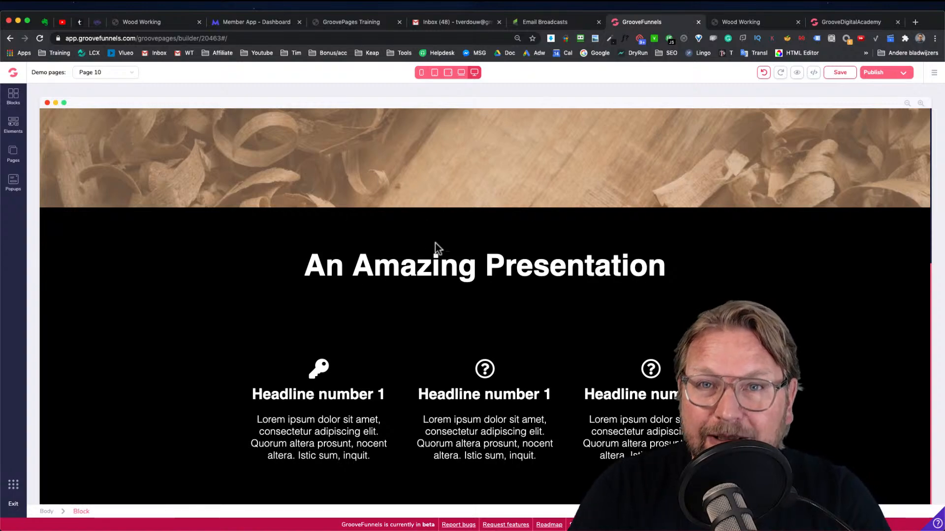
pyautogui.click(748, 22)
pyautogui.scroll(8, 383, 209)
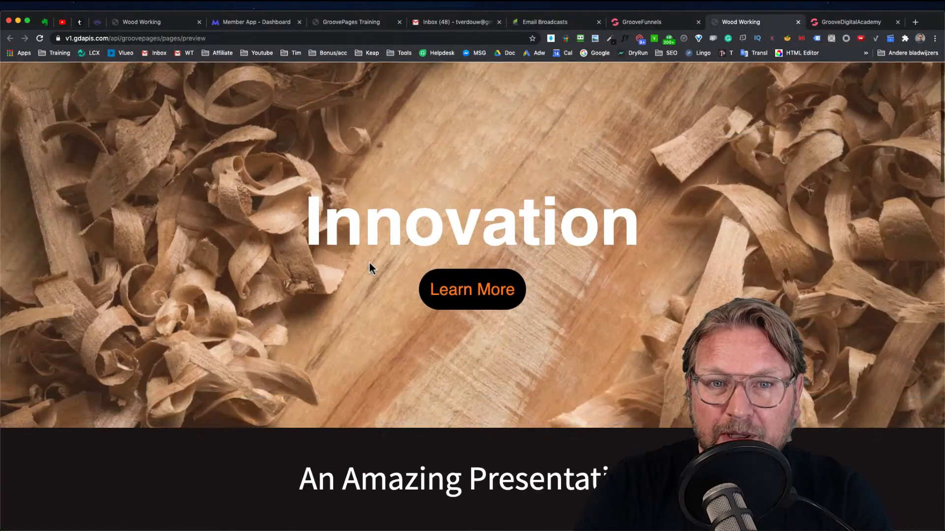
pyautogui.scroll(-10, 360, 211)
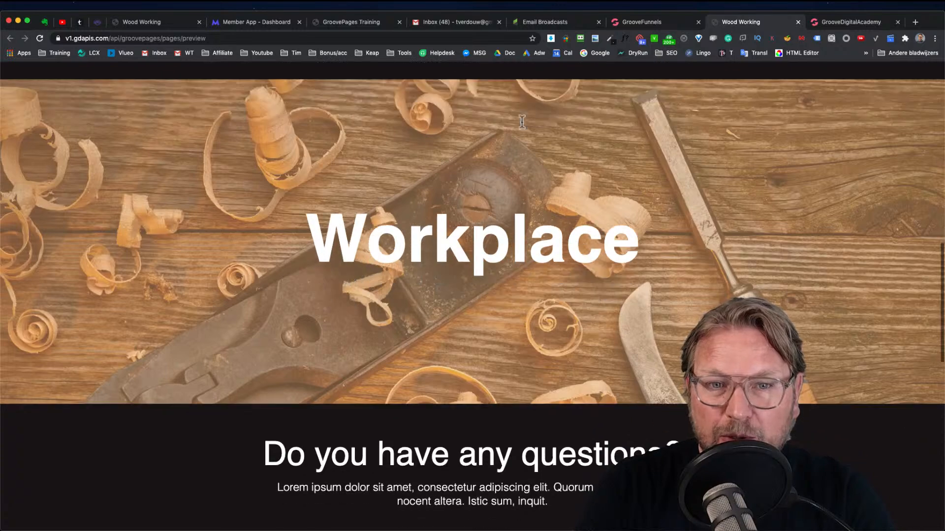
pyautogui.scroll(10, 561, 207)
pyautogui.click(644, 21)
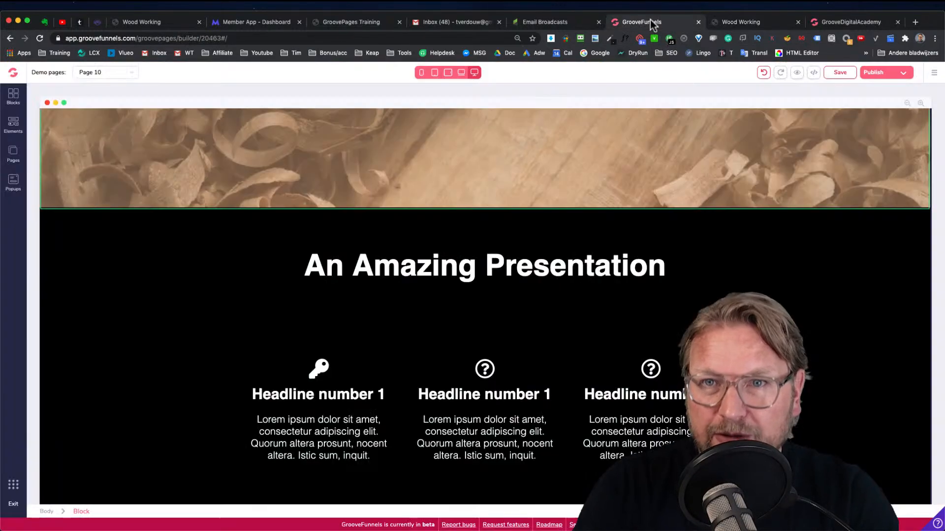
pyautogui.scroll(5, 436, 207)
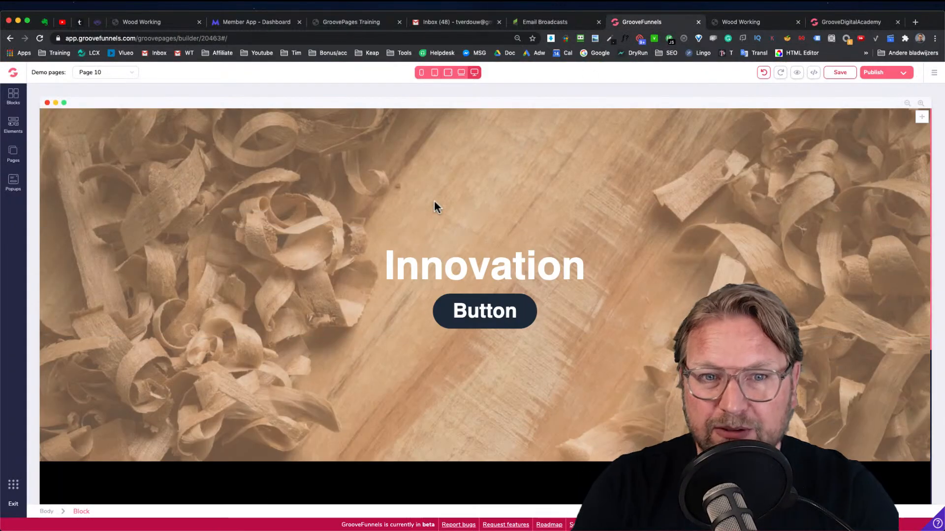
# Place a copy of the Innovation hero block below the presentation section
pyautogui.click(171, 191)
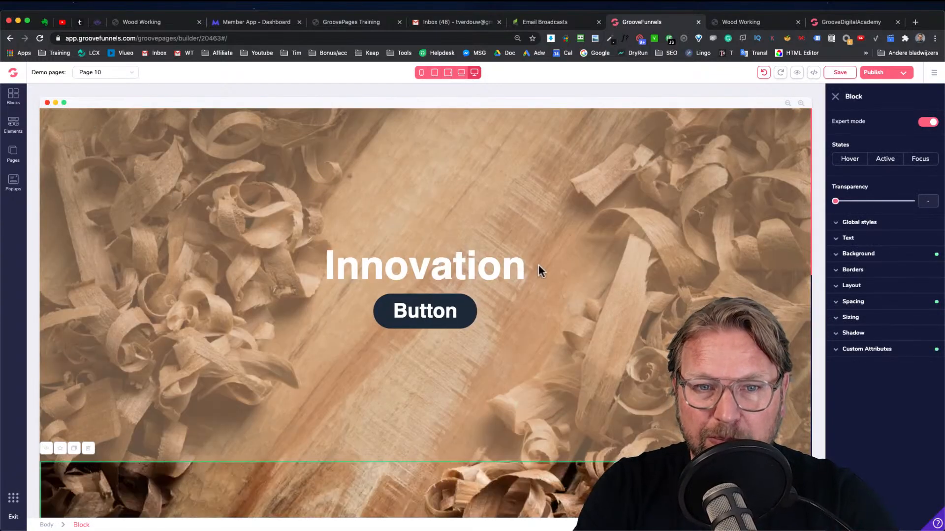
pyautogui.scroll(-7, 337, 301)
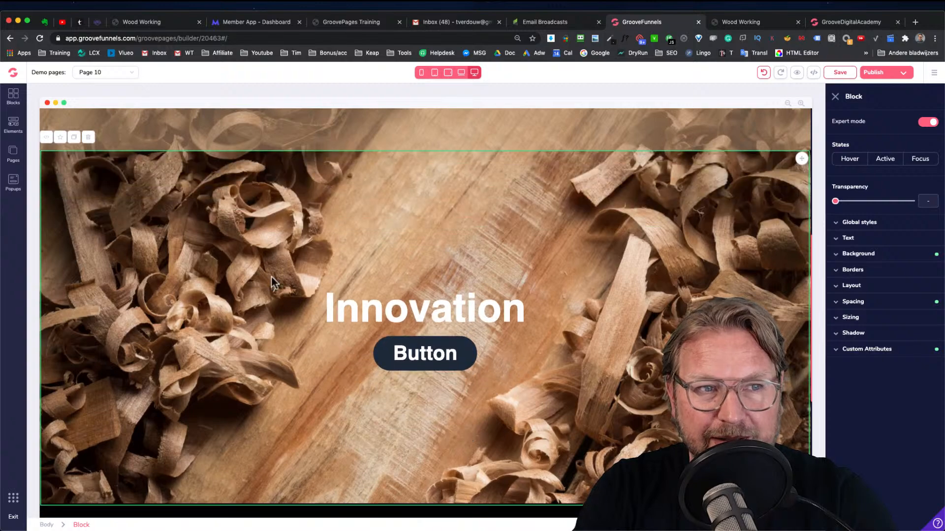
pyautogui.click(255, 221)
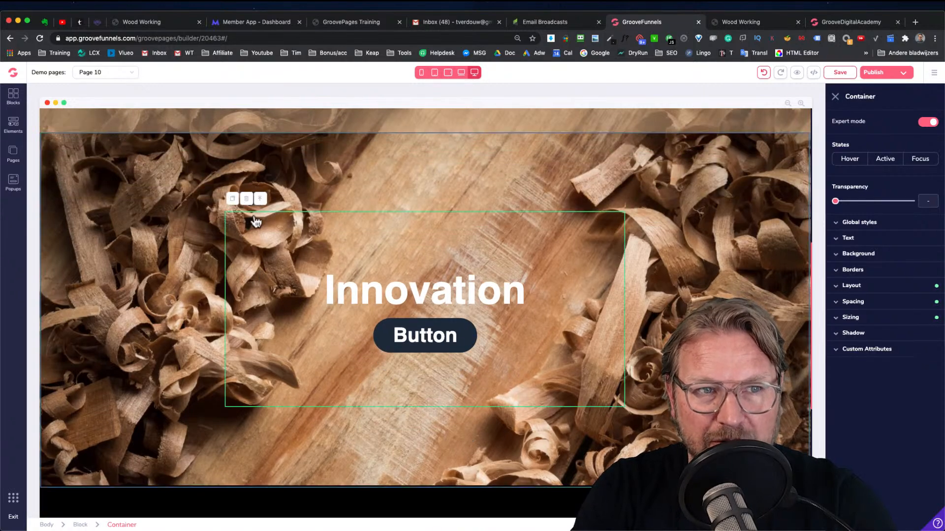
pyautogui.click(156, 179)
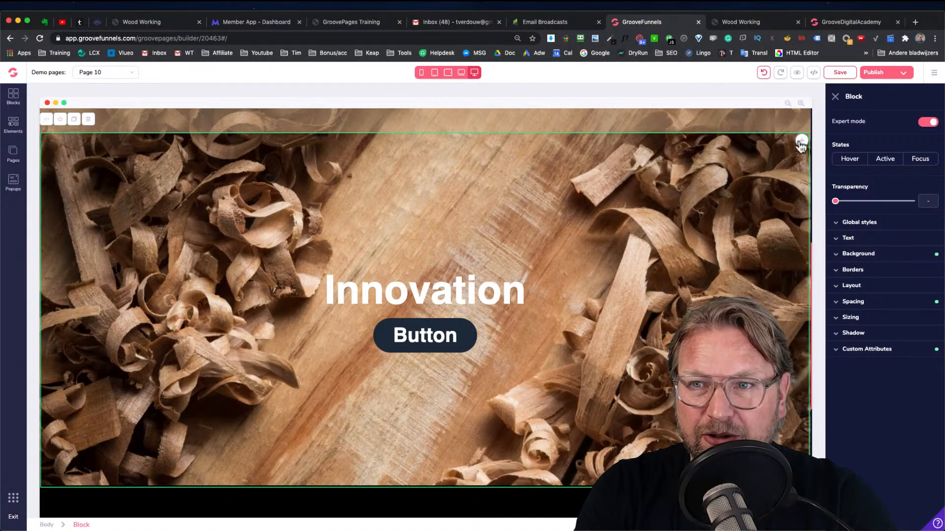
pyautogui.moveTo(802, 142); pyautogui.dragTo(738, 492)
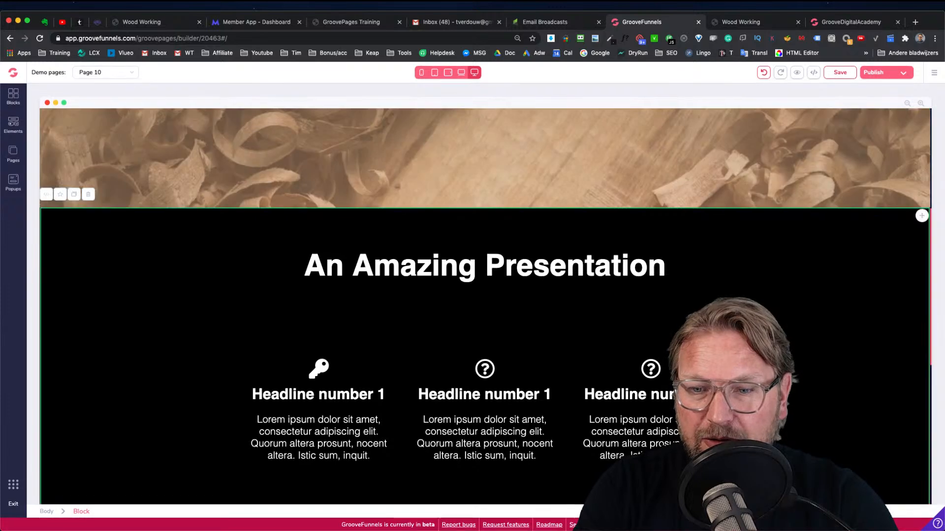
pyautogui.scroll(-2, 738, 472)
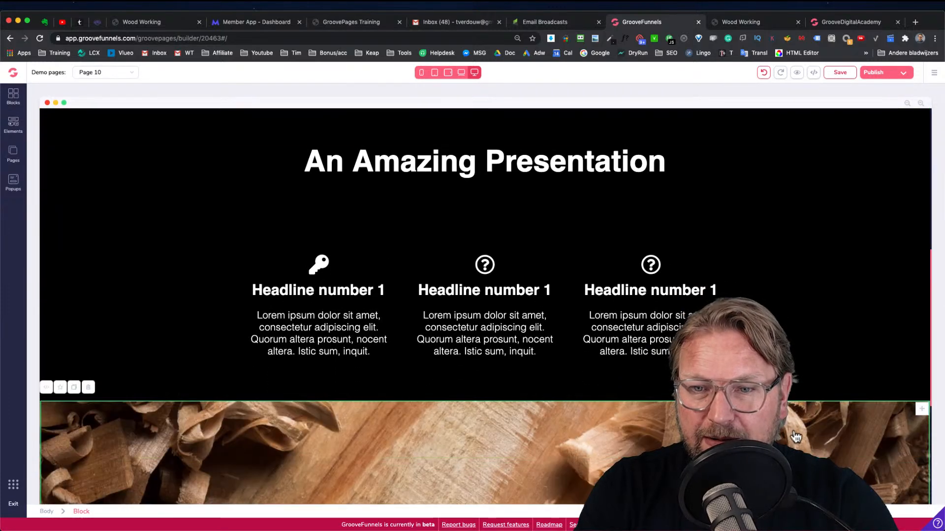
pyautogui.scroll(-5, 578, 386)
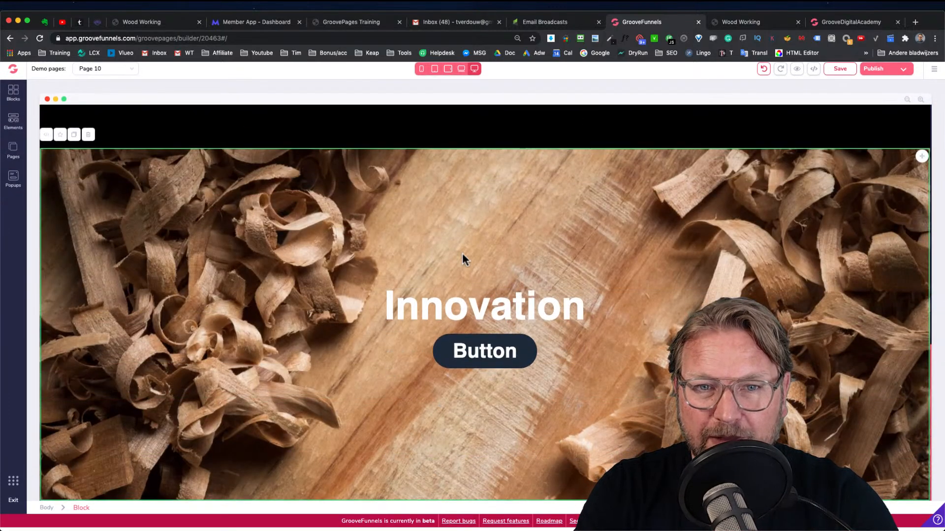
pyautogui.scroll(2, 475, 279)
pyautogui.scroll(10, 453, 219)
pyautogui.scroll(-3, 449, 216)
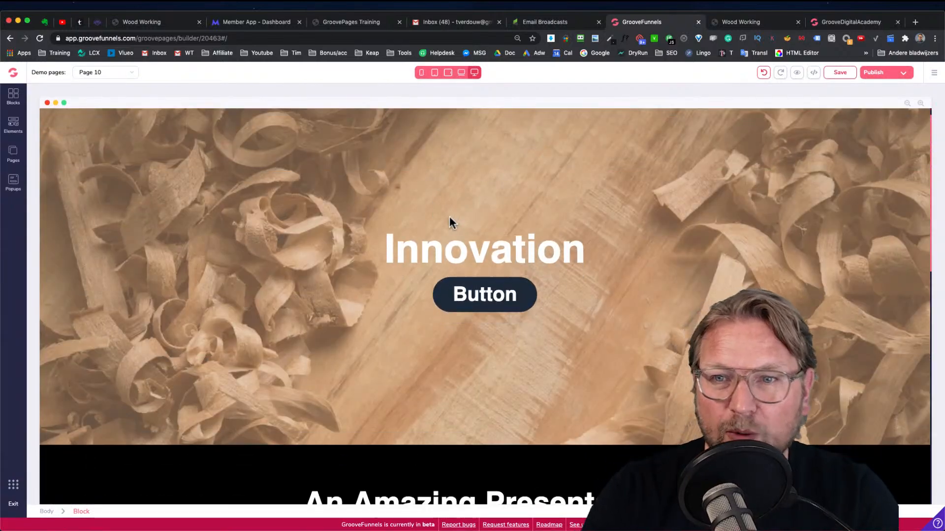
pyautogui.scroll(6, 450, 216)
pyautogui.scroll(-3, 638, 128)
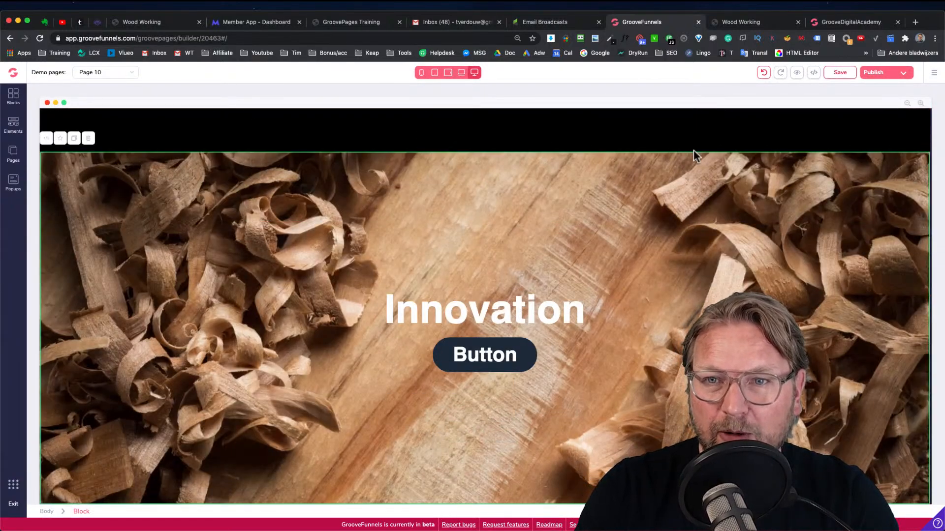
# Delete the button from the copied Innovation hero block
pyautogui.click(525, 353)
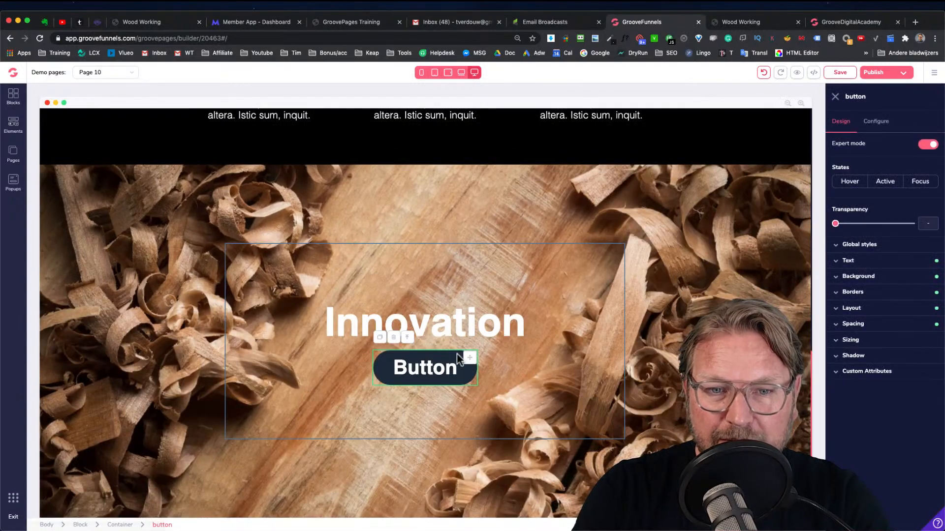
pyautogui.click(392, 338)
pyautogui.click(490, 309)
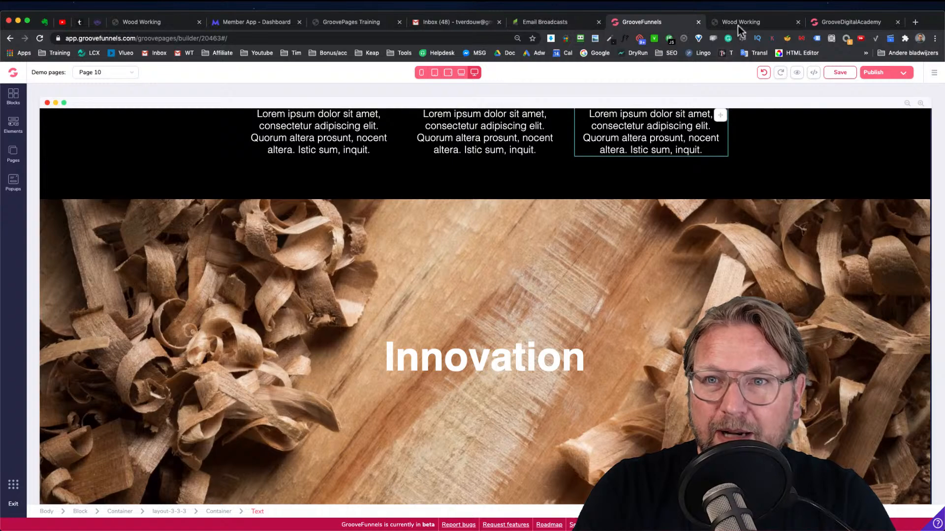
# Copy the Workplace heading from the preview site and paste it over the copied block's Innovation heading
pyautogui.click(739, 24)
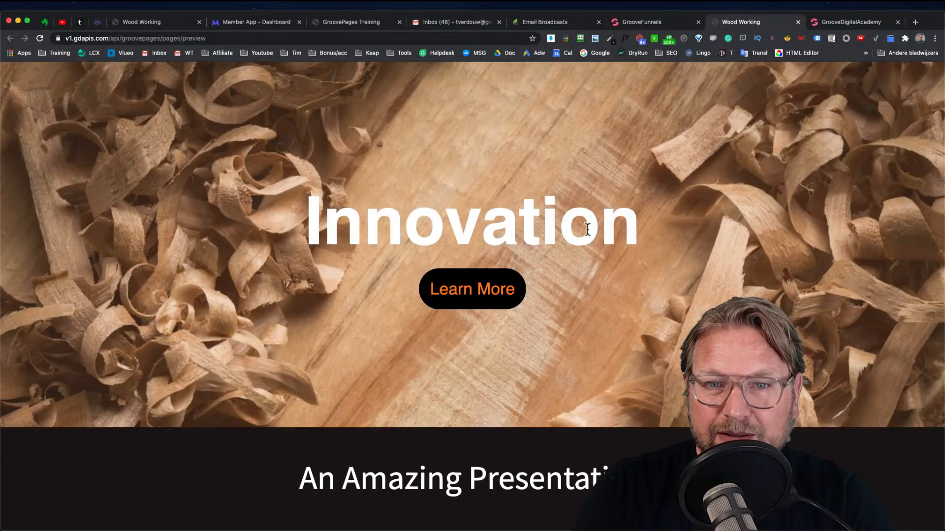
pyautogui.scroll(-10, 552, 234)
pyautogui.doubleClick(552, 234)
pyautogui.hotkey('ctrl', 'c')
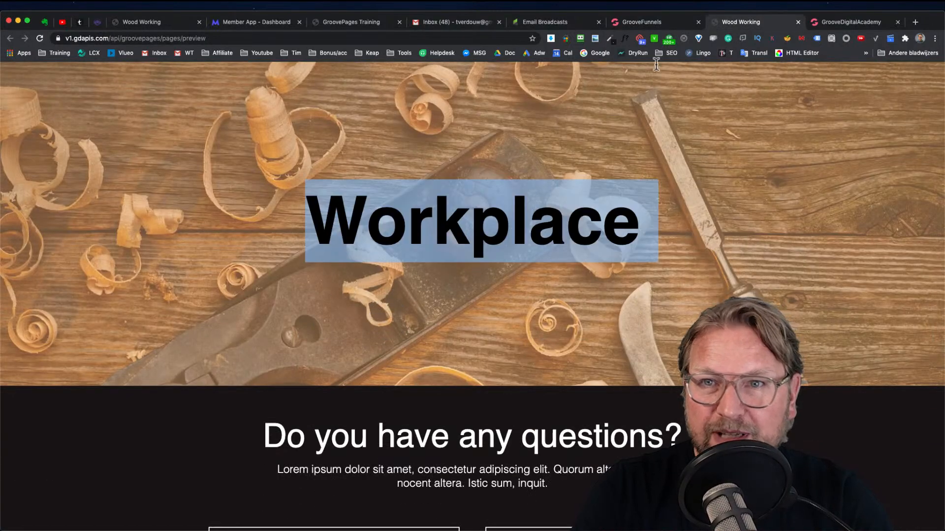
pyautogui.click(657, 23)
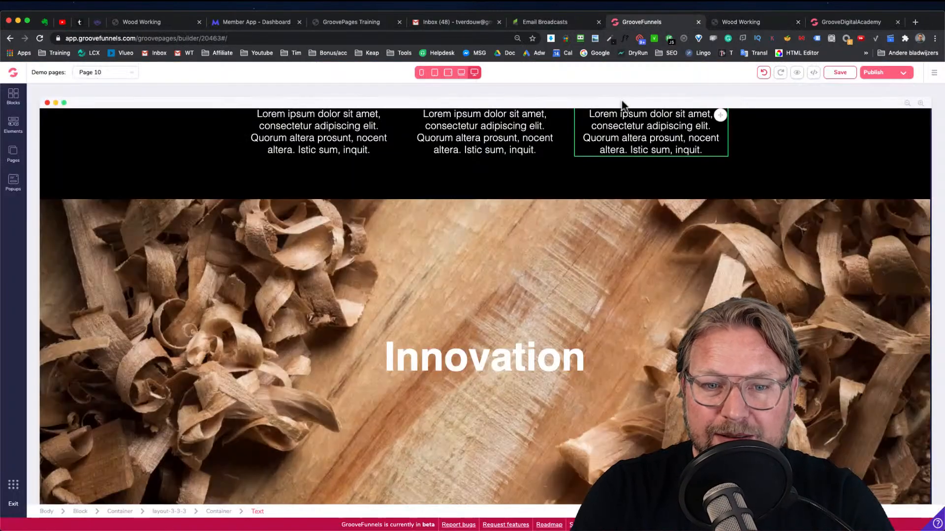
pyautogui.click(474, 359)
pyautogui.doubleClick(458, 358)
pyautogui.hotkey('ctrl', 'v')
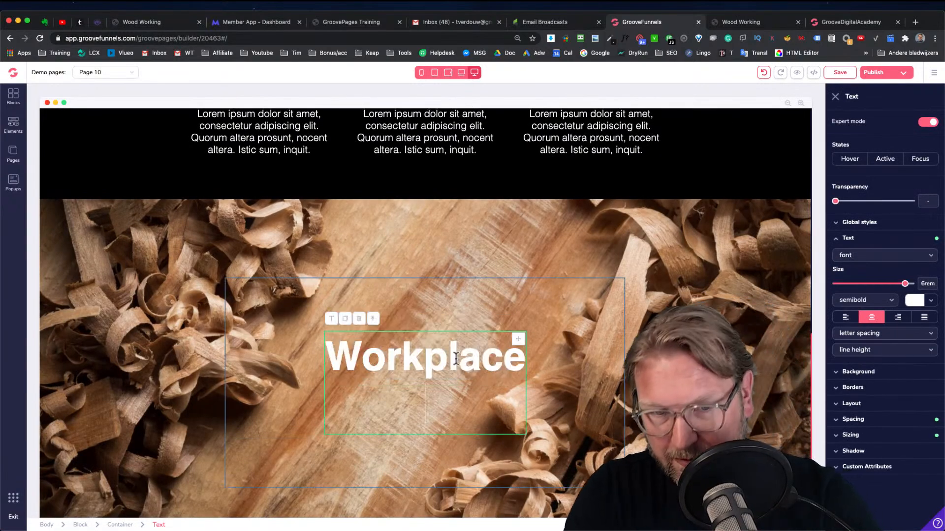
pyautogui.press('BackSpace')
pyautogui.click(835, 96)
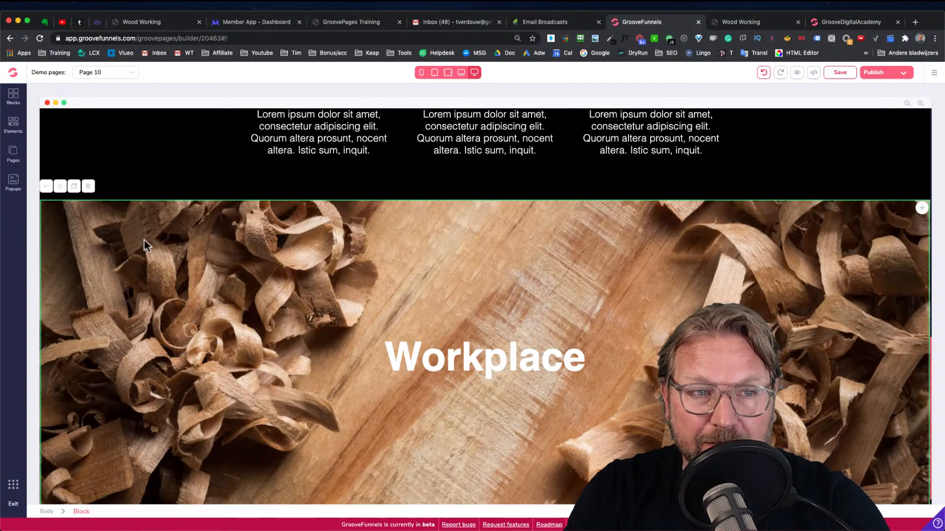
pyautogui.scroll(-1, 144, 241)
pyautogui.scroll(-2, 144, 241)
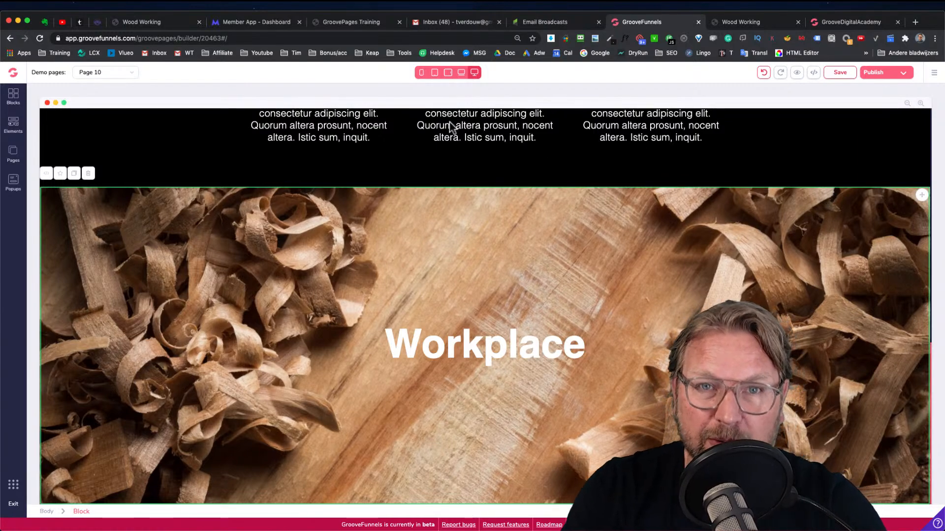
pyautogui.click(145, 167)
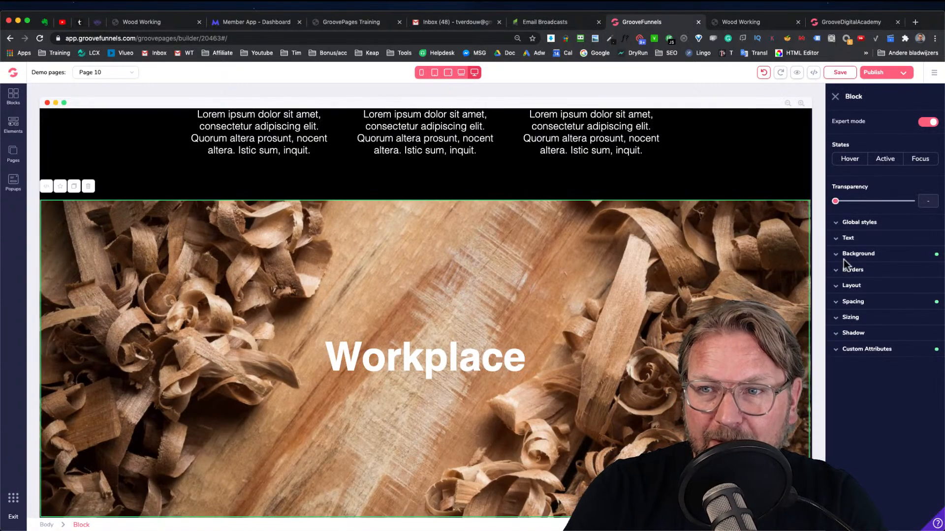
pyautogui.click(875, 254)
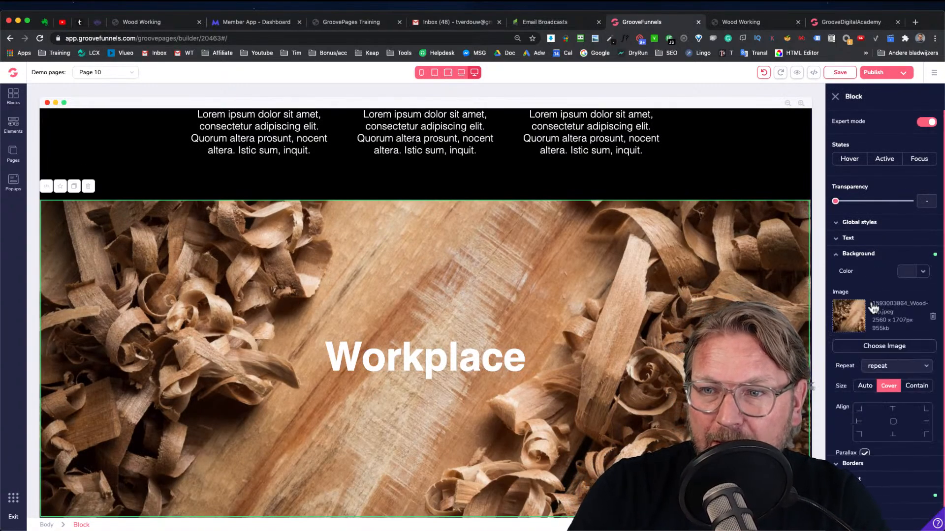
pyautogui.click(932, 318)
pyautogui.click(878, 344)
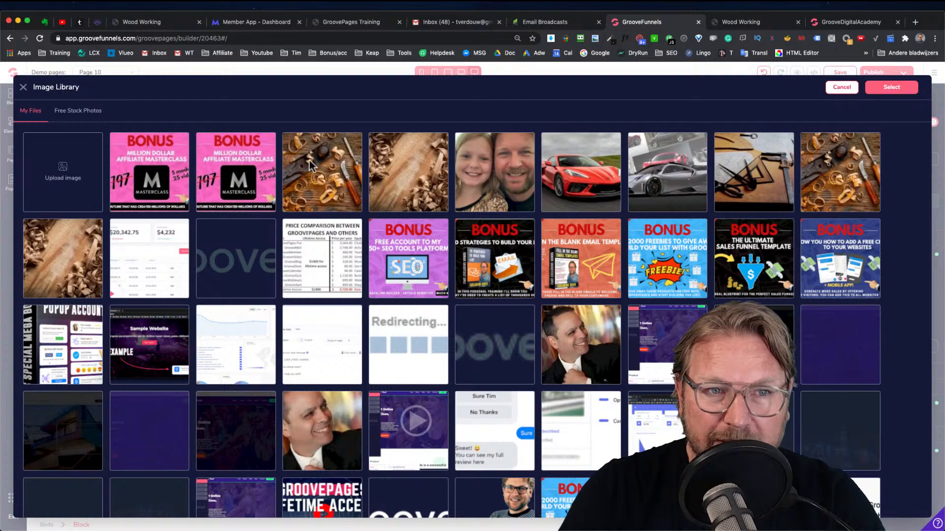
pyautogui.click(313, 169)
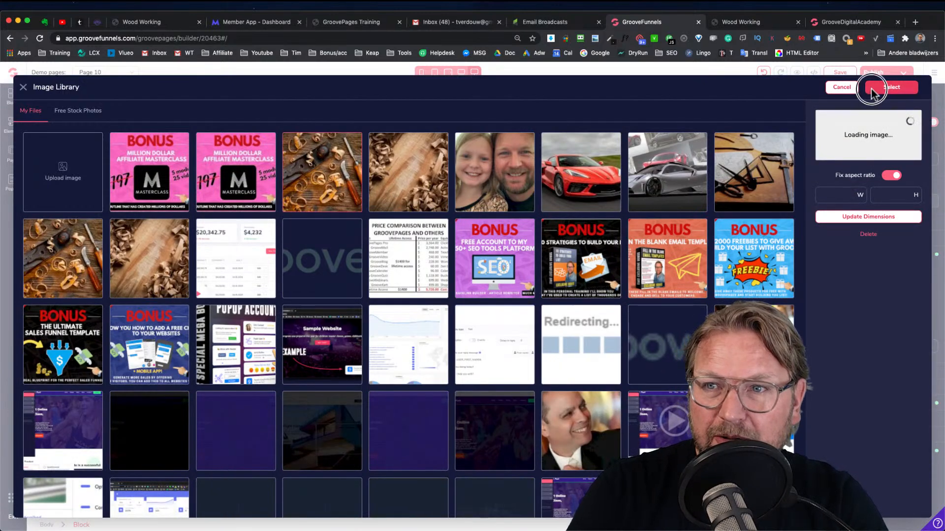
pyautogui.click(872, 92)
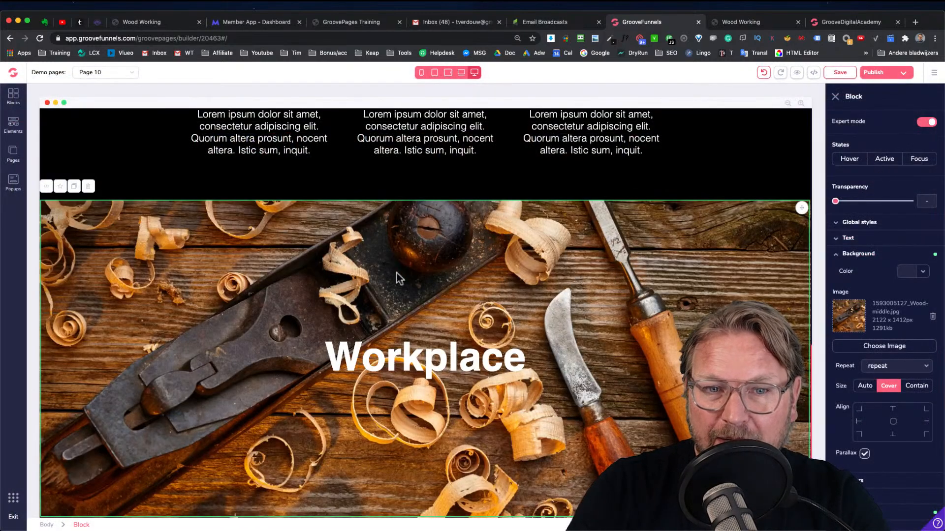
# Copy the background overlay colour #D3B28C from the Innovation hero block's settings
pyautogui.scroll(8, 405, 248)
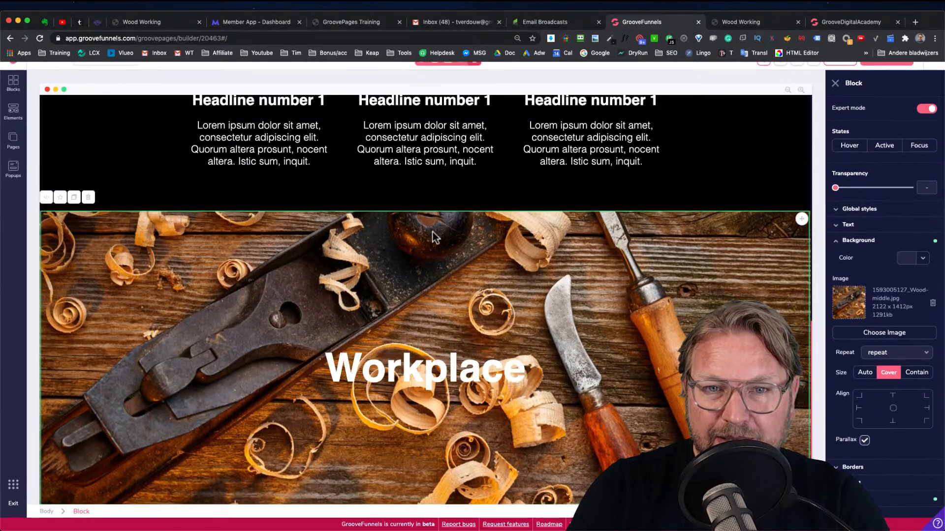
pyautogui.scroll(-10, 374, 195)
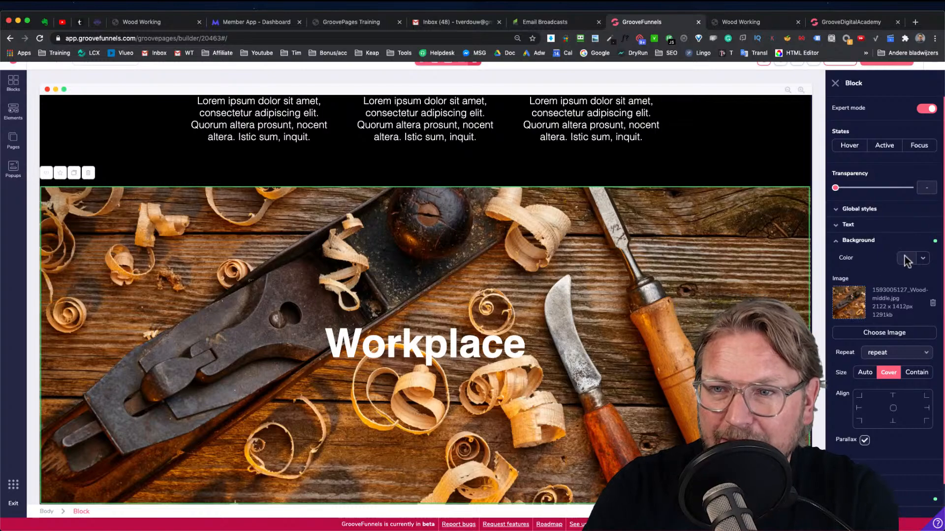
pyautogui.click(921, 259)
pyautogui.scroll(3, 787, 229)
pyautogui.scroll(8, 778, 217)
pyautogui.click(756, 172)
pyautogui.click(903, 242)
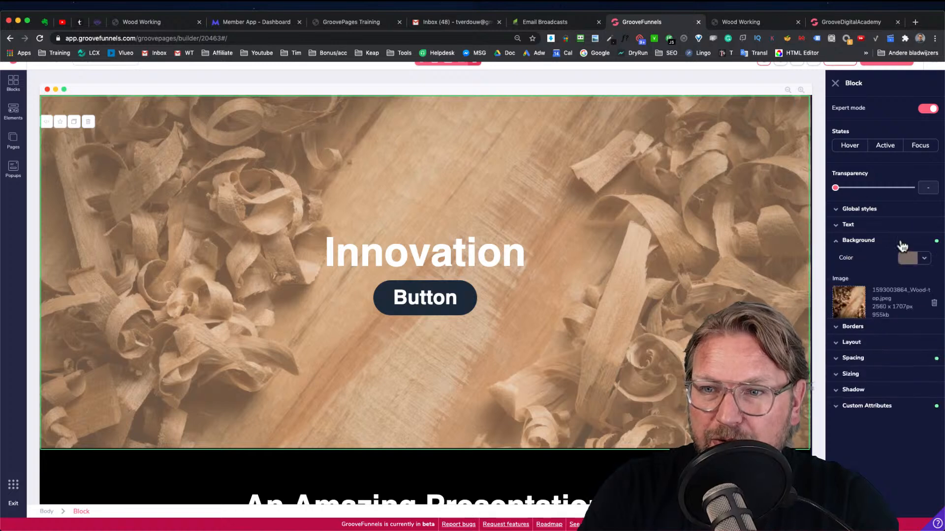
pyautogui.click(923, 259)
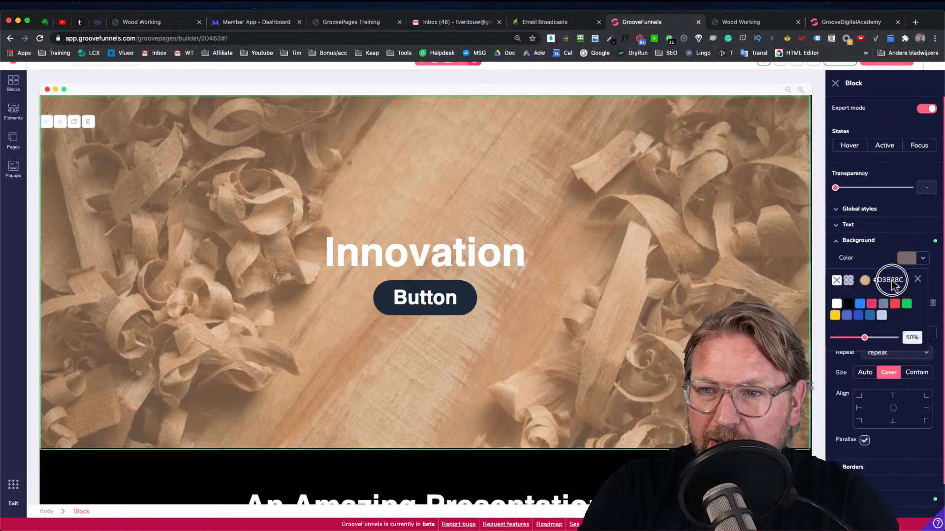
pyautogui.click(865, 280)
pyautogui.doubleClick(864, 395)
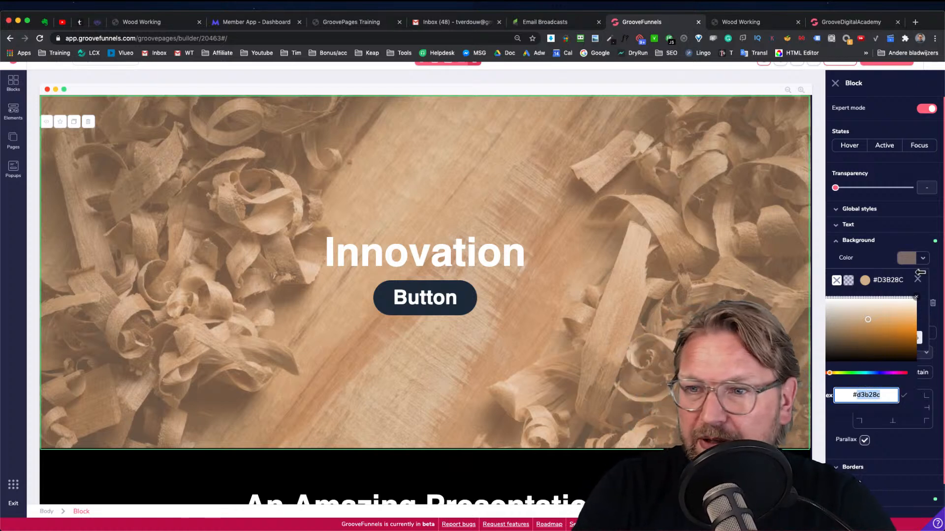
pyautogui.click(923, 259)
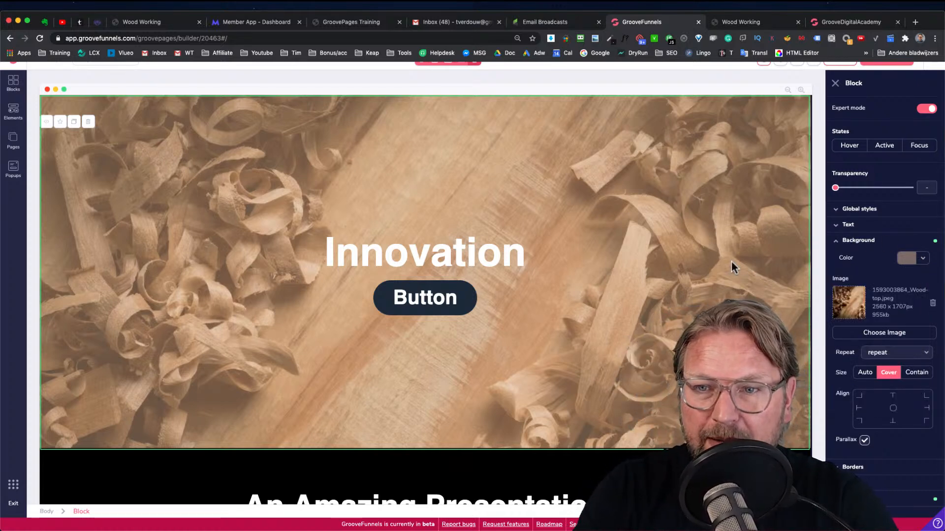
# Set the Workplace block's background overlay colour to #D3B28C at 50% opacity
pyautogui.scroll(-10, 672, 343)
pyautogui.click(358, 303)
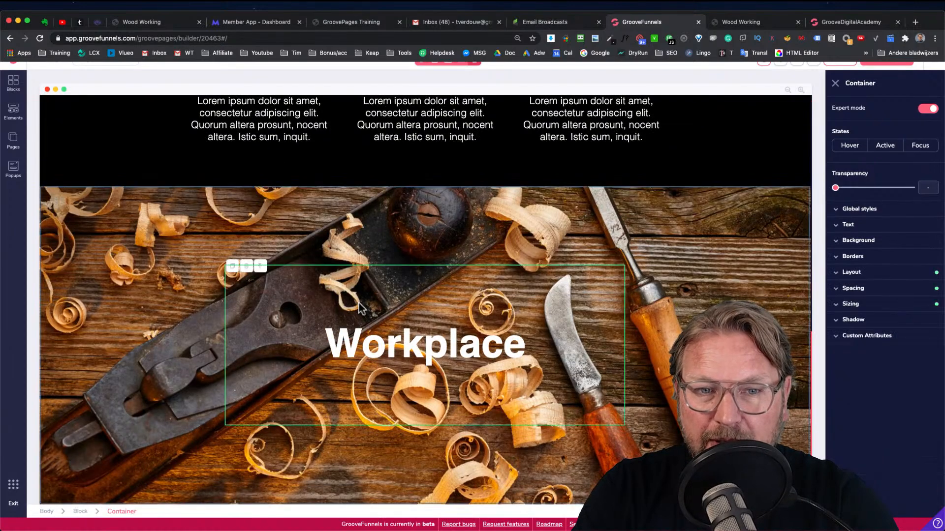
pyautogui.click(155, 266)
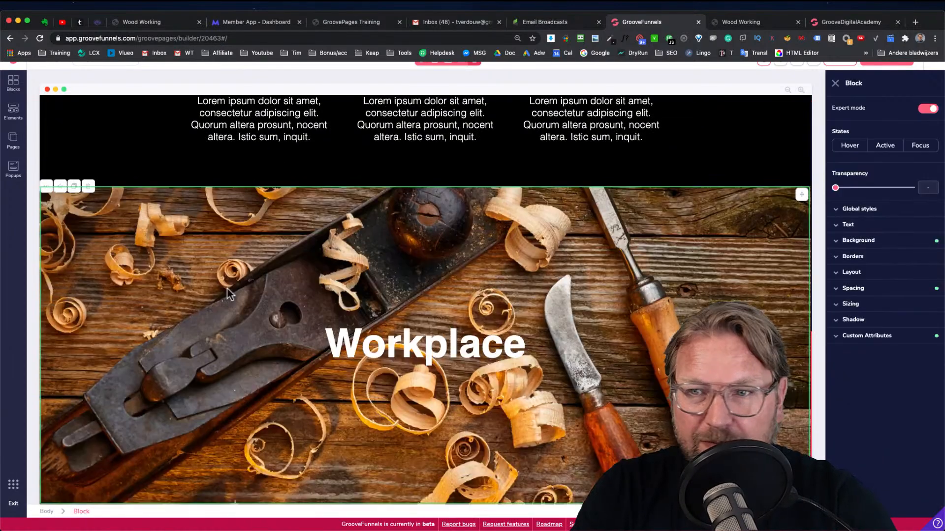
pyautogui.click(866, 246)
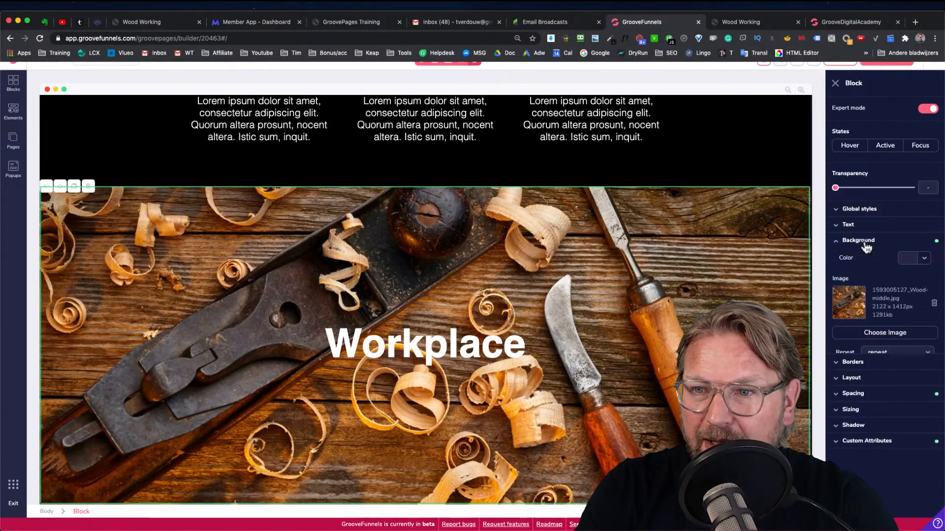
pyautogui.click(923, 258)
pyautogui.click(863, 283)
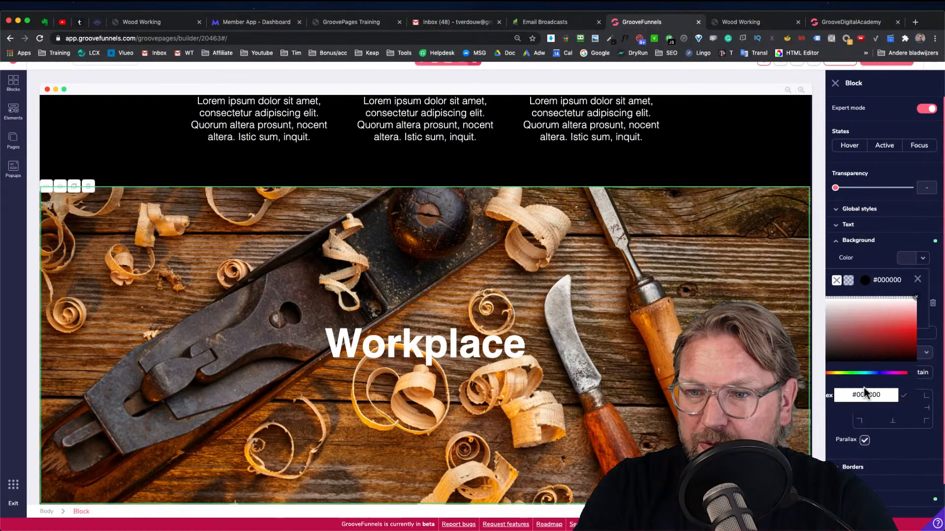
pyautogui.click(905, 397)
pyautogui.click(918, 281)
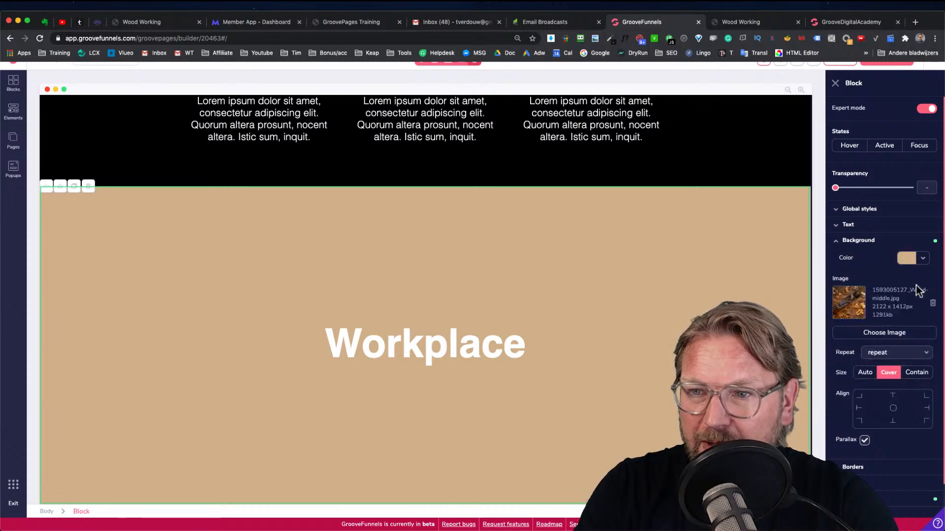
pyautogui.click(921, 261)
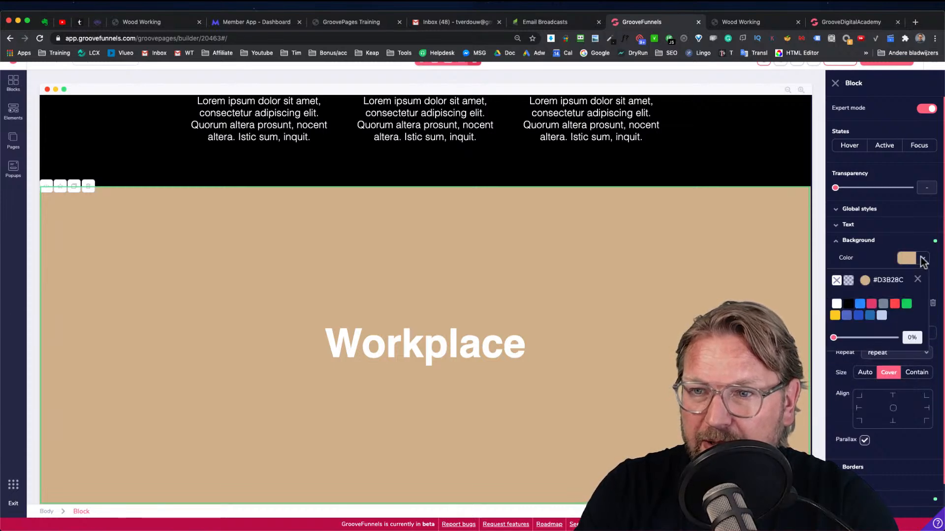
pyautogui.moveTo(833, 339); pyautogui.dragTo(865, 342)
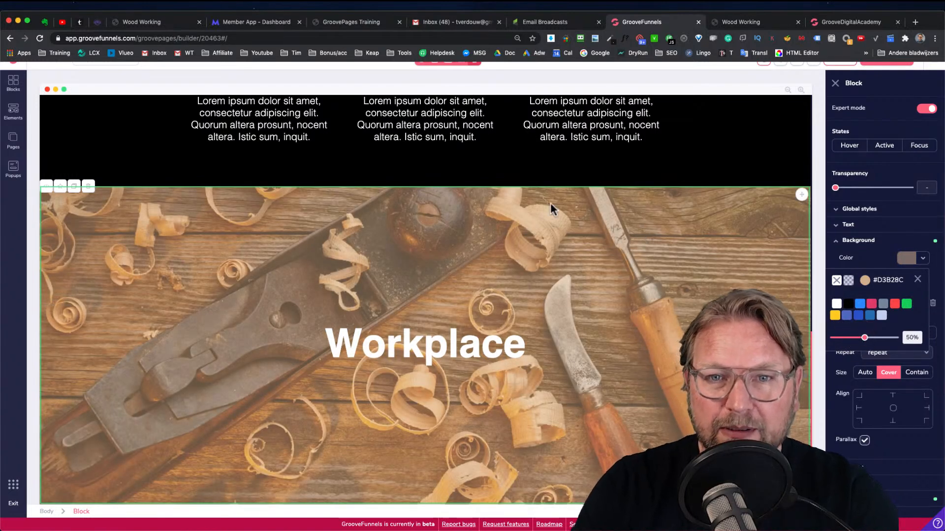
# Compare the builder page with the preview site's Workplace and Do you have any questions? sections
pyautogui.scroll(10, 546, 205)
pyautogui.scroll(-10, 538, 205)
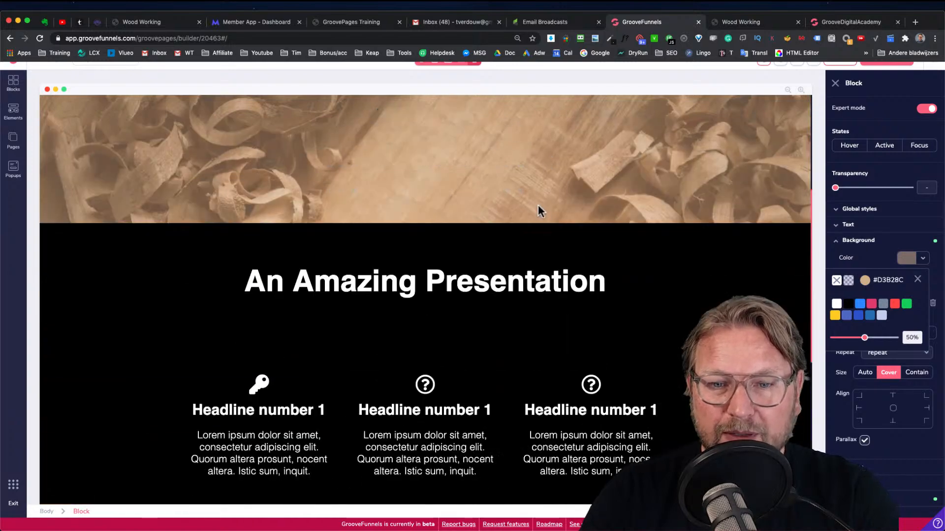
pyautogui.scroll(-1, 538, 205)
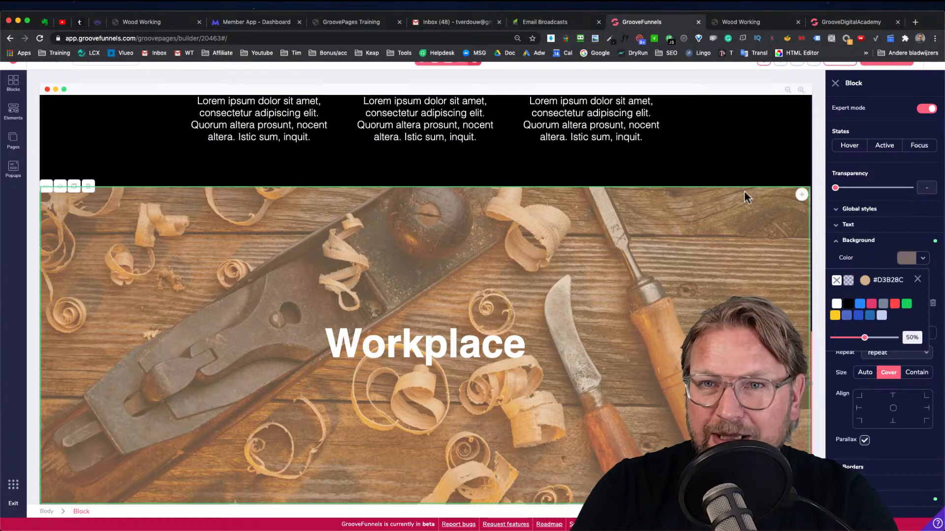
pyautogui.scroll(5, 647, 143)
pyautogui.scroll(2, 648, 143)
pyautogui.scroll(-6, 648, 143)
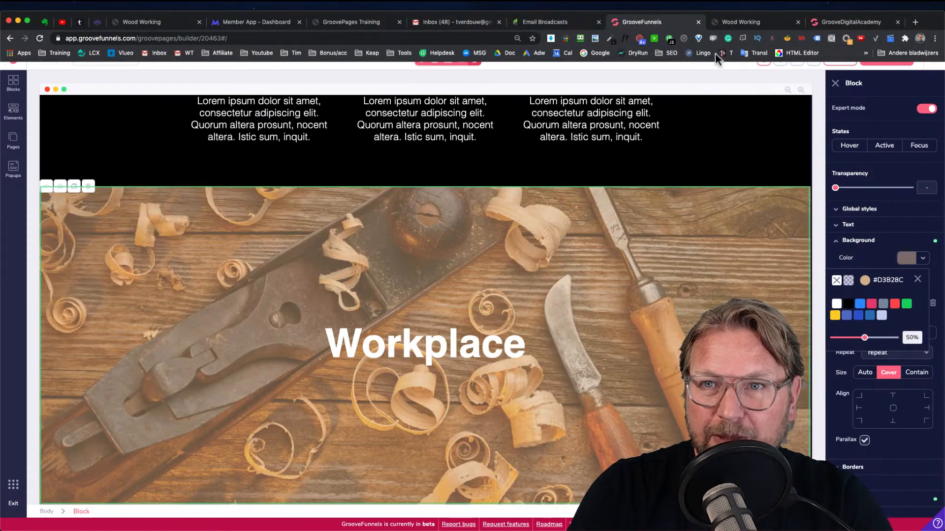
pyautogui.click(746, 25)
pyautogui.scroll(-4, 591, 200)
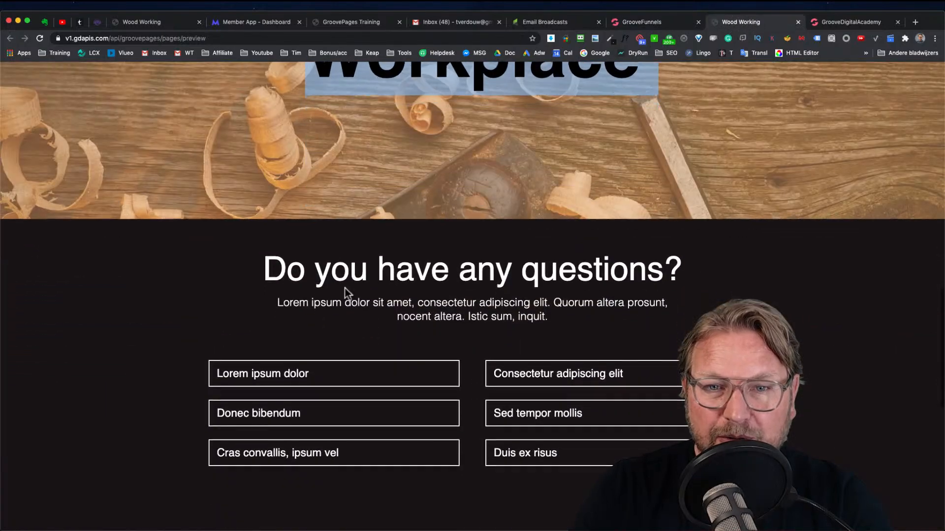
pyautogui.scroll(-3, 350, 295)
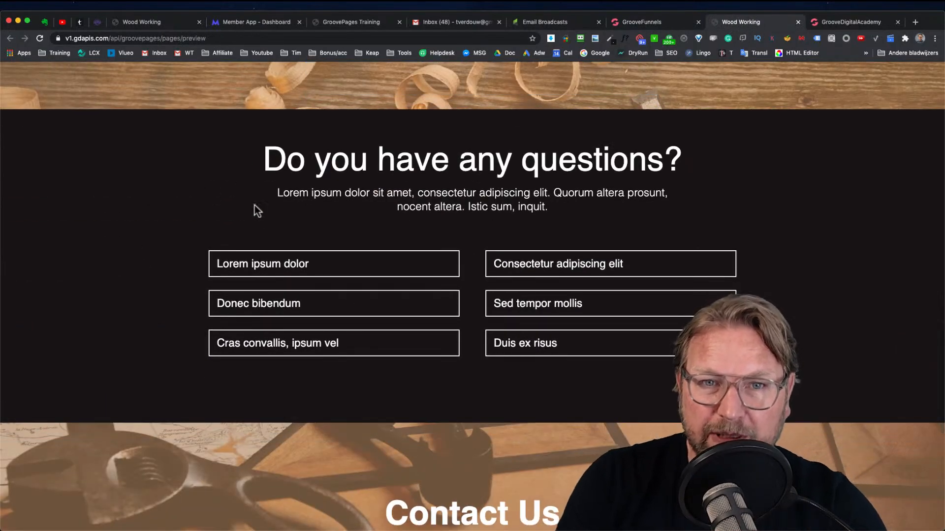
pyautogui.click(672, 22)
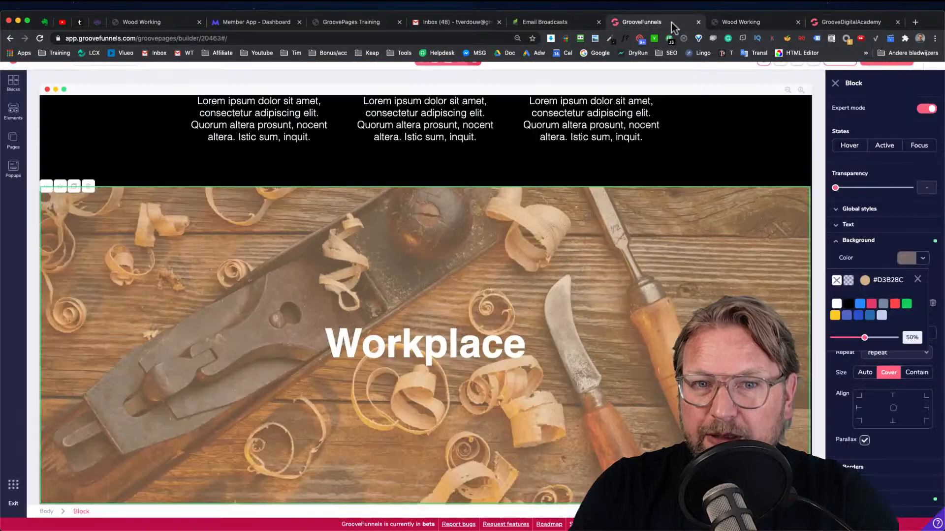
pyautogui.scroll(8, 498, 196)
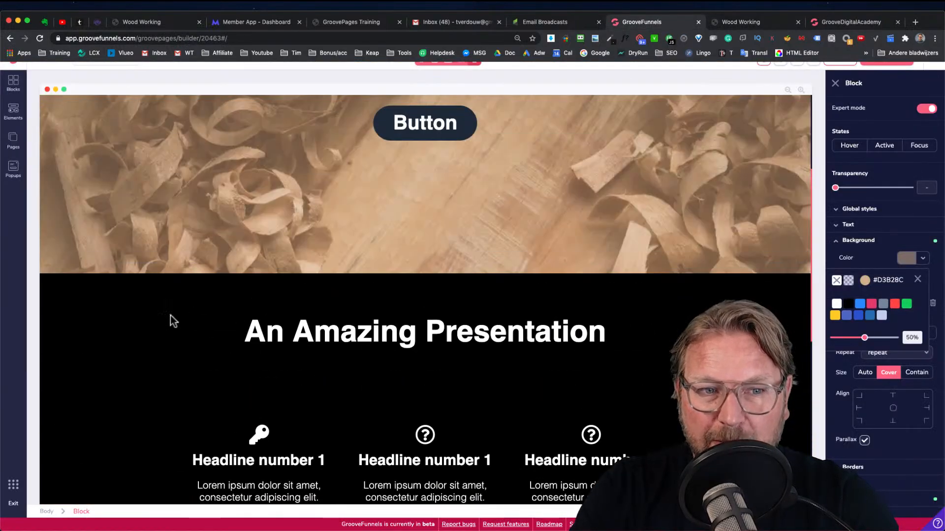
pyautogui.click(122, 317)
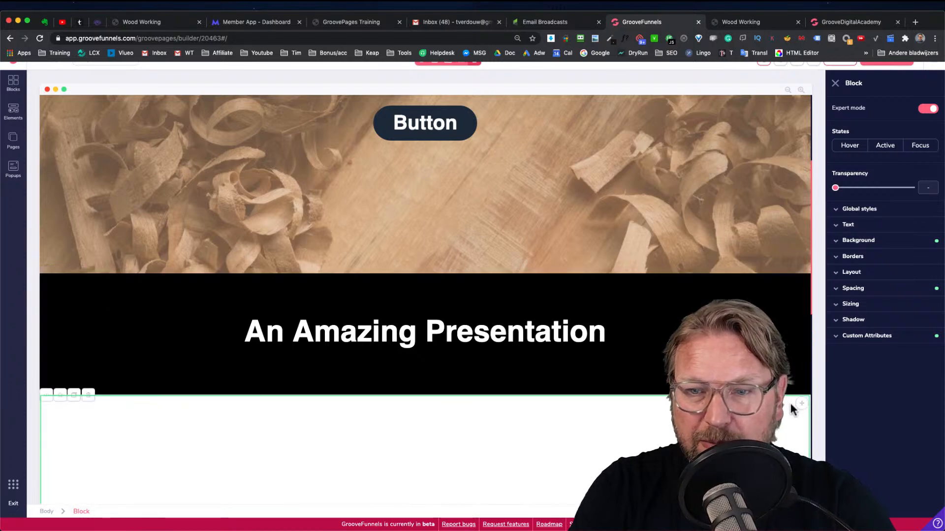
pyautogui.scroll(-3, 583, 344)
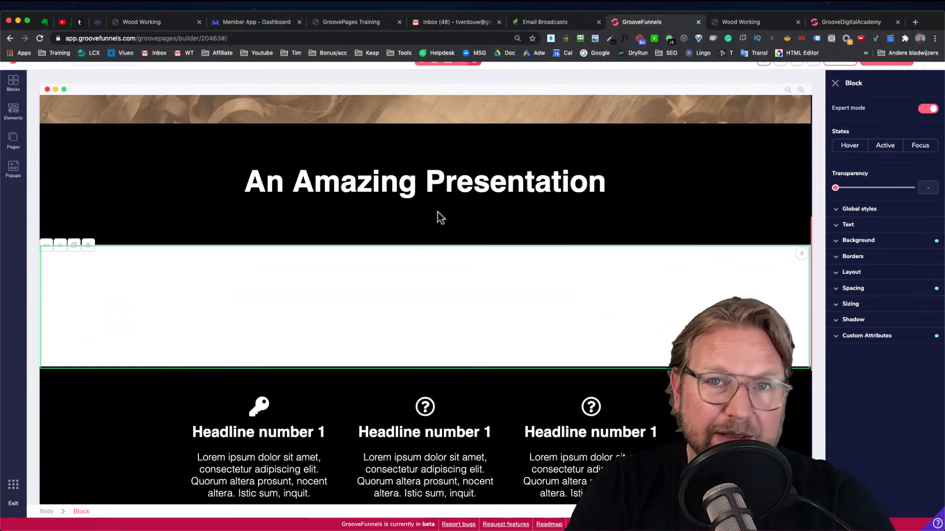
# Set the background colour of the empty block below the Workplace section to black #000000
pyautogui.click(761, 137)
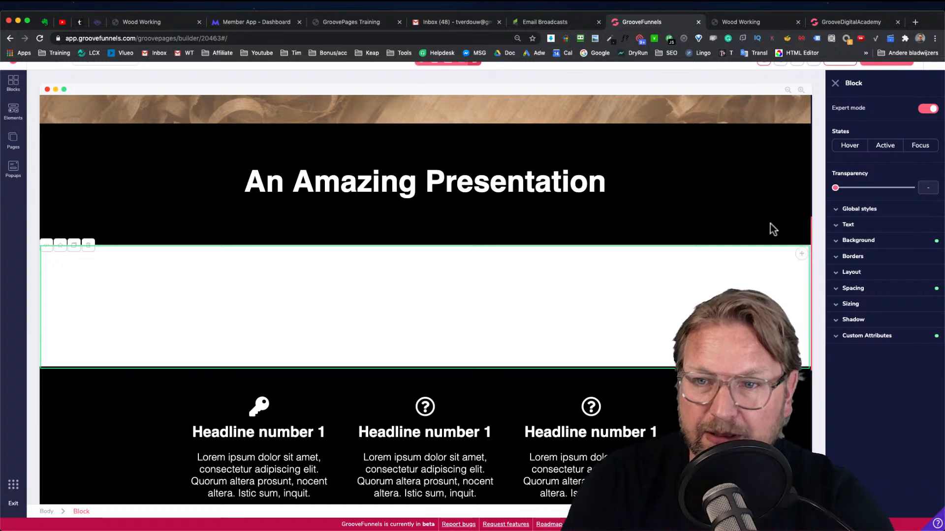
pyautogui.scroll(-1, 797, 257)
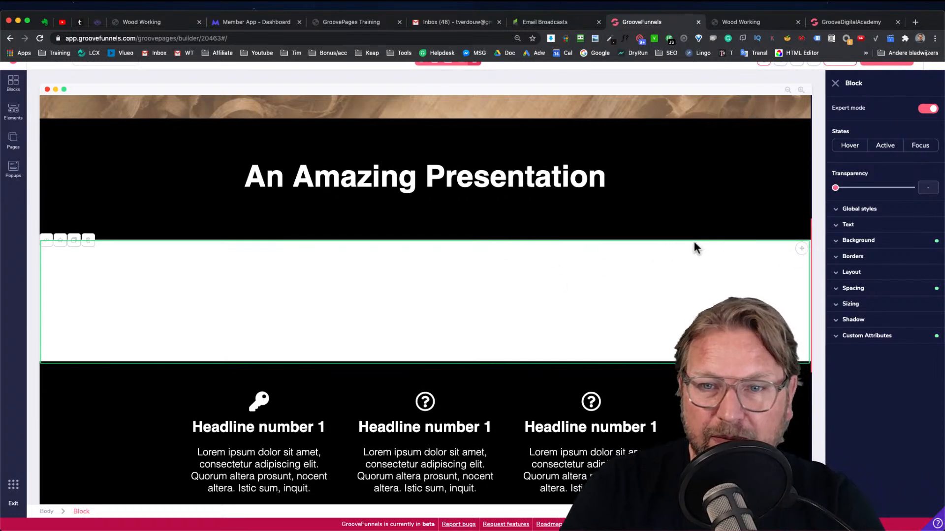
pyautogui.click(797, 257)
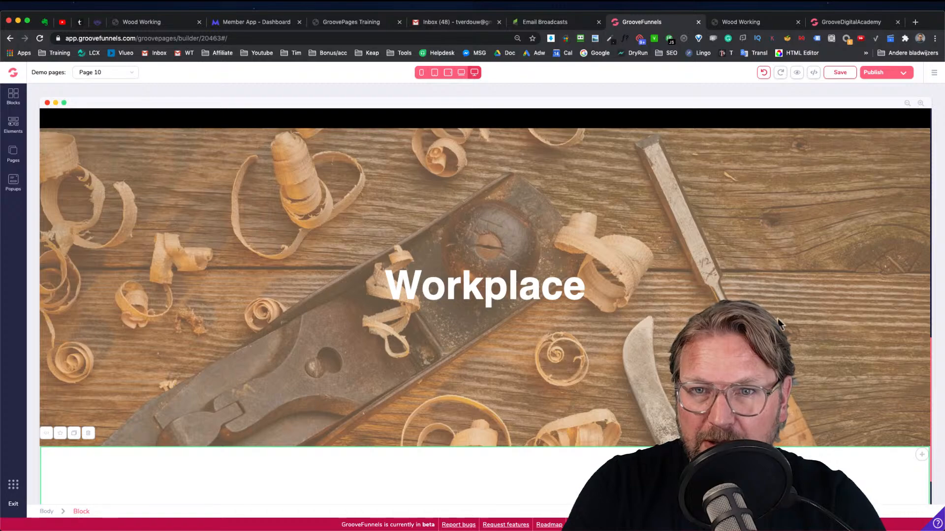
pyautogui.scroll(-2, 802, 305)
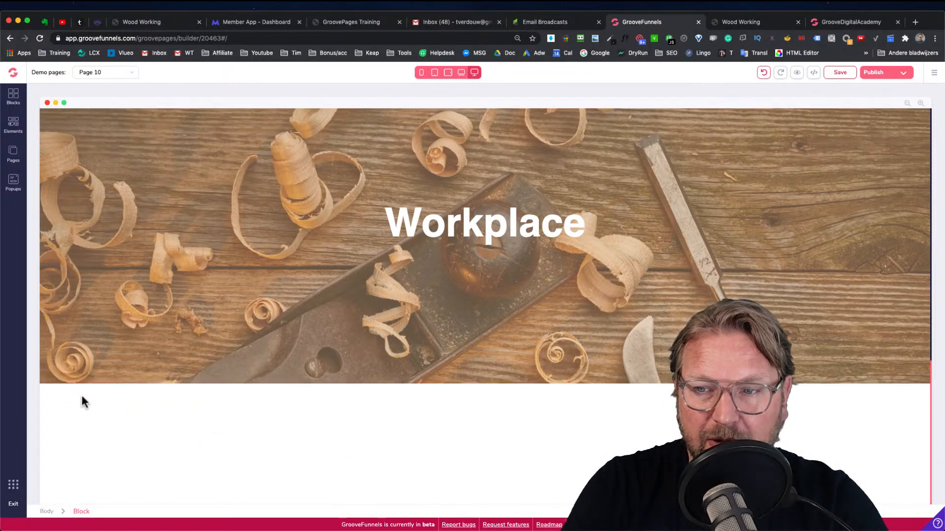
pyautogui.click(82, 402)
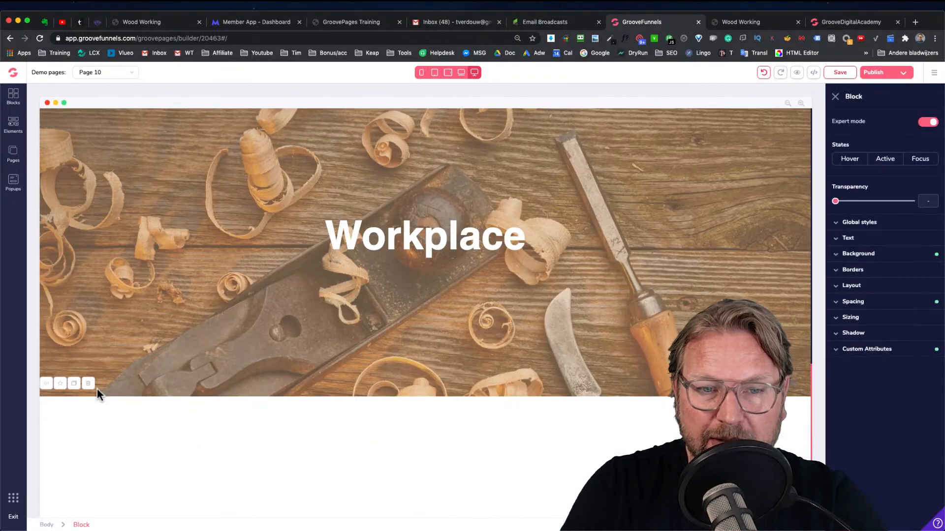
pyautogui.click(875, 255)
pyautogui.click(925, 273)
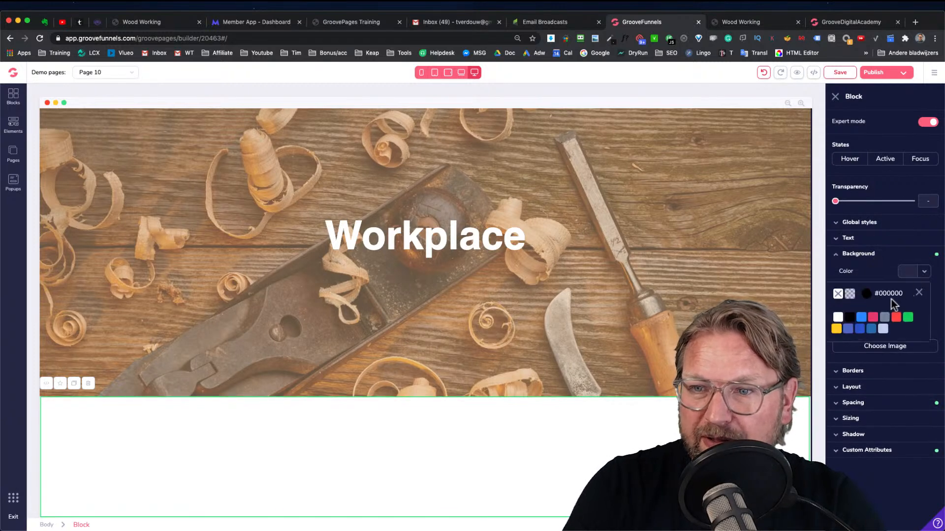
pyautogui.click(850, 317)
# Copy the heading "Do you have any questions?" from the preview site and paste it over the "An Amazing Presentation" heading
pyautogui.scroll(4, 579, 232)
pyautogui.scroll(-4, 579, 232)
pyautogui.scroll(2, 332, 192)
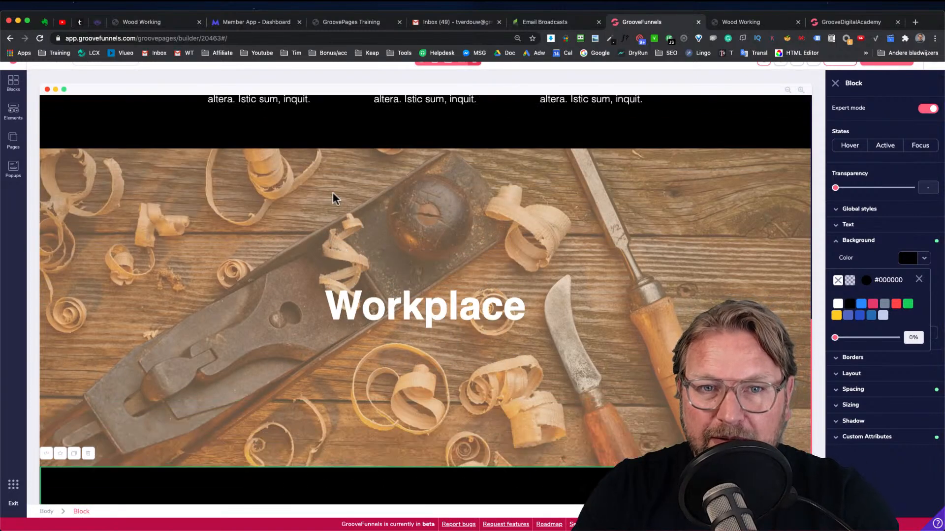
pyautogui.scroll(1, 333, 192)
pyautogui.scroll(-3, 256, 239)
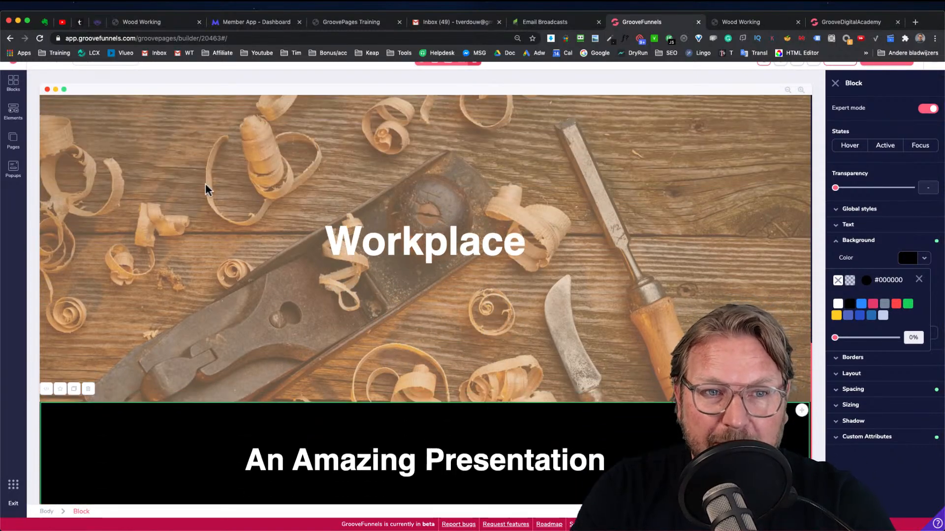
pyautogui.scroll(2, 206, 183)
pyautogui.scroll(-3, 200, 278)
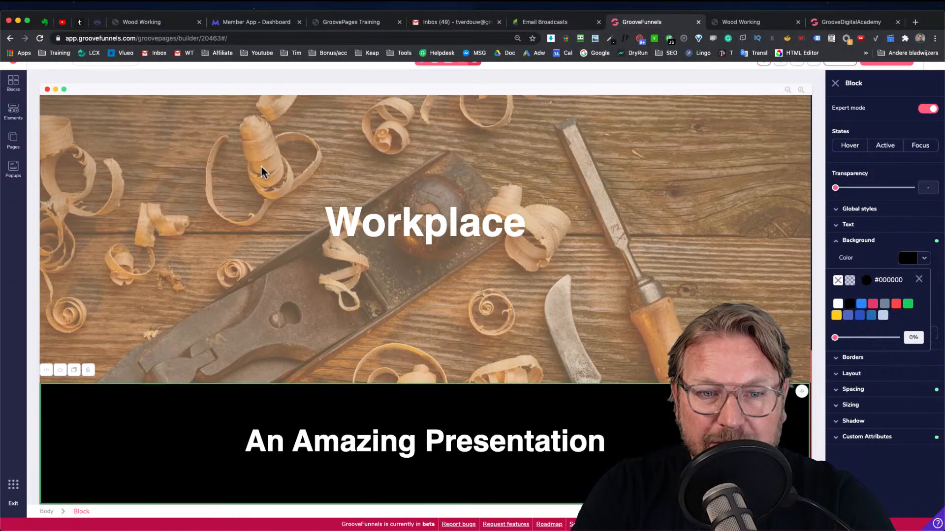
pyautogui.click(746, 22)
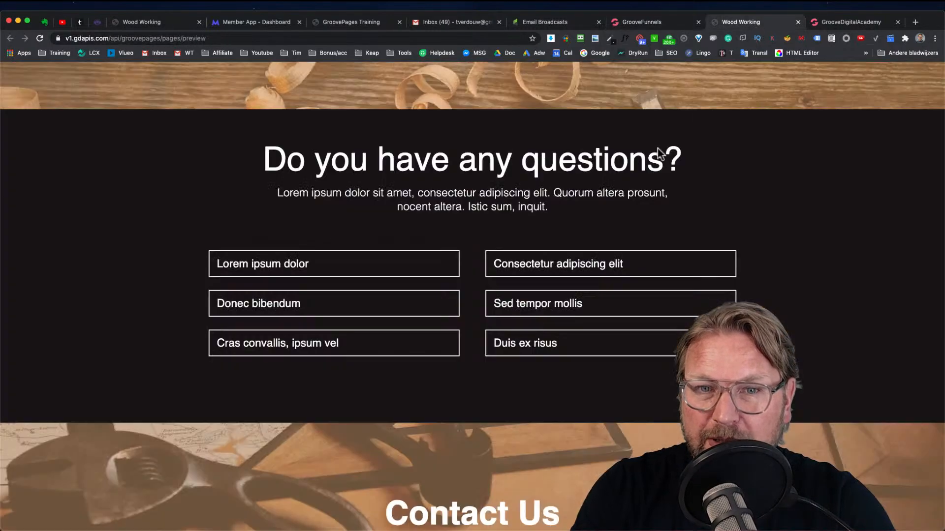
pyautogui.tripleClick(402, 164)
pyautogui.hotkey('ctrl', 'c')
pyautogui.click(650, 22)
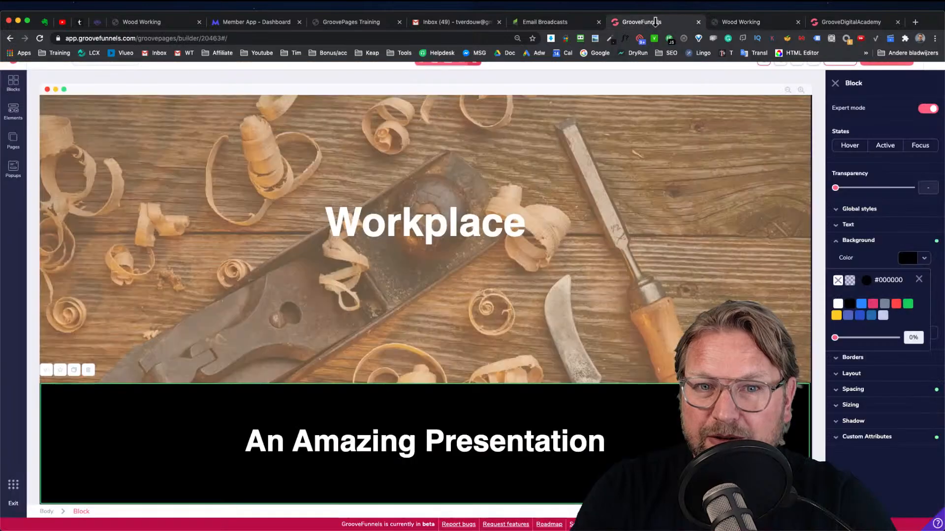
pyautogui.click(463, 442)
pyautogui.tripleClick(463, 443)
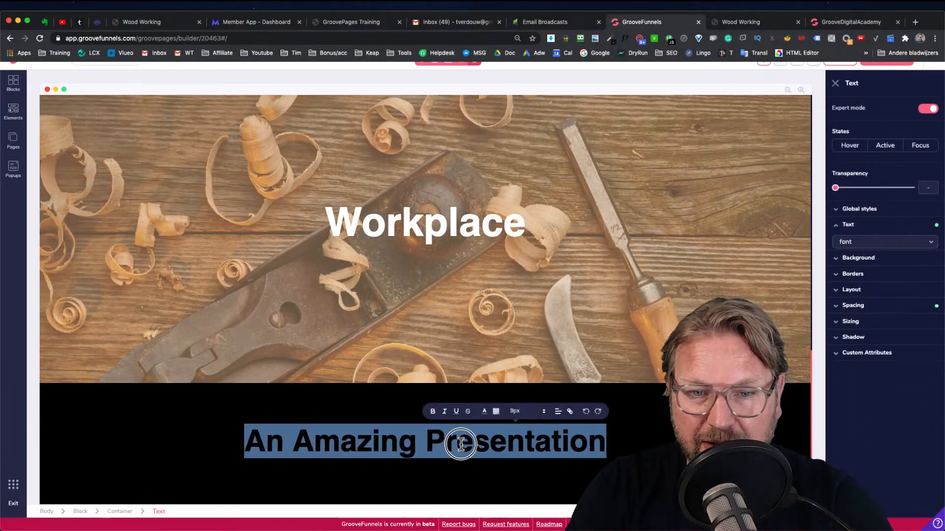
pyautogui.hotkey('ctrl', 'v')
pyautogui.press('BackSpace')
pyautogui.click(629, 343)
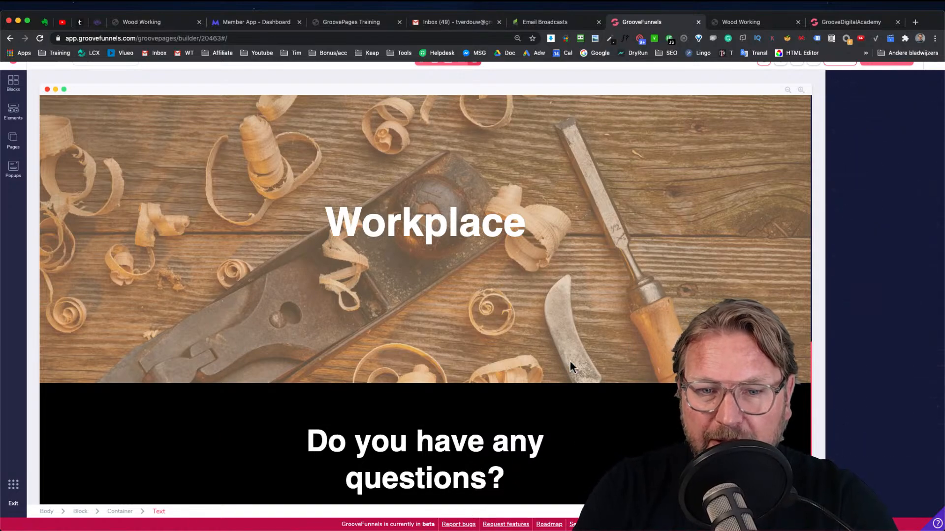
# Examine how the question boxes on the preview site expand and collapse
pyautogui.scroll(-1, 569, 362)
pyautogui.click(753, 23)
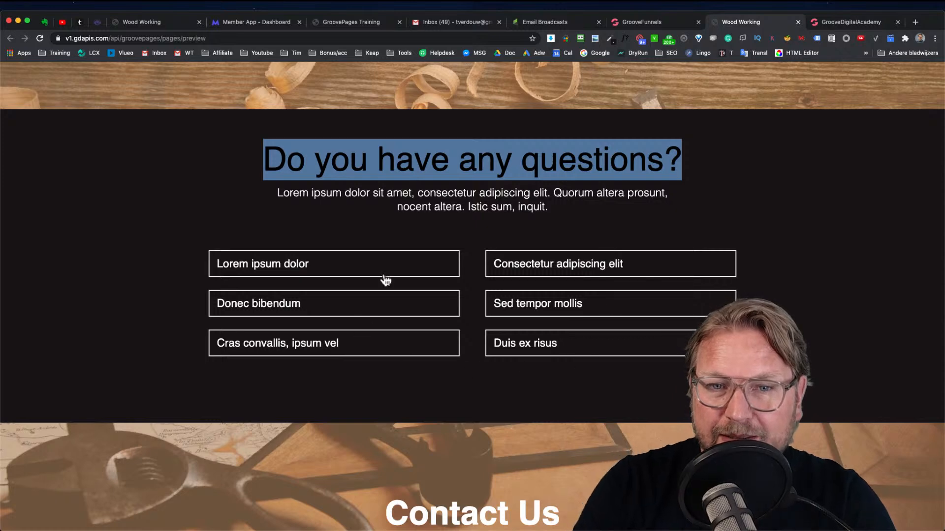
pyautogui.click(308, 264)
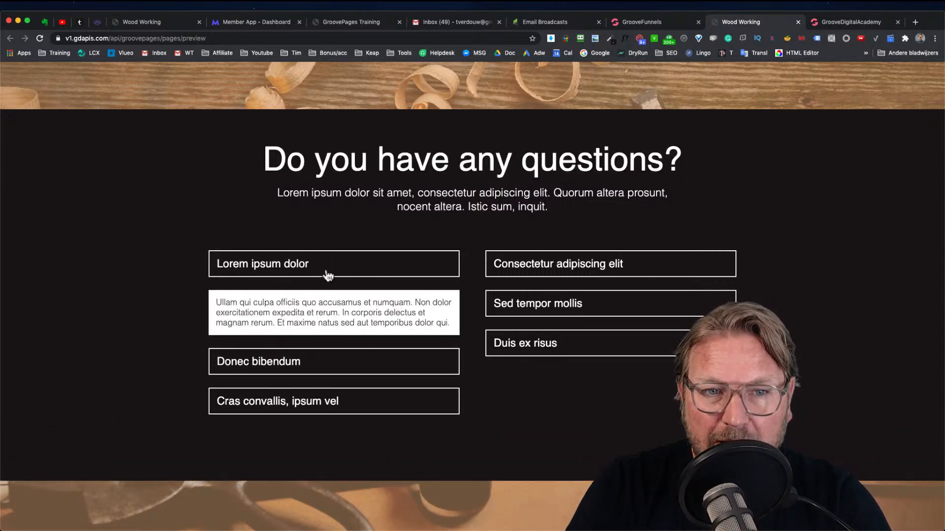
pyautogui.click(308, 268)
pyautogui.click(647, 21)
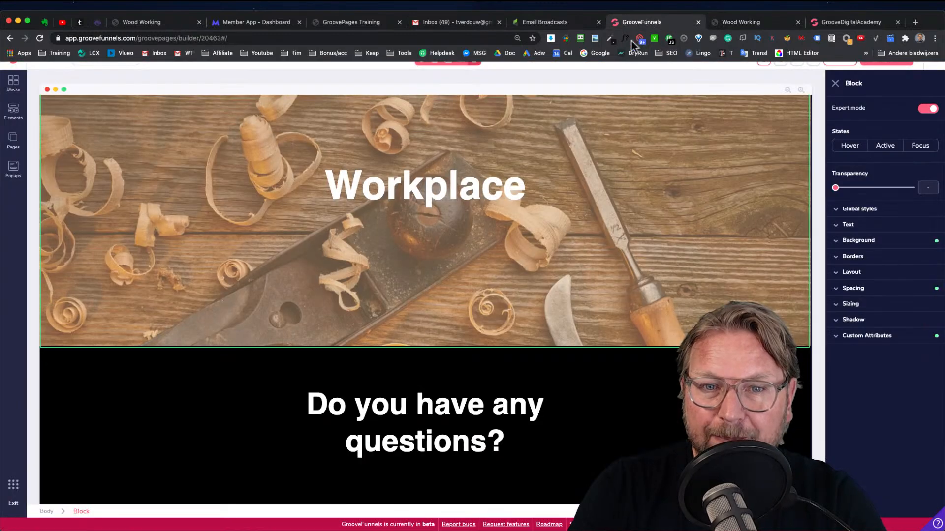
pyautogui.click(723, 22)
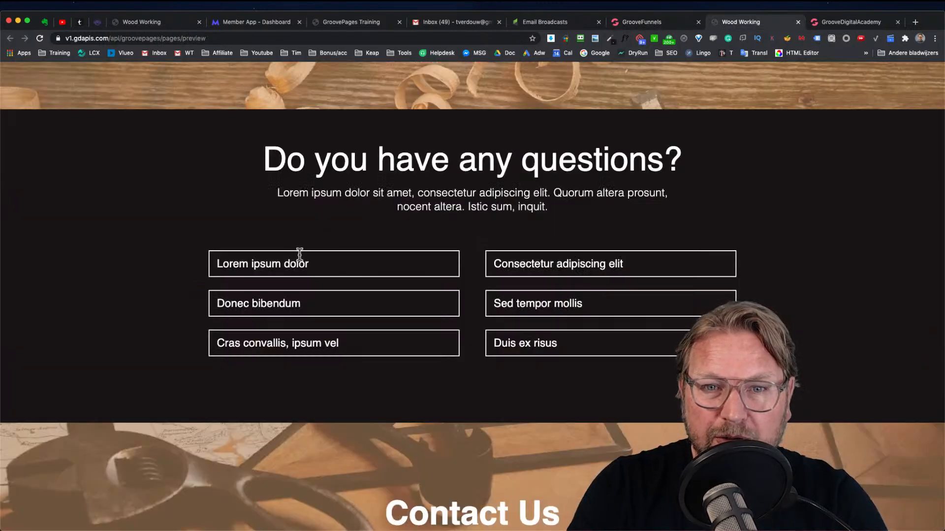
pyautogui.click(651, 22)
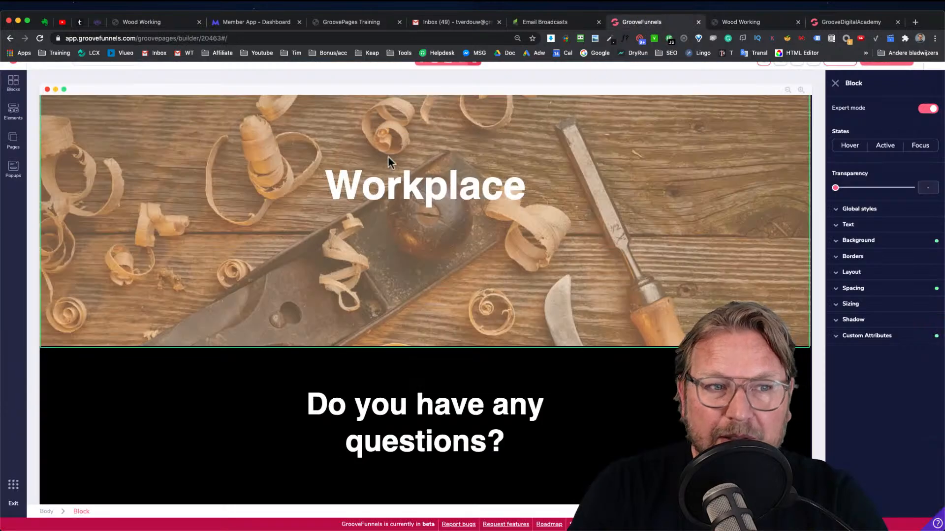
# Add a 2 Columns layout element beneath the "Do you have any questions?" heading
pyautogui.click(13, 112)
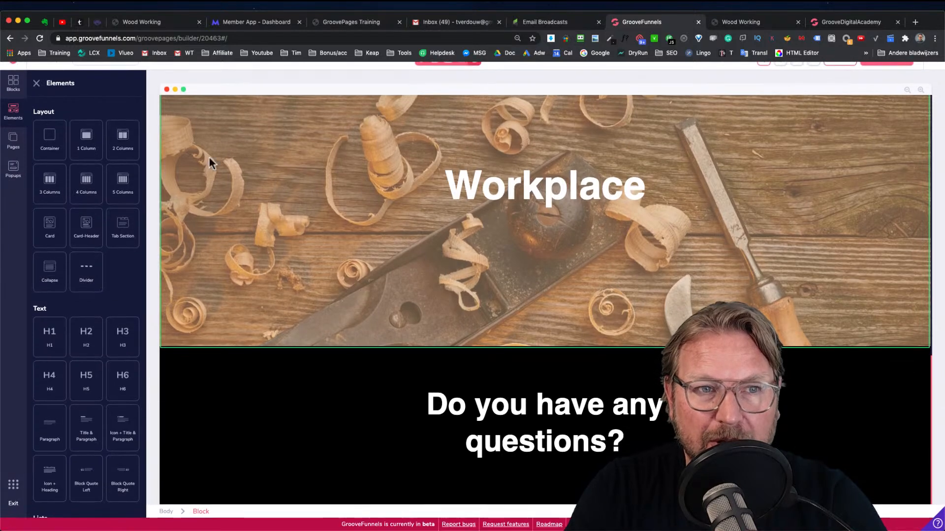
pyautogui.moveTo(133, 147); pyautogui.dragTo(536, 468)
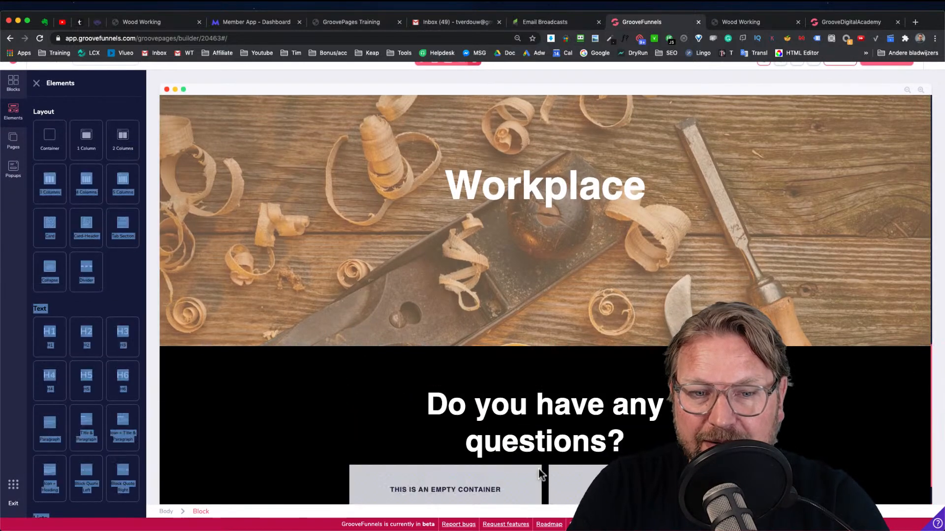
pyautogui.scroll(-2, 601, 451)
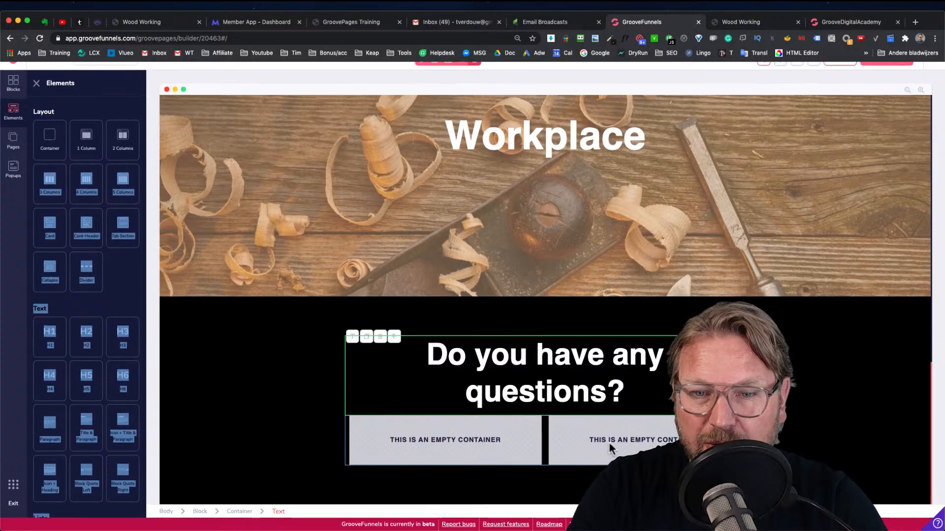
# Browse the elements list for an element to fill the question columns
pyautogui.click(119, 282)
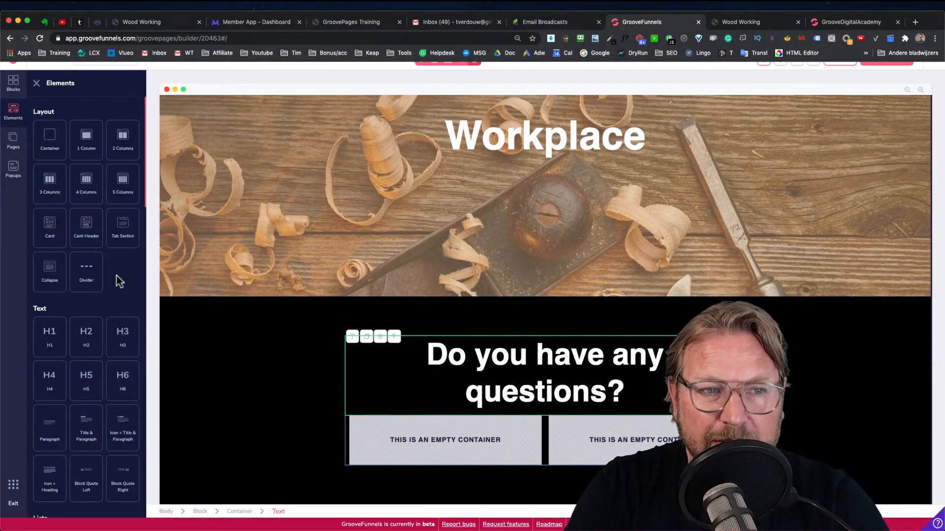
pyautogui.scroll(-7, 119, 303)
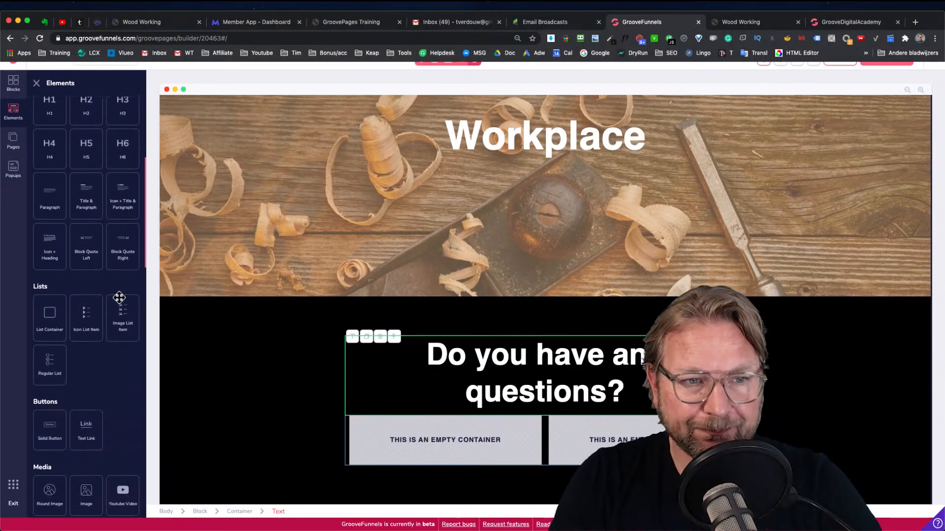
pyautogui.scroll(-3, 120, 300)
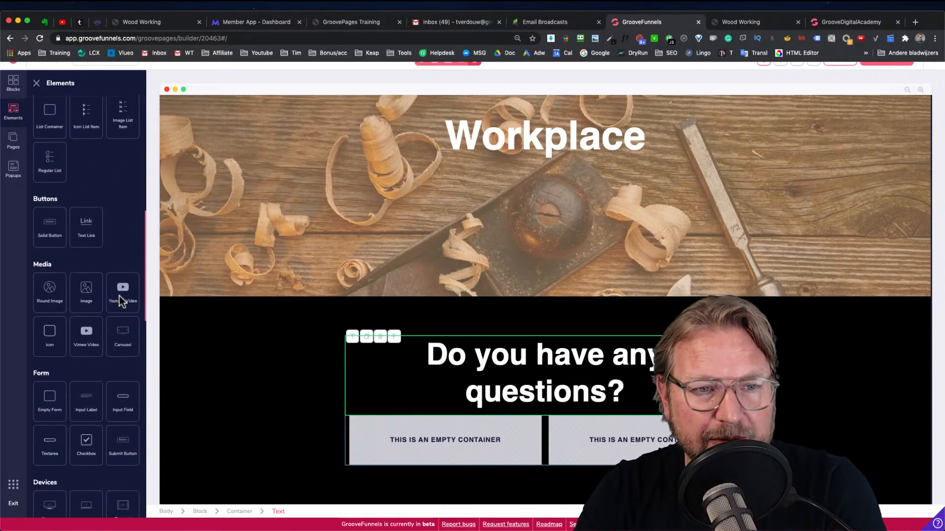
pyautogui.scroll(-3, 120, 297)
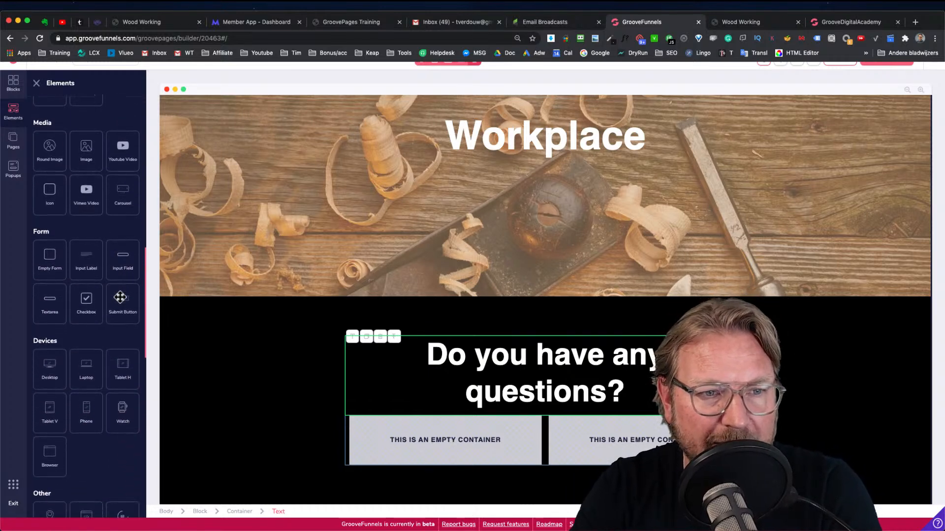
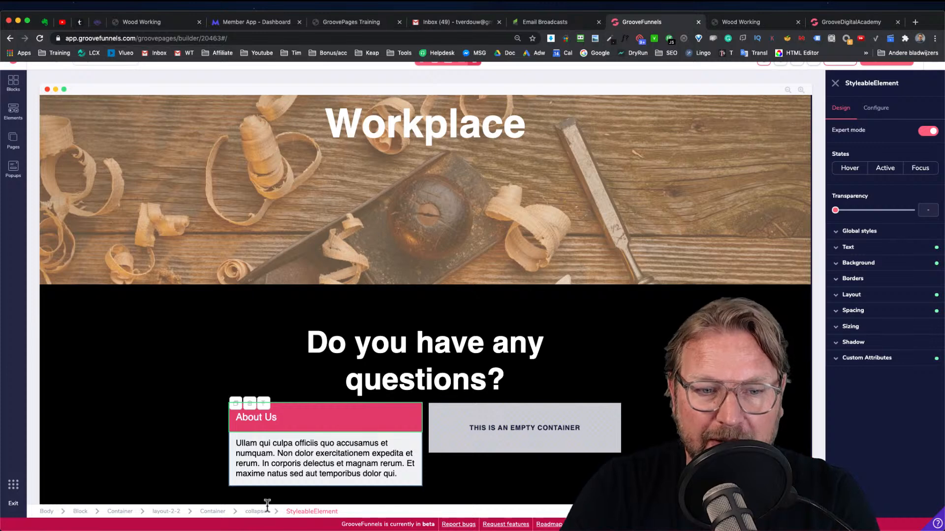
# Duplicate the About Us collapse element and move the copy into the empty right column
pyautogui.click(254, 512)
pyautogui.click(213, 513)
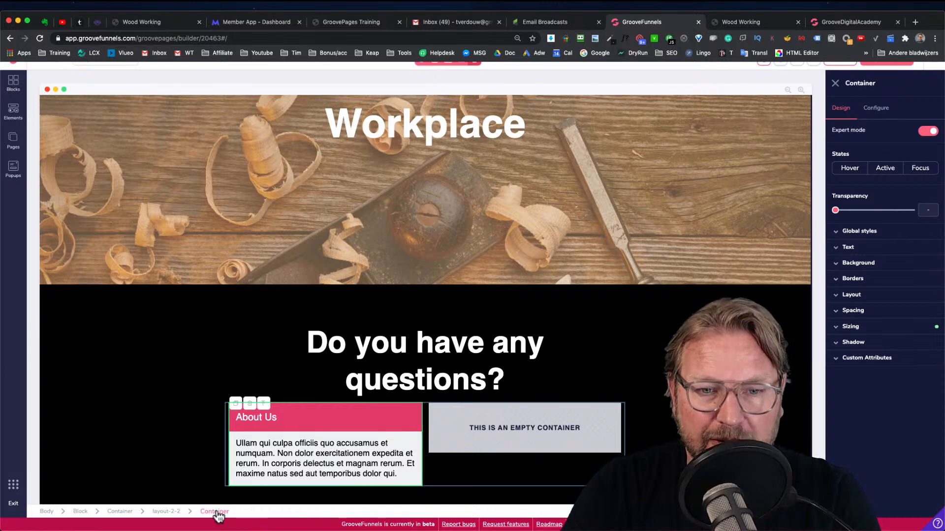
pyautogui.click(307, 441)
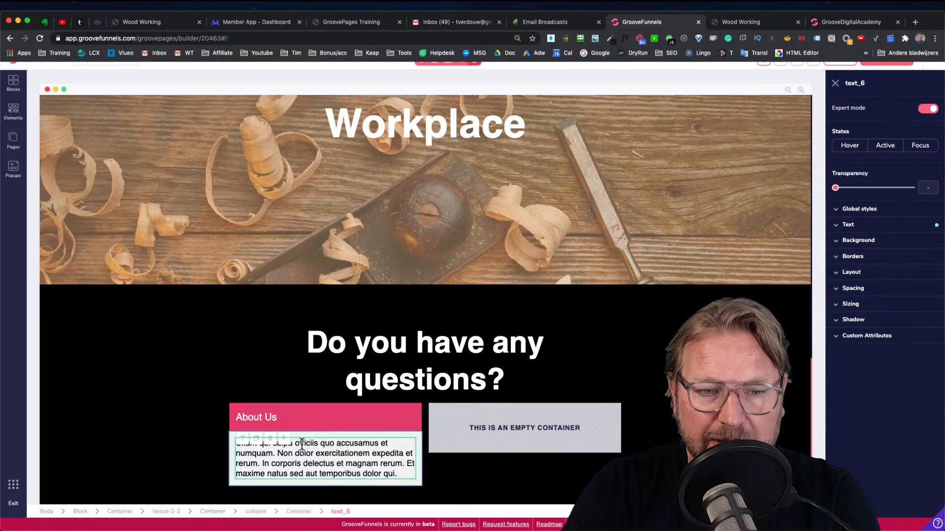
pyautogui.click(255, 513)
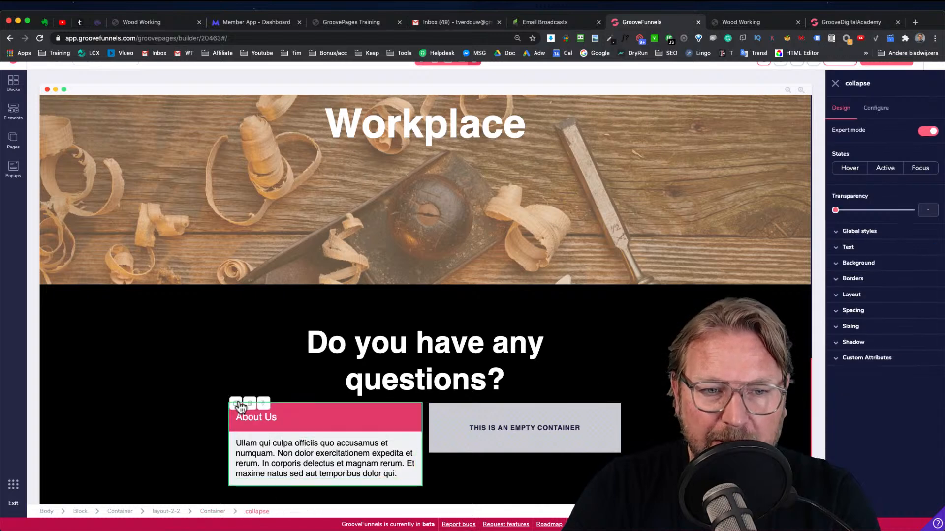
pyautogui.scroll(-2, 399, 436)
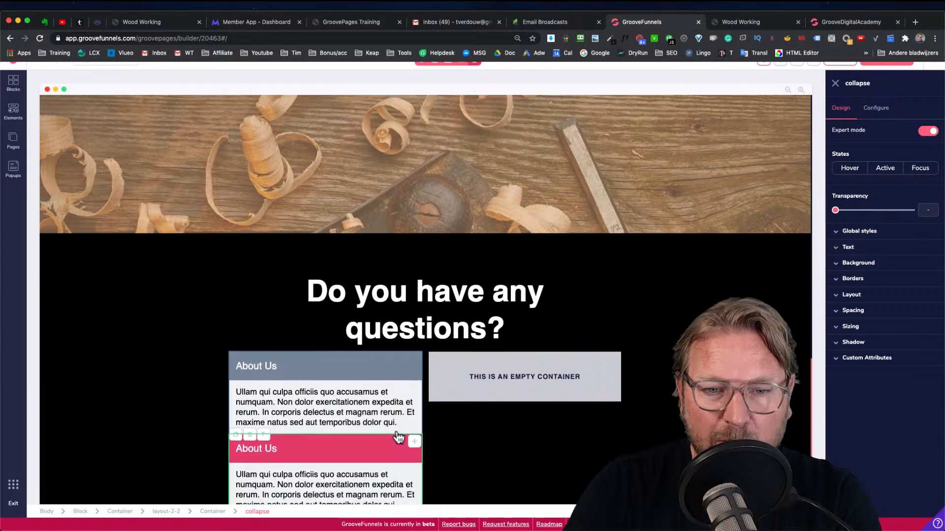
pyautogui.moveTo(422, 415); pyautogui.dragTo(523, 409)
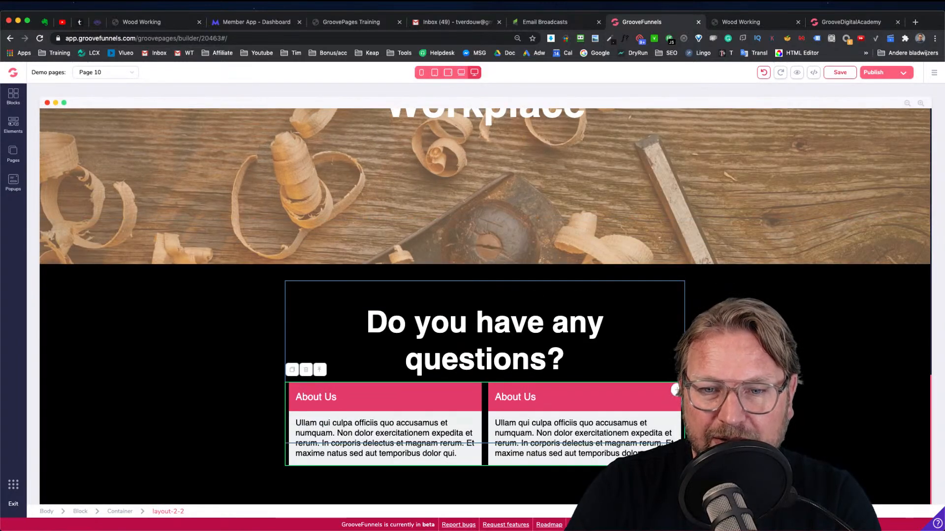
# Save the page
pyautogui.click(840, 74)
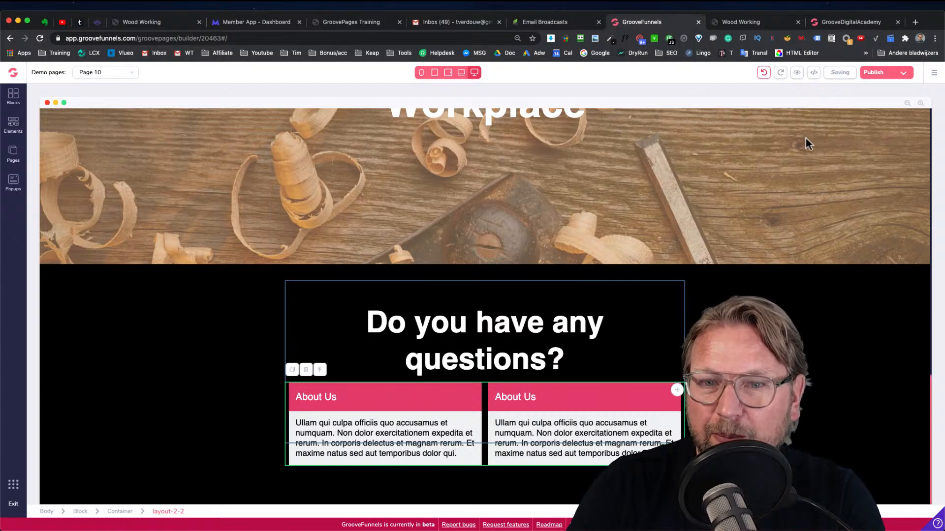
pyautogui.scroll(1, 424, 258)
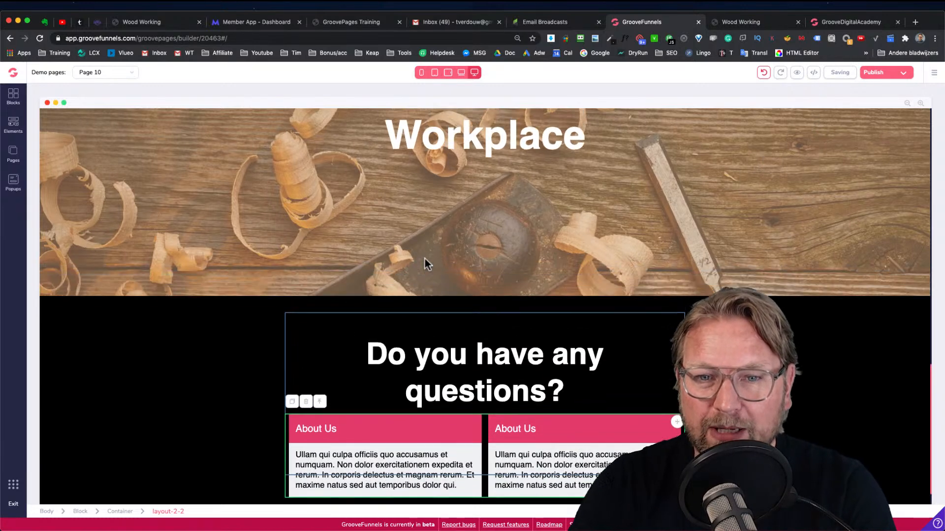
pyautogui.scroll(-1, 459, 312)
pyautogui.scroll(9, 512, 230)
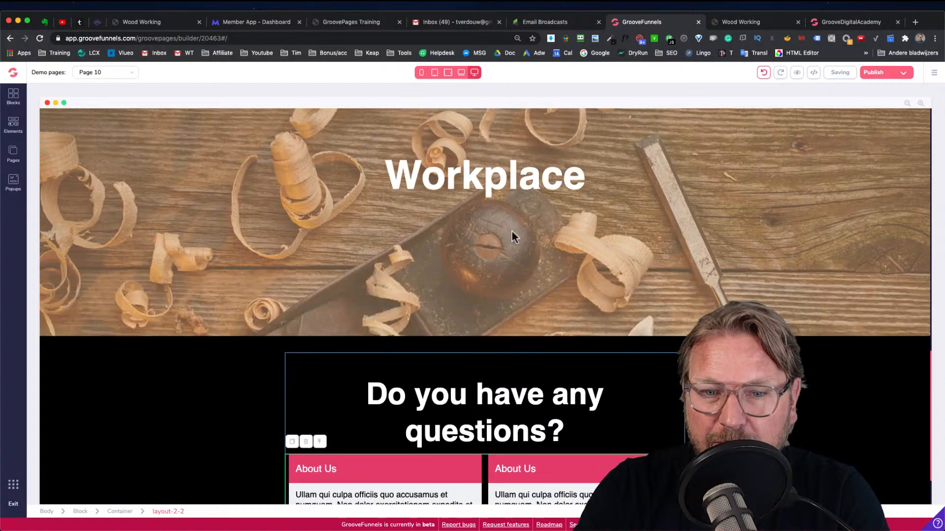
pyautogui.scroll(-6, 512, 231)
pyautogui.scroll(-2, 512, 232)
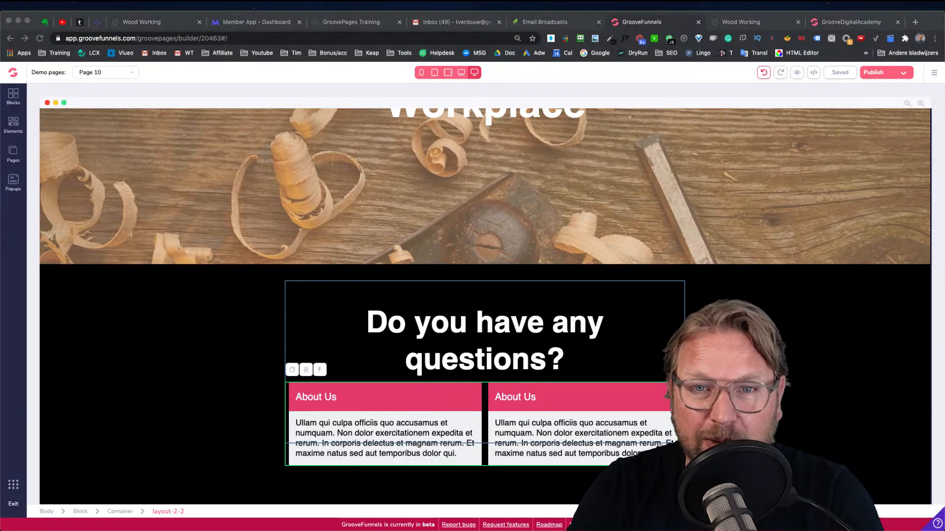
# Duplicate the two-column row of question boxes and give the new row a top margin of 1.25rem
pyautogui.click(104, 218)
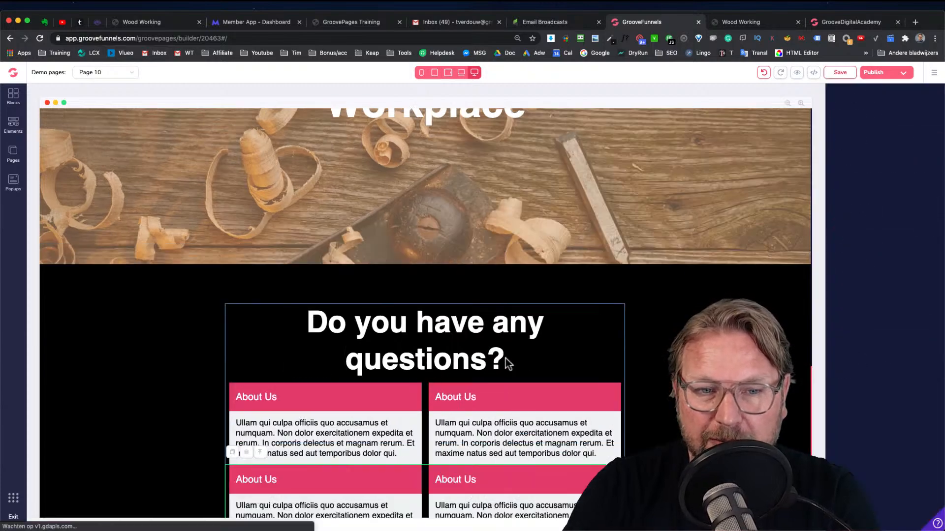
pyautogui.scroll(-2, 412, 378)
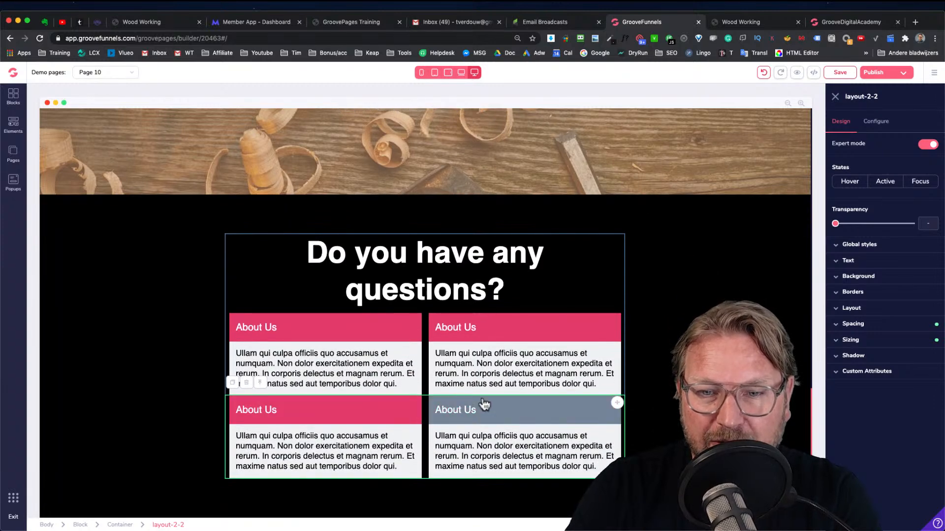
pyautogui.click(859, 324)
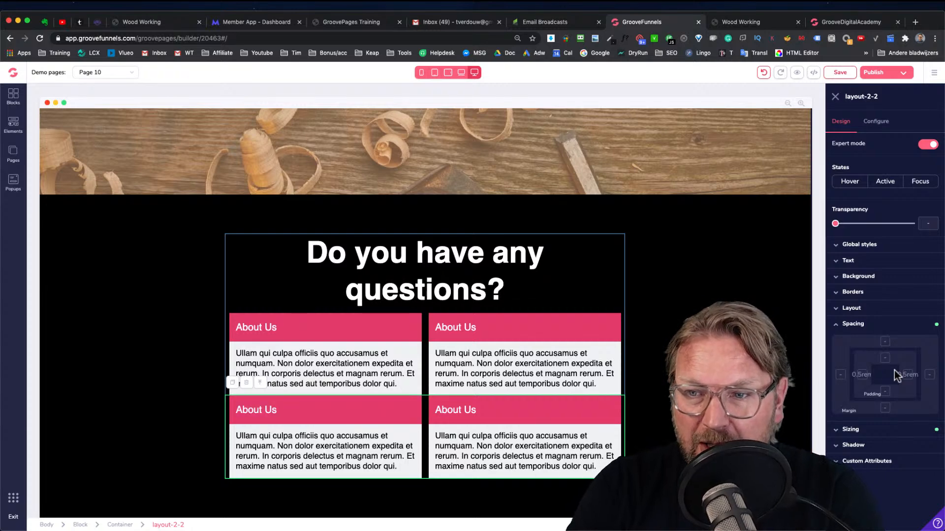
pyautogui.click(885, 343)
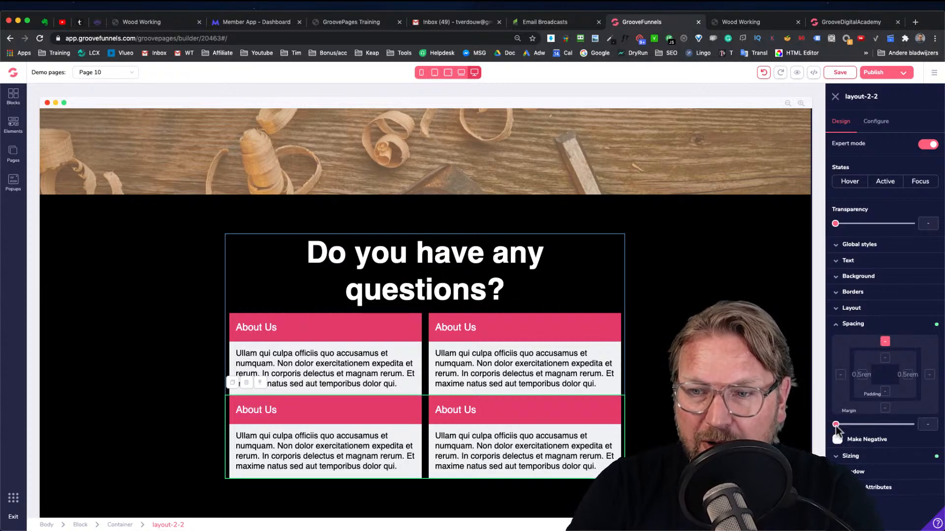
pyautogui.moveTo(839, 424); pyautogui.dragTo(858, 424)
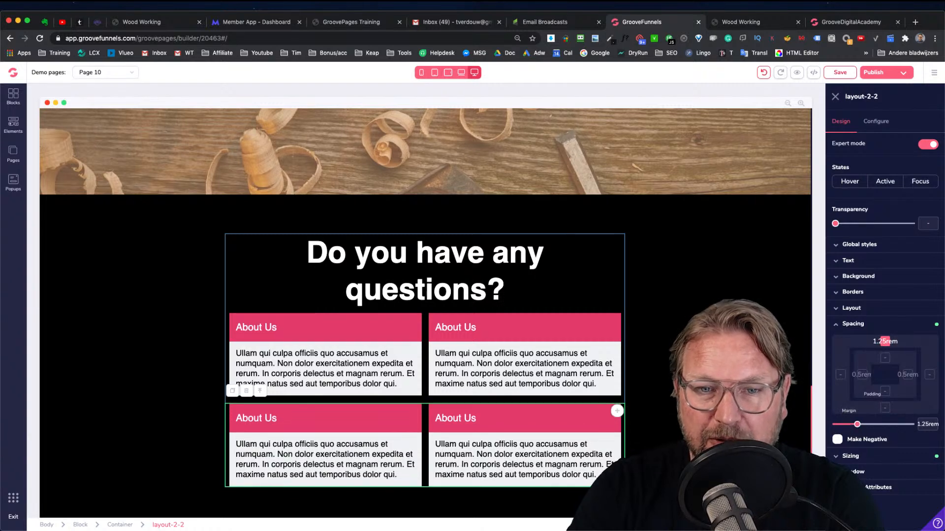
# Set the bottom-right question box's default state to Closed and update it
pyautogui.click(688, 392)
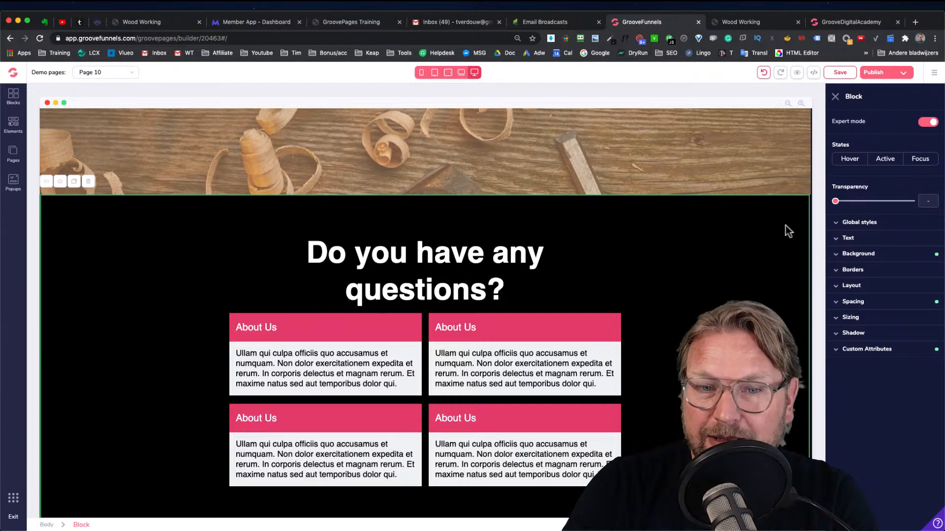
pyautogui.click(525, 418)
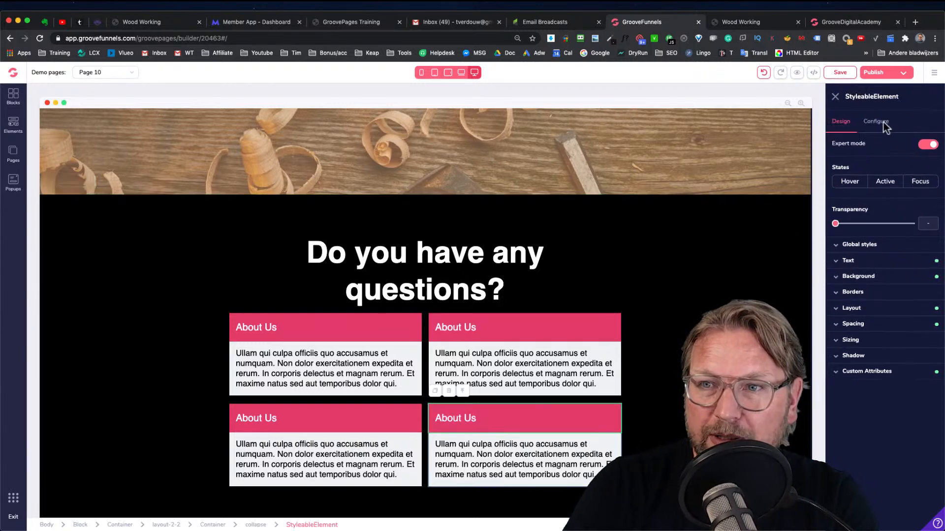
pyautogui.click(872, 121)
pyautogui.click(860, 270)
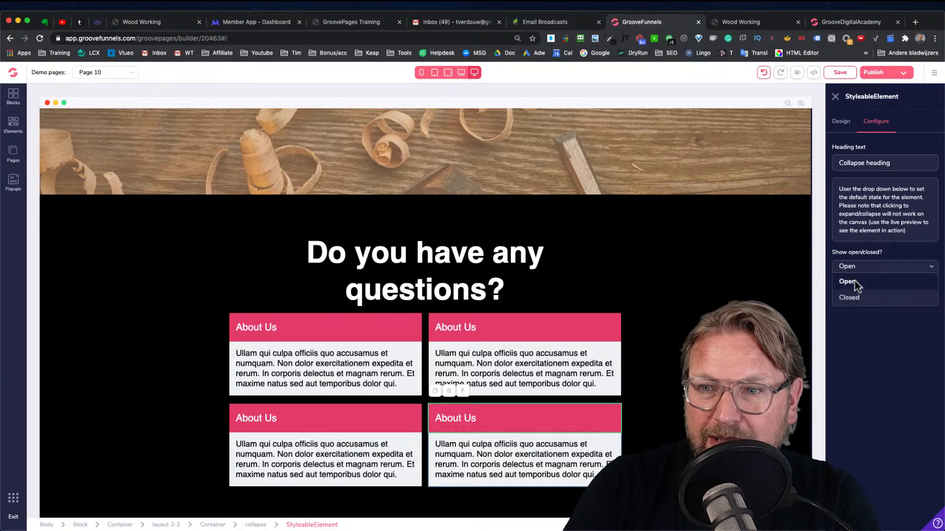
pyautogui.click(852, 295)
pyautogui.click(885, 298)
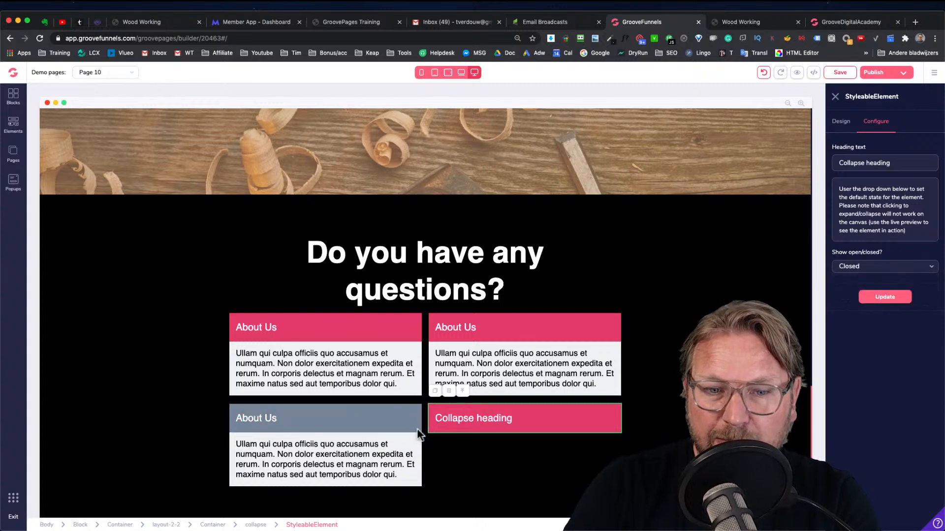
# Try to set the bottom-left question box's default state to Closed
pyautogui.click(397, 420)
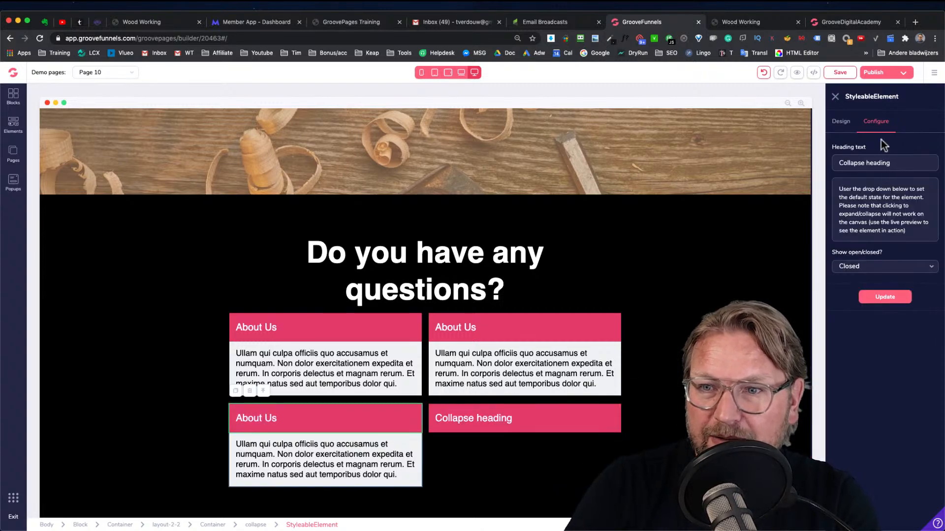
pyautogui.click(883, 270)
pyautogui.click(852, 295)
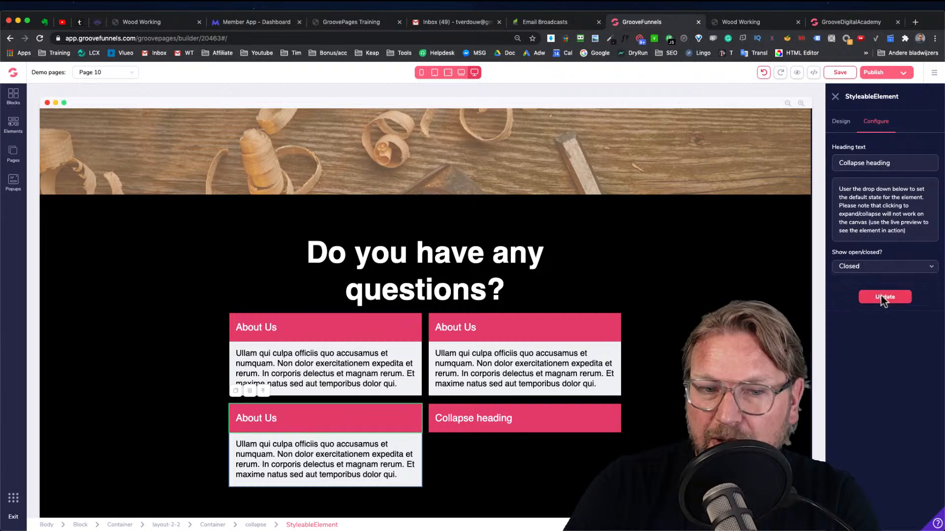
pyautogui.click(884, 298)
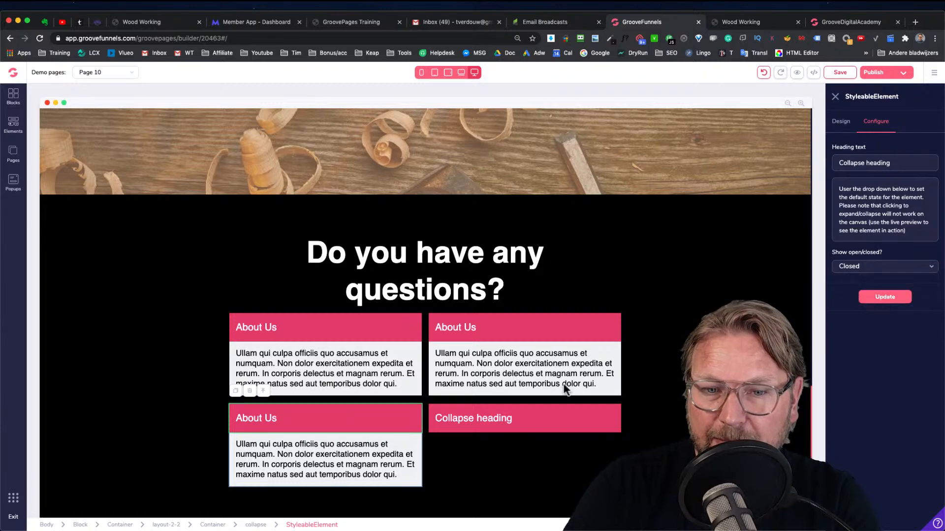
pyautogui.click(396, 427)
pyautogui.click(878, 268)
pyautogui.click(849, 302)
pyautogui.click(890, 297)
pyautogui.click(885, 268)
pyautogui.click(876, 270)
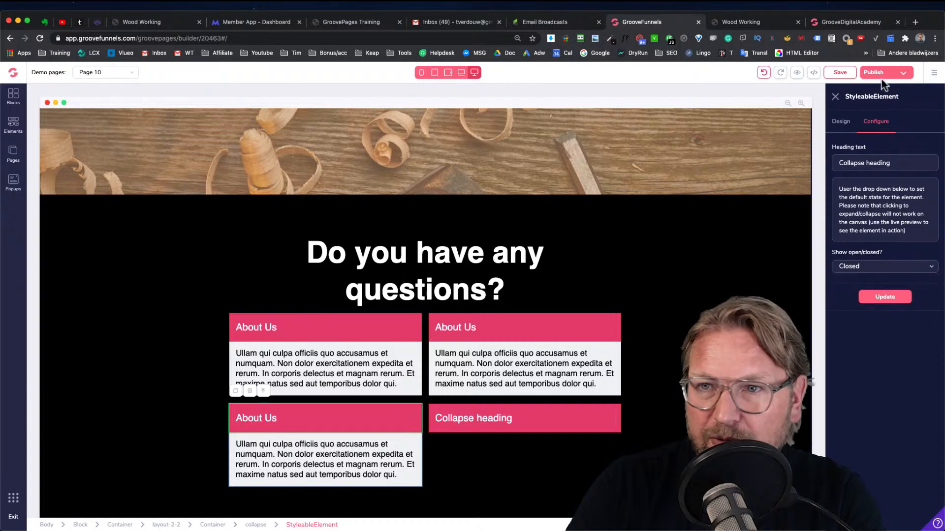
# Save the page again
pyautogui.click(839, 71)
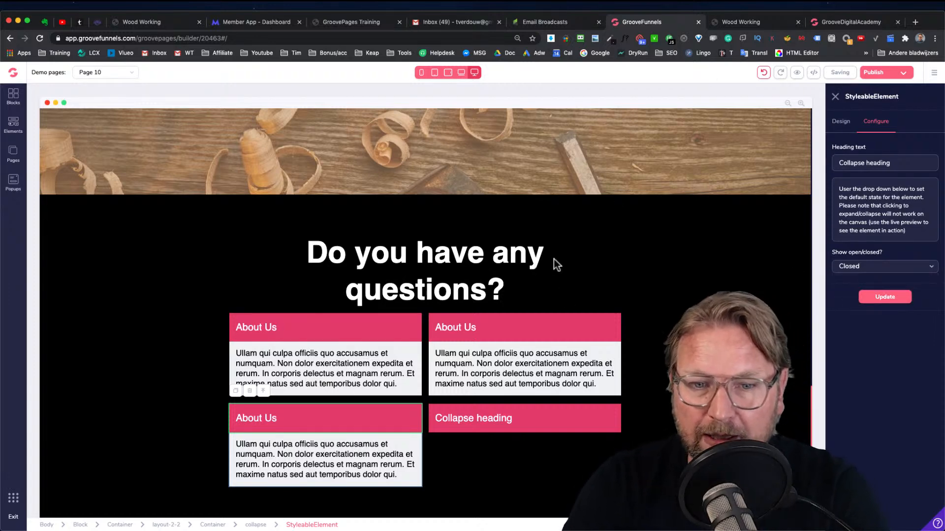
pyautogui.scroll(8, 559, 258)
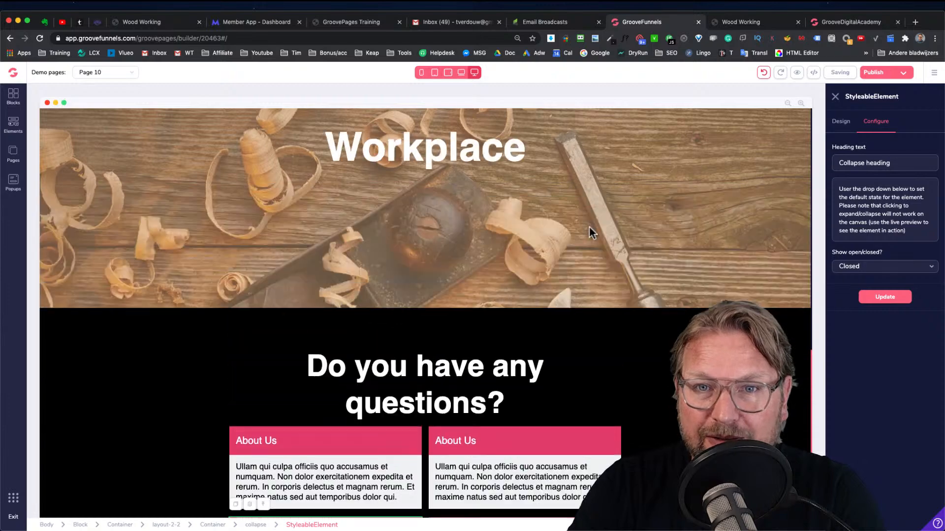
pyautogui.scroll(8, 606, 183)
pyautogui.scroll(-8, 601, 200)
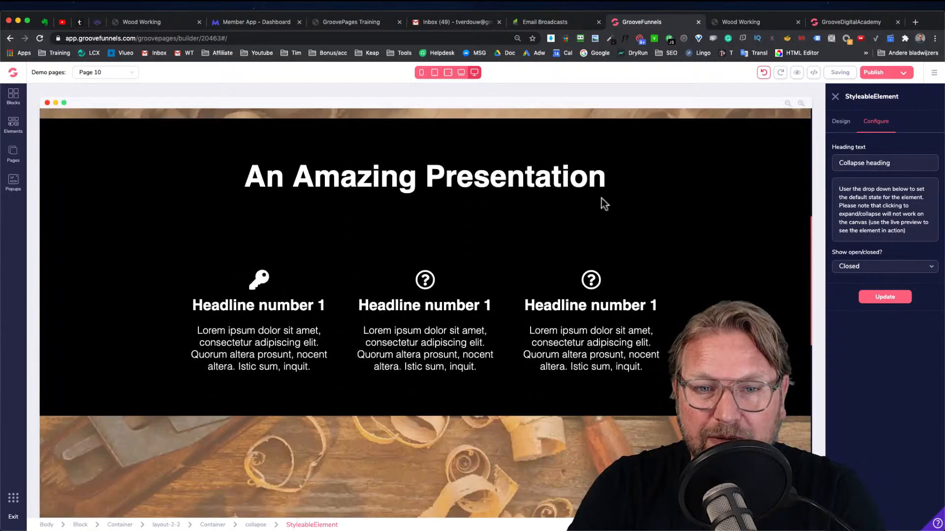
pyautogui.scroll(-10, 601, 199)
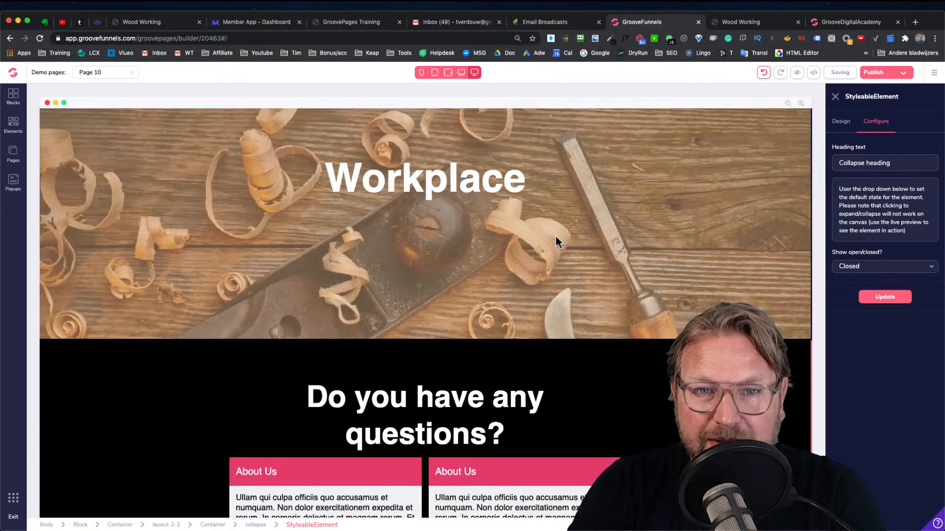
pyautogui.scroll(-1, 560, 241)
# Review the Contact Us section on the preview site
pyautogui.click(734, 25)
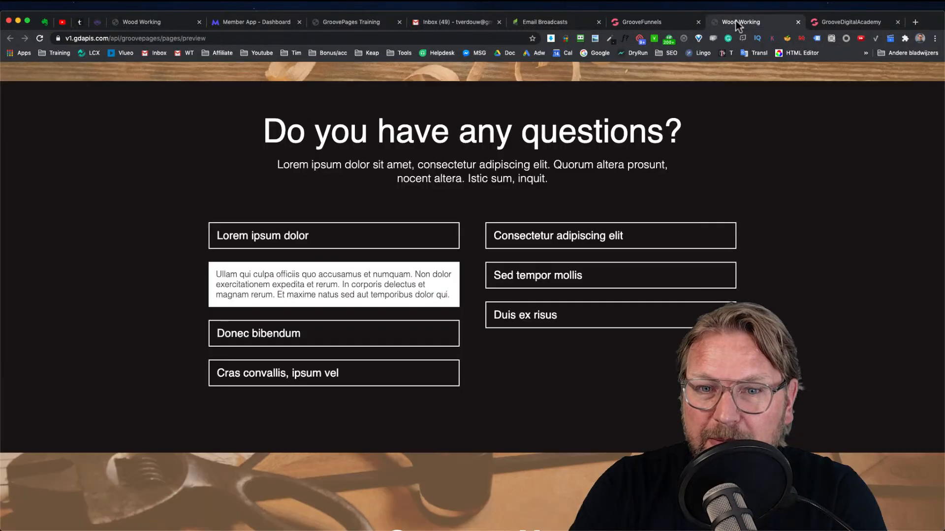
pyautogui.scroll(-5, 647, 200)
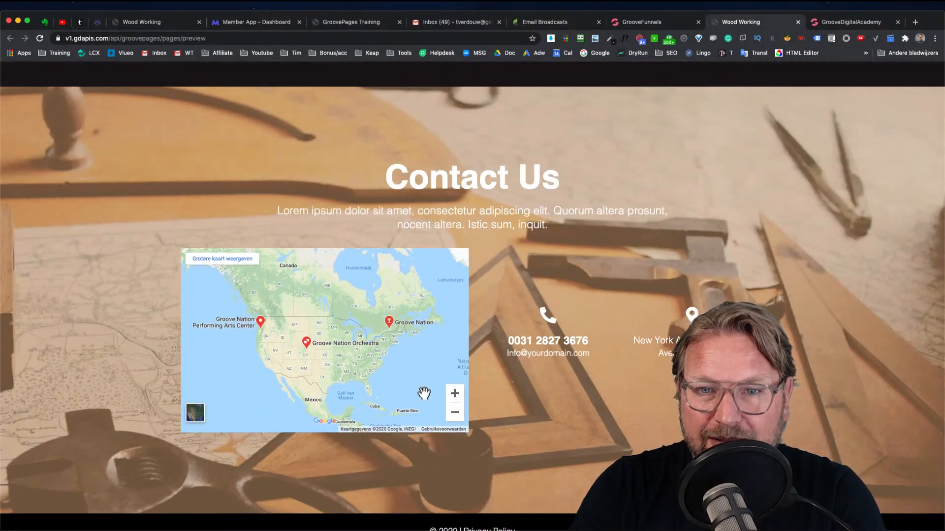
pyautogui.click(642, 22)
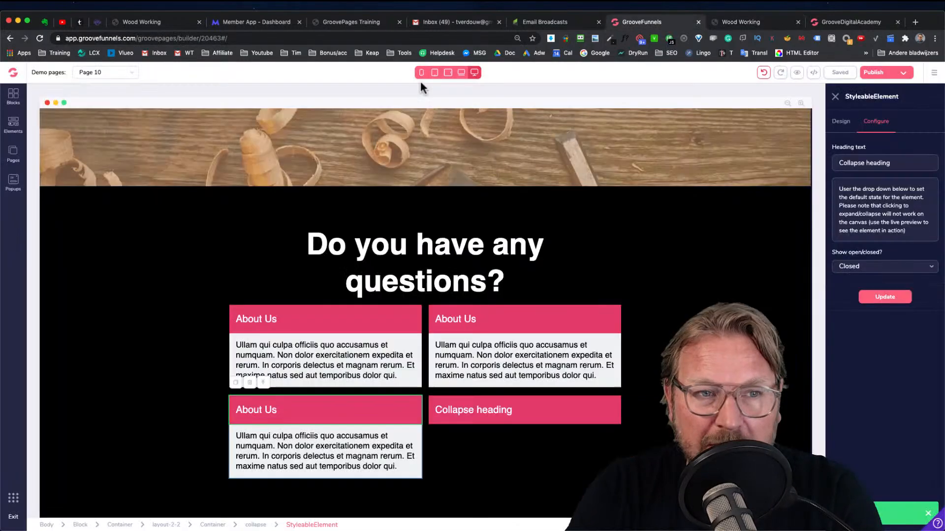
# Open the wireframe blocks and compare the builder page with the Contact Us section on the preview site
pyautogui.click(15, 99)
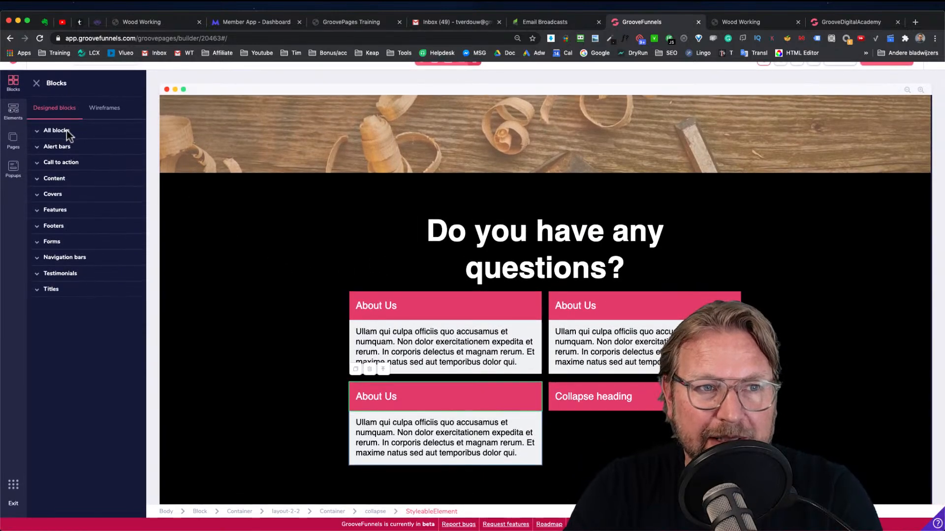
pyautogui.click(102, 111)
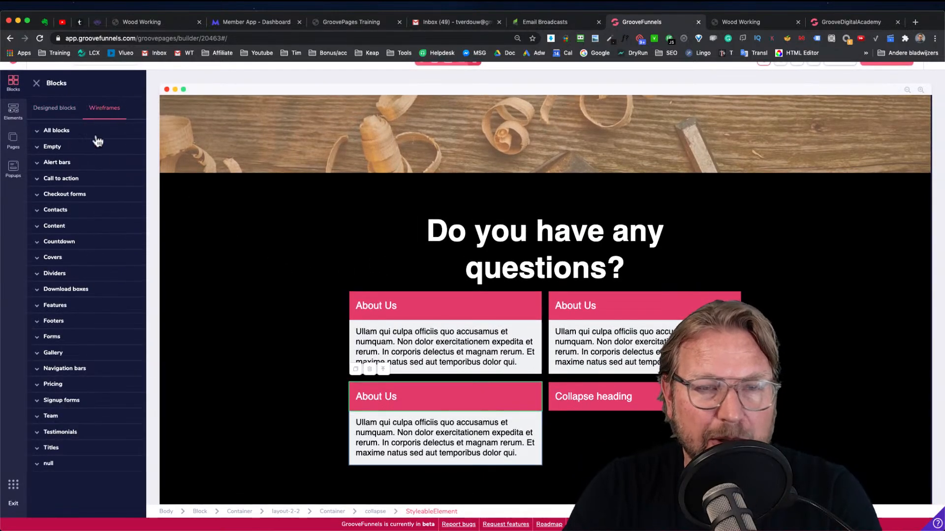
pyautogui.click(752, 25)
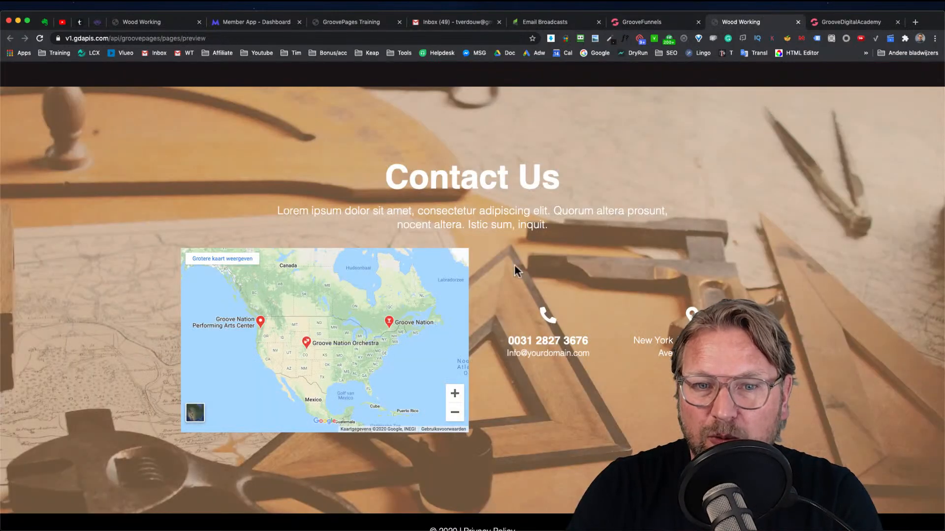
pyautogui.click(665, 23)
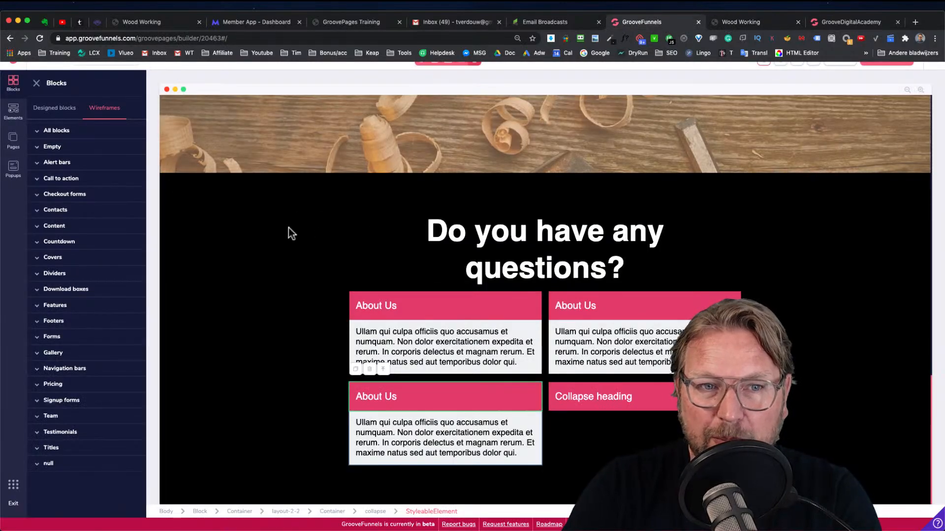
pyautogui.click(287, 230)
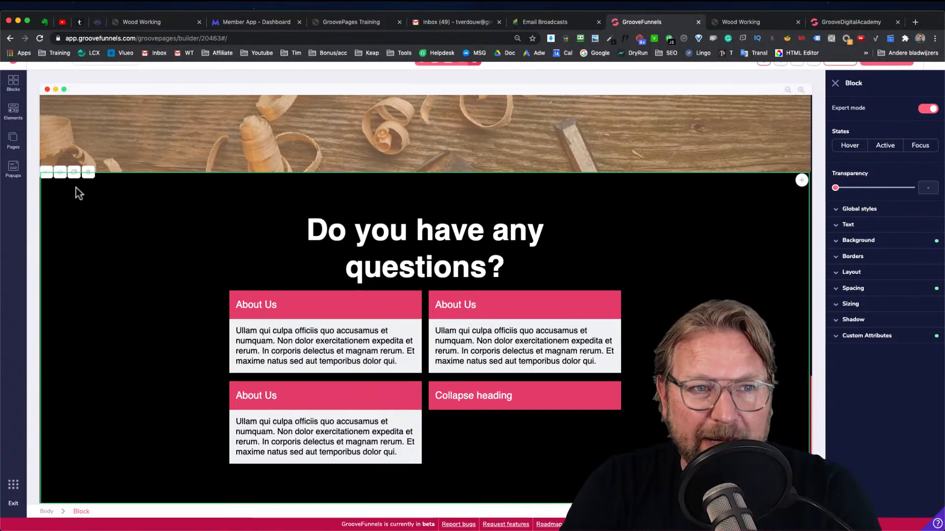
# Add a wireframe block with an image placeholder beside a headline, text and button to the page
pyautogui.click(14, 89)
pyautogui.click(101, 115)
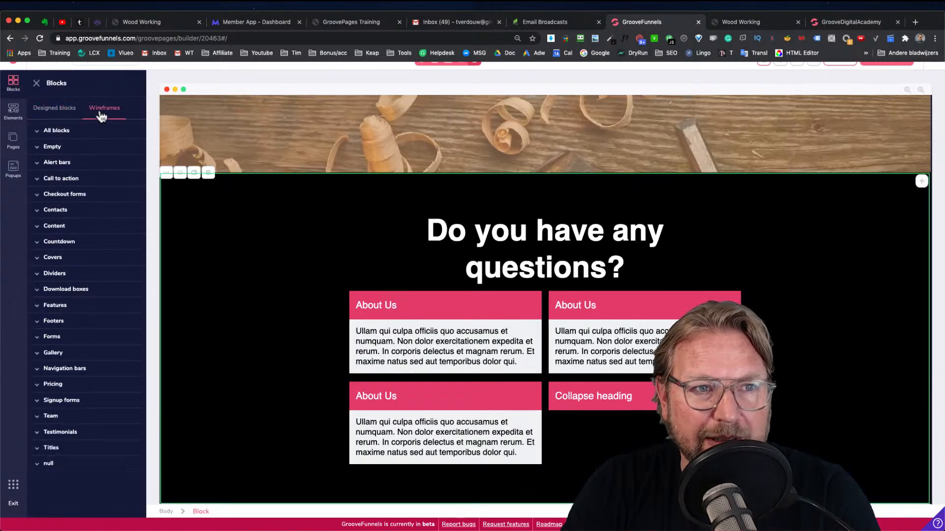
pyautogui.click(53, 130)
pyautogui.scroll(-10, 89, 212)
pyautogui.scroll(-3, 90, 214)
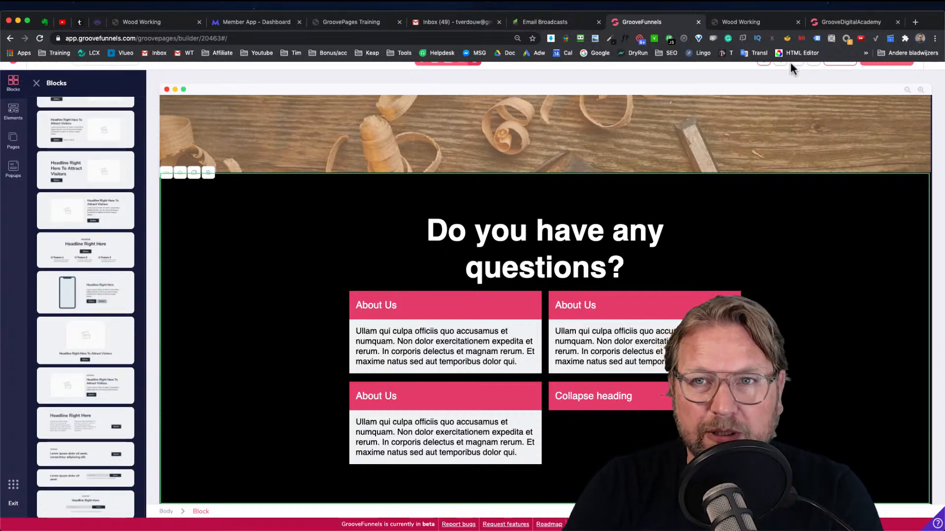
pyautogui.click(739, 25)
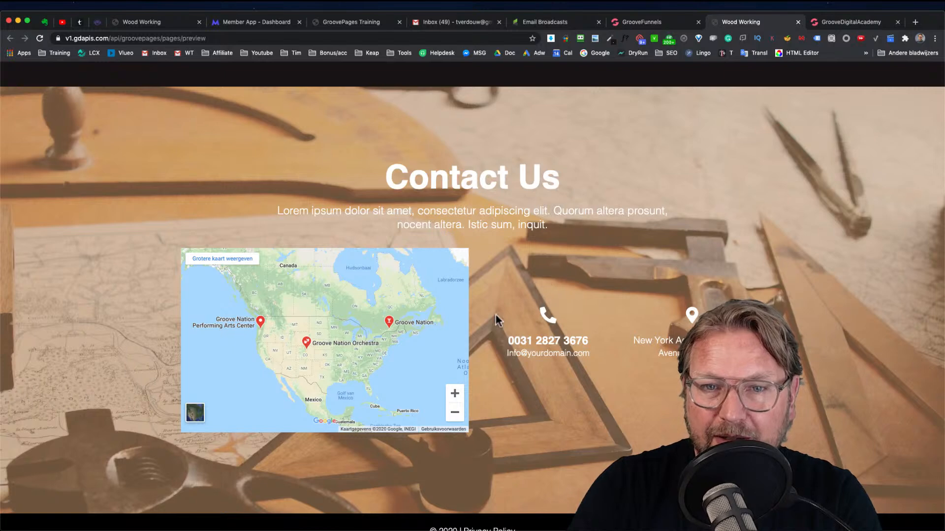
pyautogui.click(647, 25)
pyautogui.scroll(-3, 101, 305)
pyautogui.scroll(-2, 101, 305)
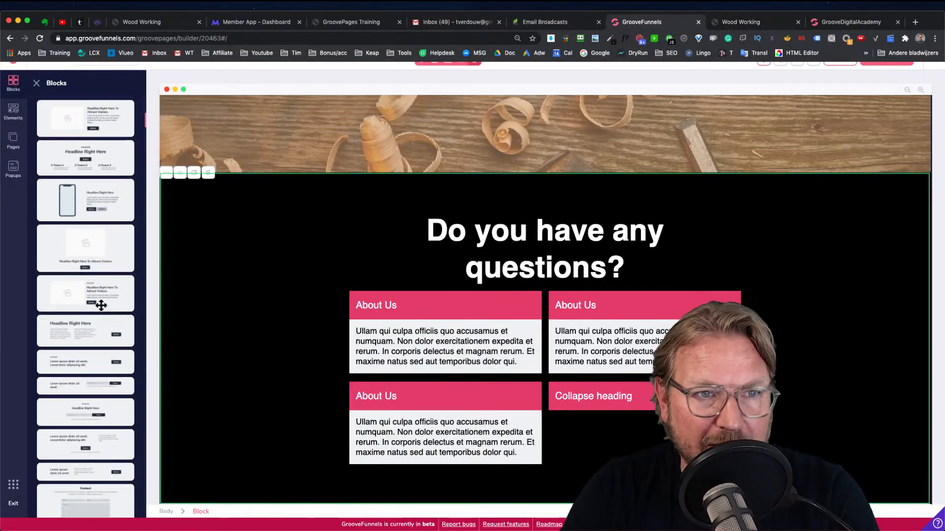
pyautogui.scroll(4, 103, 271)
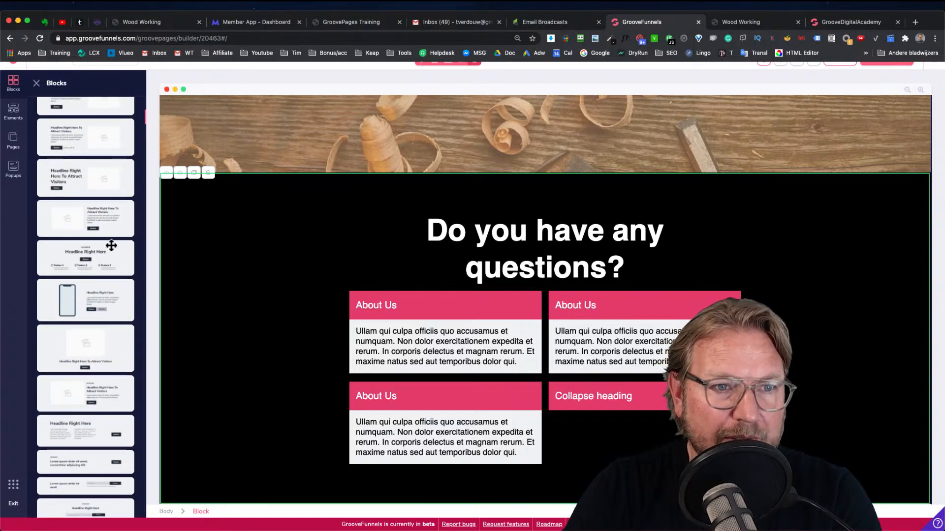
pyautogui.moveTo(66, 223); pyautogui.dragTo(457, 483)
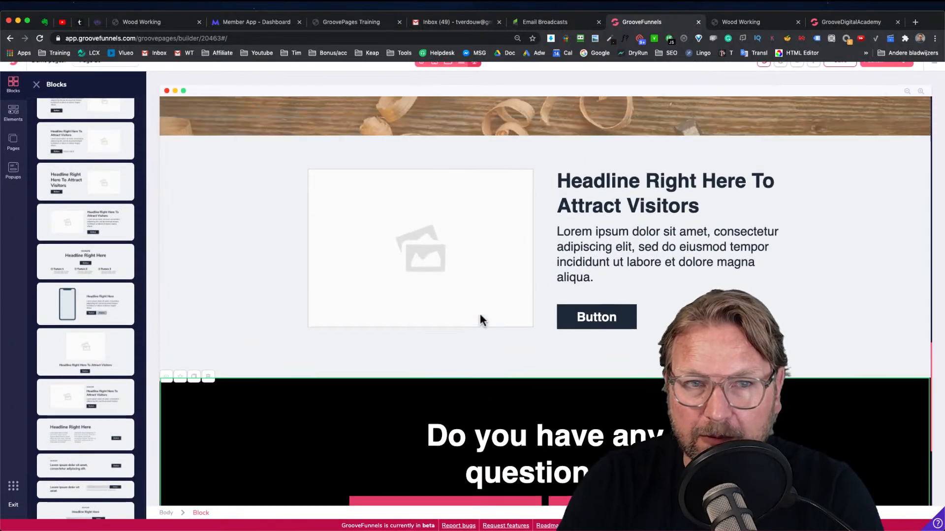
# Move the new image-and-headline block below the questions section
pyautogui.click(821, 207)
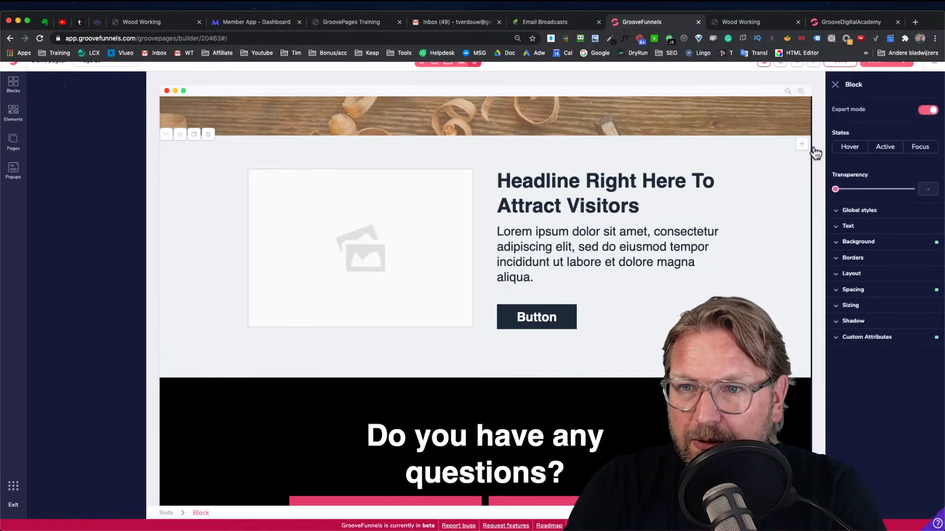
pyautogui.moveTo(802, 146); pyautogui.dragTo(699, 394)
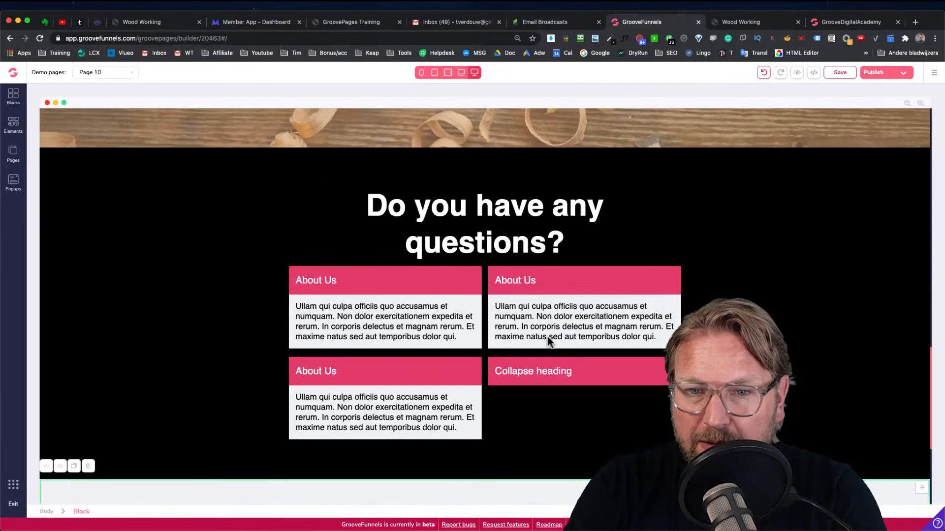
# Set the new block's background image to the wood shavings photo from the image library
pyautogui.scroll(-5, 550, 341)
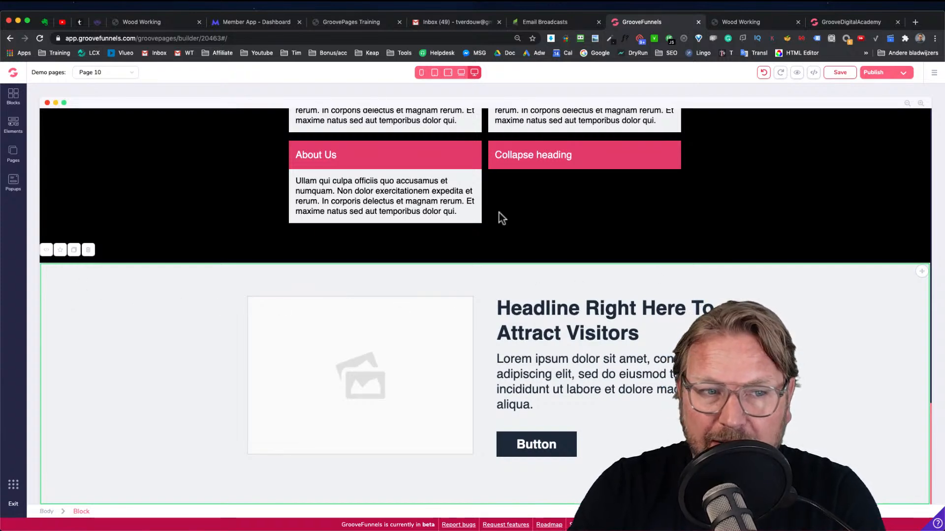
pyautogui.click(91, 327)
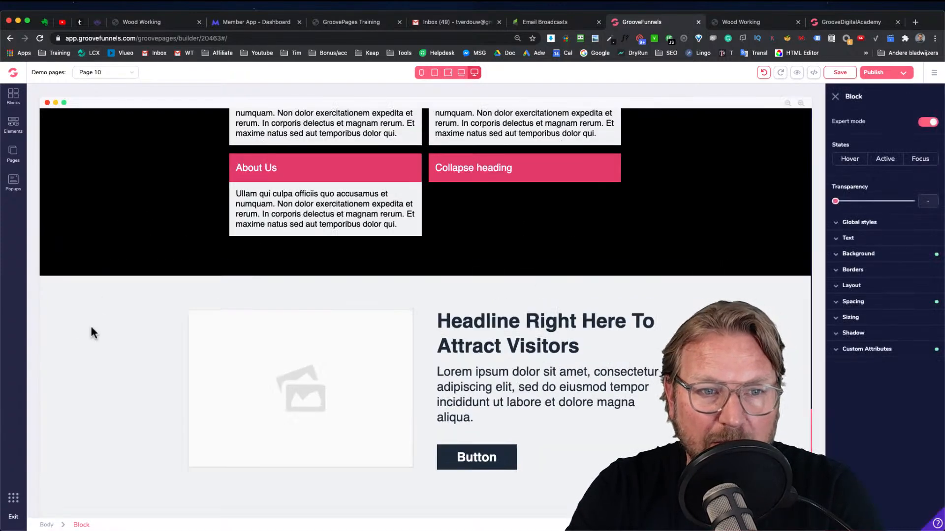
pyautogui.click(858, 254)
pyautogui.click(892, 346)
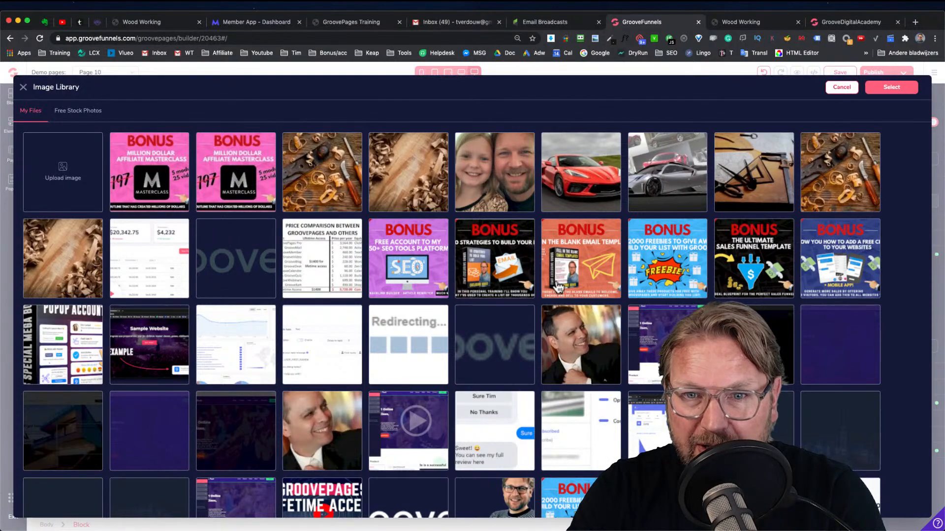
pyautogui.scroll(-4, 558, 287)
pyautogui.scroll(5, 558, 287)
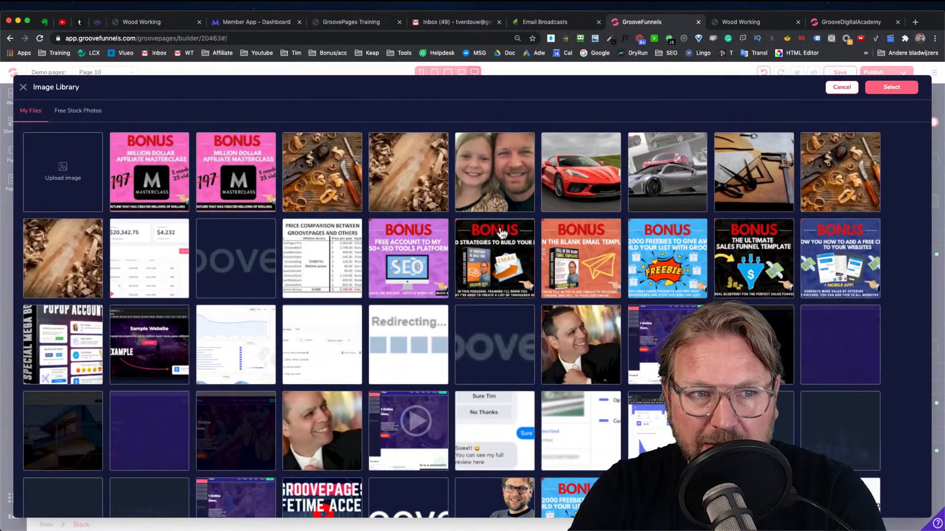
pyautogui.click(62, 266)
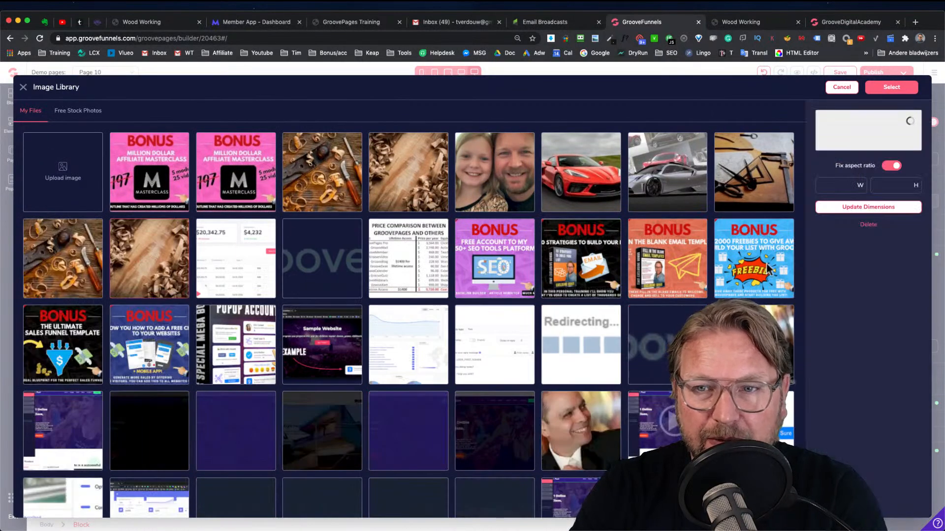
pyautogui.click(892, 96)
# Inspect the background color settings of the Workplace block
pyautogui.scroll(-1, 636, 289)
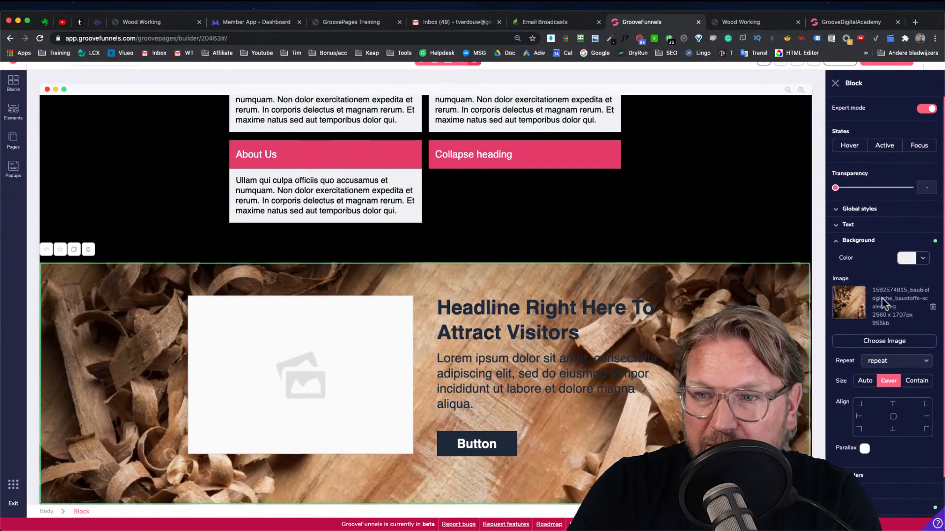
pyautogui.scroll(-10, 754, 222)
pyautogui.scroll(-5, 712, 251)
pyautogui.click(163, 231)
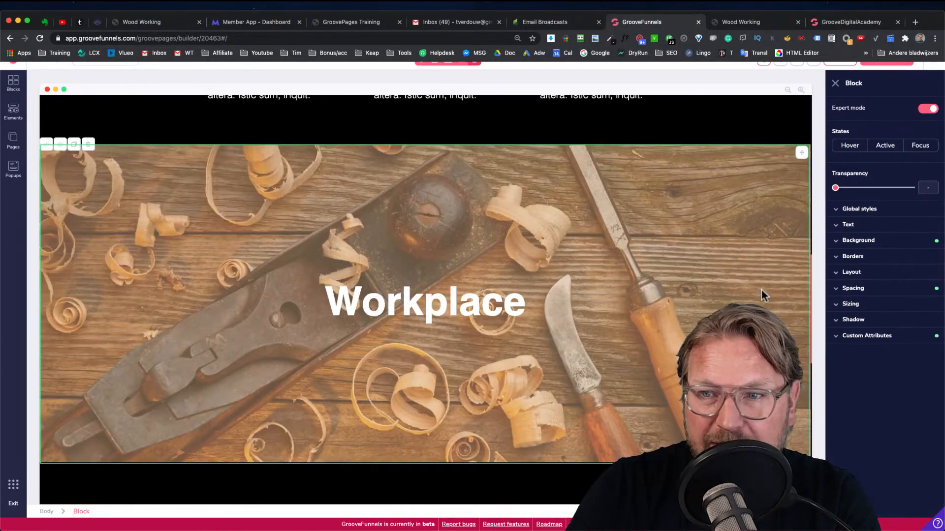
pyautogui.click(861, 241)
pyautogui.click(922, 258)
pyautogui.click(864, 278)
pyautogui.click(868, 396)
pyautogui.doubleClick(867, 396)
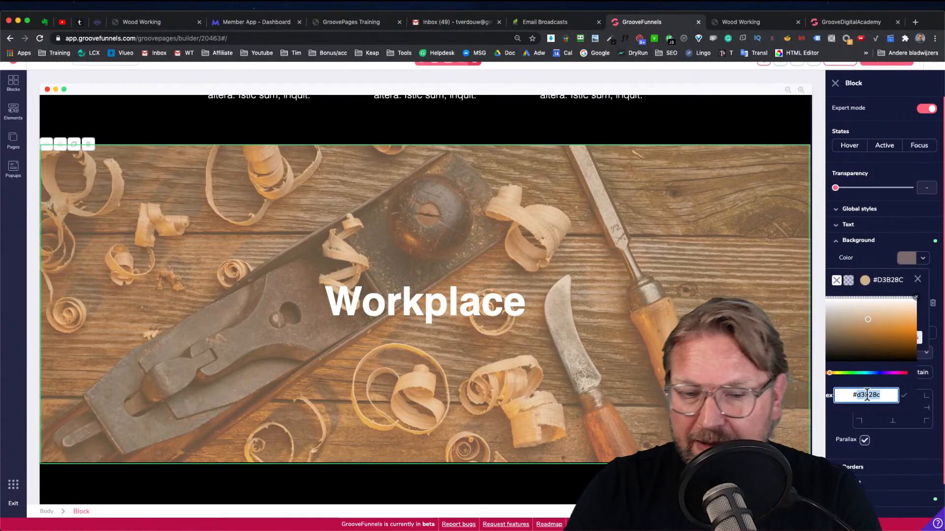
pyautogui.click(917, 279)
pyautogui.scroll(-10, 252, 237)
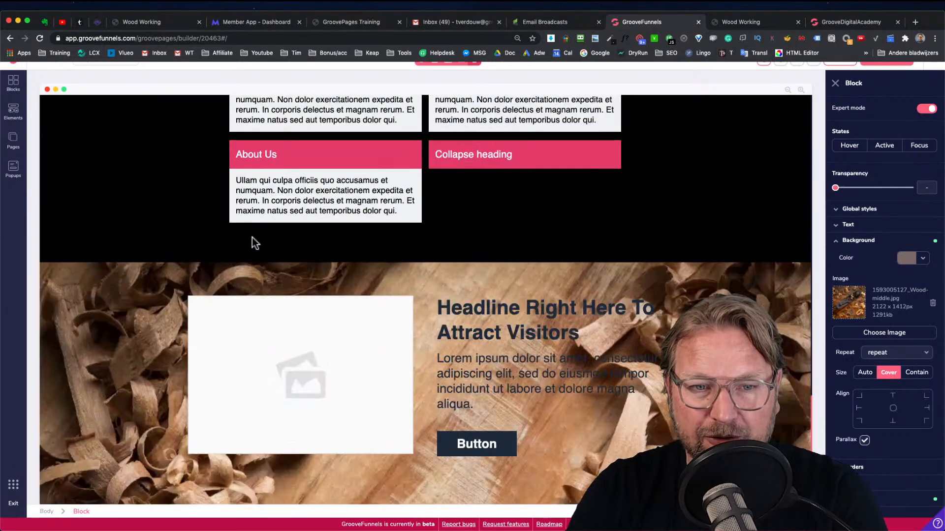
# Set the new block's background color to #d3b28c at 60% opacity and enable parallax
pyautogui.click(108, 314)
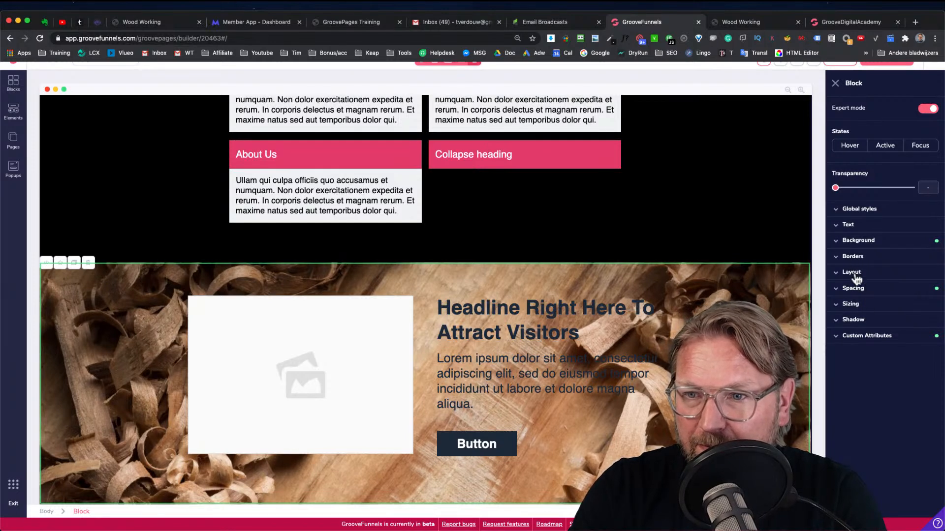
pyautogui.click(859, 241)
pyautogui.click(921, 261)
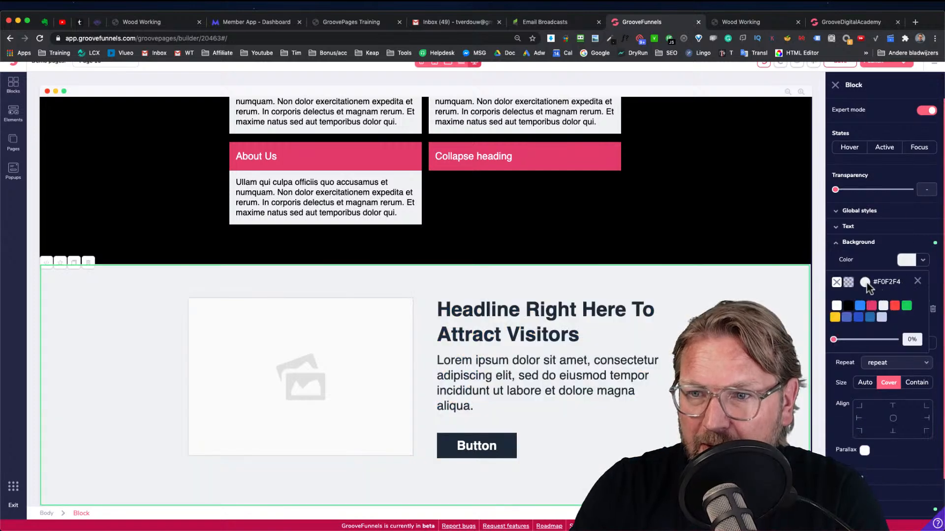
pyautogui.click(865, 282)
pyautogui.tripleClick(865, 396)
pyautogui.write('#d3b28c')
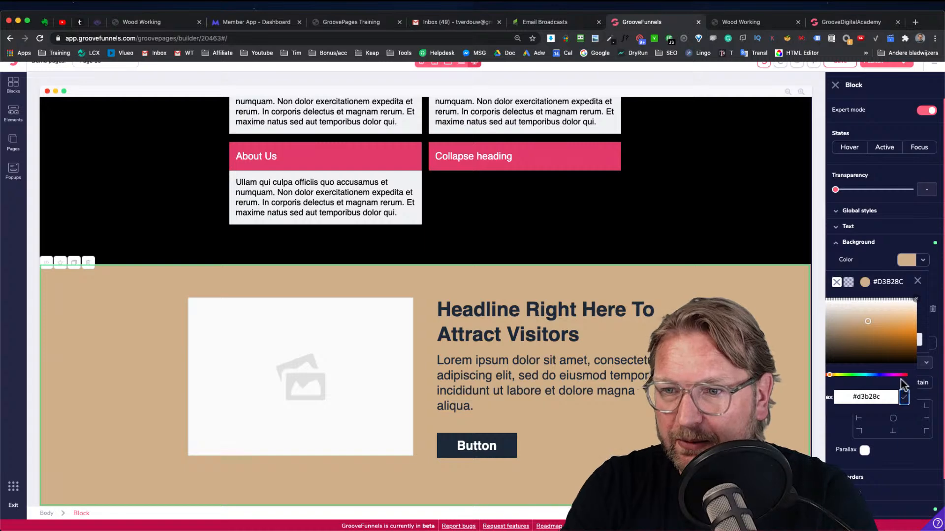
pyautogui.click(915, 300)
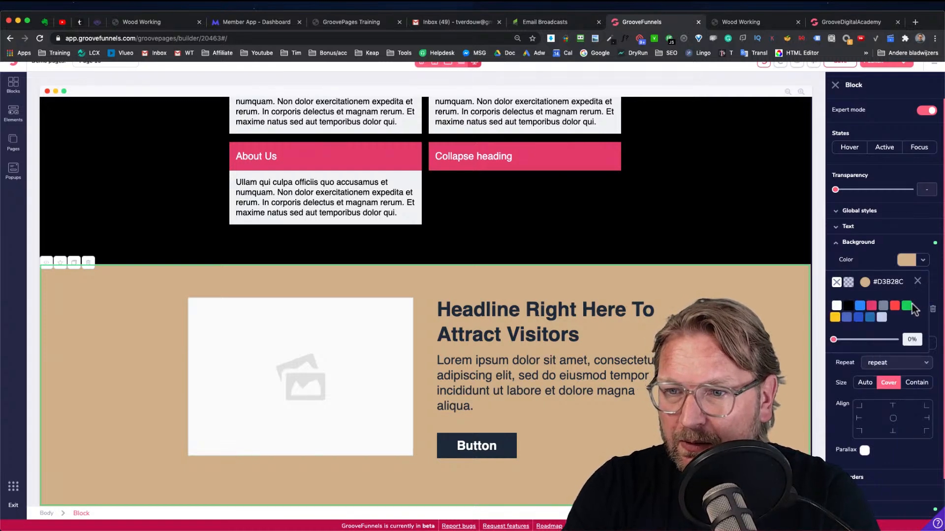
pyautogui.moveTo(837, 340); pyautogui.dragTo(872, 342)
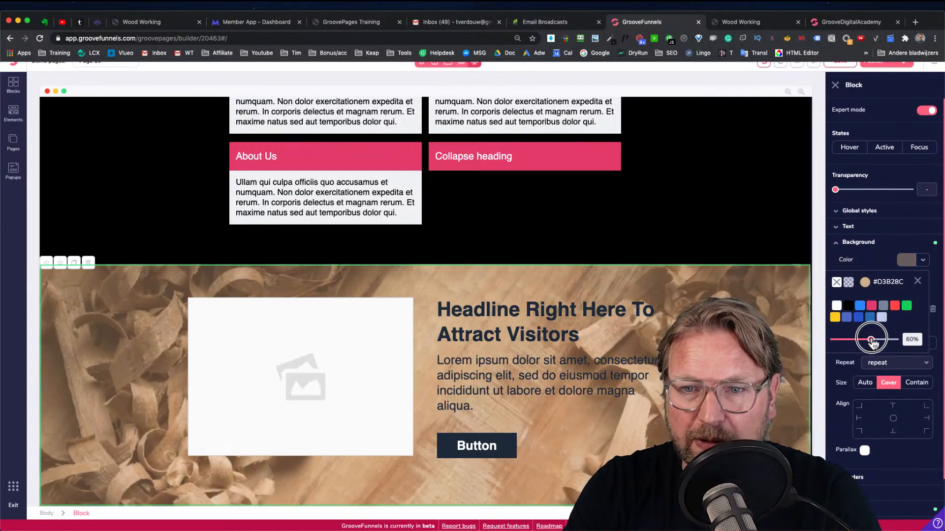
pyautogui.scroll(-1, 870, 342)
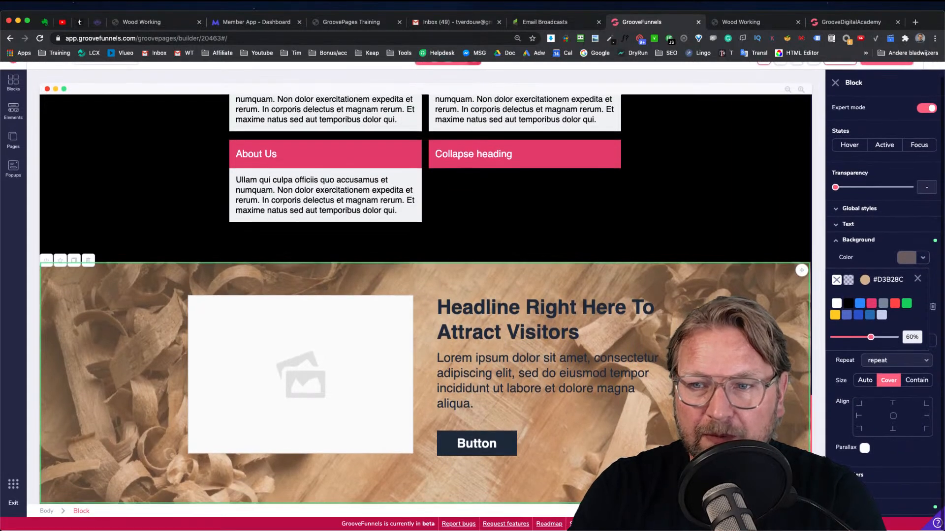
pyautogui.click(865, 449)
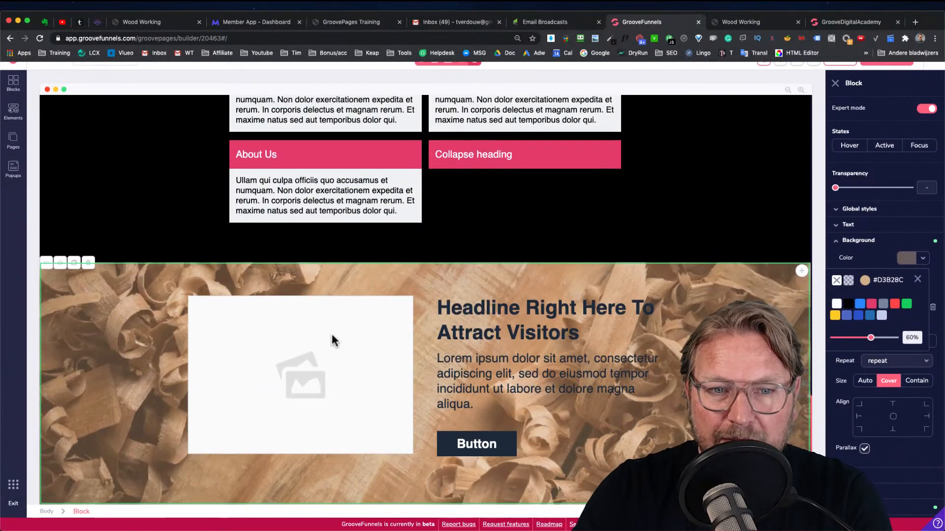
# Add a Google Maps element above the image placeholder in the new block
pyautogui.click(286, 344)
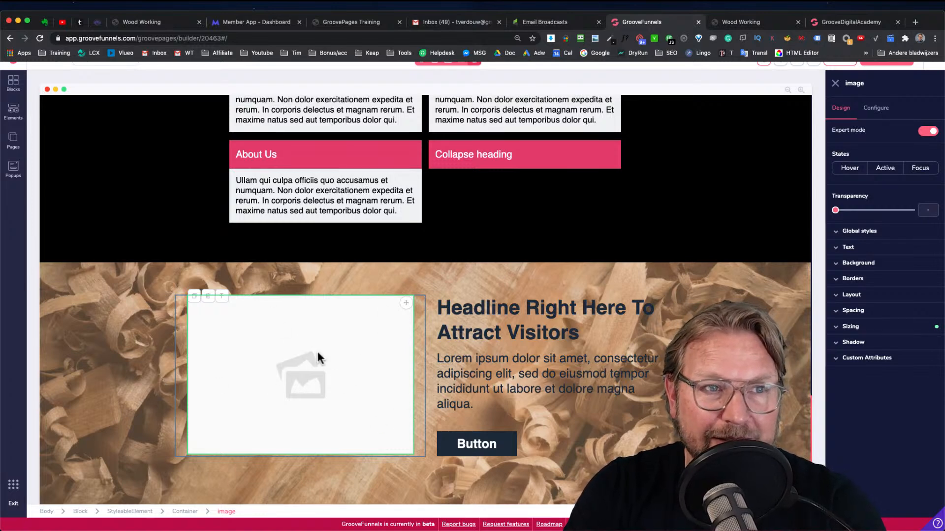
pyautogui.click(13, 110)
pyautogui.scroll(-5, 86, 248)
pyautogui.scroll(-10, 86, 247)
pyautogui.moveTo(54, 188); pyautogui.dragTo(382, 327)
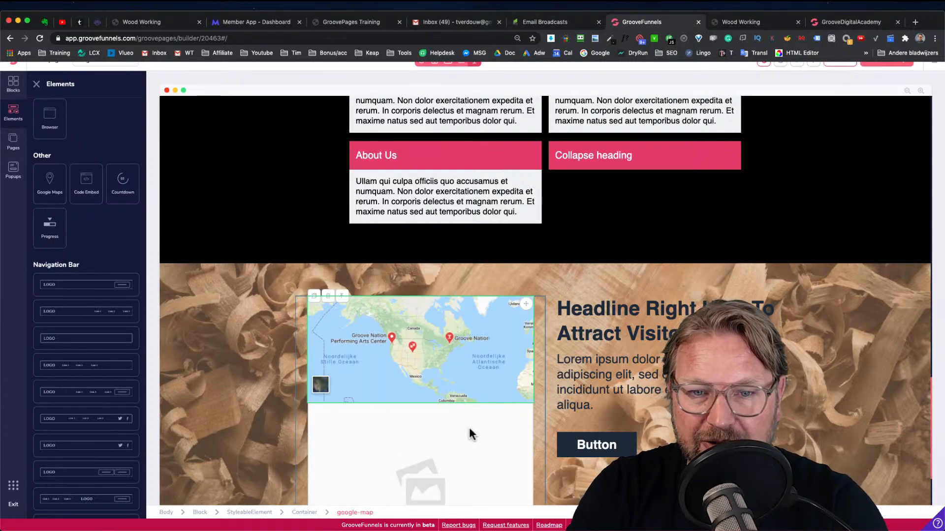
# Delete the image placeholder beneath the map
pyautogui.click(387, 424)
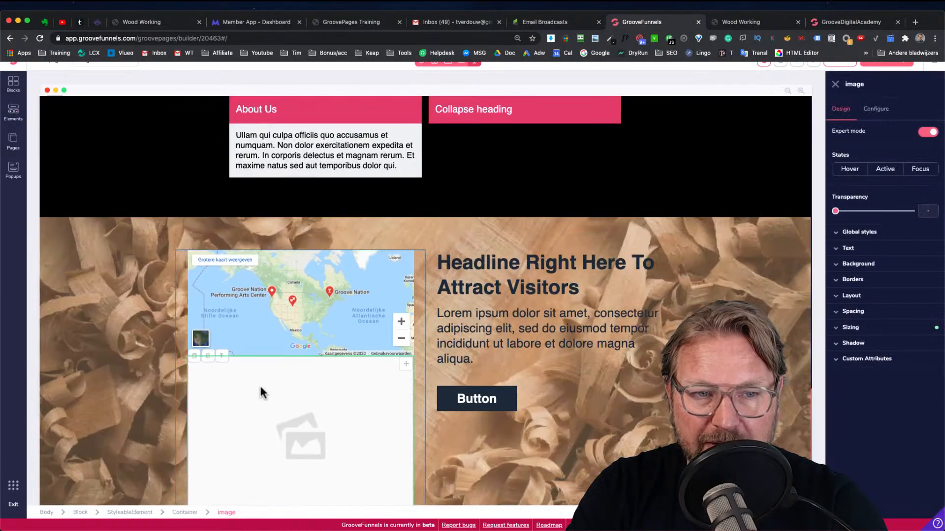
pyautogui.click(207, 358)
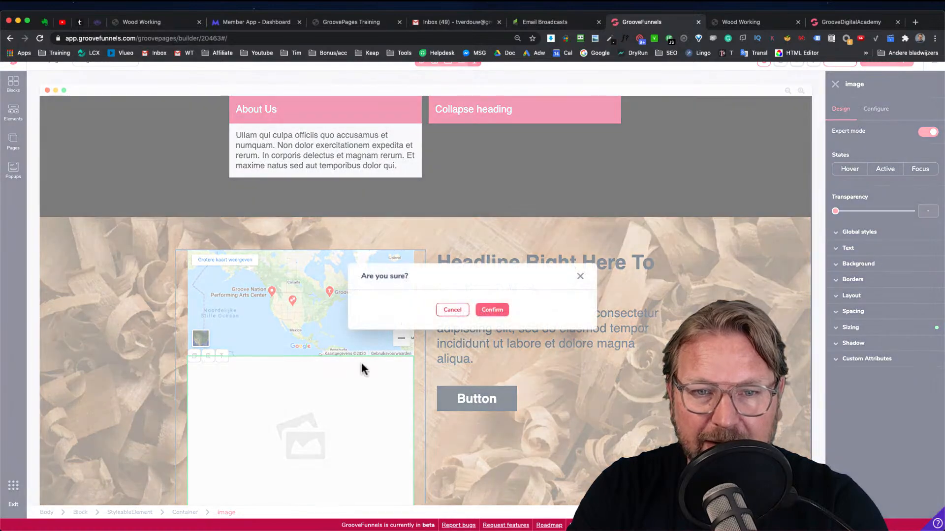
pyautogui.click(492, 310)
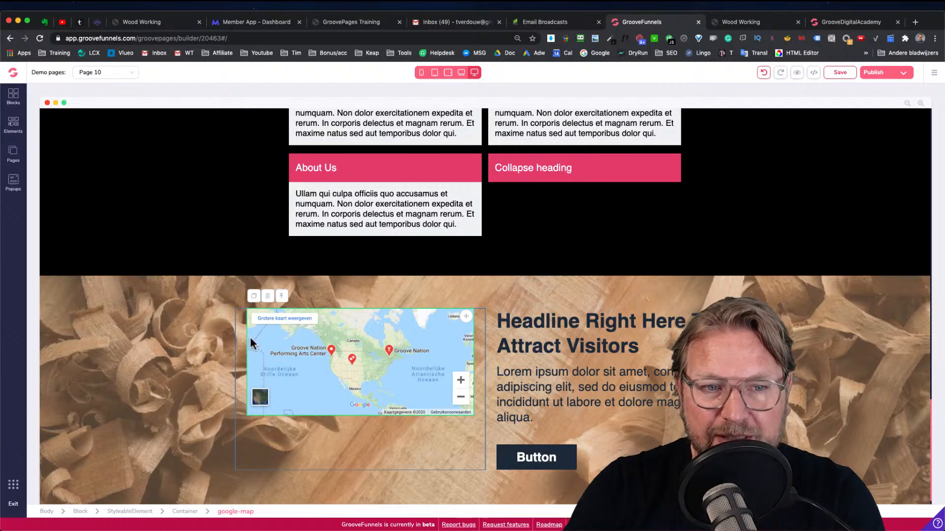
pyautogui.scroll(1, 250, 337)
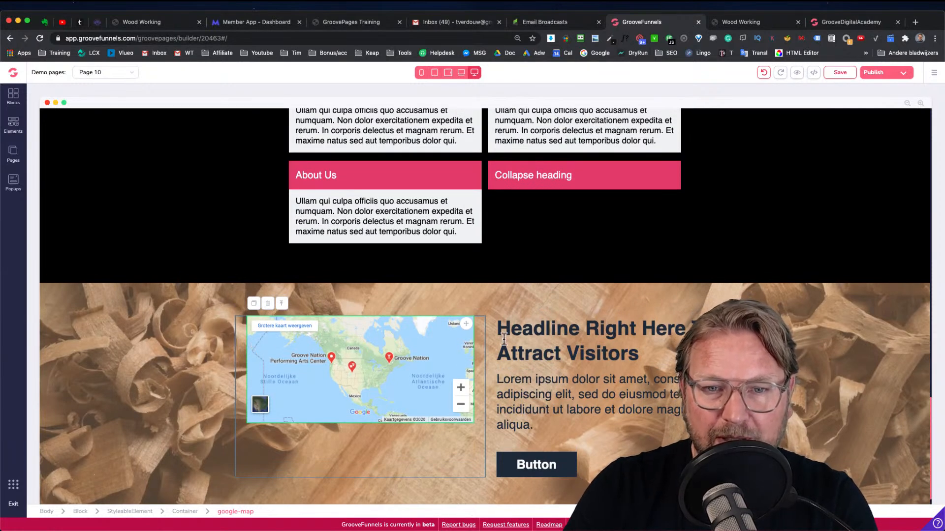
# Set the map's height to 400 px
pyautogui.click(503, 338)
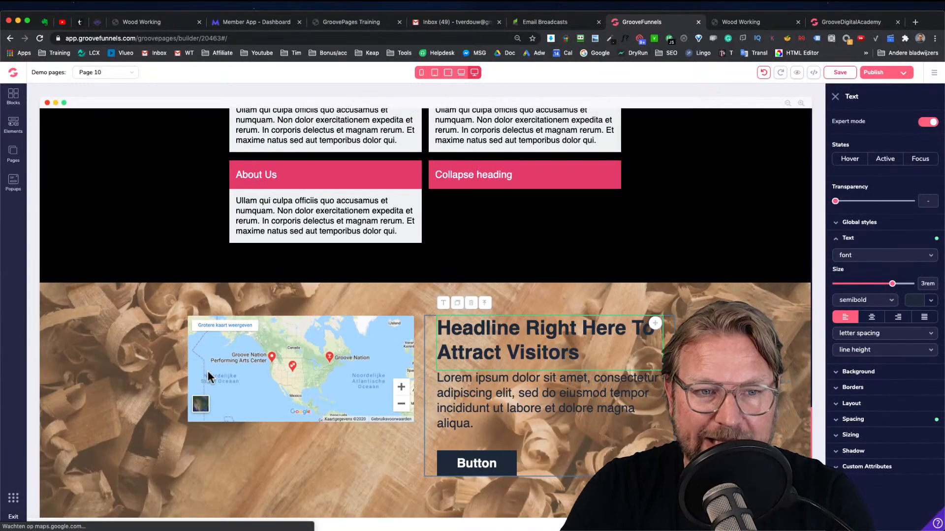
pyautogui.click(266, 383)
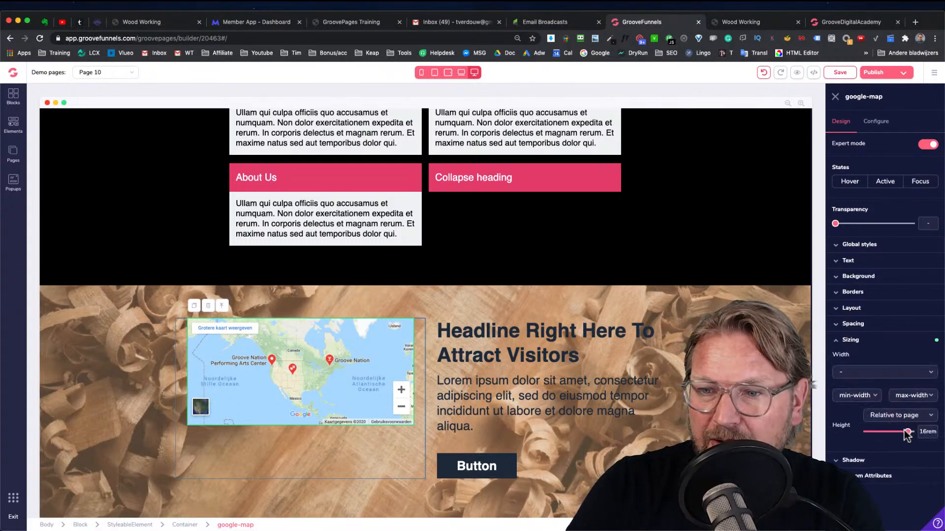
pyautogui.moveTo(909, 433); pyautogui.dragTo(909, 438)
pyautogui.click(908, 418)
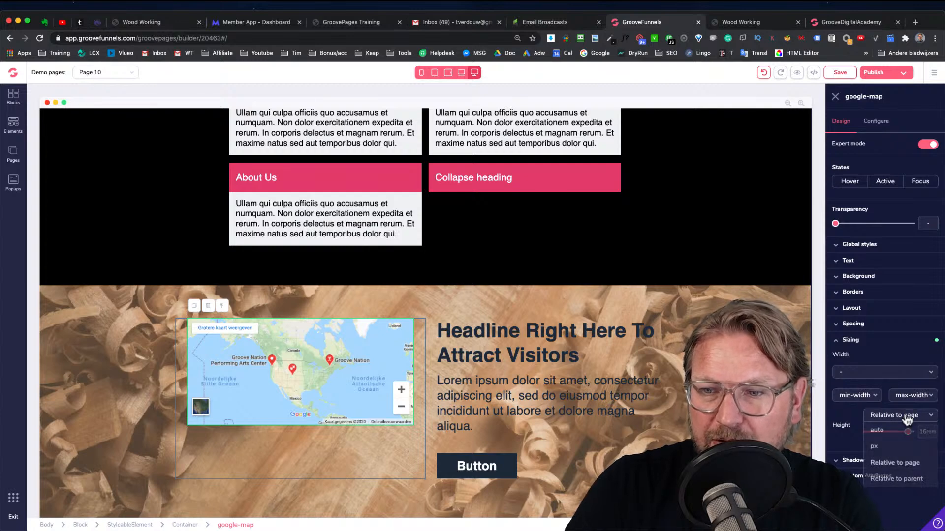
pyautogui.click(878, 444)
pyautogui.moveTo(867, 433); pyautogui.dragTo(888, 433)
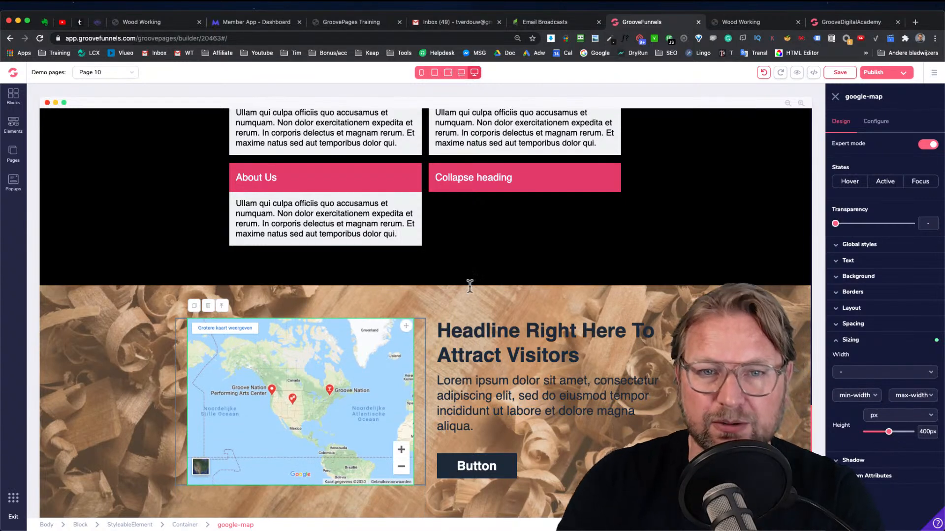
# Compare the map section with the Contact Us section of the preview site
pyautogui.click(765, 22)
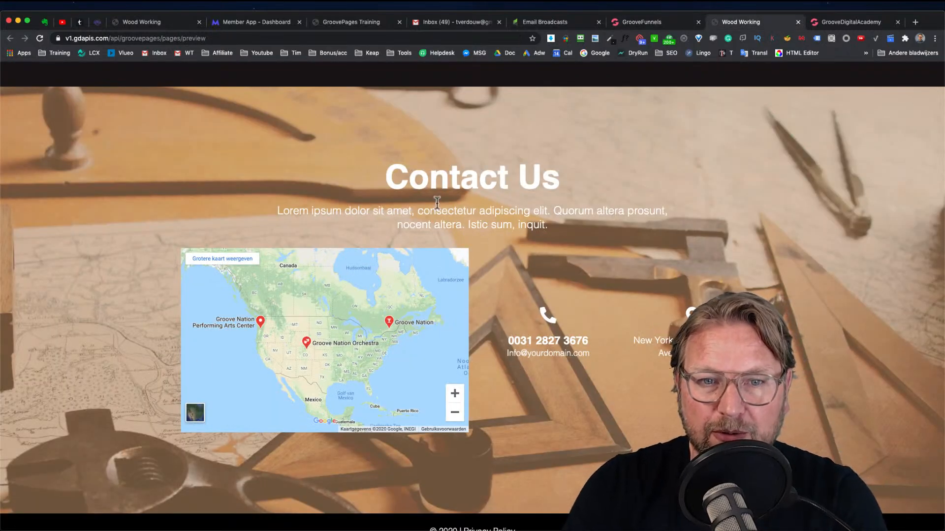
pyautogui.click(662, 21)
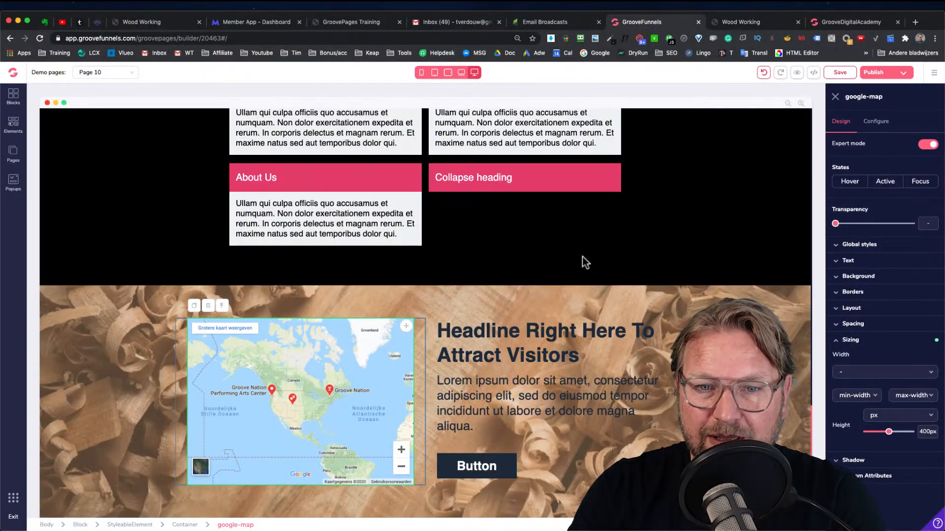
pyautogui.click(758, 21)
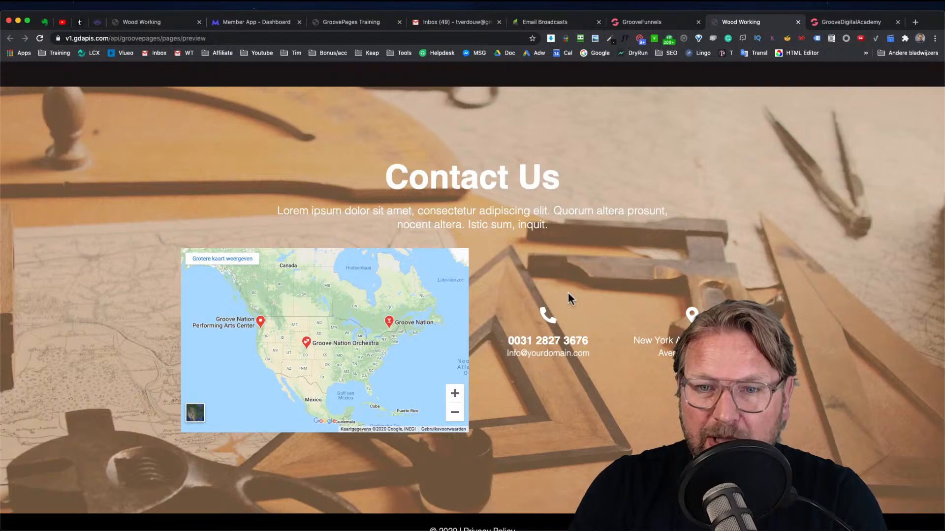
pyautogui.click(640, 22)
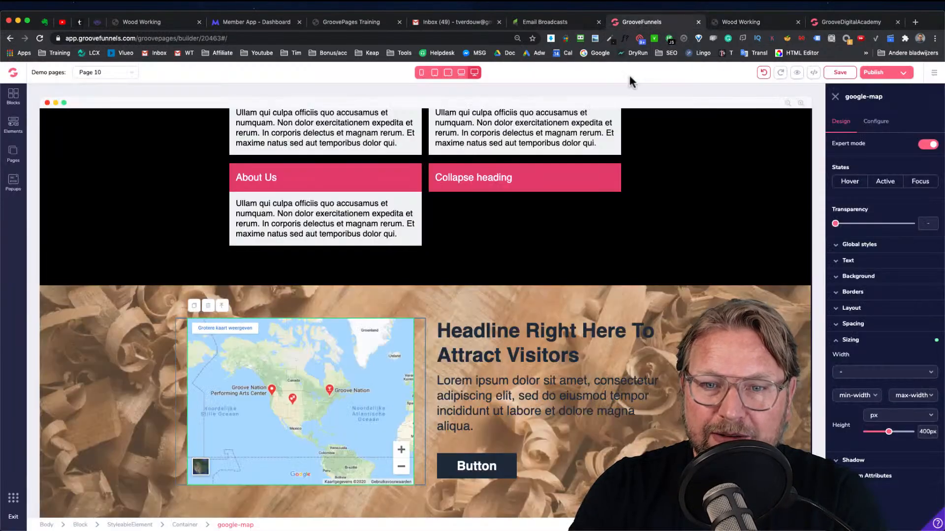
# Set the headline's text color to white #FFFFFF
pyautogui.click(464, 354)
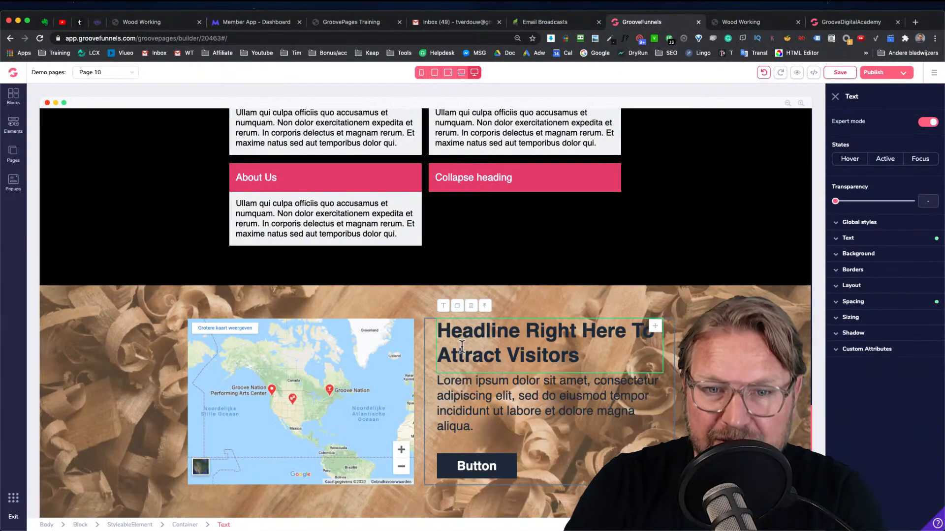
pyautogui.click(847, 238)
pyautogui.click(917, 300)
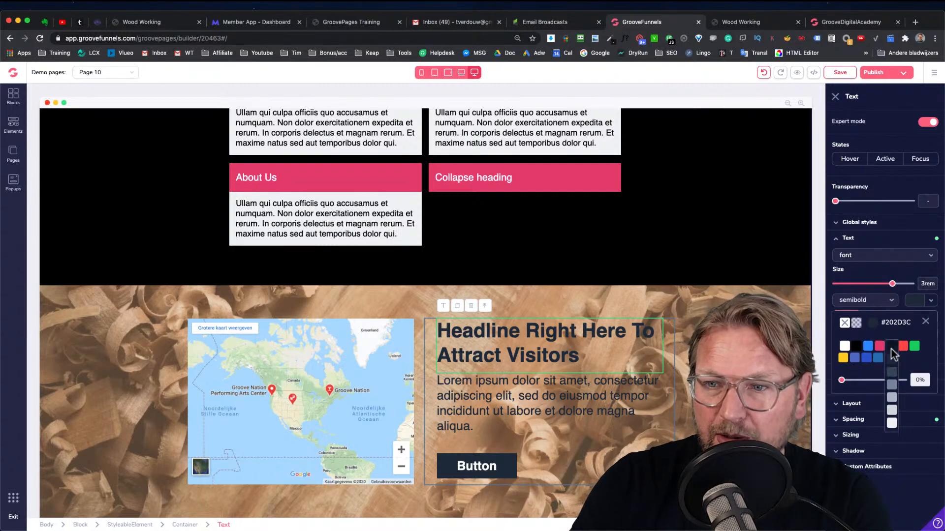
pyautogui.click(845, 346)
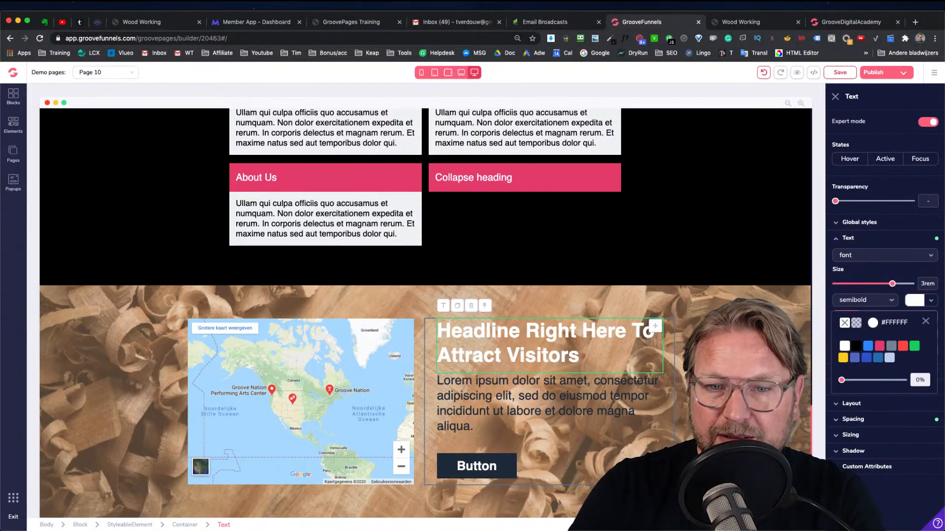
pyautogui.click(738, 354)
# Apply the lg shadow to the block
pyautogui.scroll(-1, 738, 354)
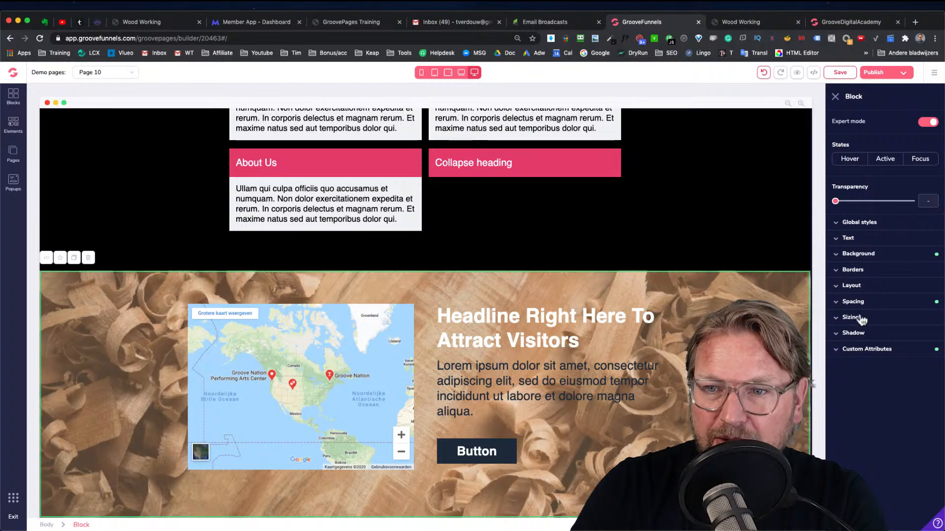
pyautogui.click(853, 334)
pyautogui.click(896, 363)
pyautogui.click(846, 414)
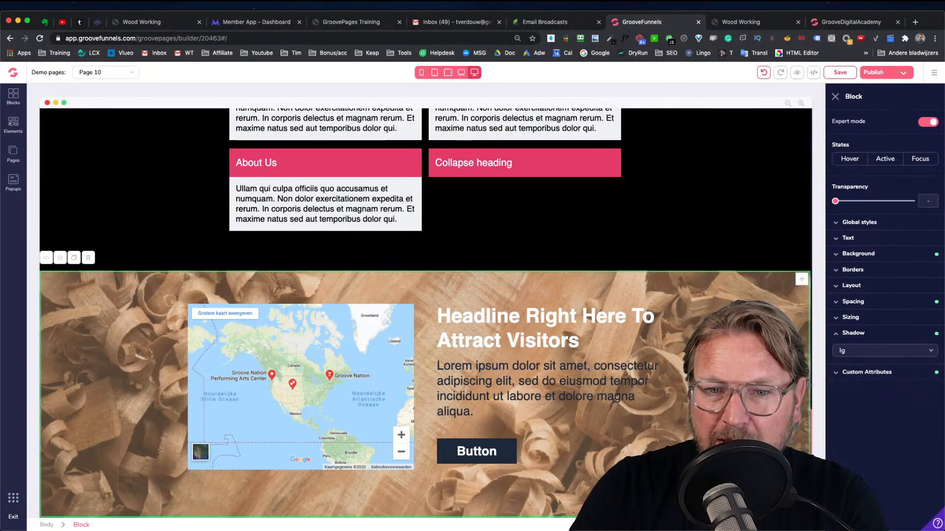
# Set the paragraph's text color to white #FFFFFF
pyautogui.click(606, 309)
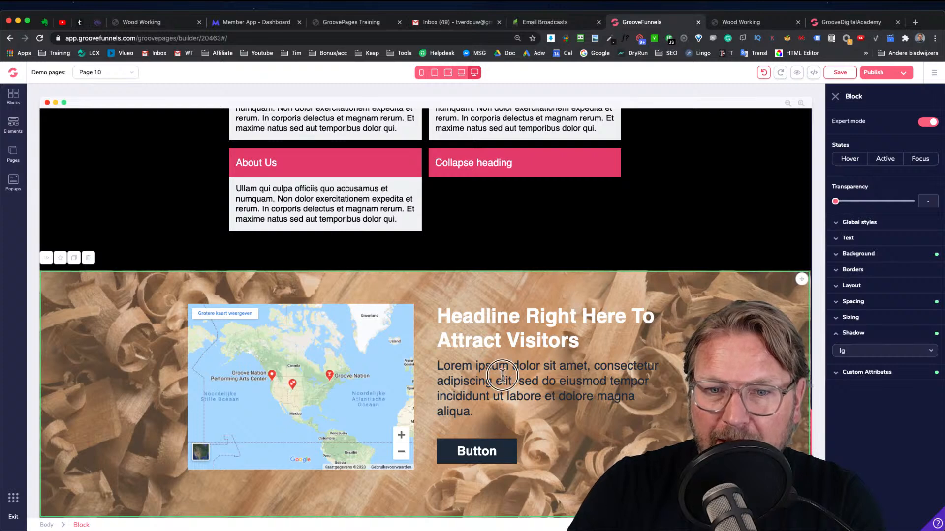
pyautogui.click(931, 301)
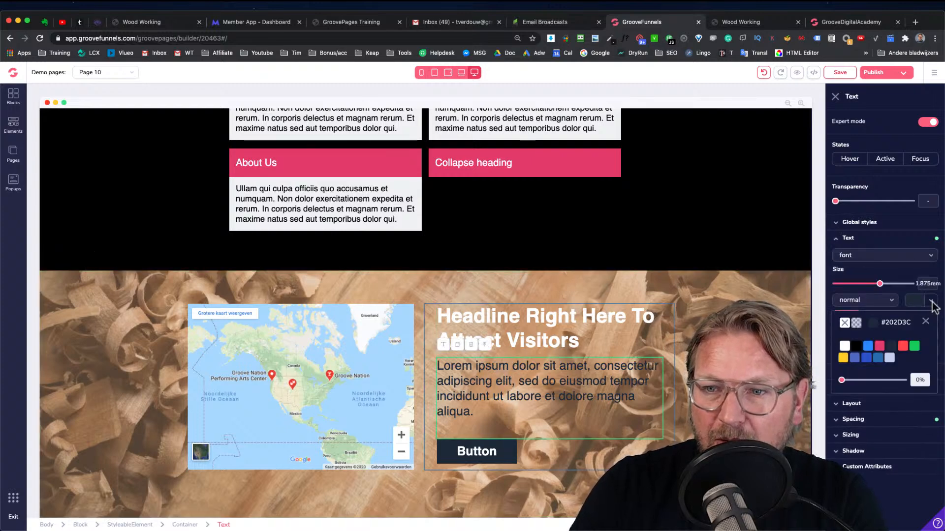
pyautogui.click(845, 346)
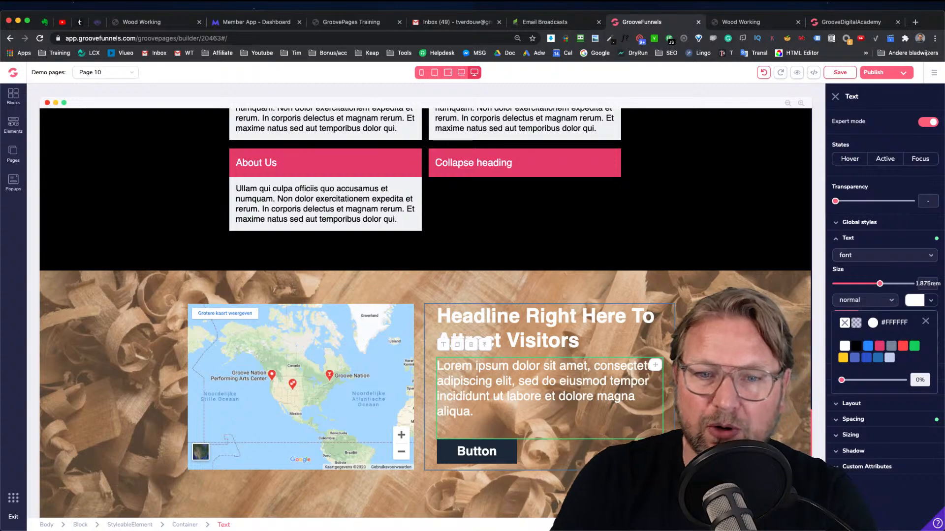
pyautogui.click(229, 172)
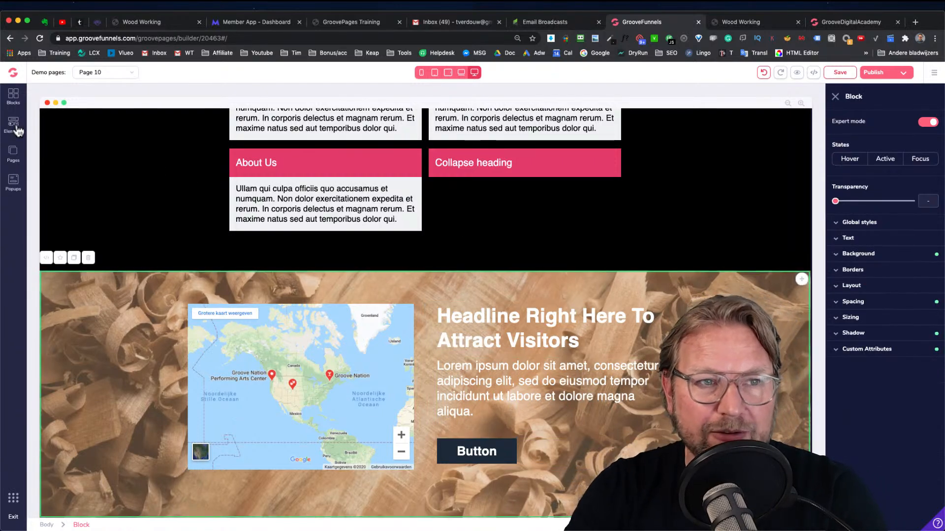
# Insert a 2 Columns layout above the headline, comparing it with the preview site
pyautogui.click(16, 128)
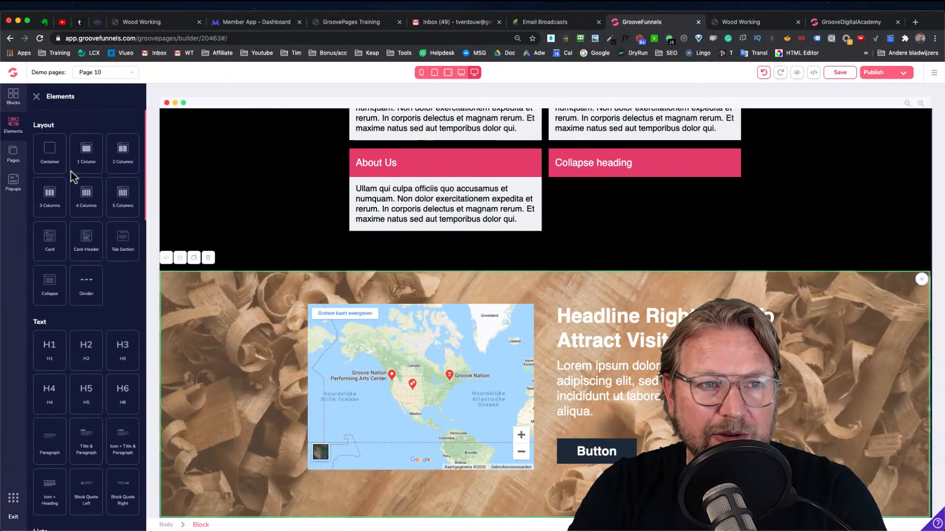
pyautogui.moveTo(120, 150); pyautogui.dragTo(614, 328)
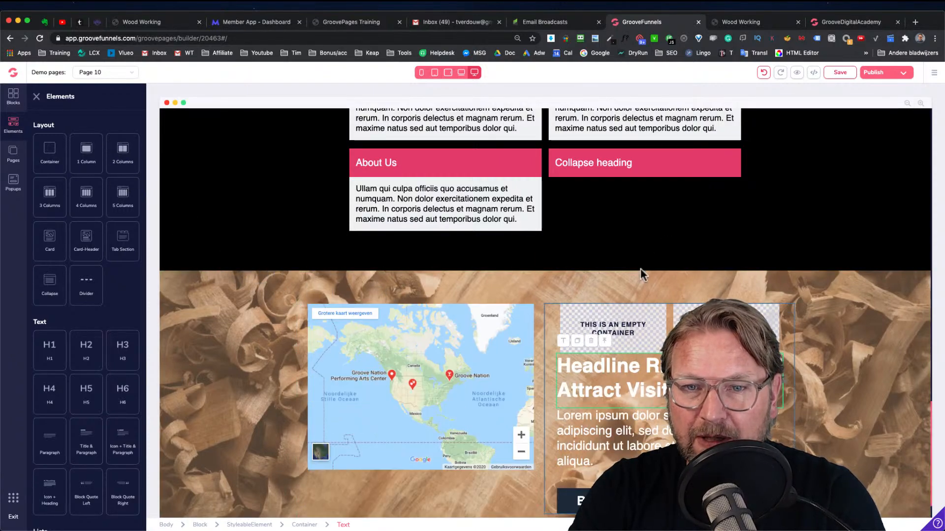
pyautogui.click(728, 20)
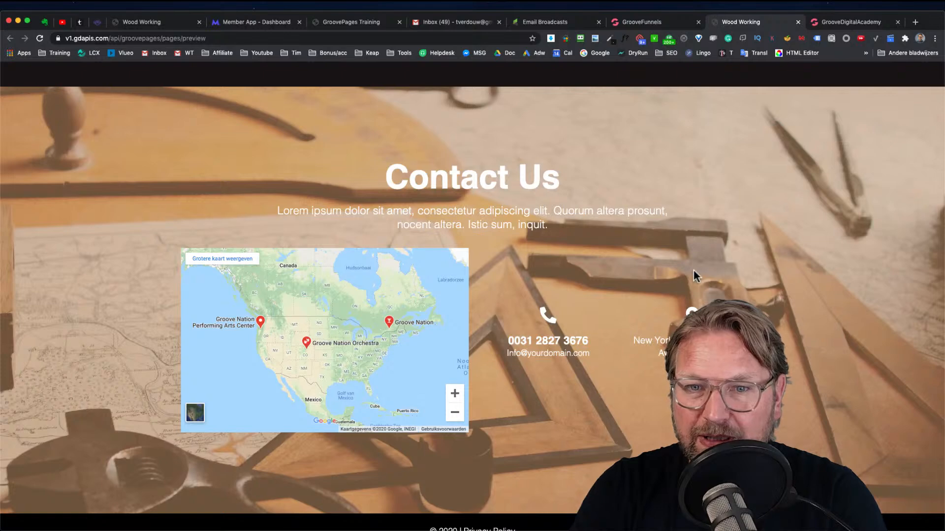
pyautogui.click(642, 22)
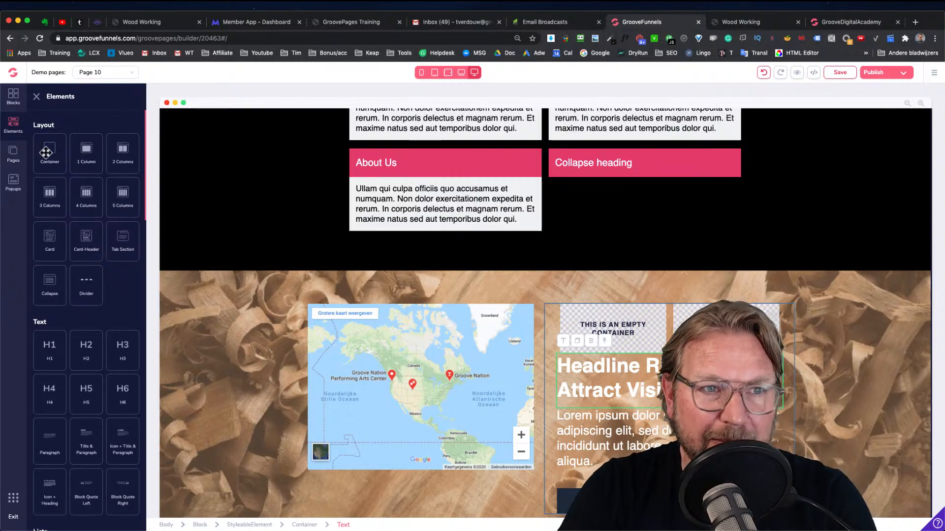
# Add an H2 heading to the left column of the new layout
pyautogui.scroll(-5, 74, 202)
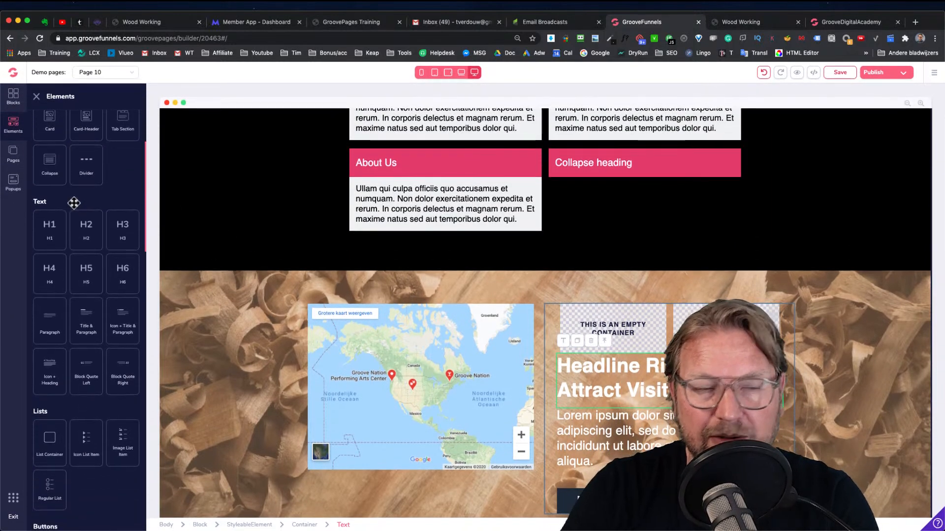
pyautogui.moveTo(54, 228)
pyautogui.mouseDown()
pyautogui.moveTo(376, 310)
pyautogui.moveTo(592, 338)
pyautogui.moveTo(603, 329)
pyautogui.mouseUp()
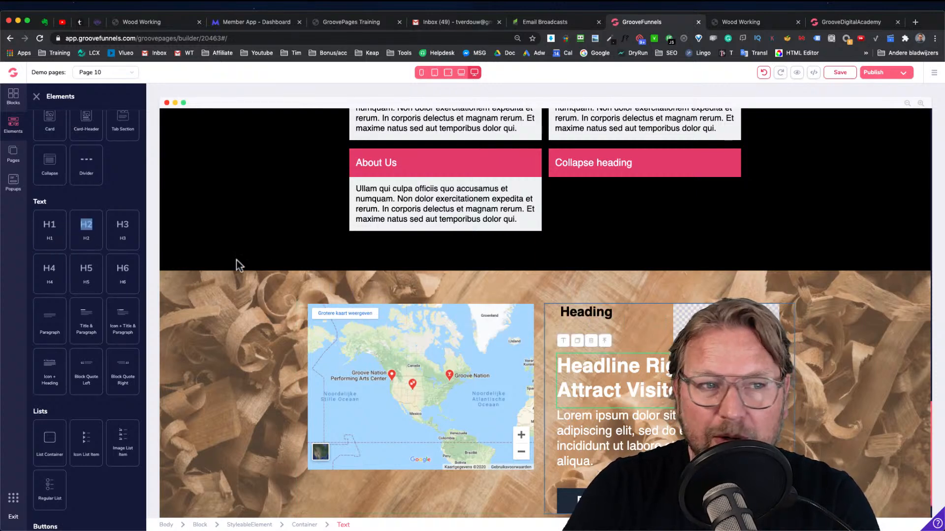
pyautogui.moveTo(48, 229); pyautogui.dragTo(439, 296)
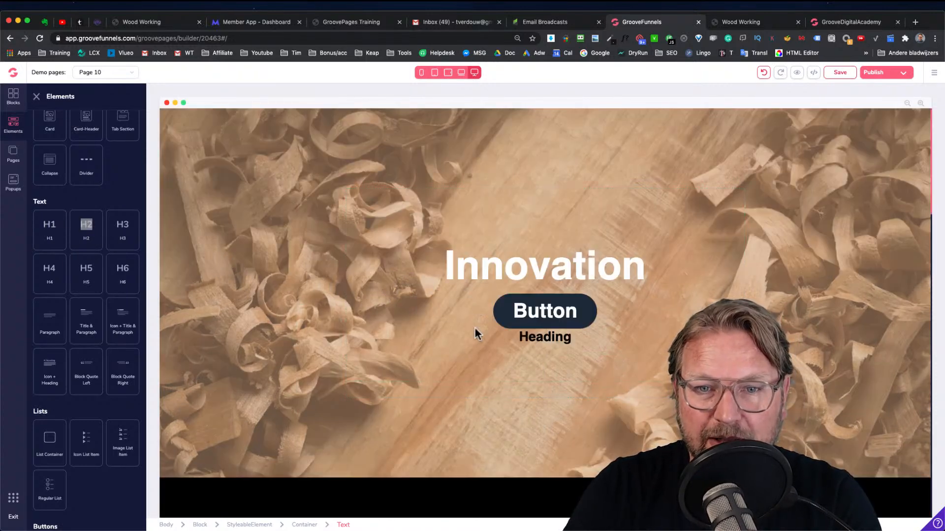
pyautogui.moveTo(541, 339); pyautogui.dragTo(541, 338)
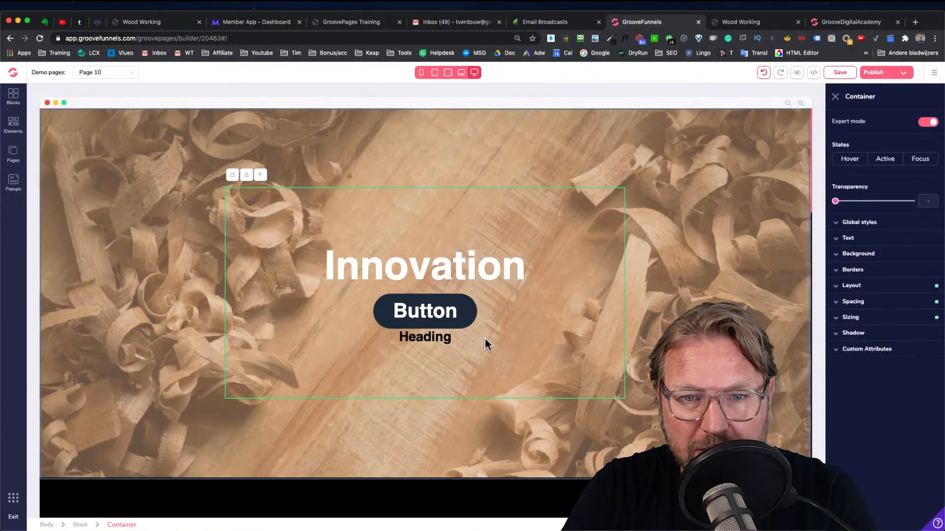
pyautogui.click(432, 340)
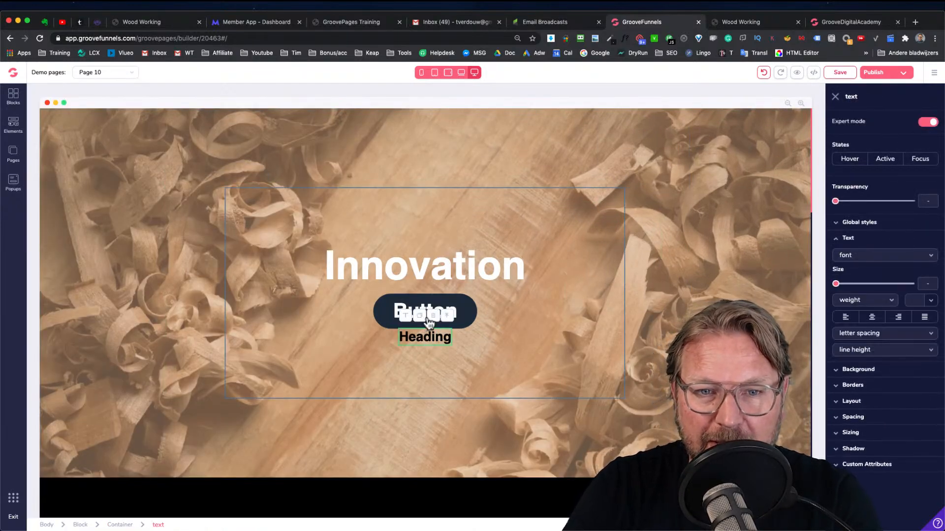
pyautogui.click(434, 316)
pyautogui.click(486, 310)
# Duplicate the heading into the right column and check the preview site
pyautogui.scroll(-10, 492, 320)
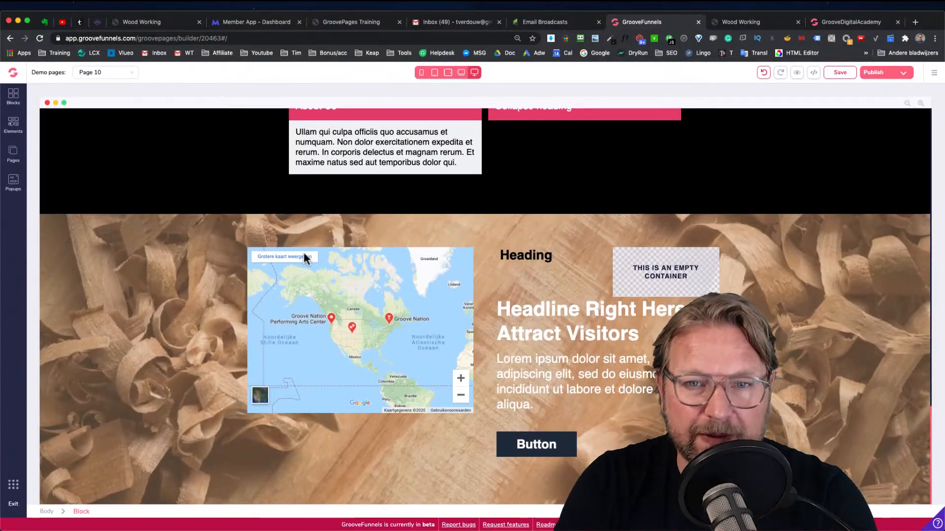
pyautogui.click(515, 253)
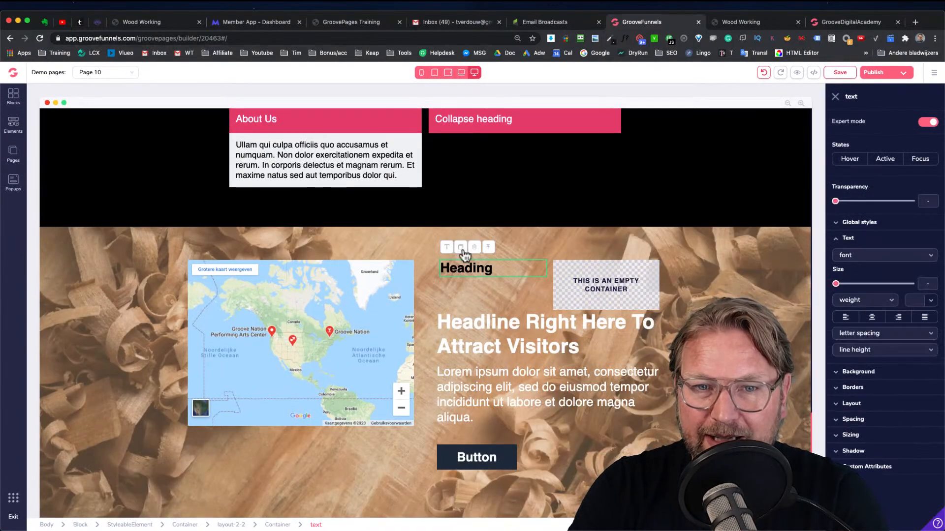
pyautogui.moveTo(538, 287); pyautogui.dragTo(581, 288)
pyautogui.click(599, 326)
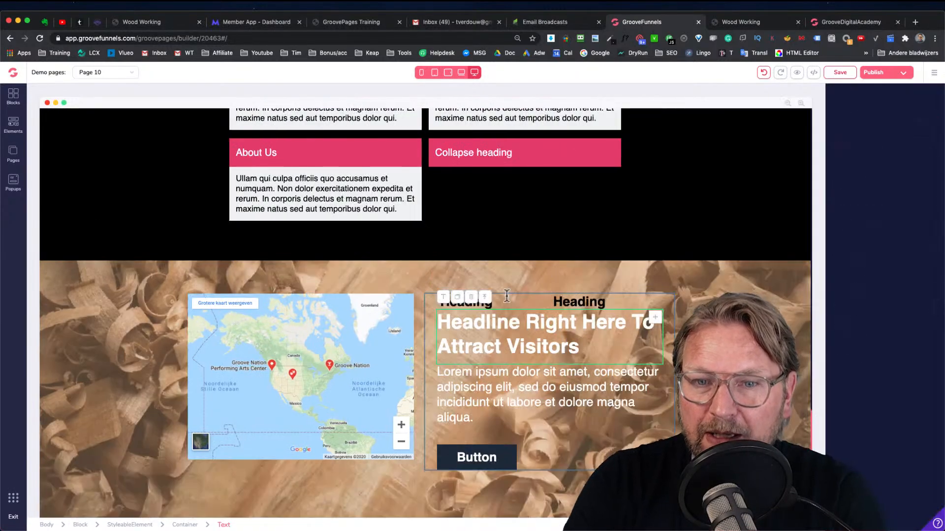
pyautogui.click(735, 26)
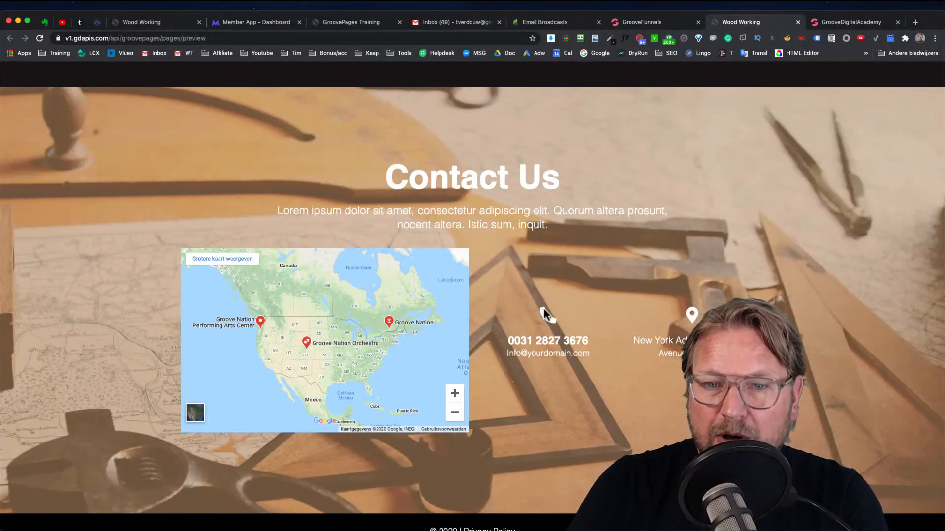
pyautogui.click(654, 22)
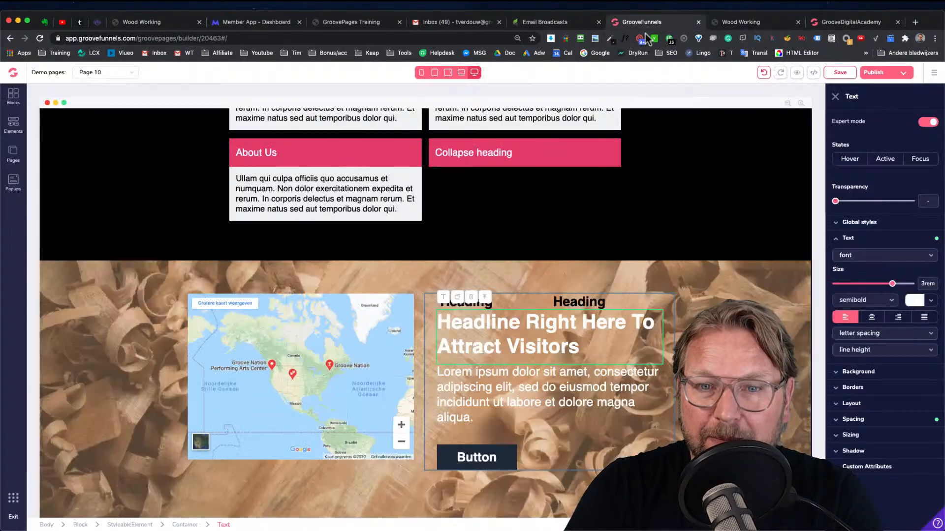
# Delete the button and the paragraph text from the block
pyautogui.click(489, 453)
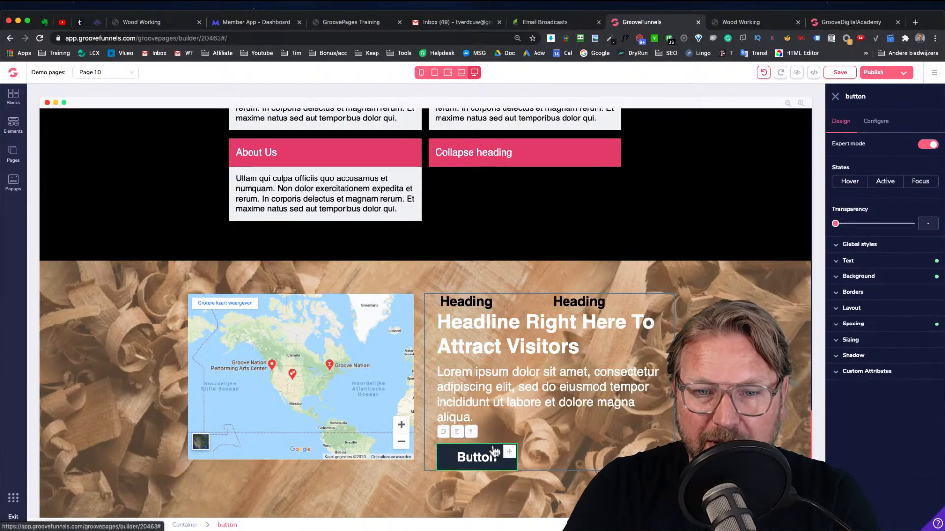
pyautogui.click(457, 432)
pyautogui.click(492, 310)
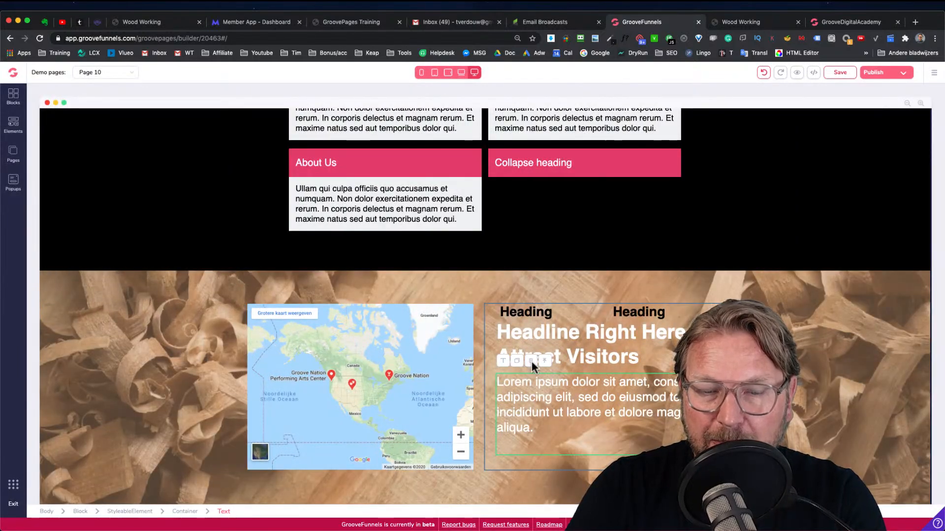
pyautogui.click(530, 359)
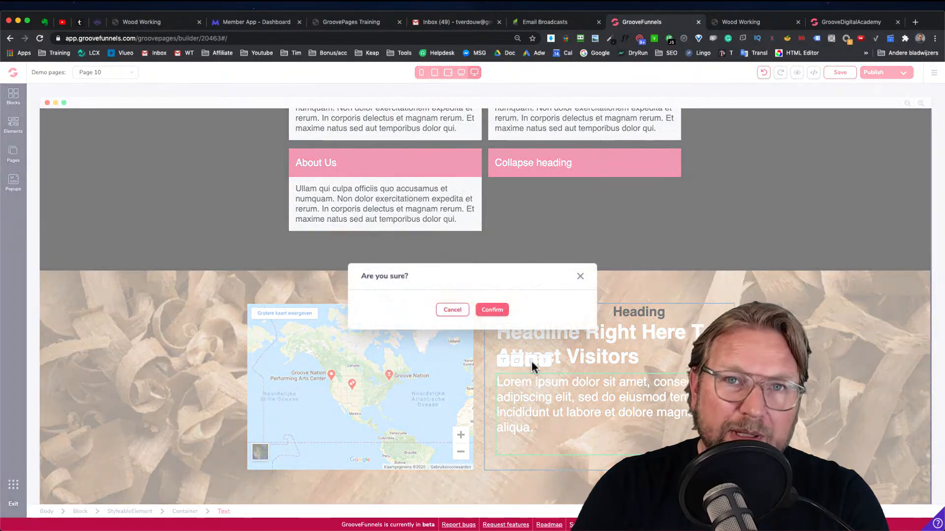
pyautogui.click(488, 311)
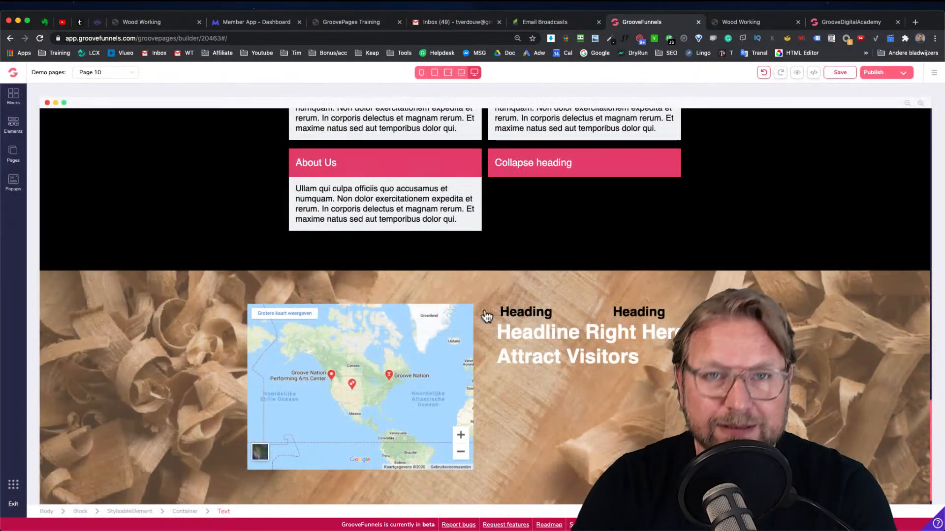
# Set the top padding of the container holding the map and headings layout to 8rem
pyautogui.click(521, 314)
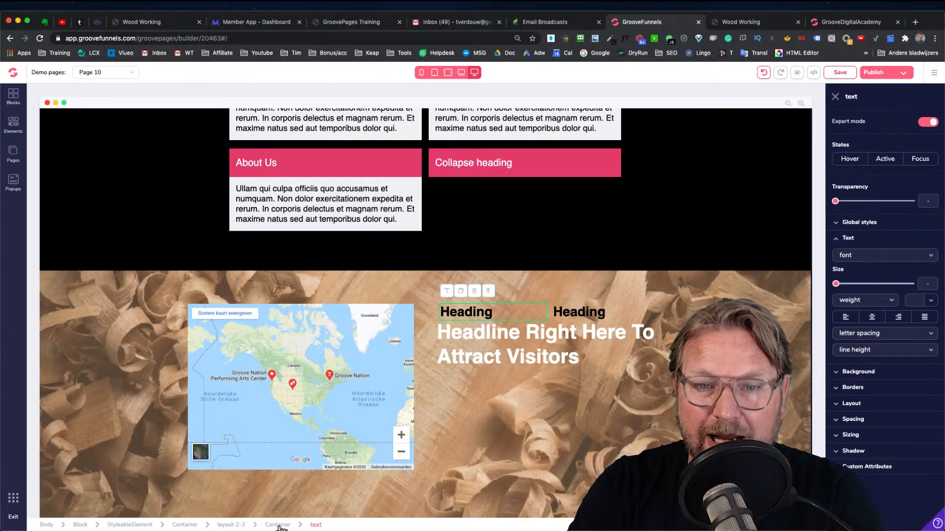
pyautogui.click(597, 411)
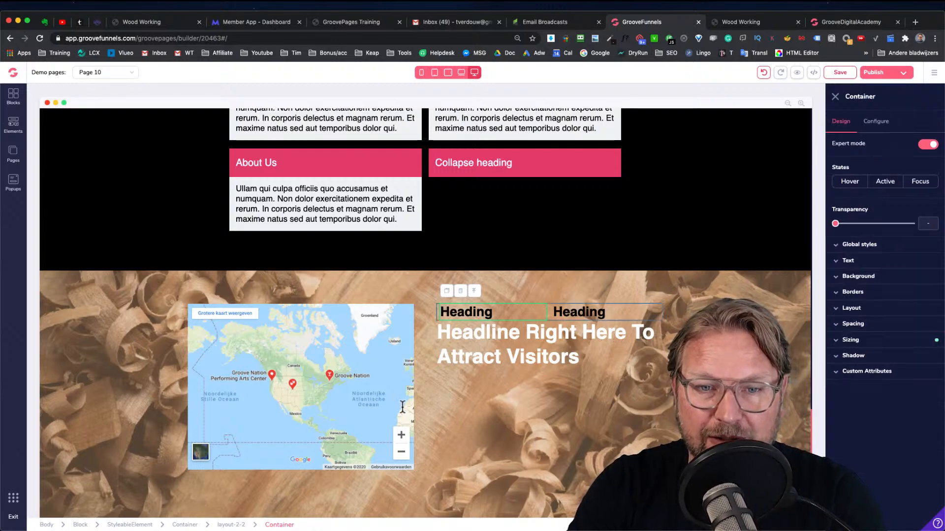
pyautogui.click(239, 525)
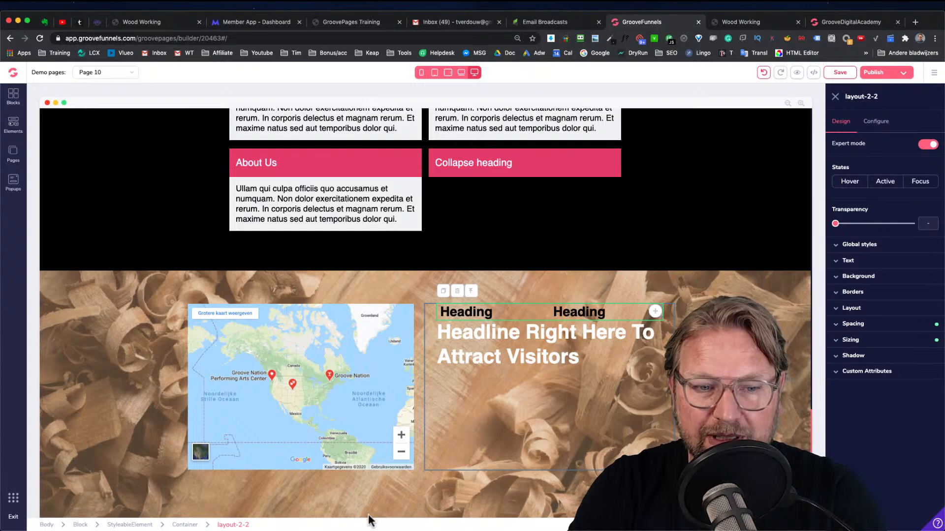
pyautogui.click(538, 339)
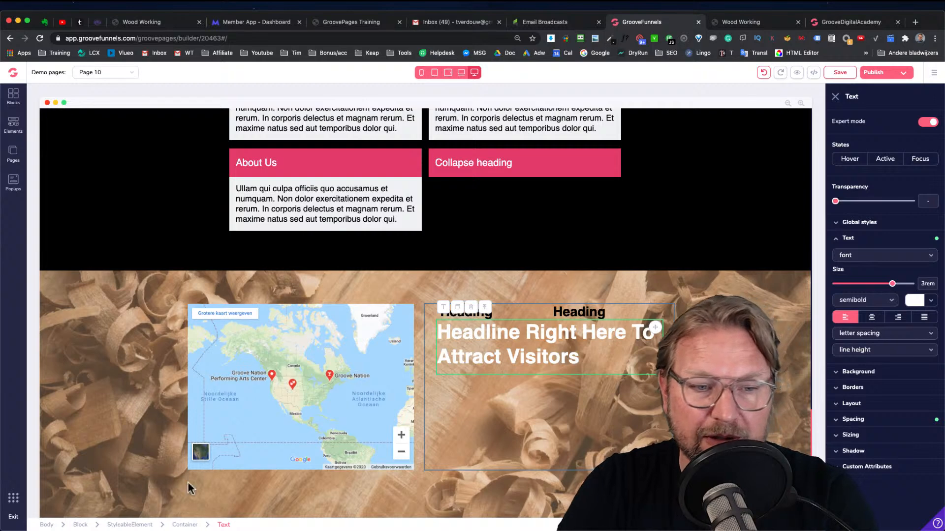
pyautogui.click(184, 525)
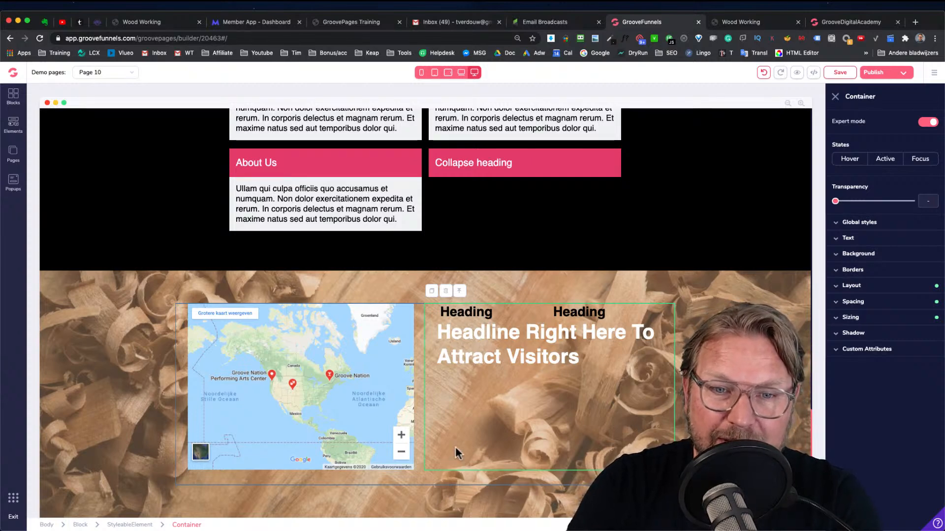
pyautogui.click(866, 305)
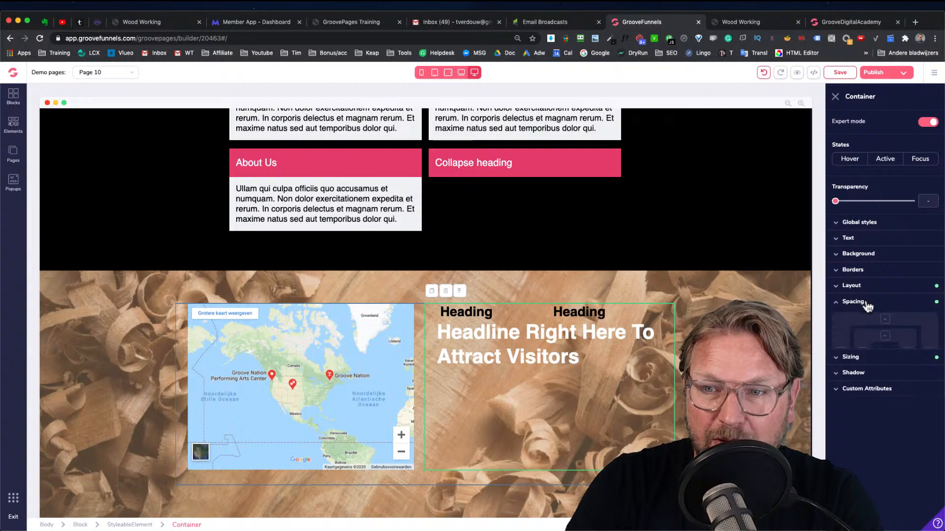
pyautogui.click(885, 336)
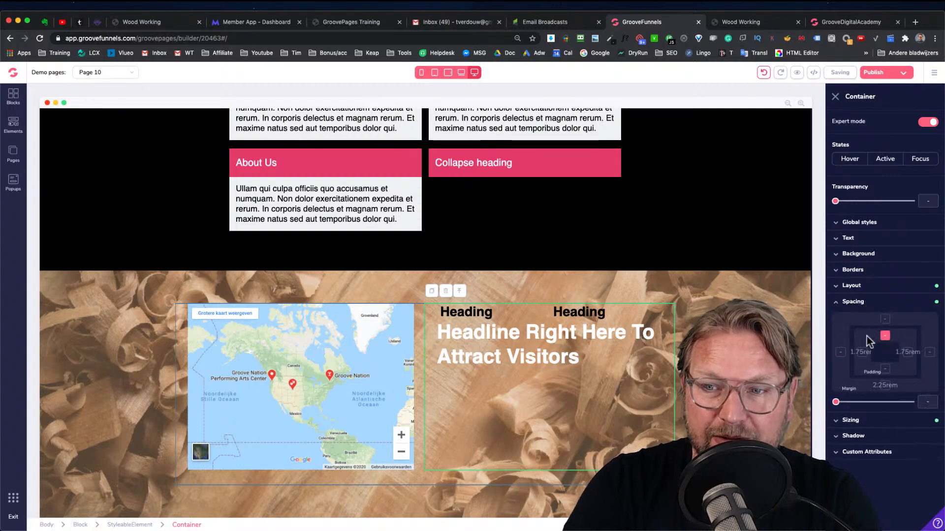
pyautogui.moveTo(836, 402); pyautogui.dragTo(912, 402)
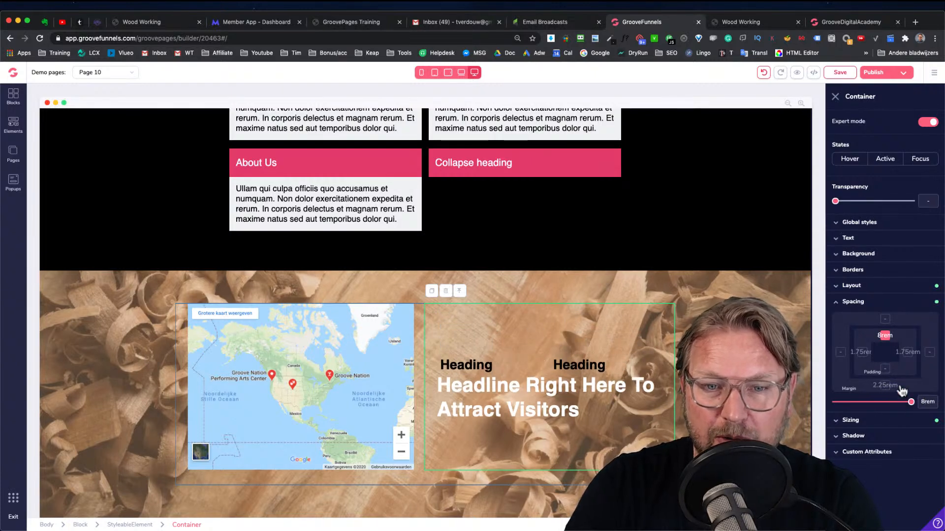
# Delete the "Headline Right Here To Attract Visitors" text from the right column
pyautogui.click(483, 389)
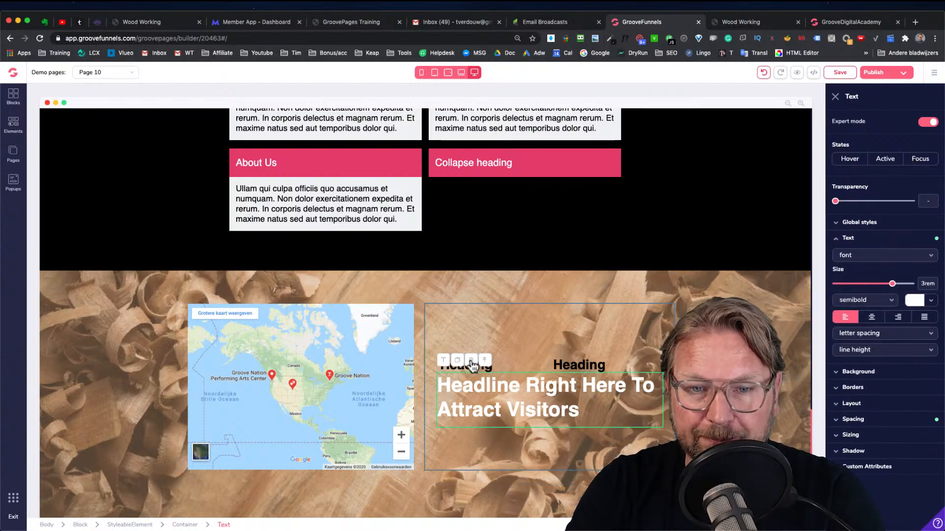
pyautogui.click(471, 359)
pyautogui.click(491, 311)
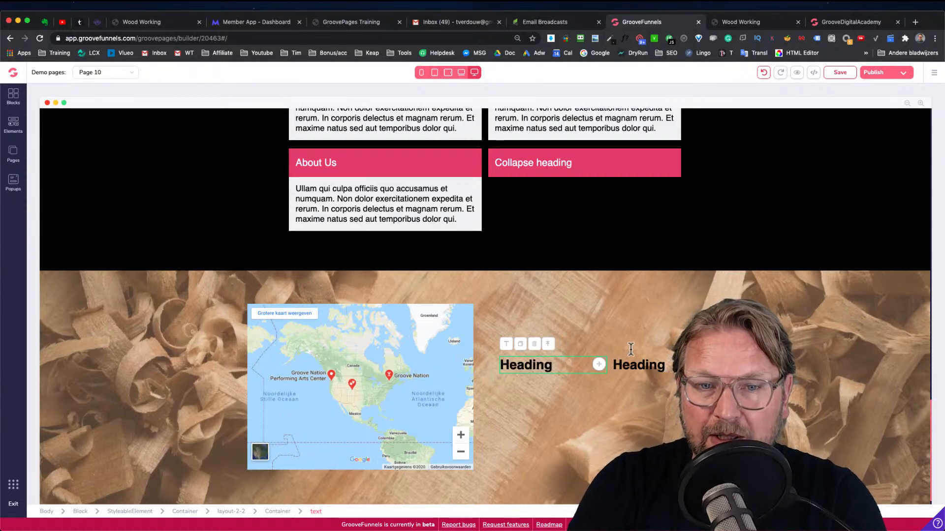
# Compare the builder page's sections with the Wood Working preview site, scrolling through both
pyautogui.scroll(15, 626, 286)
pyautogui.scroll(6, 587, 277)
pyautogui.click(740, 22)
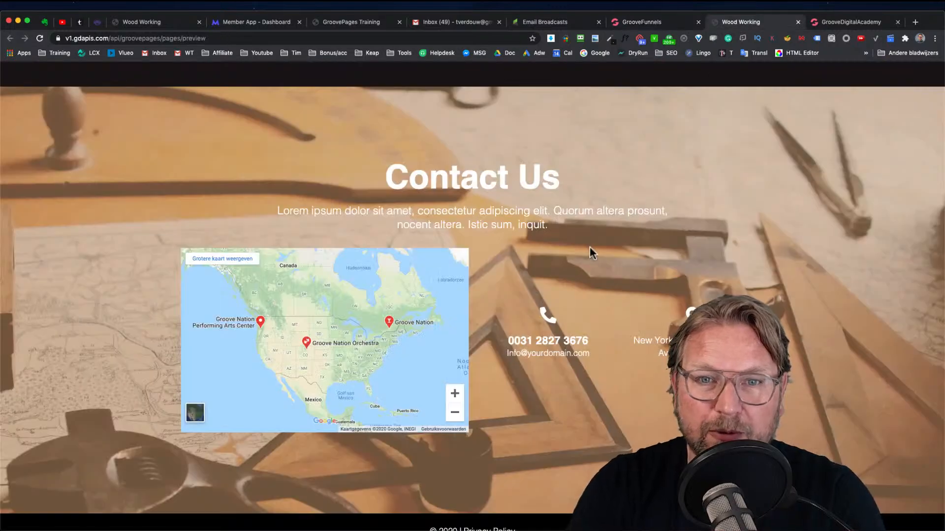
pyautogui.scroll(10, 589, 248)
pyautogui.scroll(5, 590, 248)
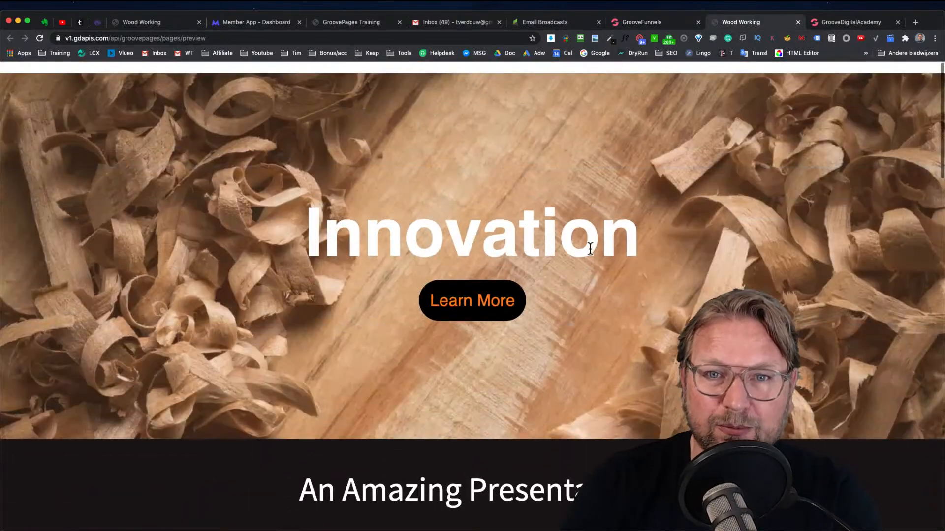
pyautogui.click(662, 22)
pyautogui.scroll(-10, 594, 267)
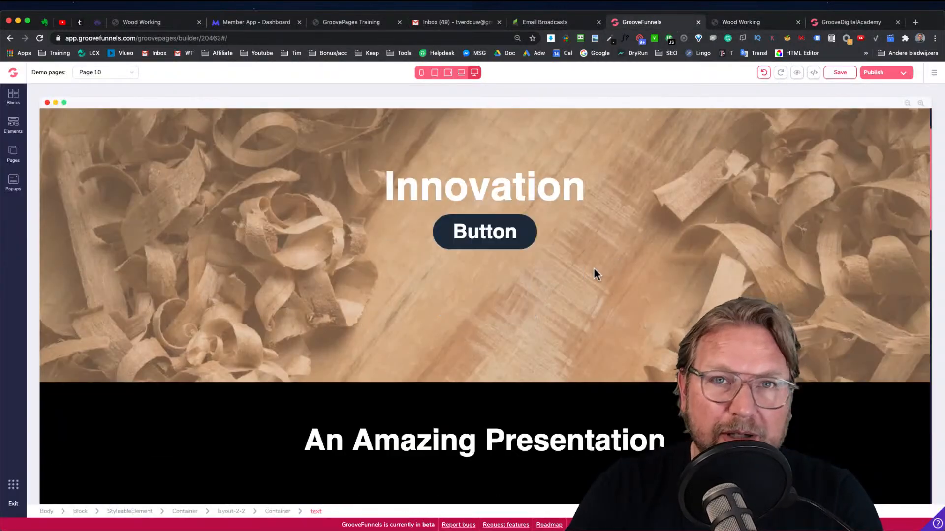
pyautogui.scroll(-8, 594, 268)
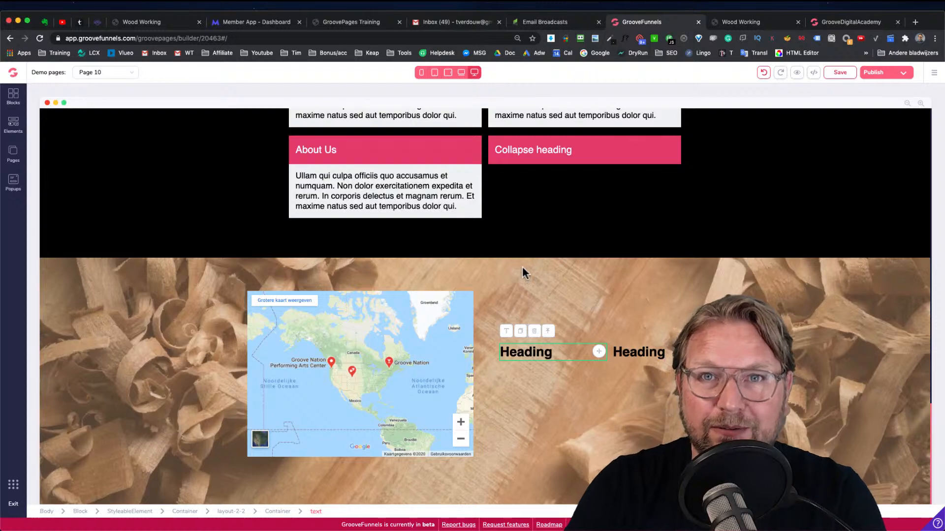
pyautogui.scroll(8, 534, 260)
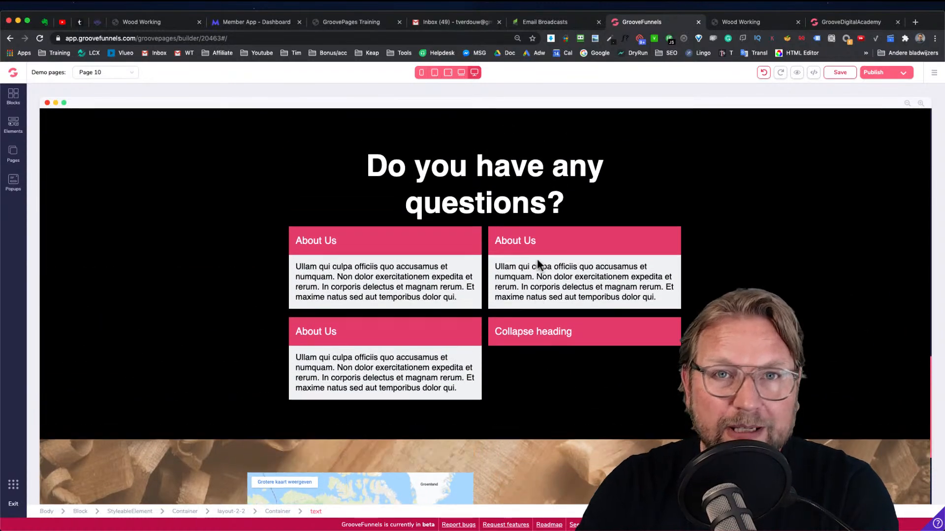
pyautogui.scroll(-8, 538, 260)
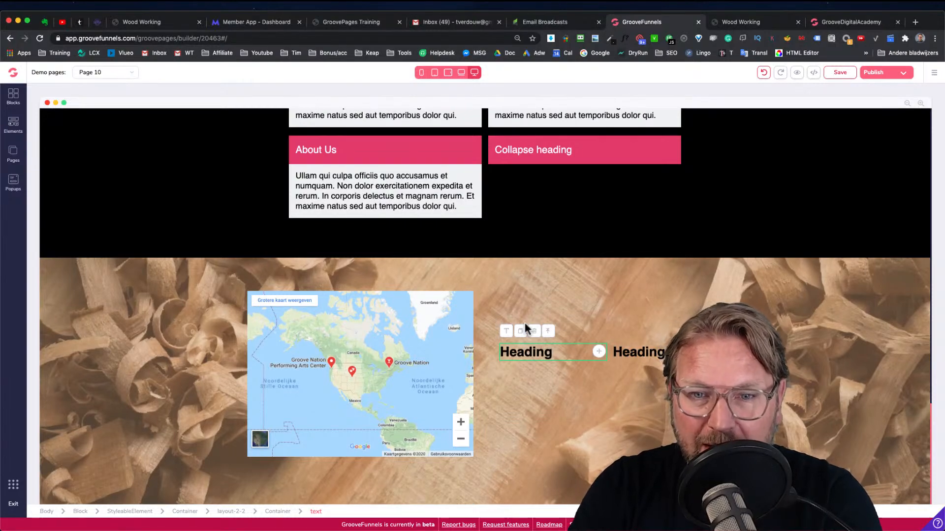
pyautogui.scroll(12, 522, 251)
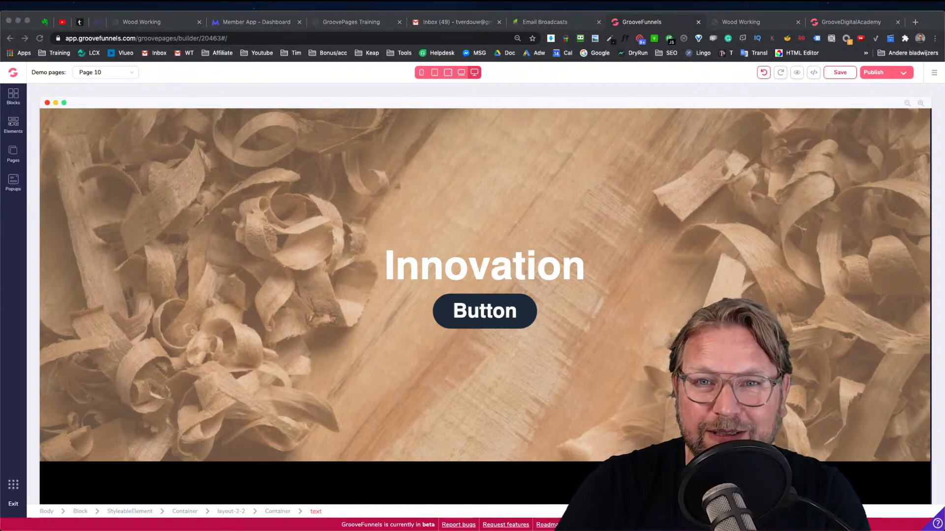
pyautogui.click(291, 172)
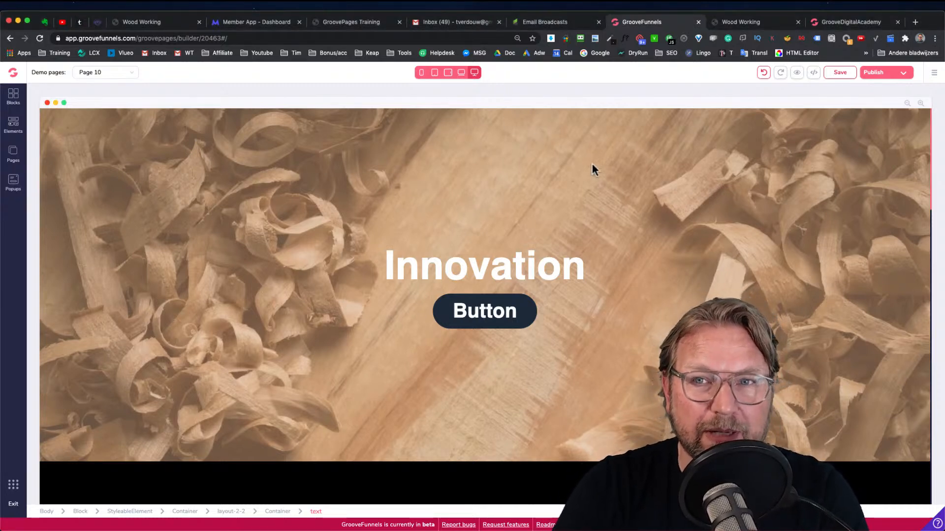
pyautogui.click(740, 27)
pyautogui.scroll(-10, 536, 268)
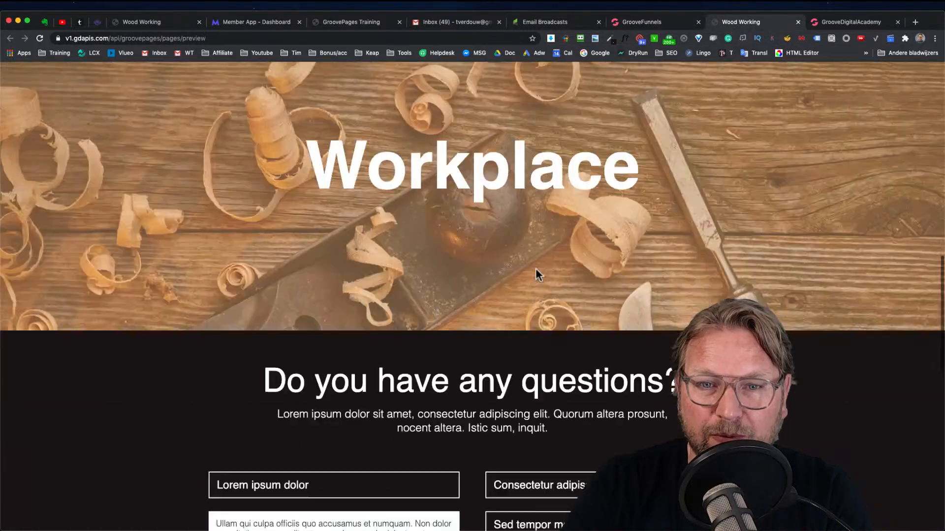
pyautogui.scroll(-5, 536, 269)
pyautogui.scroll(15, 536, 270)
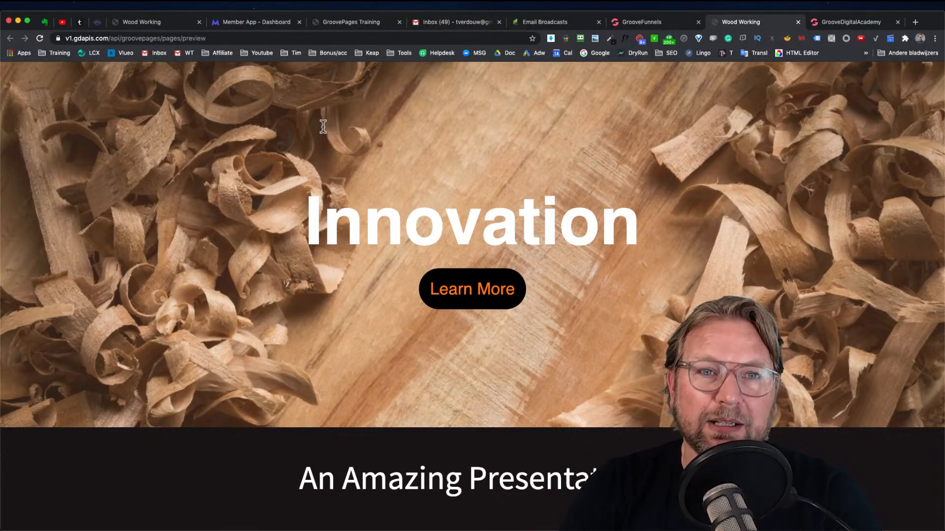
# Open the GroovePages Training course lesson on creating a professional website and read its instructions
pyautogui.click(334, 23)
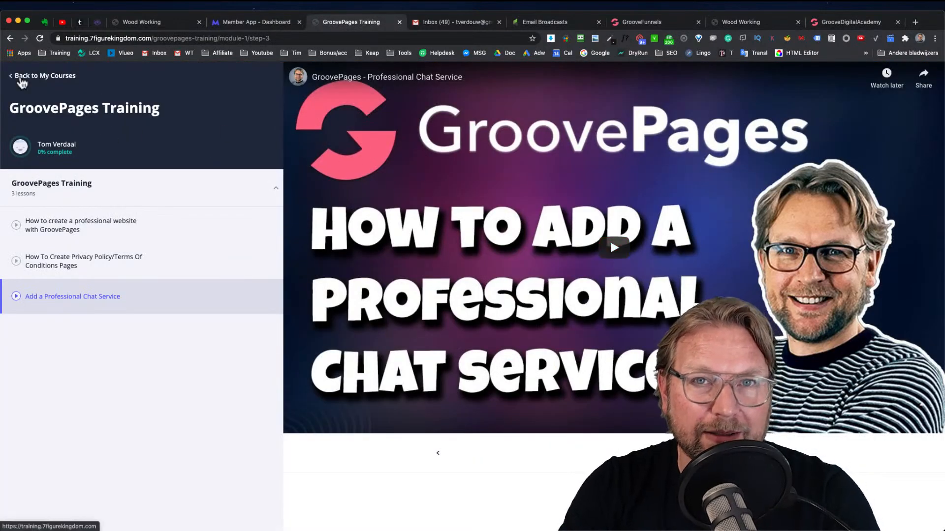
pyautogui.click(21, 78)
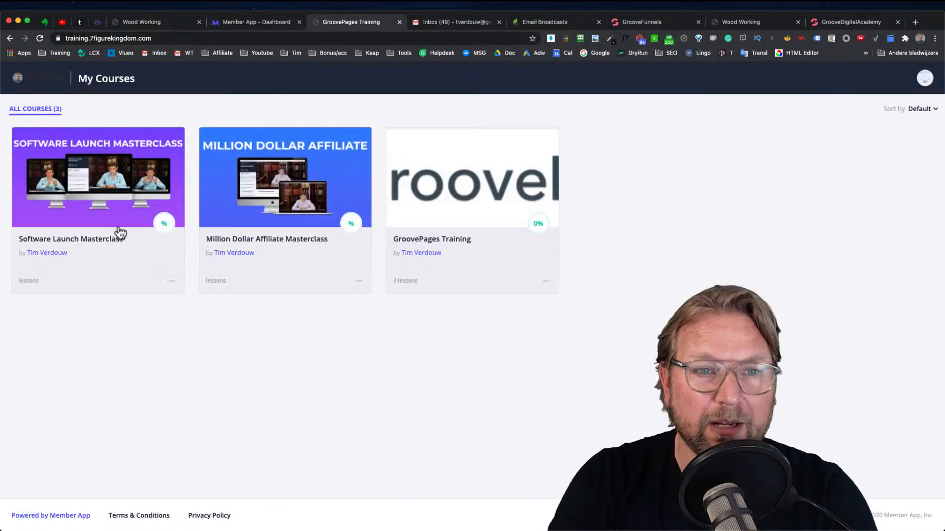
pyautogui.click(502, 181)
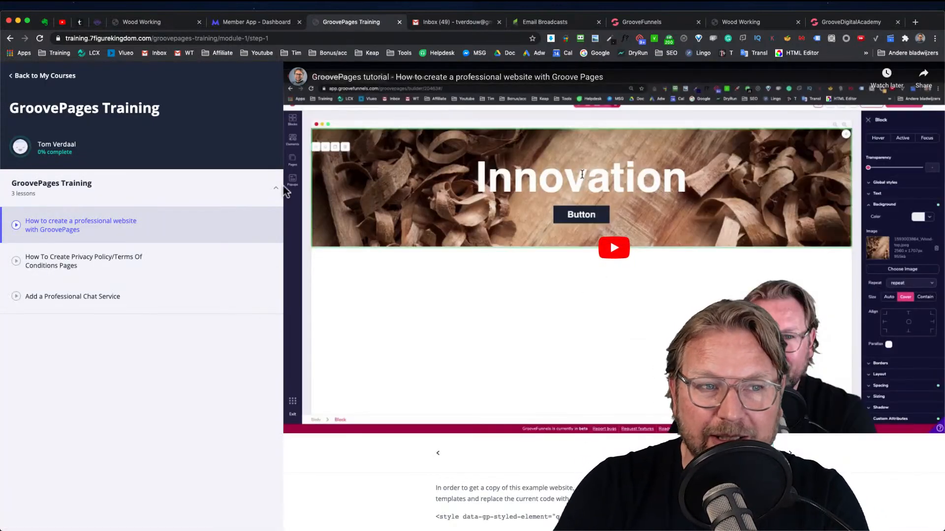
pyautogui.scroll(-4, 592, 394)
pyautogui.scroll(-3, 592, 390)
pyautogui.moveTo(435, 206); pyautogui.dragTo(447, 437)
pyautogui.scroll(20, 447, 436)
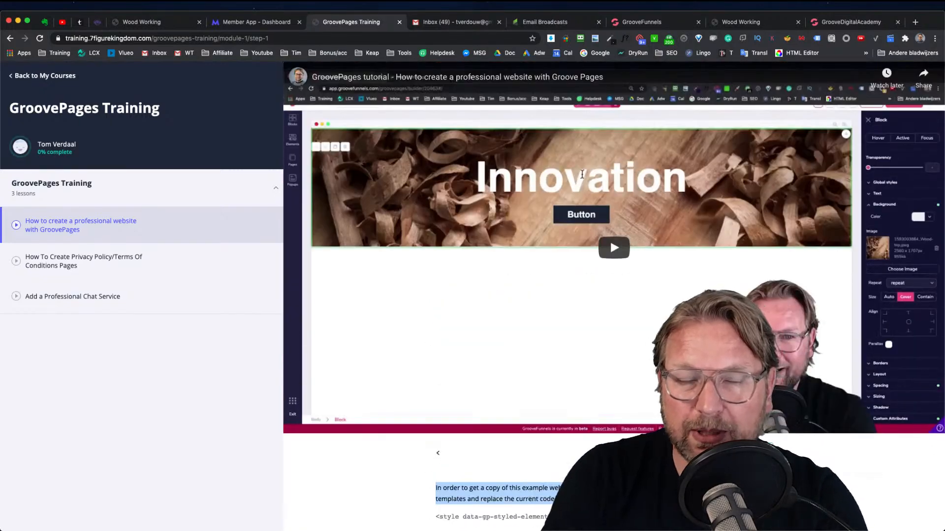
pyautogui.click(650, 23)
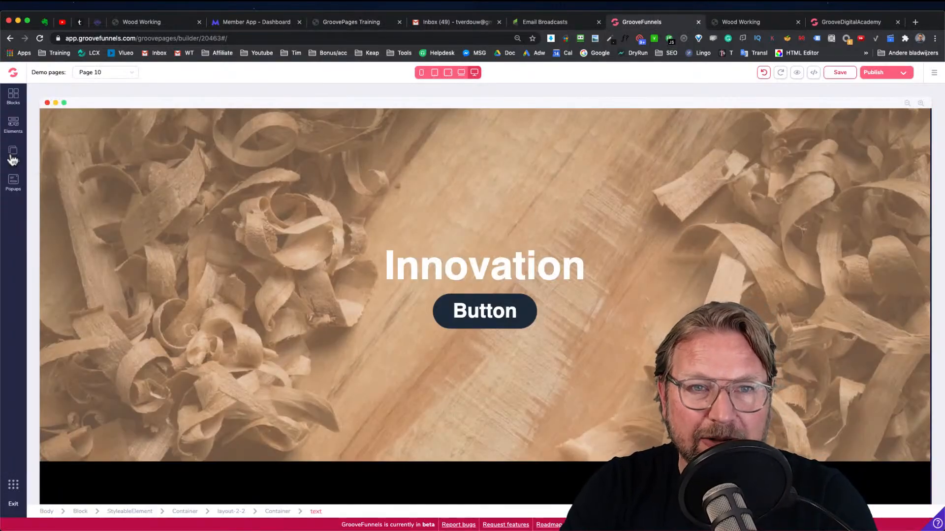
# Save the page and review the site's page list
pyautogui.click(840, 74)
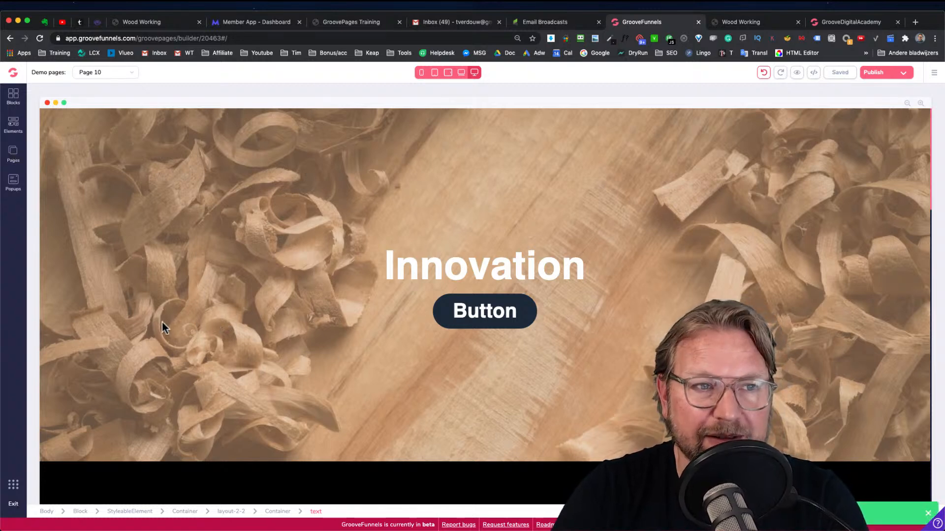
pyautogui.click(14, 159)
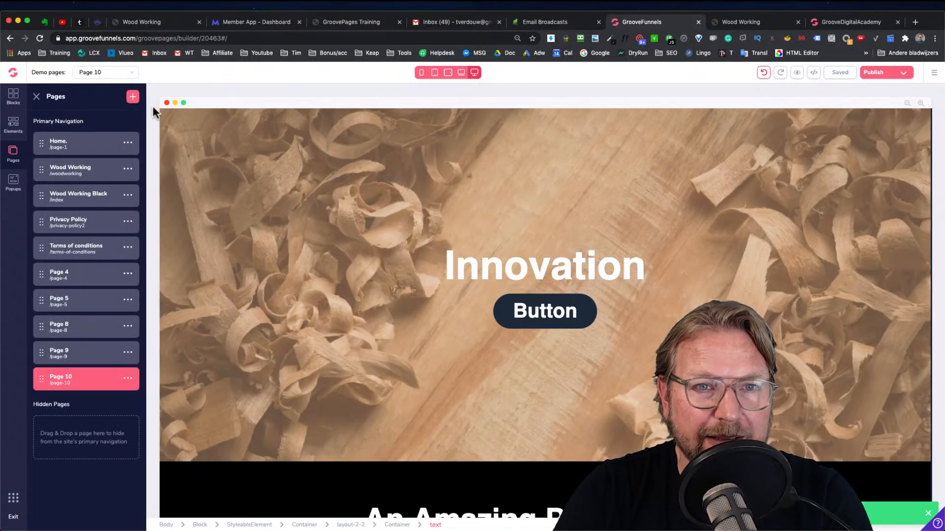
pyautogui.click(692, 232)
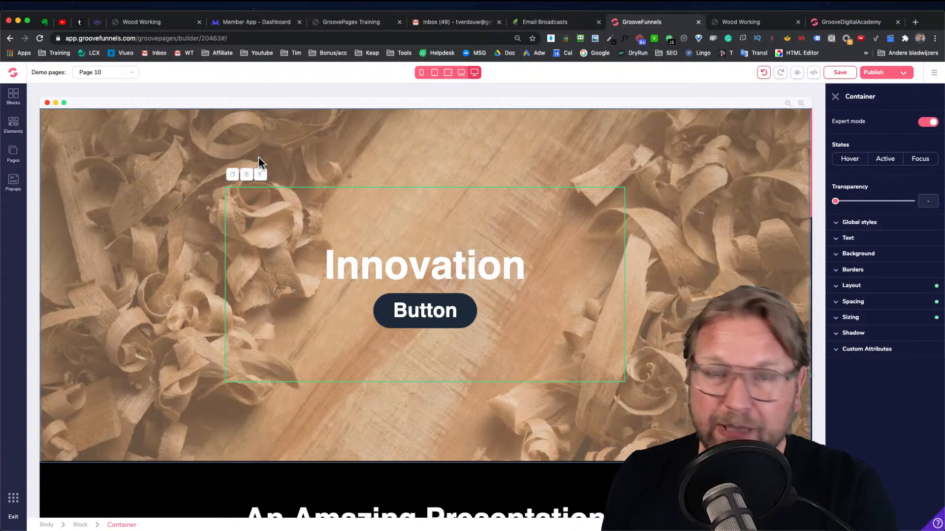
# Select the hero block, open the page's source code editor, and copy all of its code before closing the editor
pyautogui.click(119, 131)
pyautogui.click(118, 131)
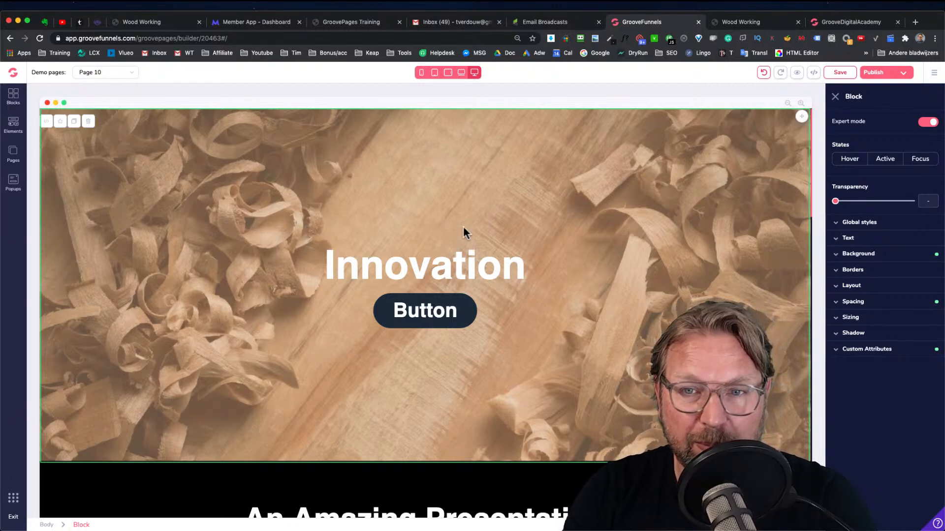
pyautogui.scroll(-15, 457, 246)
pyautogui.scroll(-5, 459, 245)
pyautogui.scroll(20, 459, 245)
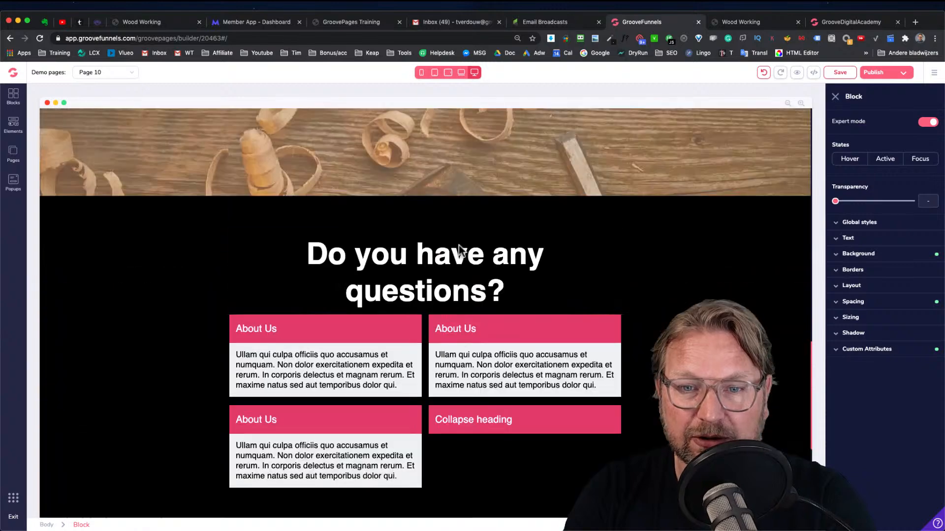
pyautogui.scroll(1, 458, 244)
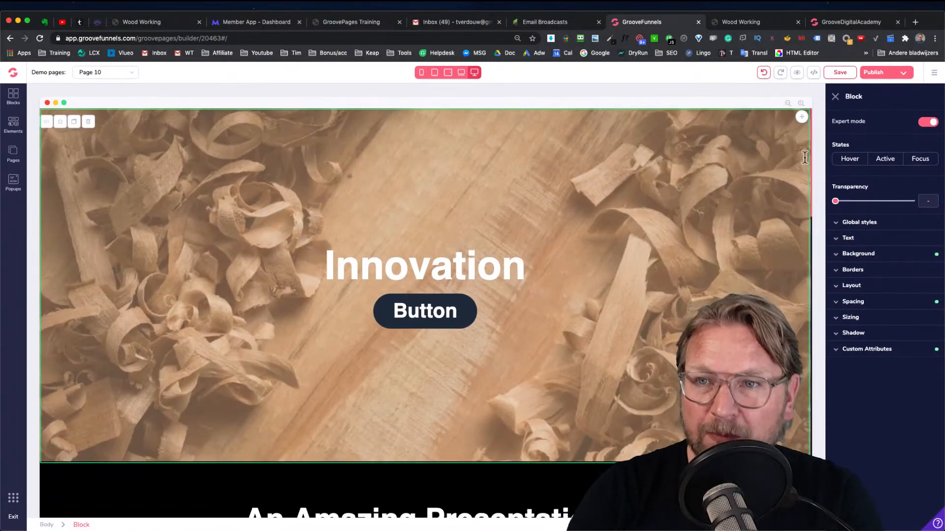
pyautogui.click(813, 74)
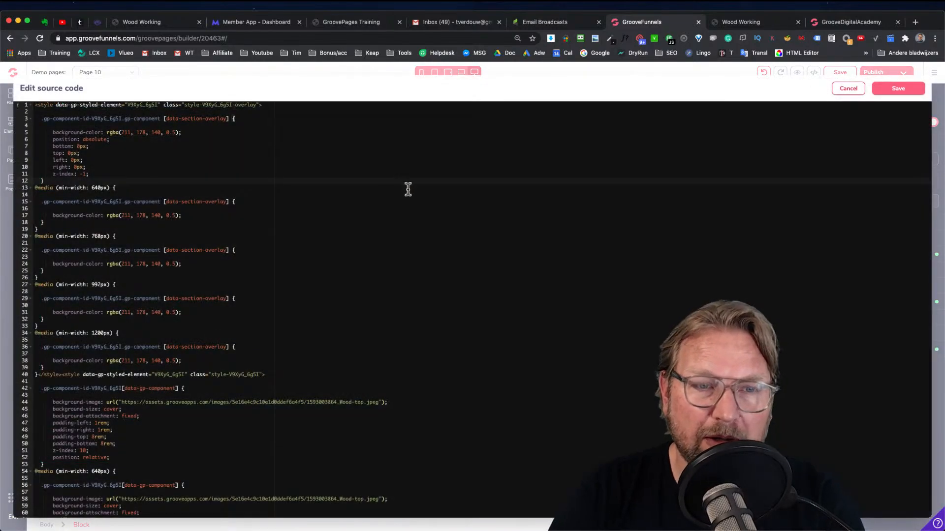
pyautogui.scroll(-20, 131, 180)
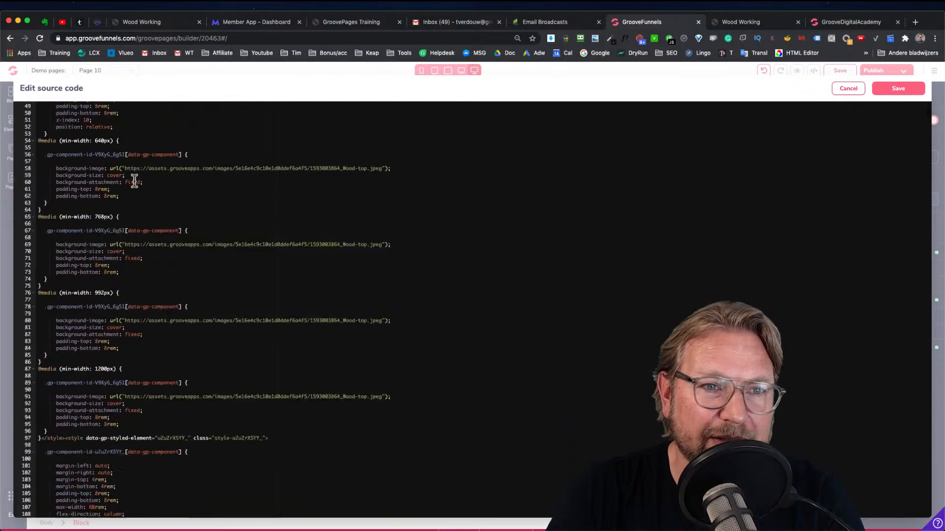
pyautogui.scroll(-20, 136, 180)
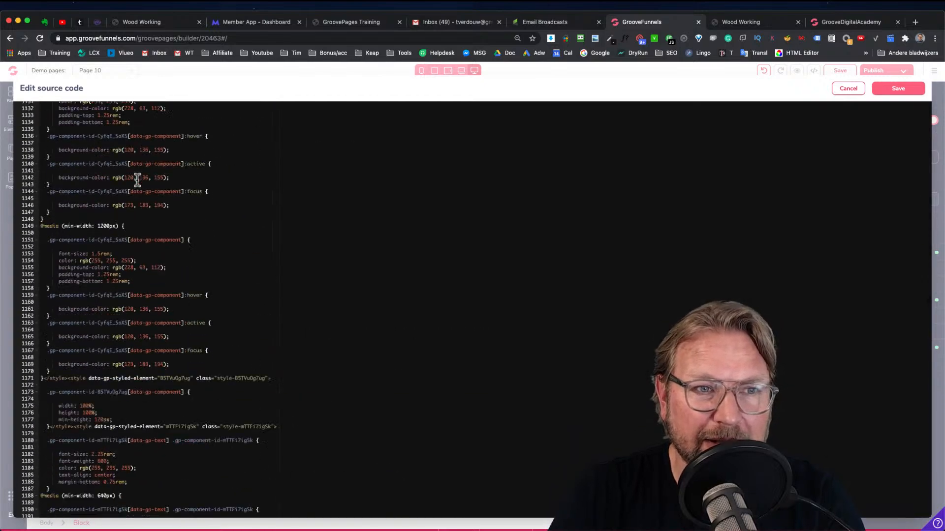
pyautogui.scroll(-20, 137, 180)
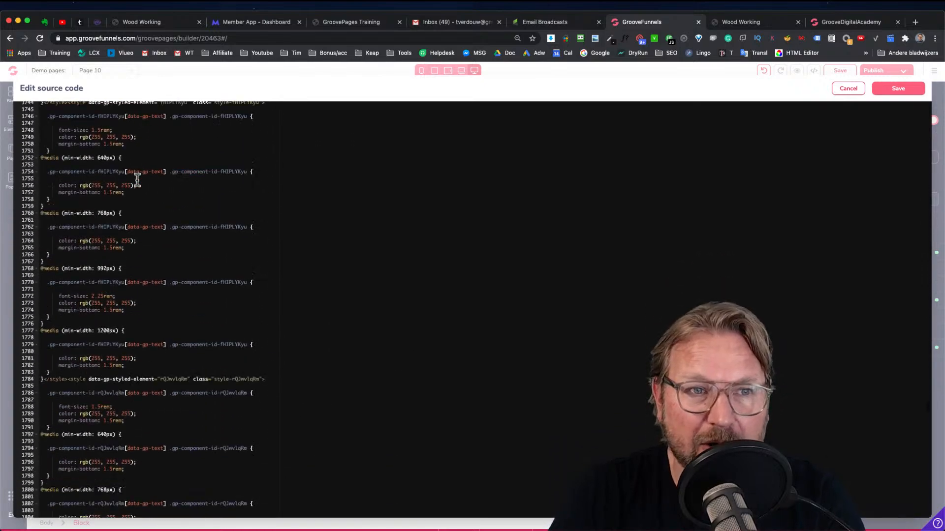
pyautogui.scroll(-5, 141, 176)
pyautogui.click(203, 160)
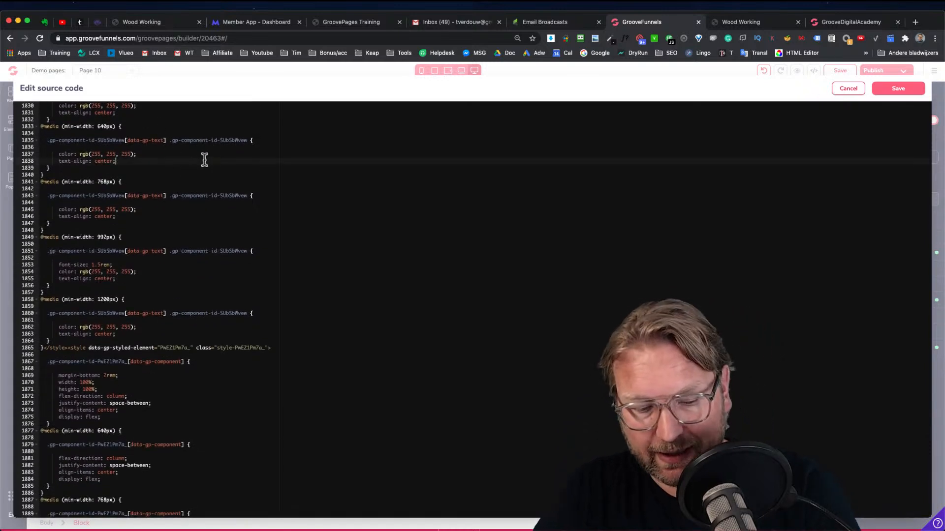
pyautogui.press('super+a')
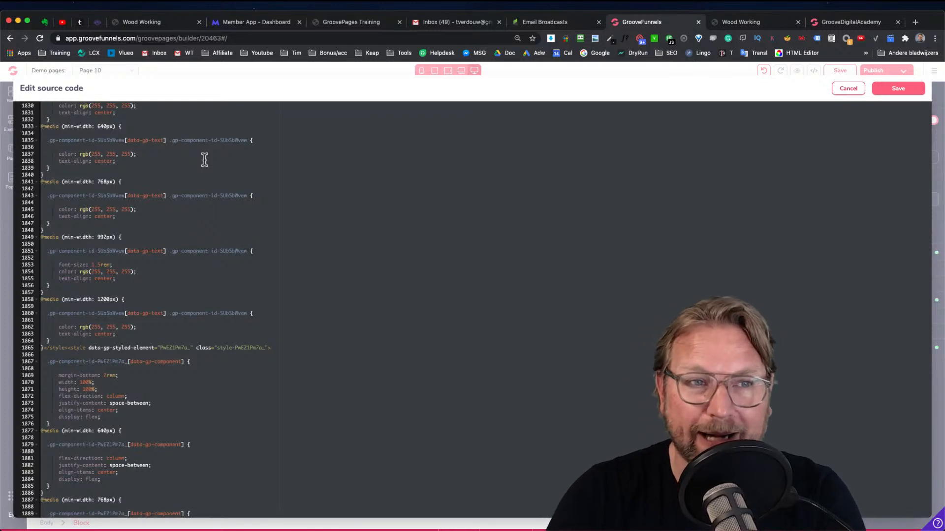
pyautogui.click(846, 89)
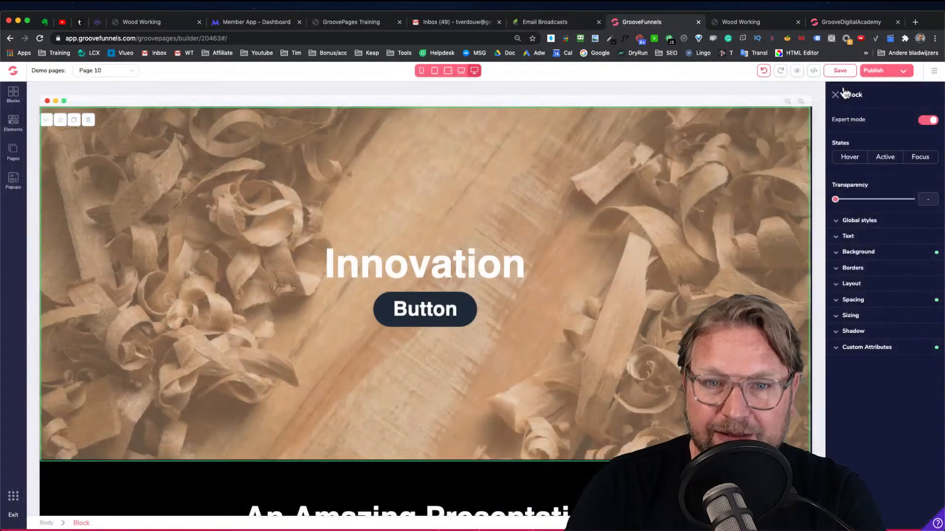
# Review the training lesson's instructions and the Wood Working preview site
pyautogui.click(12, 151)
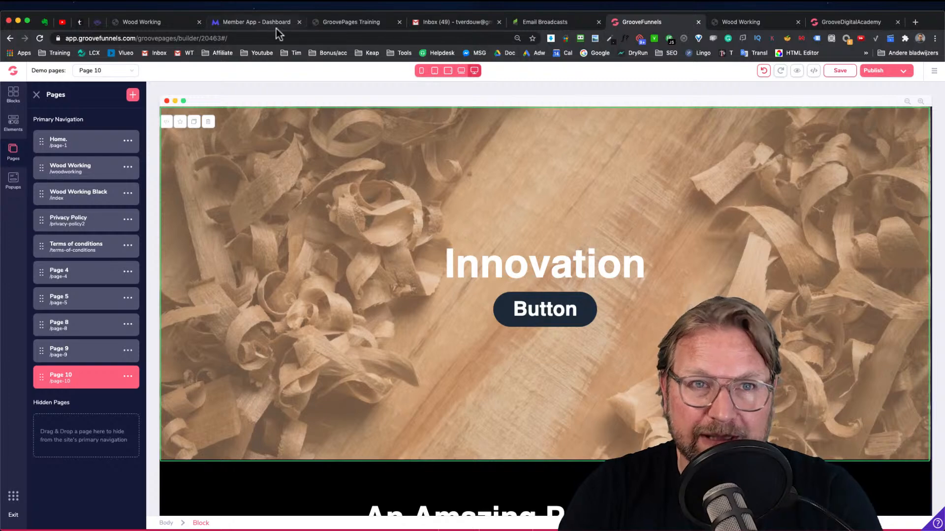
pyautogui.click(338, 26)
pyautogui.scroll(-8, 546, 345)
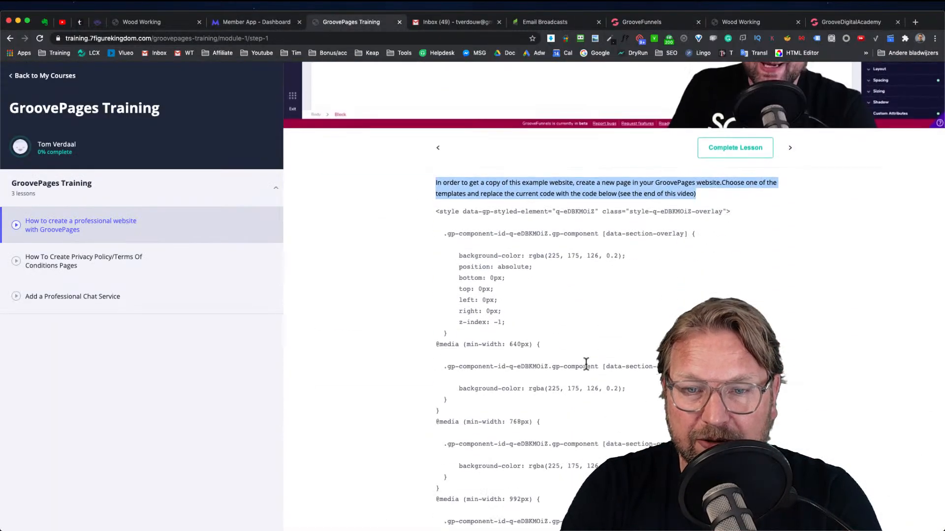
pyautogui.scroll(-3, 535, 256)
pyautogui.scroll(10, 601, 205)
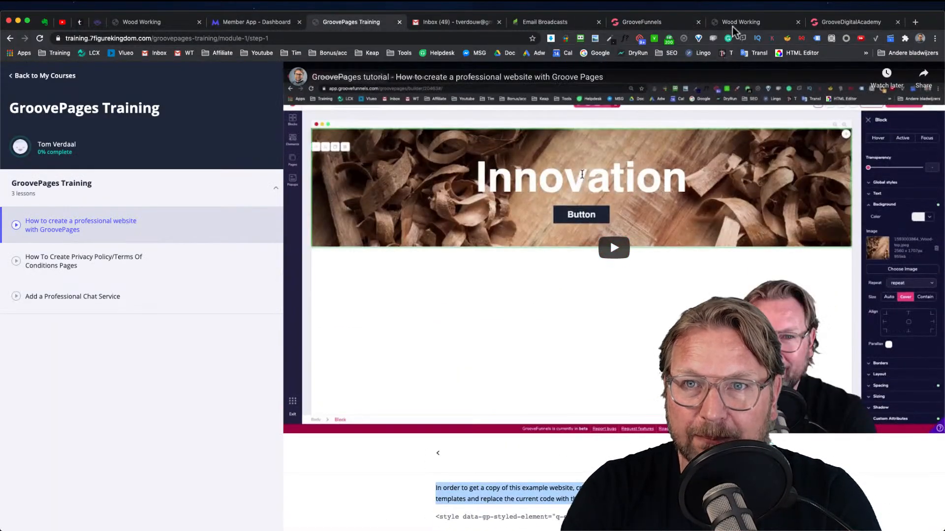
pyautogui.click(732, 22)
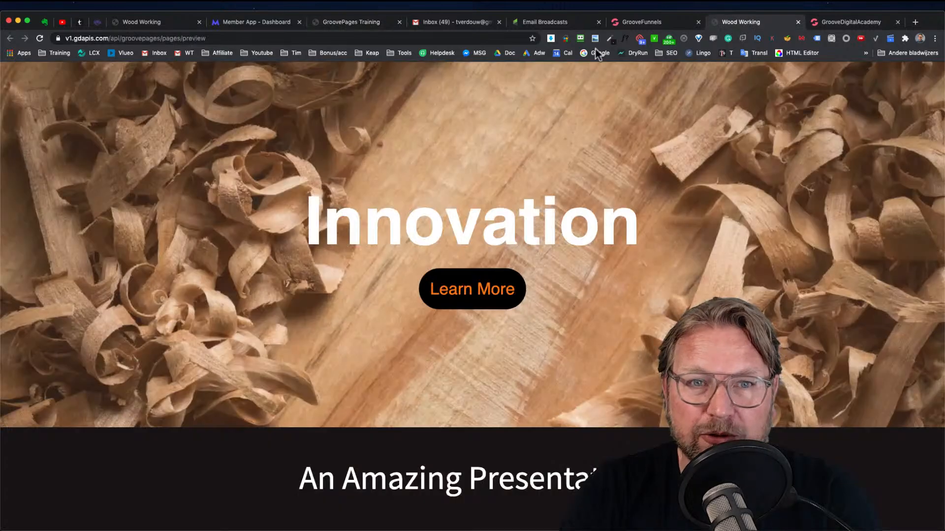
# Add a new page to the site using the Blank Canvas template
pyautogui.click(635, 22)
pyautogui.click(132, 96)
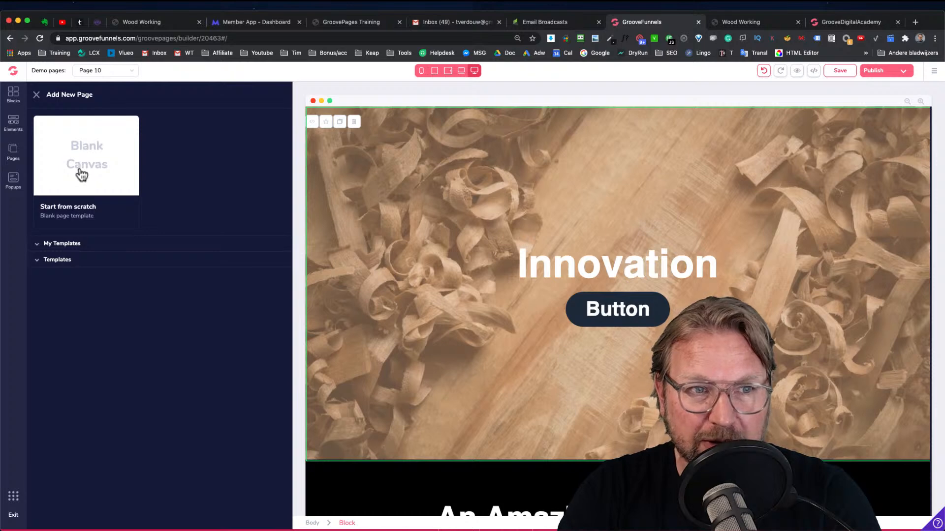
pyautogui.click(80, 174)
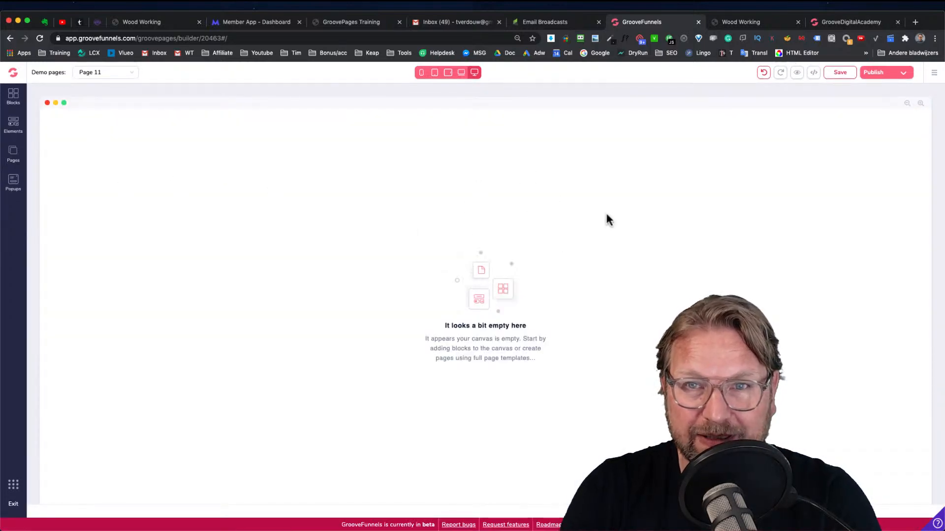
# Paste the copied source code into the new page's source code editor and save it
pyautogui.click(813, 73)
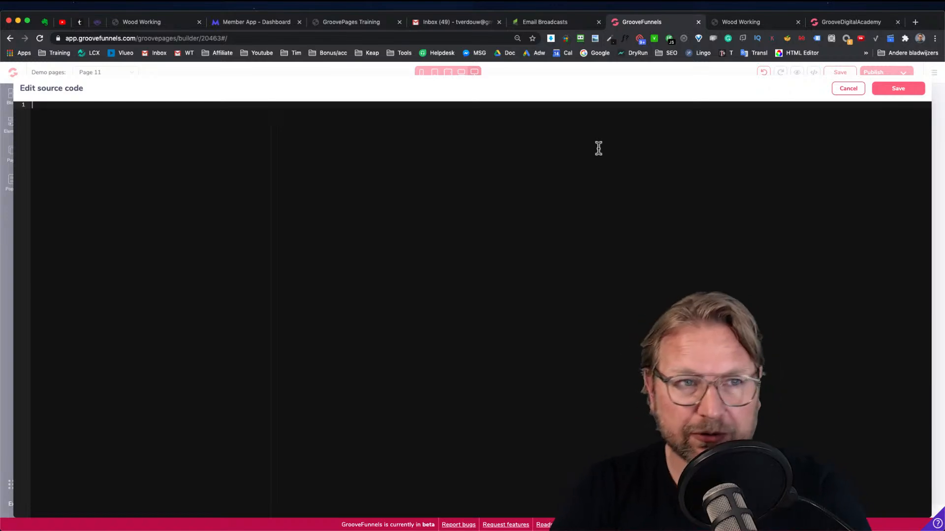
pyautogui.press('super+v')
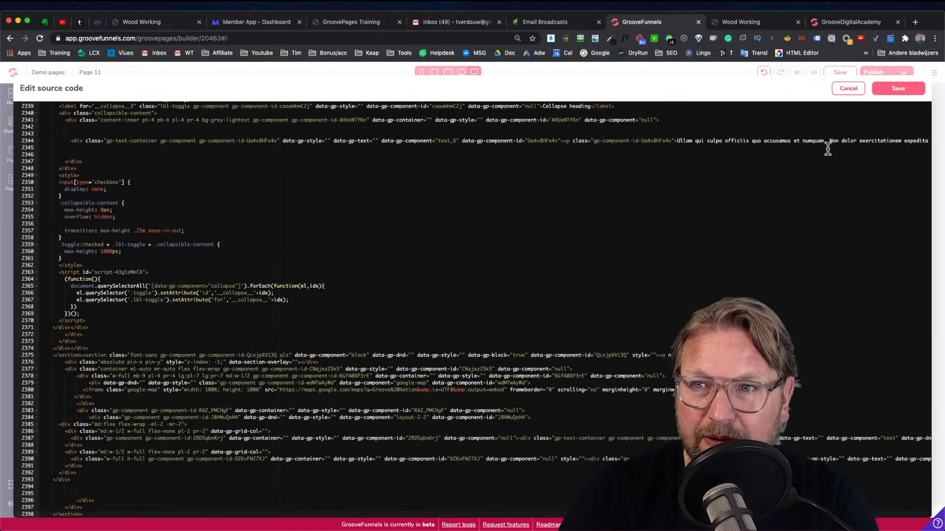
pyautogui.click(893, 90)
pyautogui.scroll(-4, 546, 252)
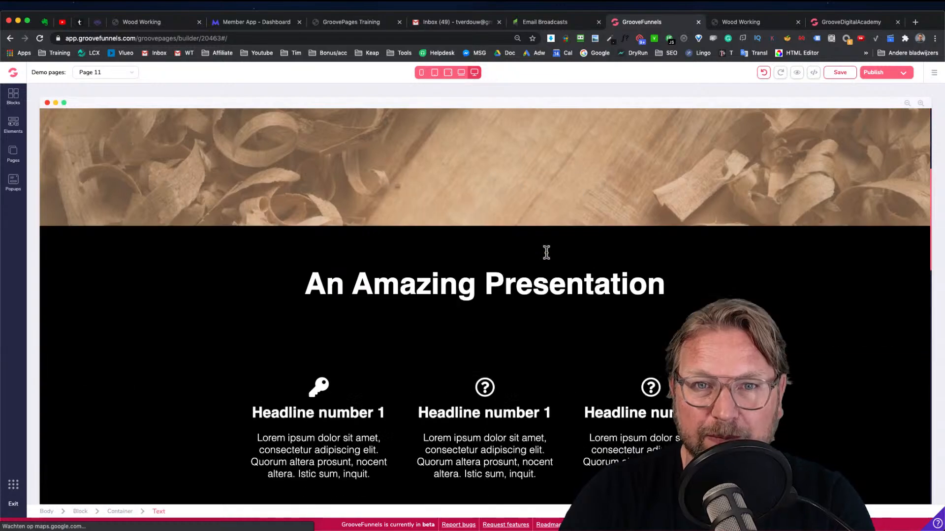
pyautogui.scroll(-15, 547, 252)
pyautogui.scroll(20, 545, 252)
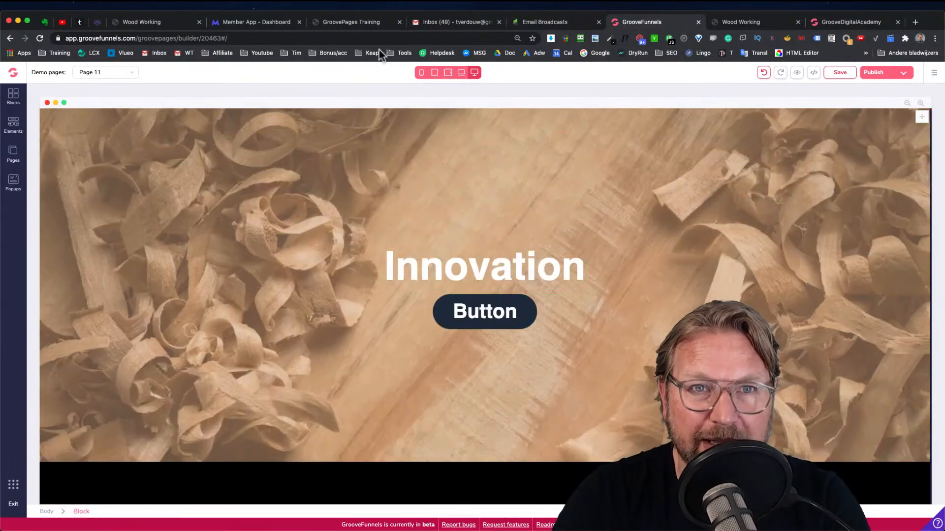
# Browse the GroovePages Training course lessons, returning to the professional website lesson
pyautogui.click(369, 26)
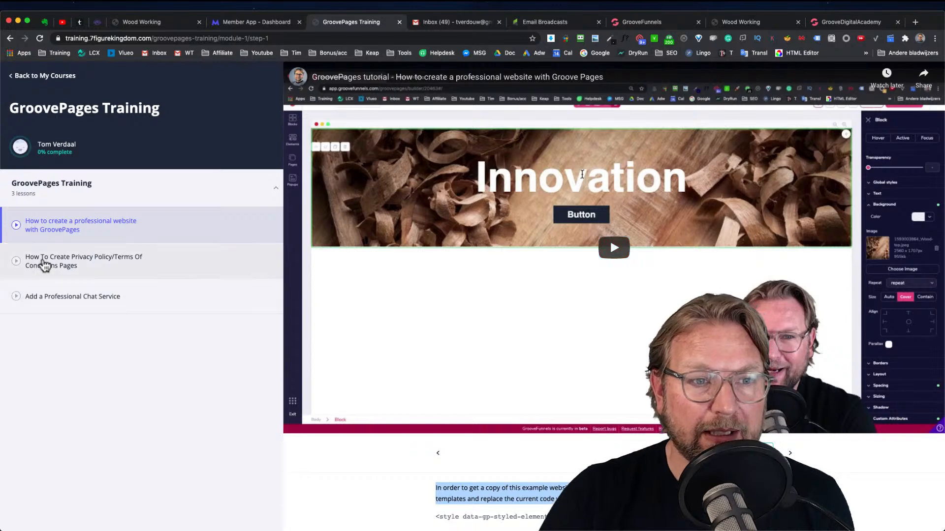
pyautogui.click(100, 264)
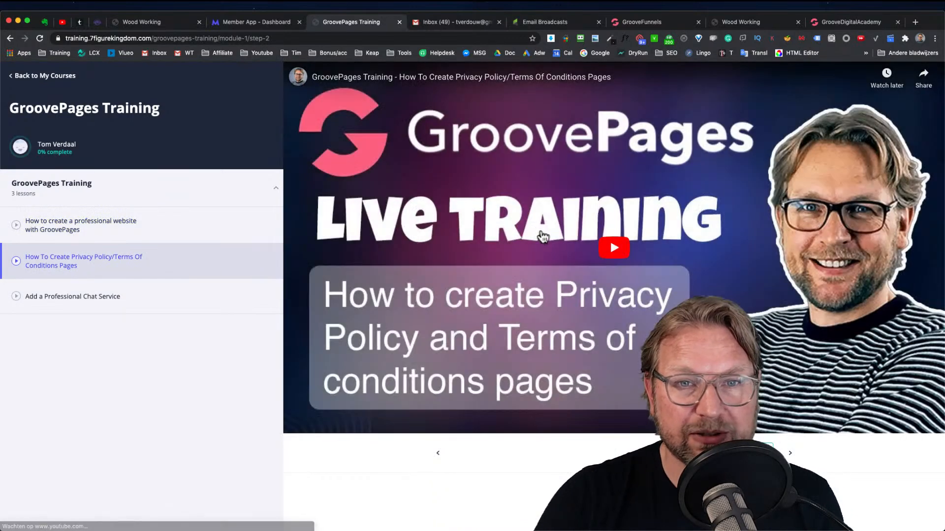
pyautogui.click(100, 300)
pyautogui.click(103, 235)
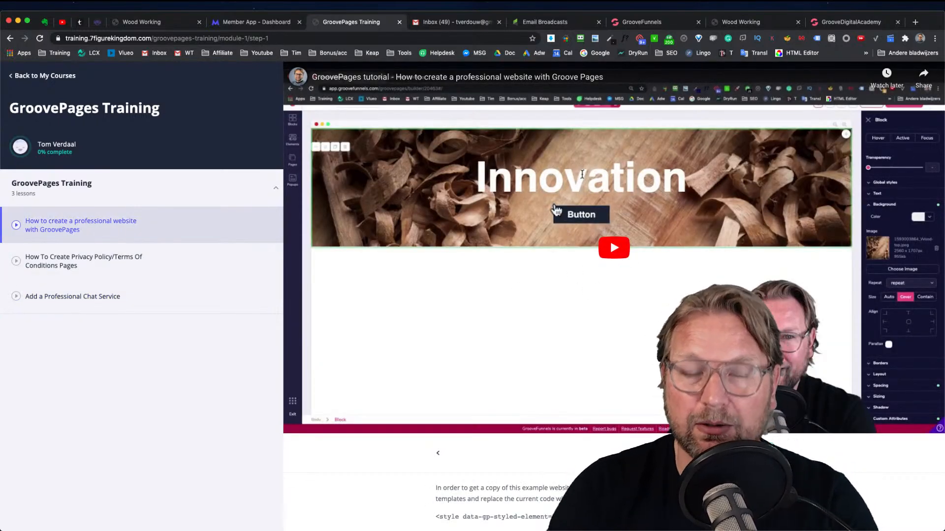
# Scroll through the newly pasted page in the builder to check its sections
pyautogui.click(669, 22)
pyautogui.scroll(-5, 469, 201)
pyautogui.scroll(-15, 468, 201)
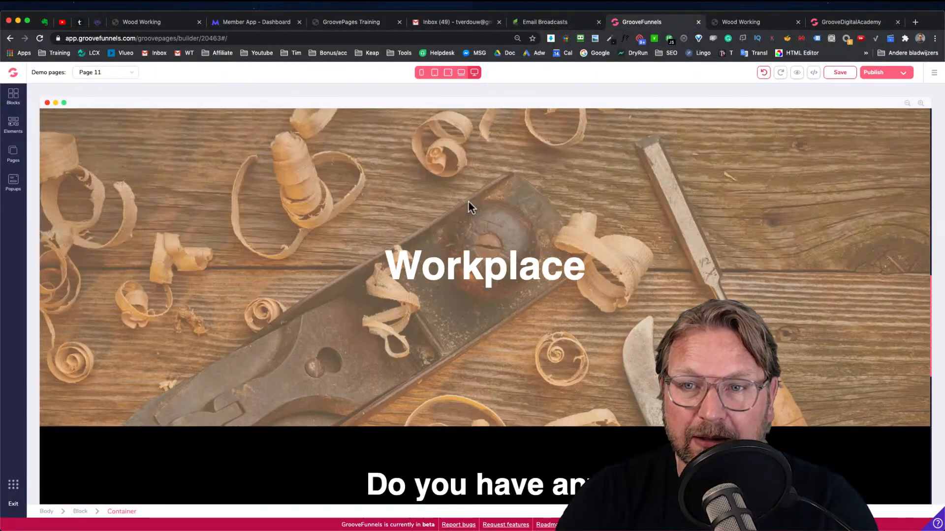
pyautogui.scroll(20, 468, 202)
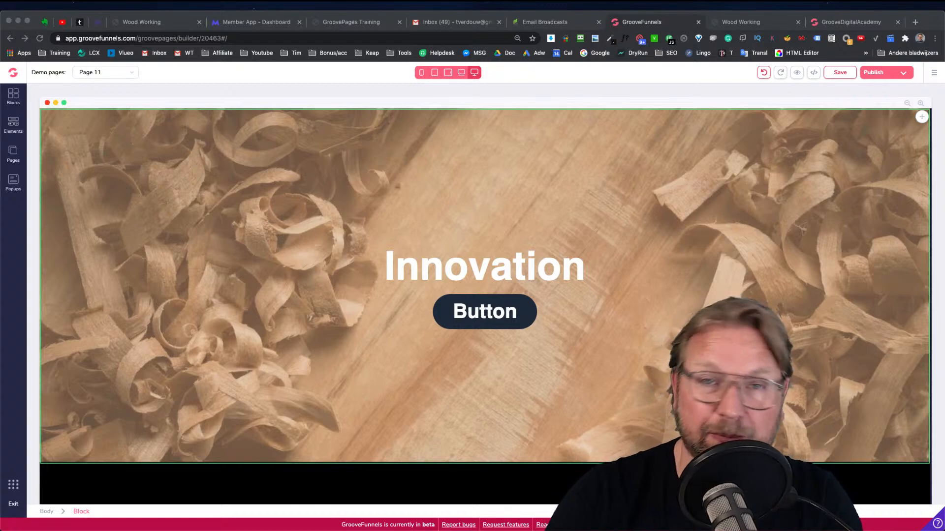
# Open YouTube in a new tab and search for the presenter's channel
pyautogui.click(915, 21)
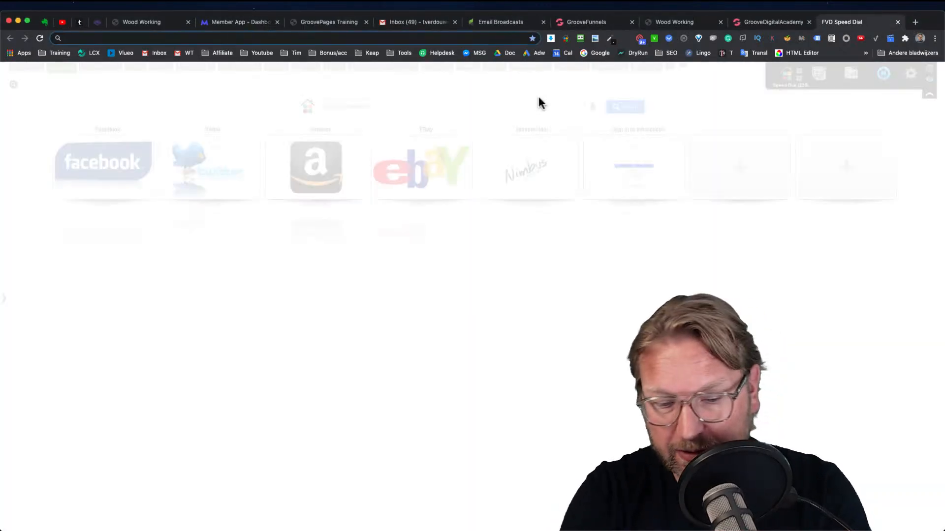
pyautogui.write('youtube.com')
pyautogui.press('Return')
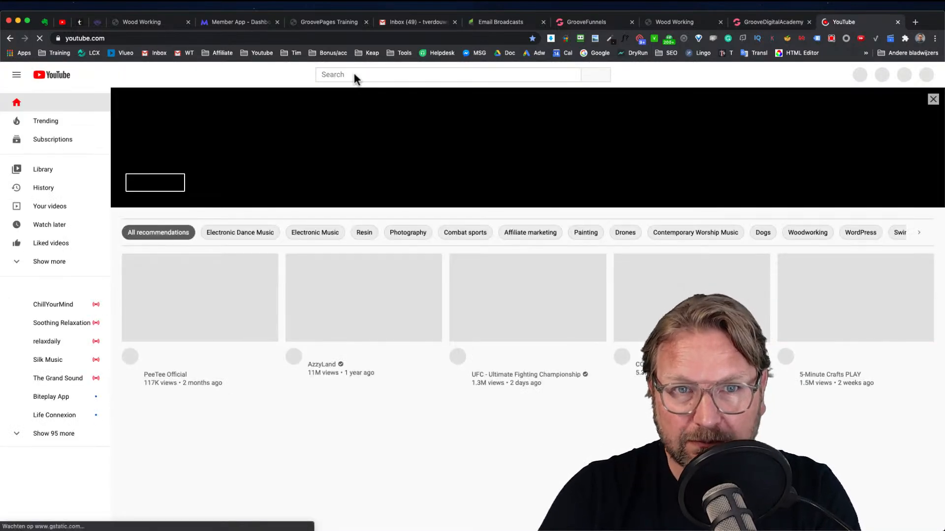
pyautogui.click(355, 75)
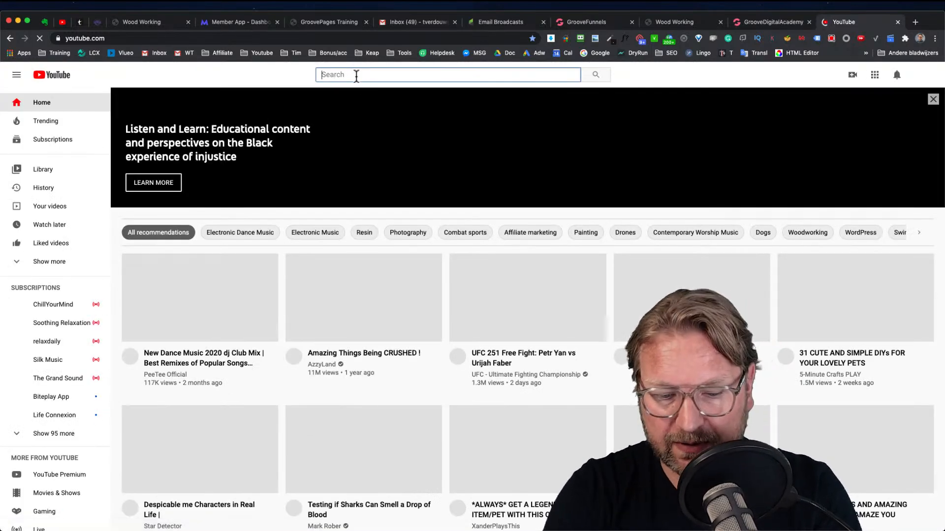
pyautogui.write('tim verdouw')
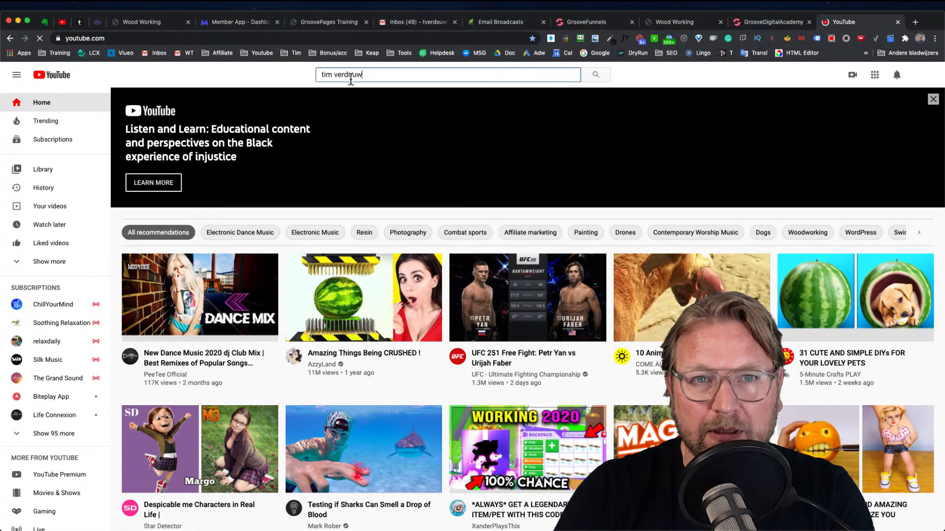
pyautogui.press('Return')
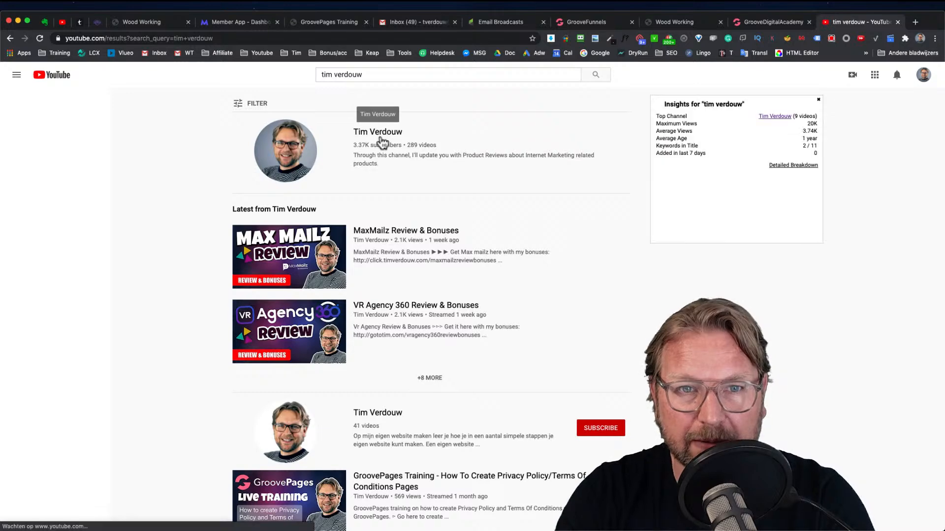
# Open the presenter's channel, go to its videos and filter them to live streams
pyautogui.click(371, 133)
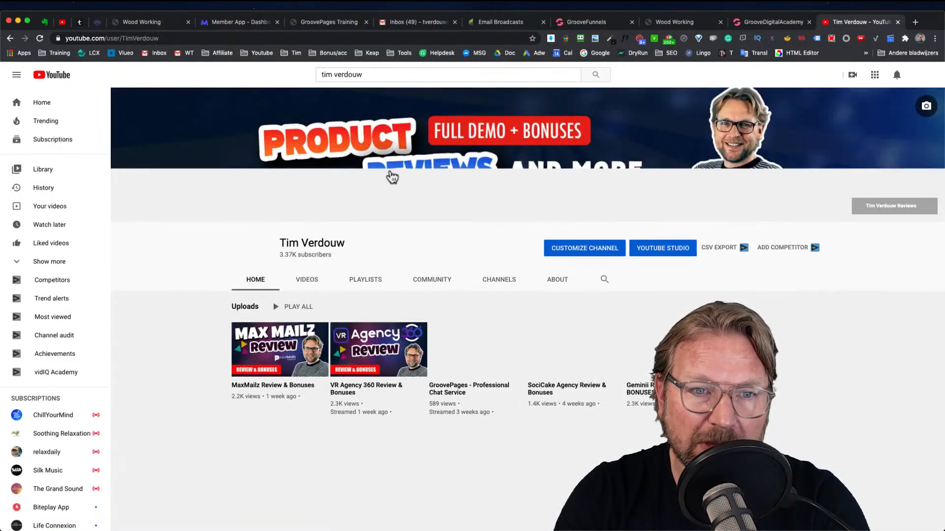
pyautogui.click(308, 281)
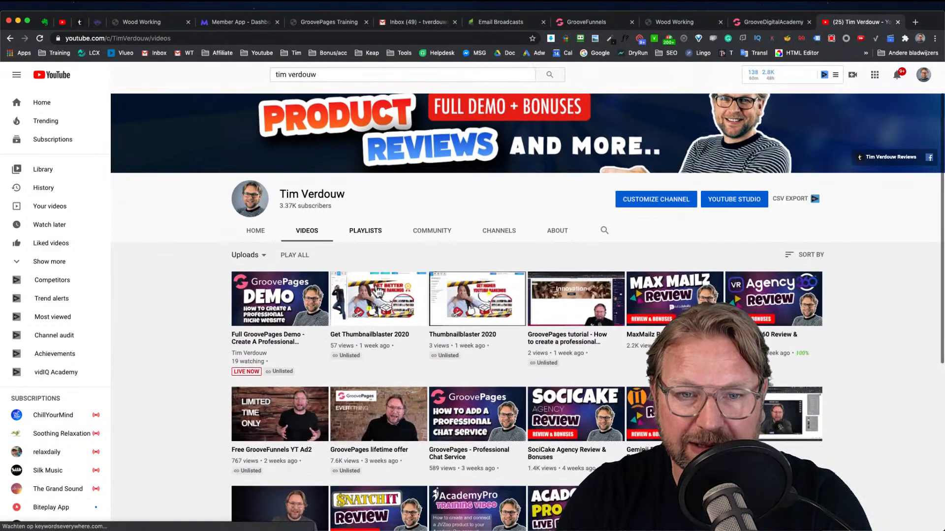
pyautogui.scroll(-2, 378, 292)
pyautogui.scroll(-5, 377, 291)
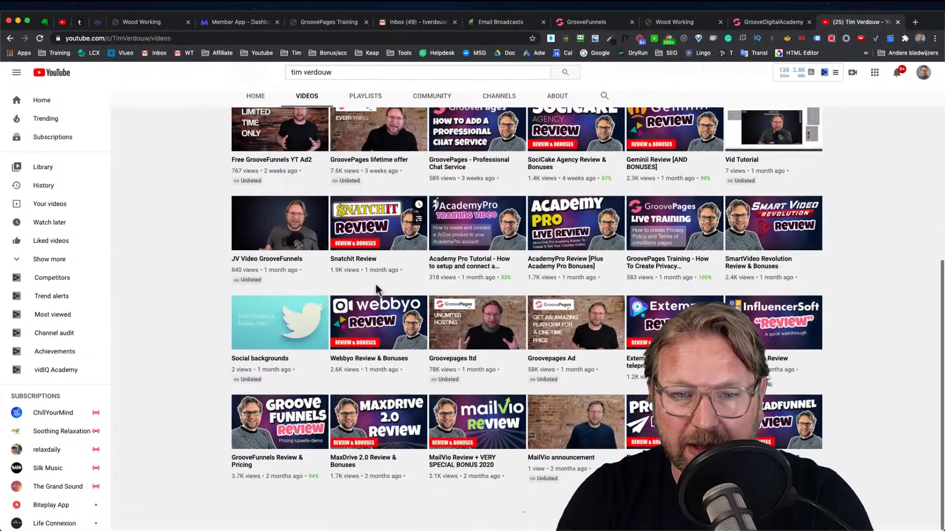
pyautogui.scroll(6, 376, 290)
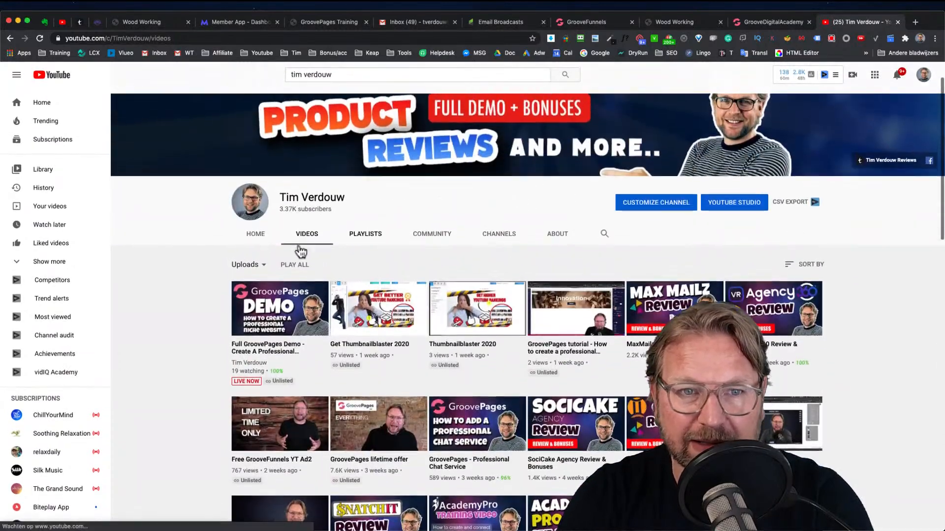
pyautogui.click(247, 267)
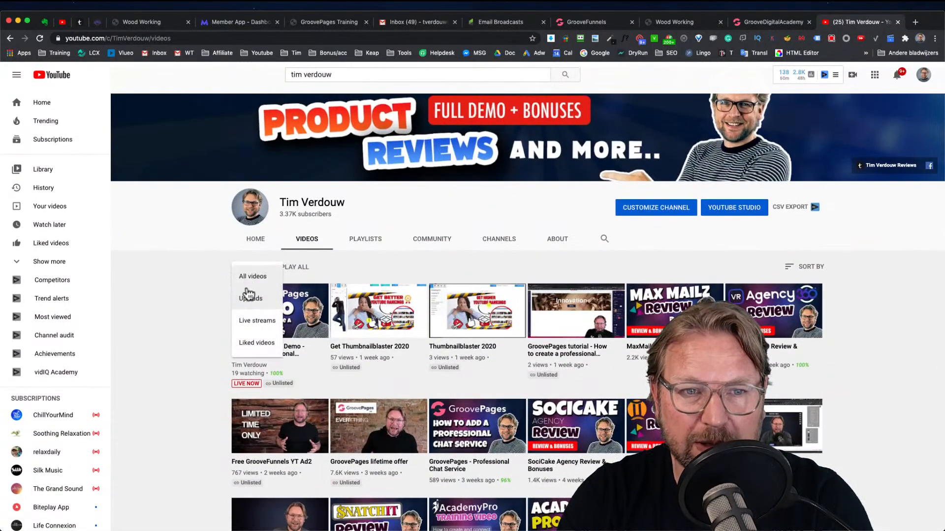
pyautogui.click(252, 325)
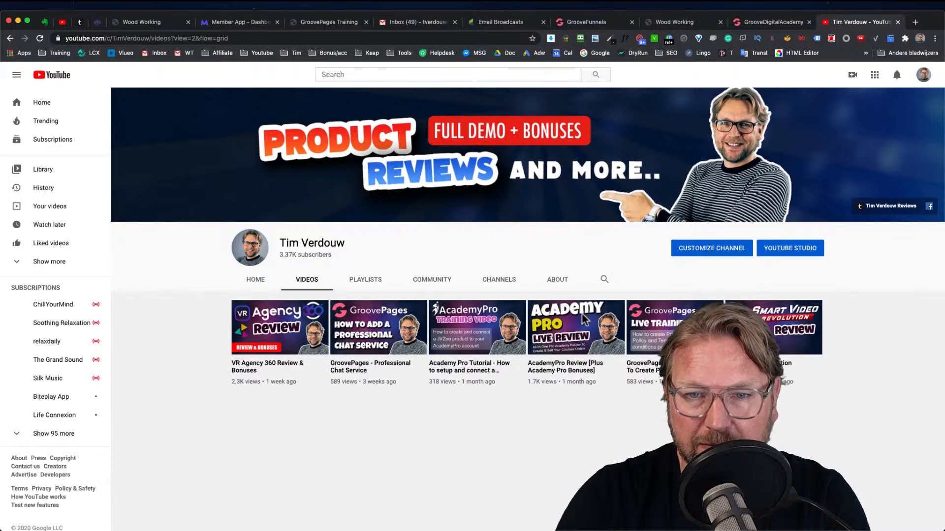
# Filter the channel's videos to liked videos, then return to the full videos list
pyautogui.scroll(-1, 584, 321)
pyautogui.scroll(2, 584, 321)
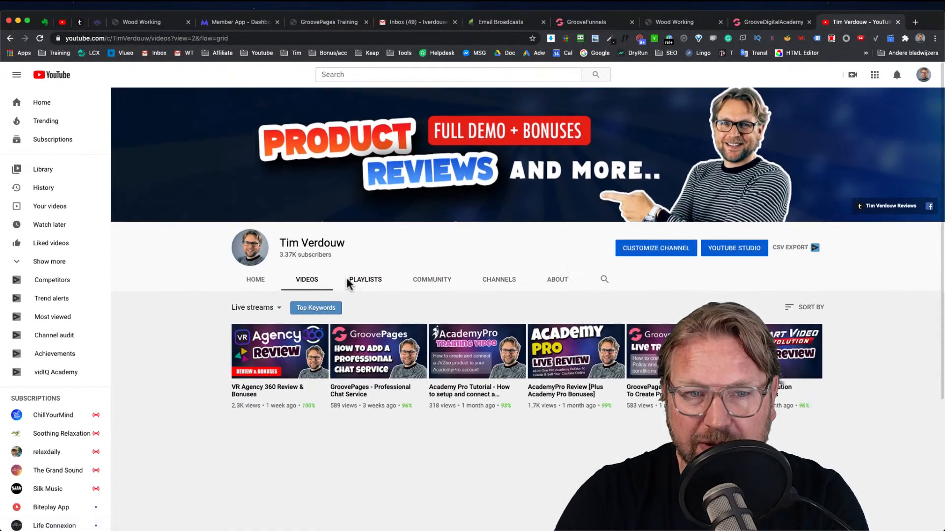
pyautogui.click(272, 306)
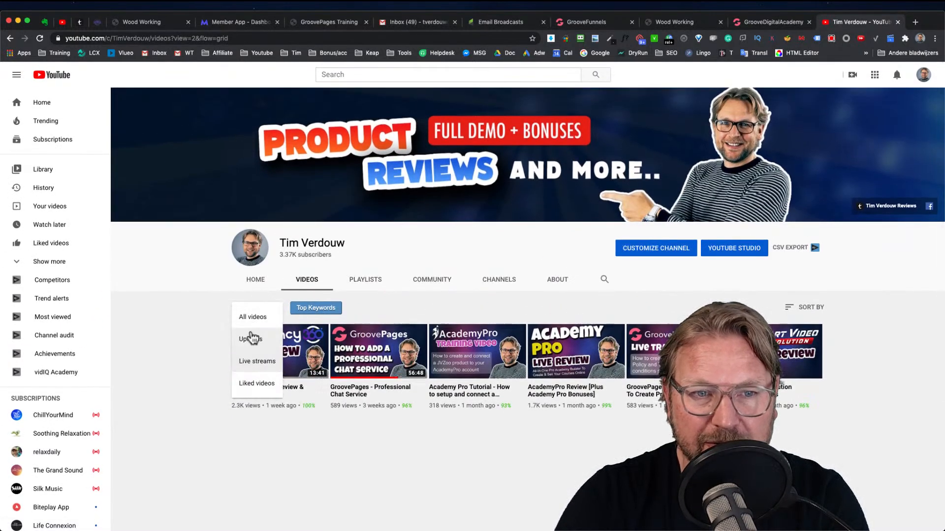
pyautogui.click(255, 382)
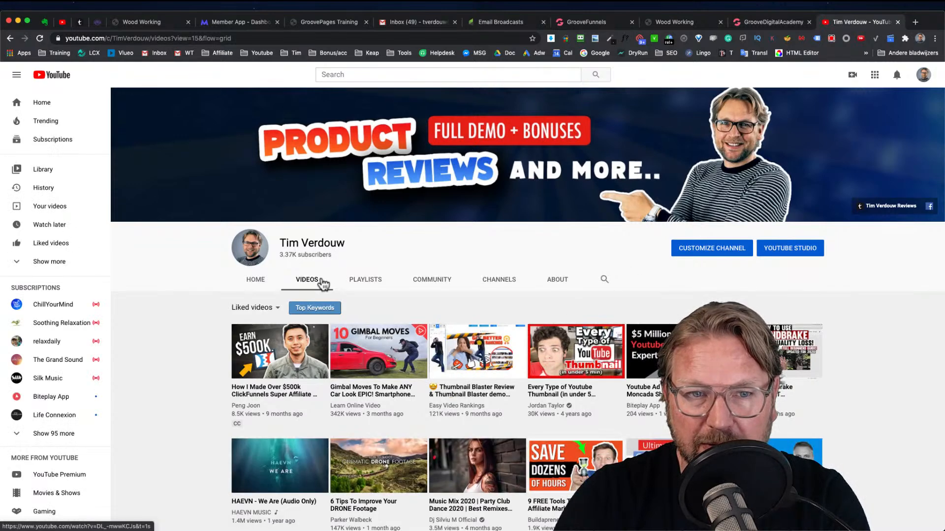
pyautogui.click(309, 286)
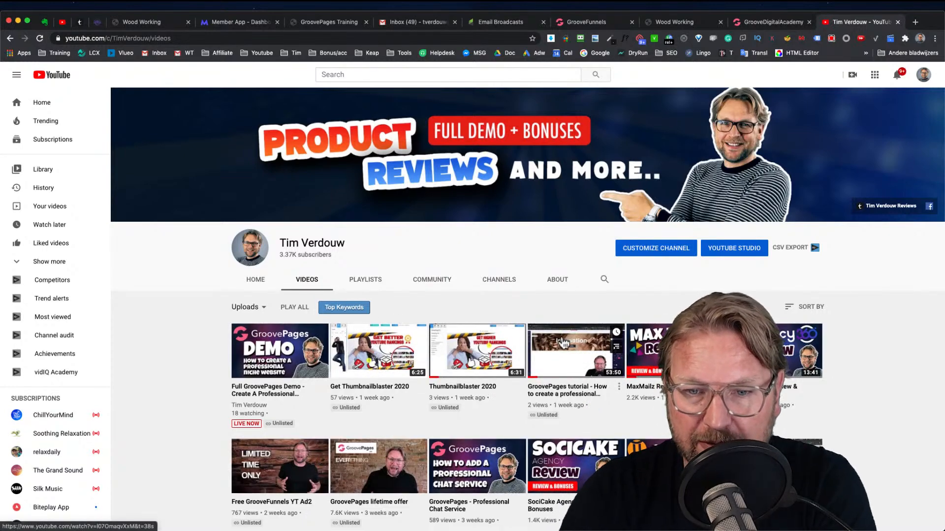
# Scroll through the channel's uploaded videos to look for the right tutorial
pyautogui.scroll(-1, 563, 342)
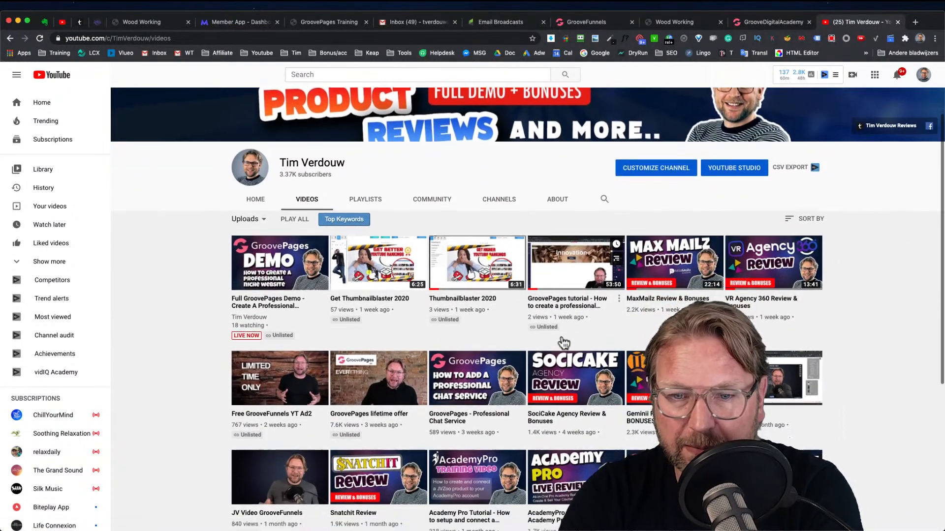
pyautogui.scroll(-2, 564, 342)
pyautogui.scroll(-4, 563, 342)
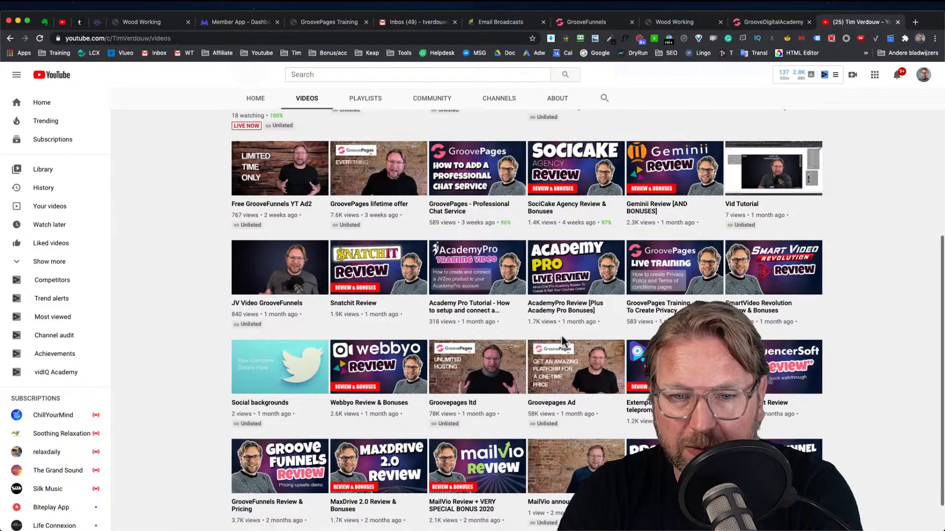
pyautogui.scroll(-8, 556, 341)
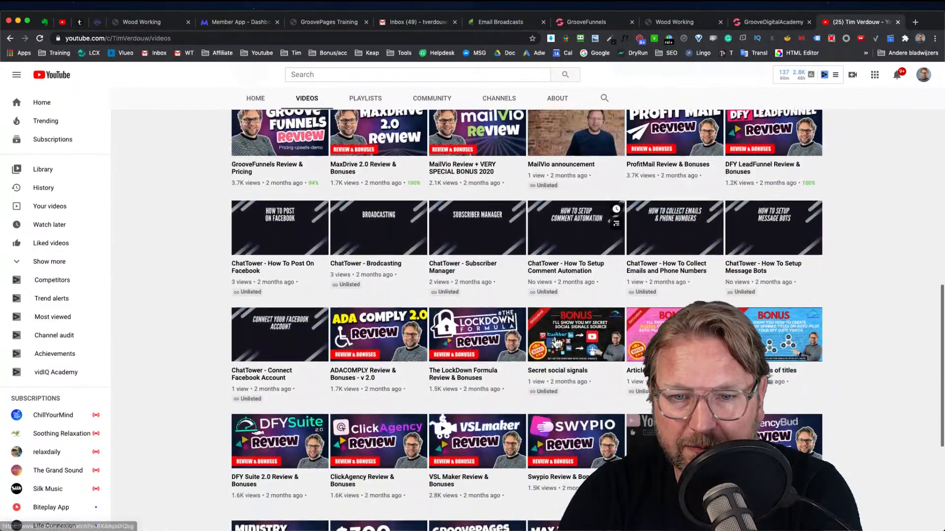
pyautogui.scroll(3, 546, 320)
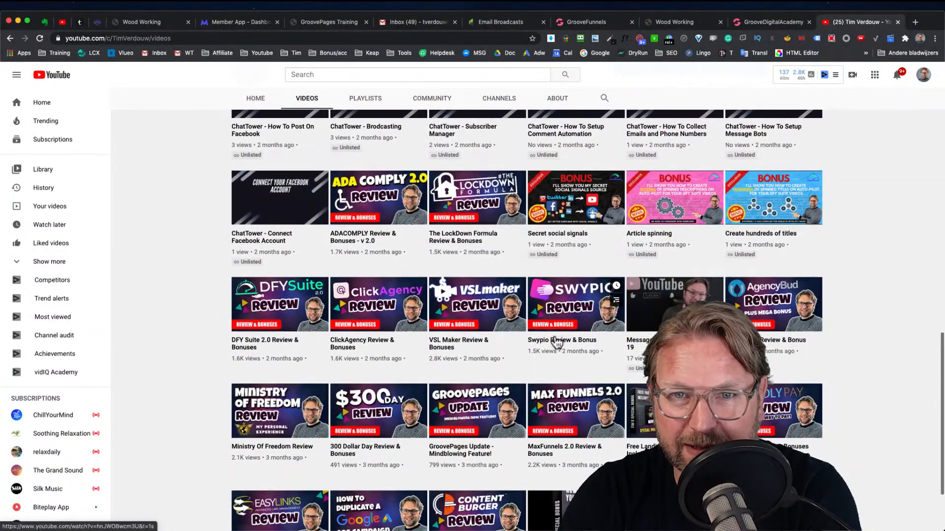
pyautogui.scroll(6, 535, 295)
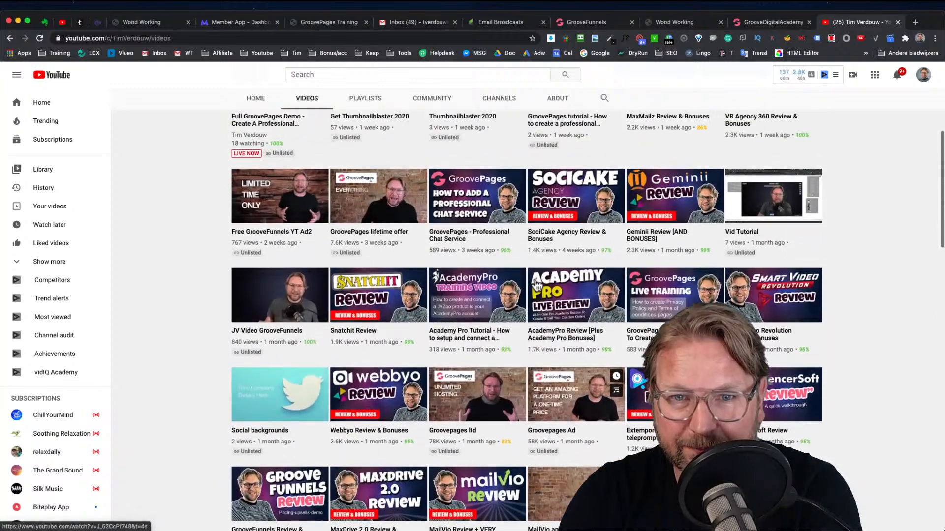
pyautogui.scroll(5, 535, 283)
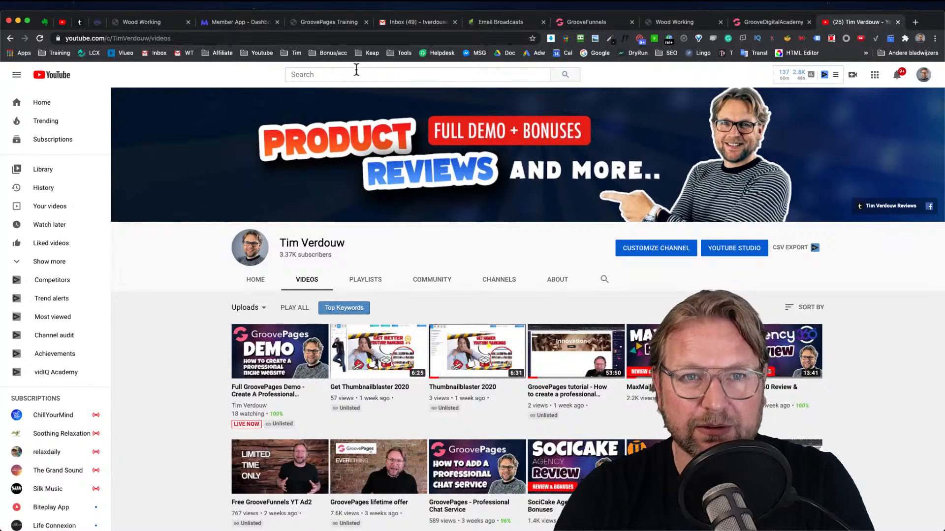
# Search YouTube for "green screen training obs" and open the OBS Green Screen Tutorial 2020 video
pyautogui.click(356, 73)
pyautogui.write('green screen ')
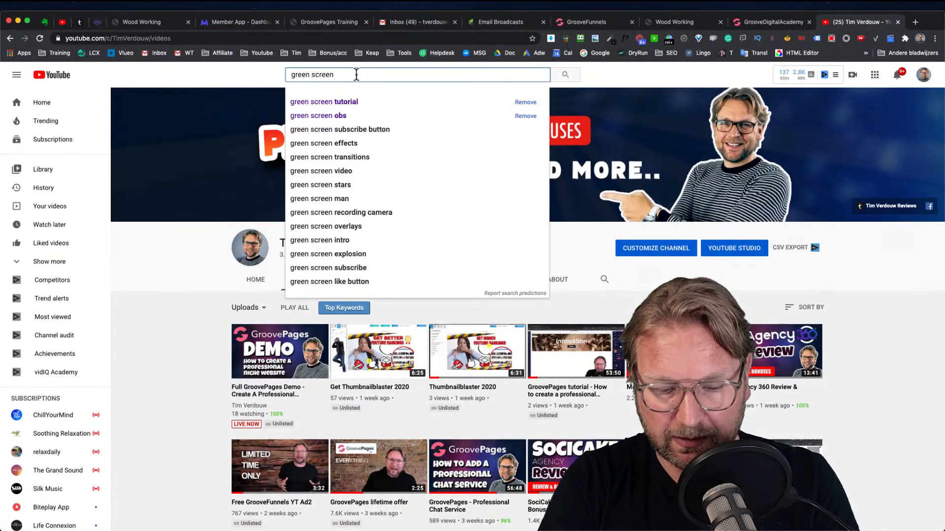
pyautogui.write('training obs')
pyautogui.press('Return')
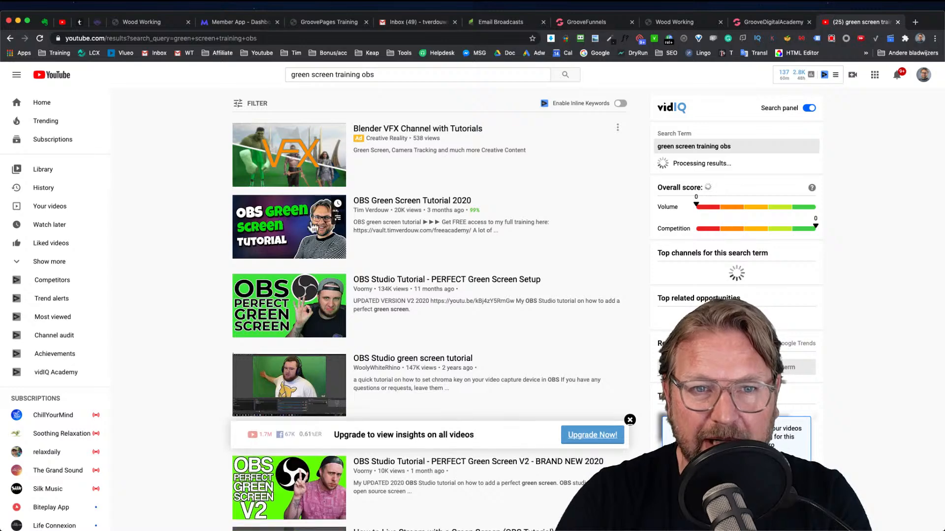
pyautogui.click(349, 204)
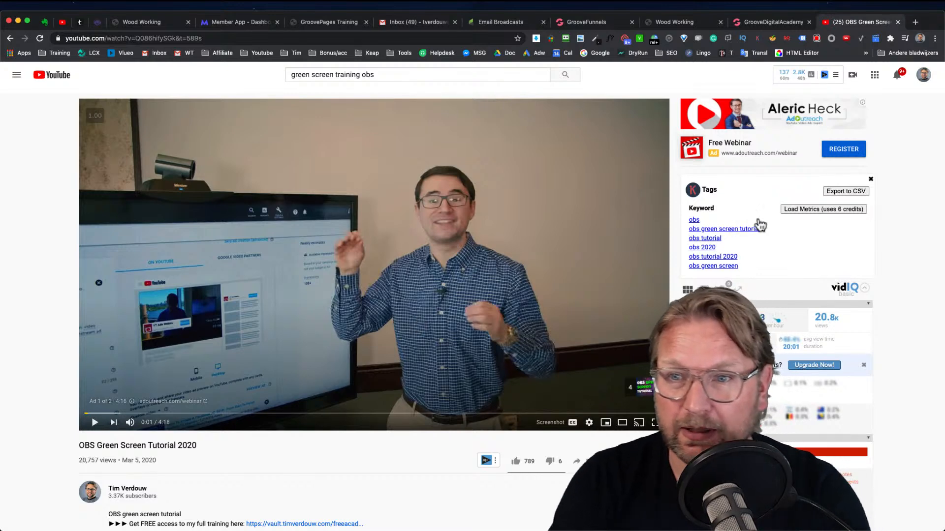
# Scroll the tutorial video's page and return to the GroovePages builder tab
pyautogui.scroll(-4, 442, 268)
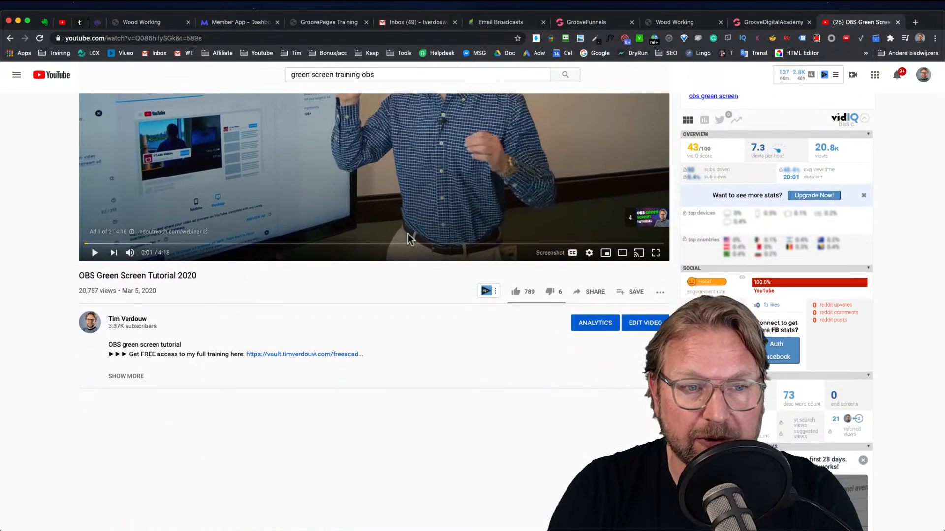
pyautogui.scroll(3, 407, 234)
pyautogui.scroll(1, 610, 93)
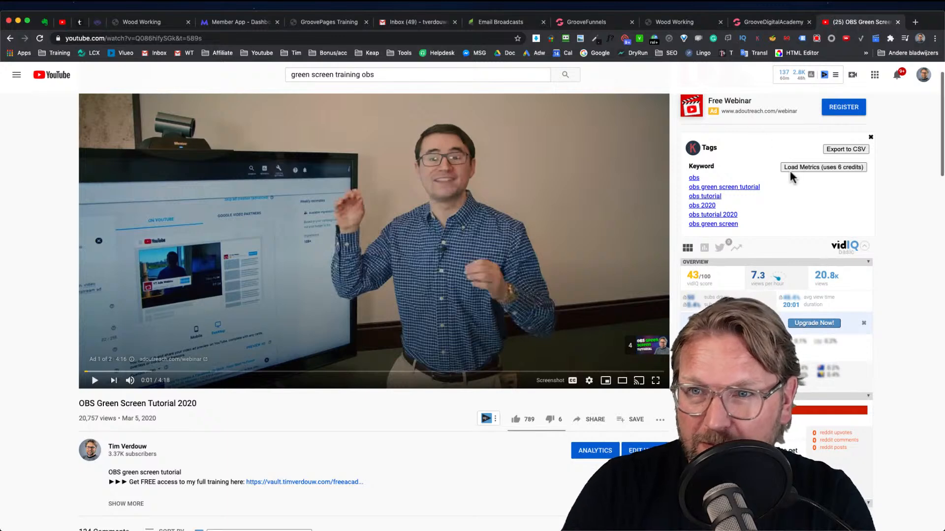
pyautogui.click(612, 24)
pyautogui.scroll(-3, 566, 160)
pyautogui.scroll(6, 568, 158)
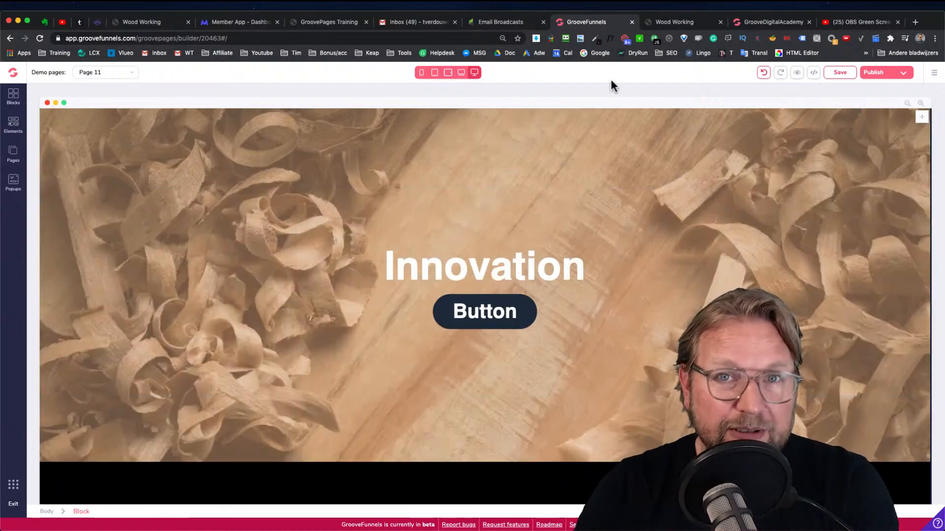
# Open timverdouw.com in a new browser tab
pyautogui.click(915, 23)
pyautogui.write('timverdouw.com')
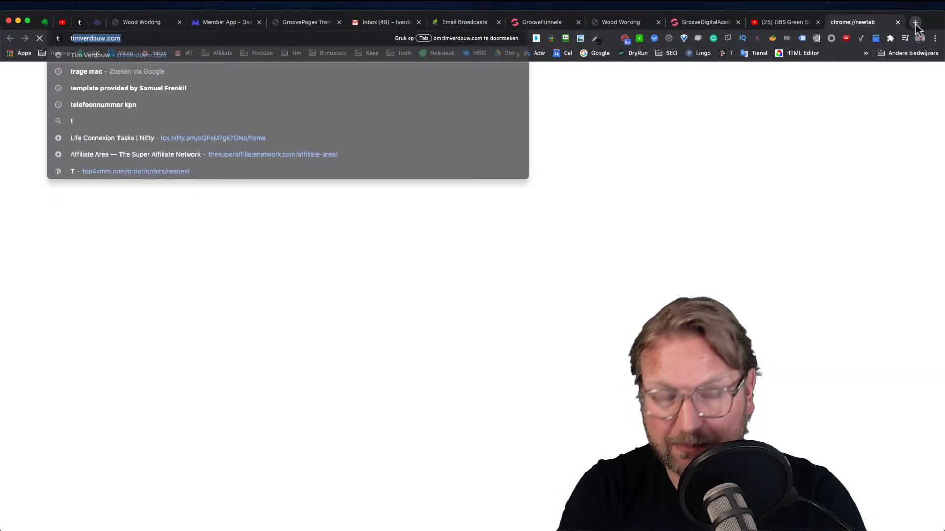
pyautogui.press('Return')
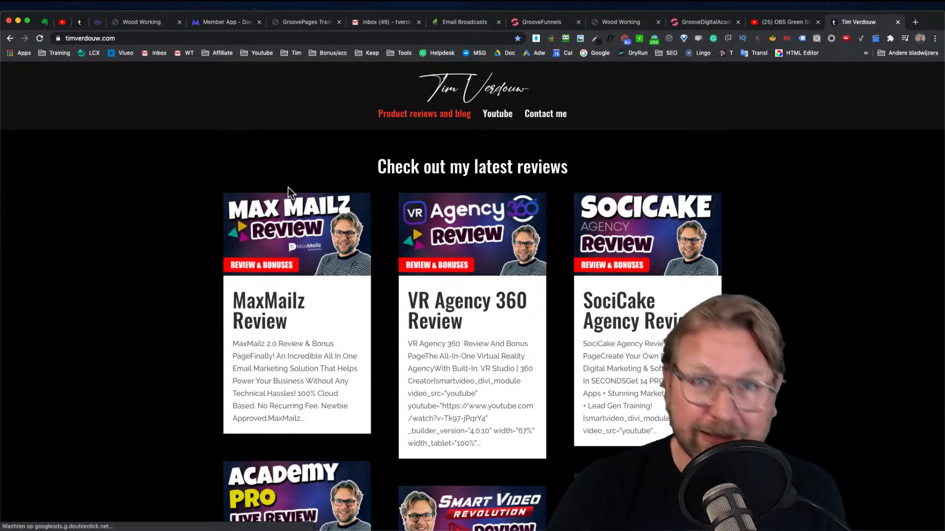
# Scroll the site's latest reviews and open the GrooveFunnels Bonus Page review, reading through it
pyautogui.scroll(-10, 501, 236)
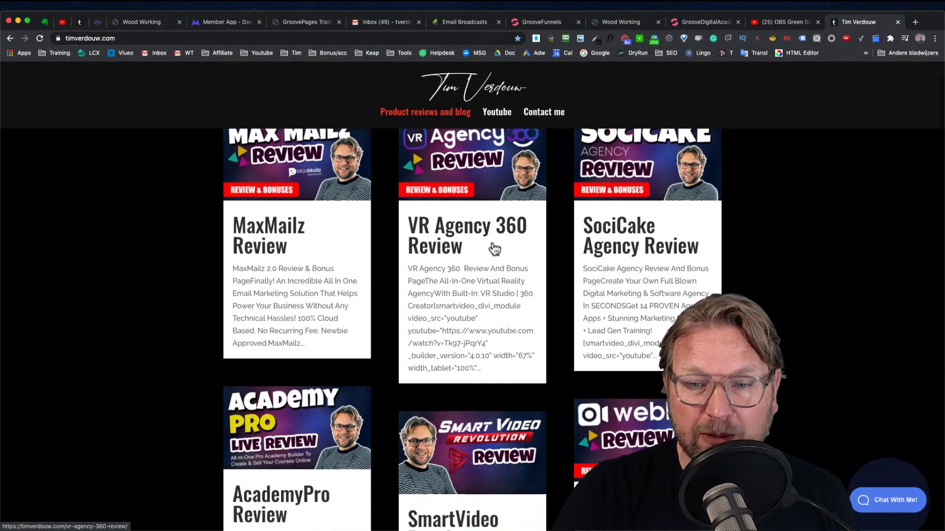
pyautogui.scroll(-4, 502, 241)
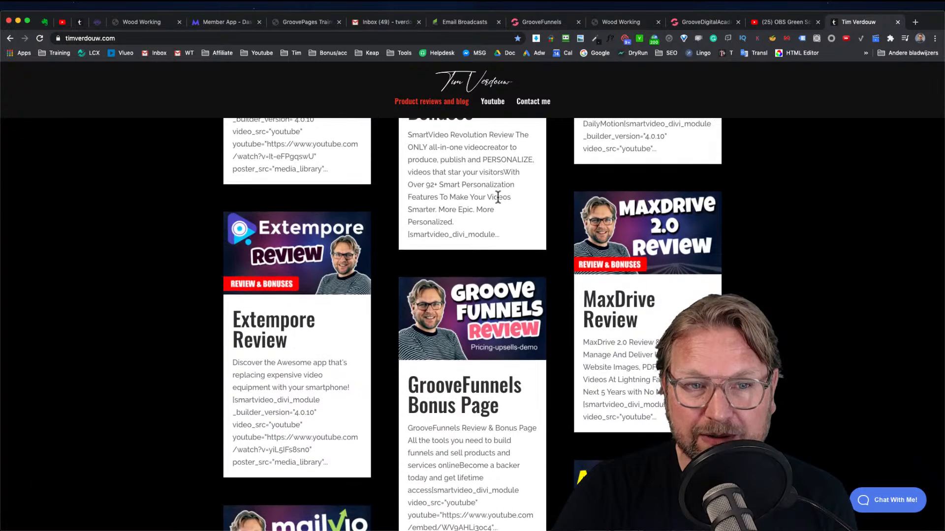
pyautogui.click(481, 319)
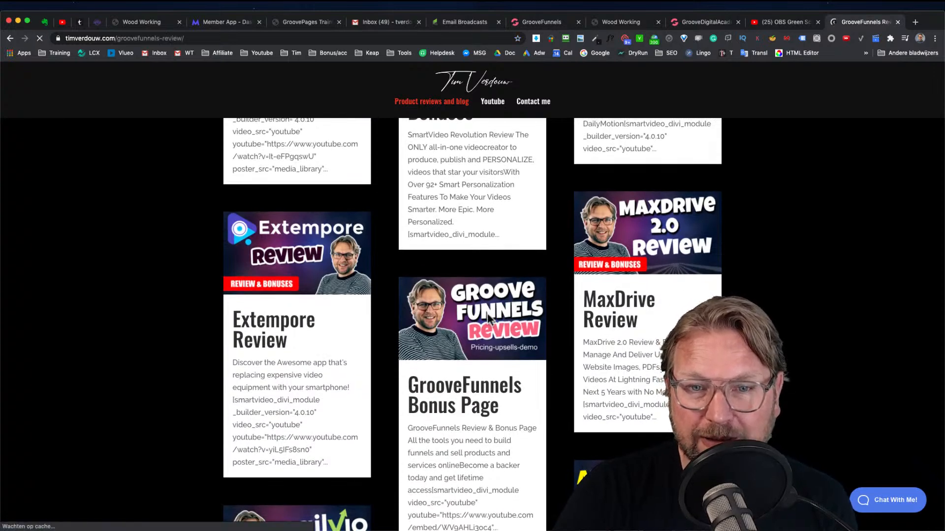
pyautogui.scroll(-5, 459, 291)
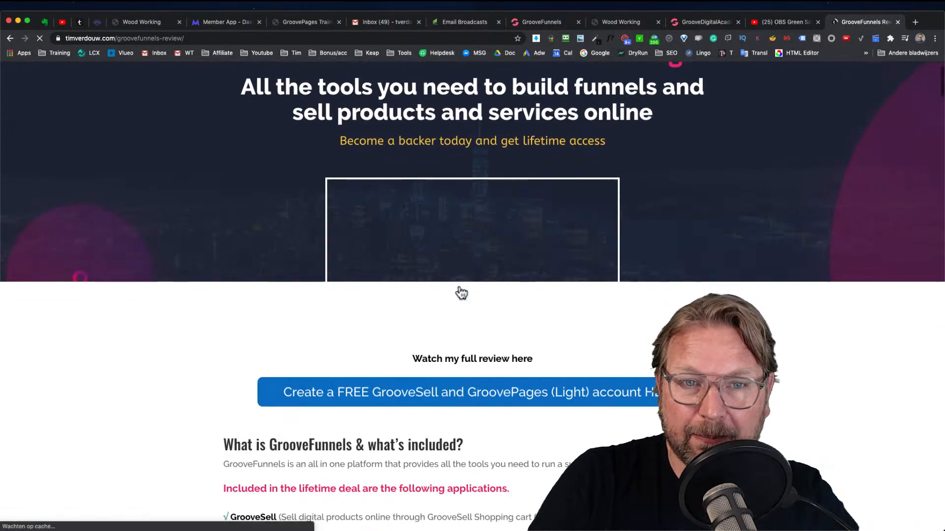
pyautogui.scroll(-5, 472, 256)
pyautogui.scroll(3, 476, 231)
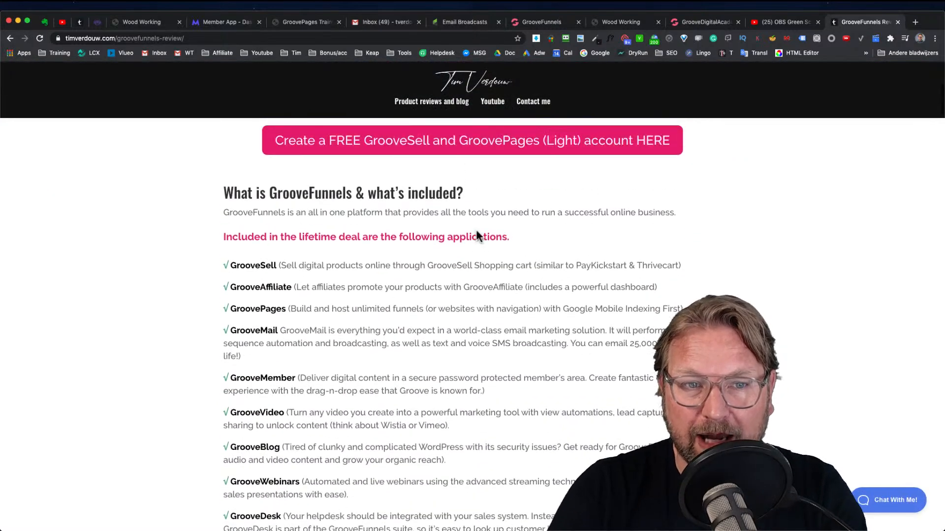
pyautogui.scroll(-3, 475, 243)
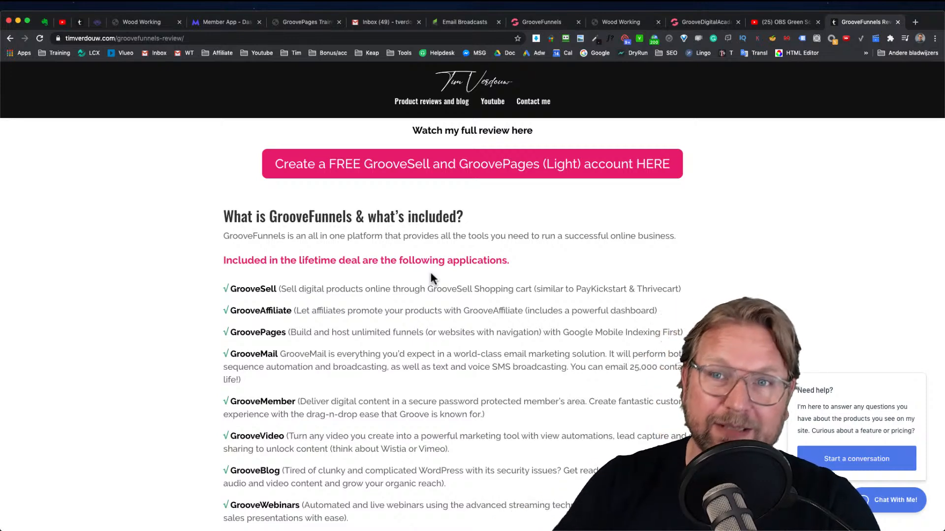
# Switch to the Wood Working preview and back to the builder, then open the Pages panel
pyautogui.click(694, 24)
pyautogui.click(623, 21)
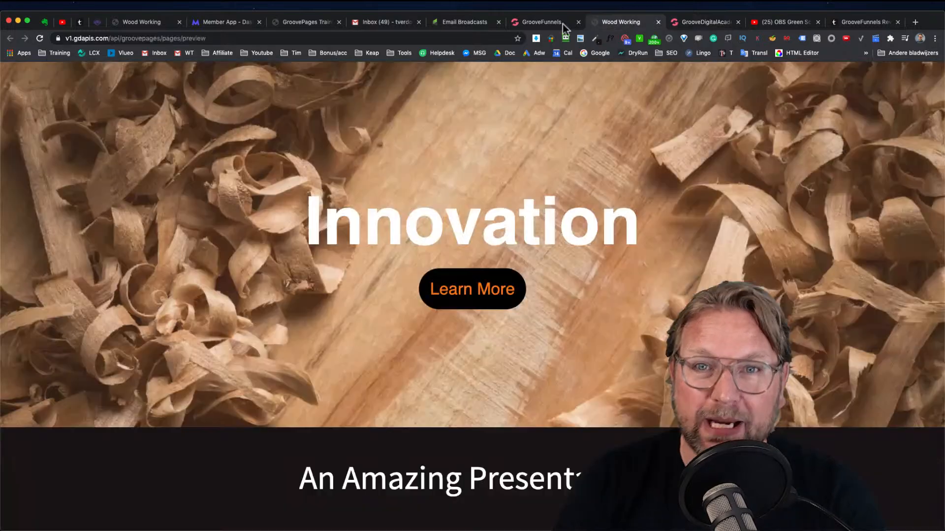
pyautogui.click(554, 22)
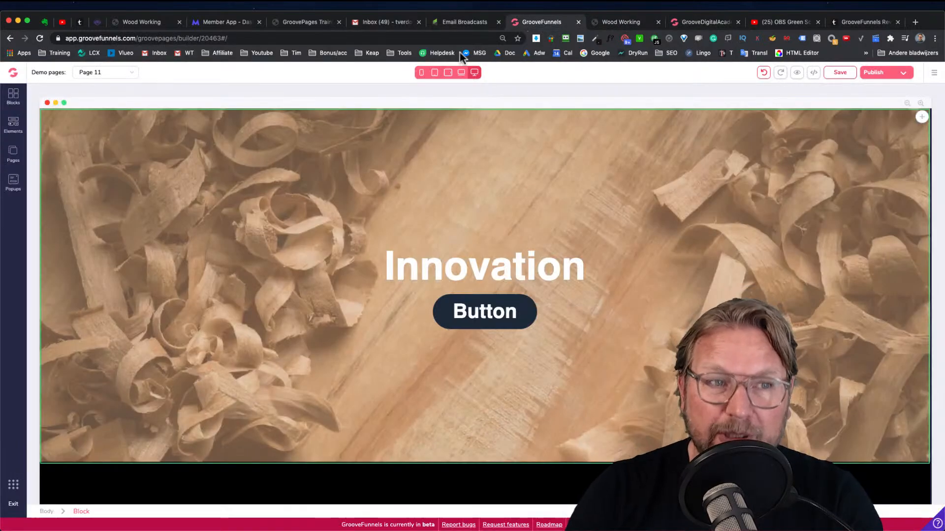
pyautogui.click(13, 155)
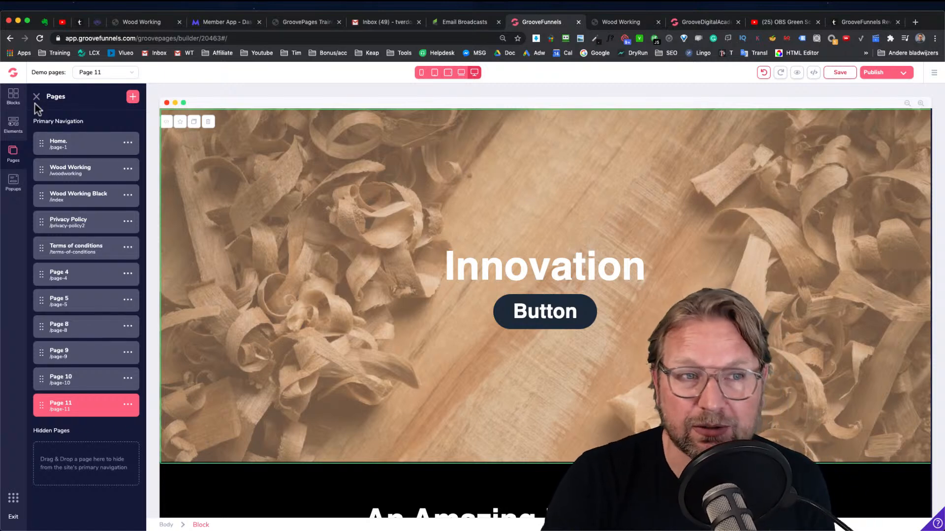
# Return to the GrooveFunnels review page and scroll through its content
pyautogui.click(852, 22)
pyautogui.scroll(6, 512, 212)
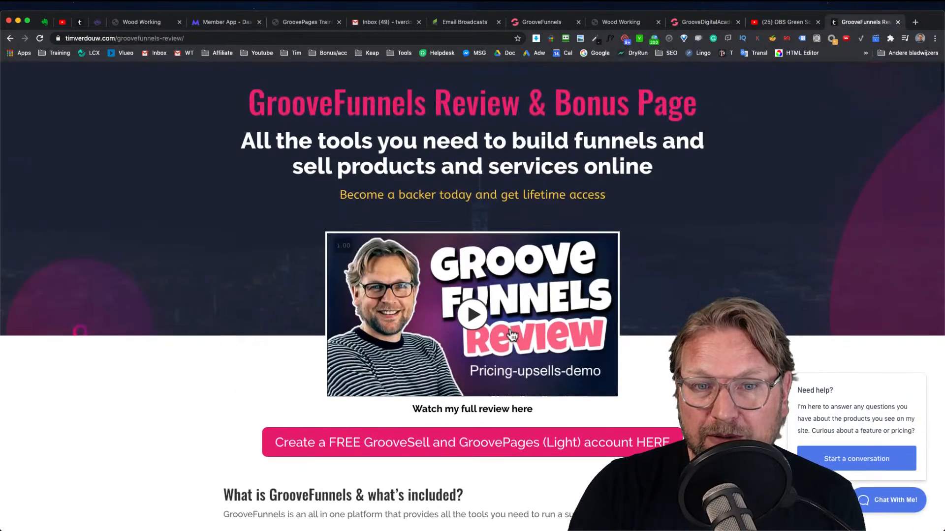
pyautogui.scroll(-5, 532, 177)
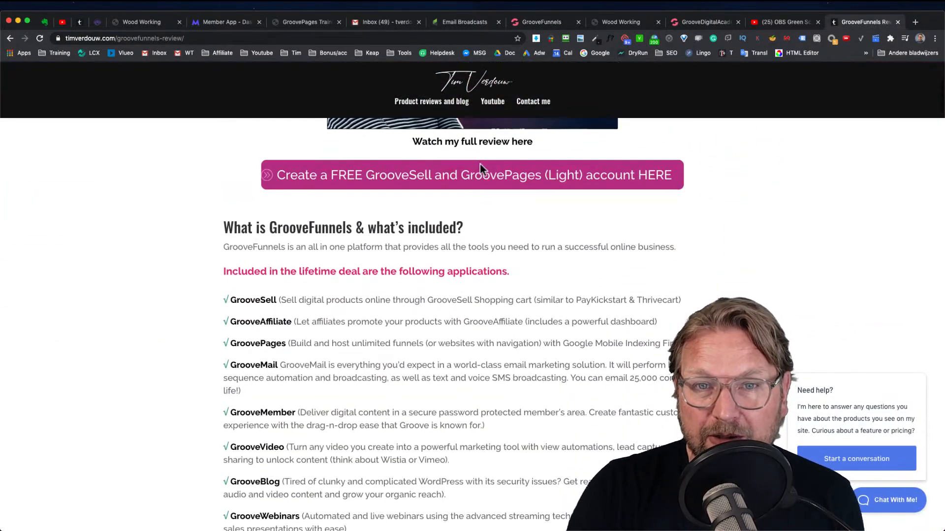
# Scroll through the GrooveFunnels review's list of included apps and its upgrade options
pyautogui.scroll(-4, 468, 216)
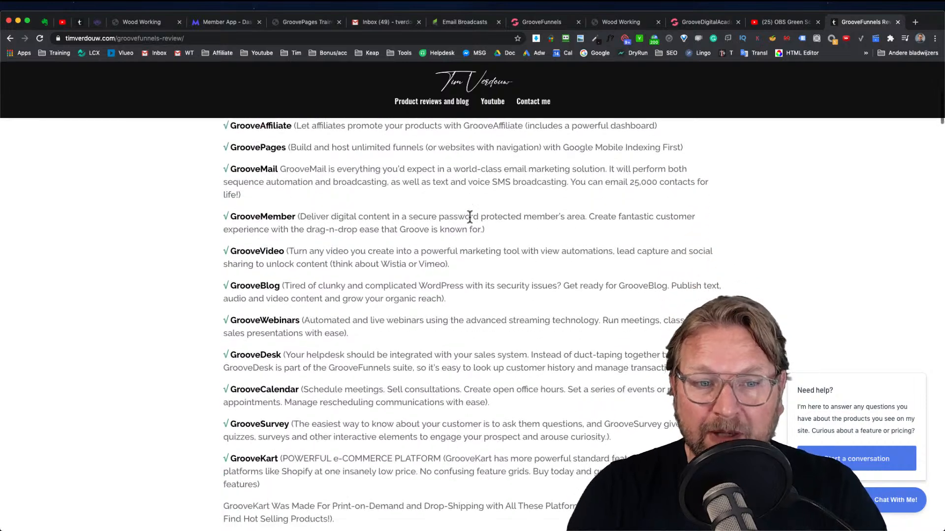
pyautogui.scroll(-8, 470, 216)
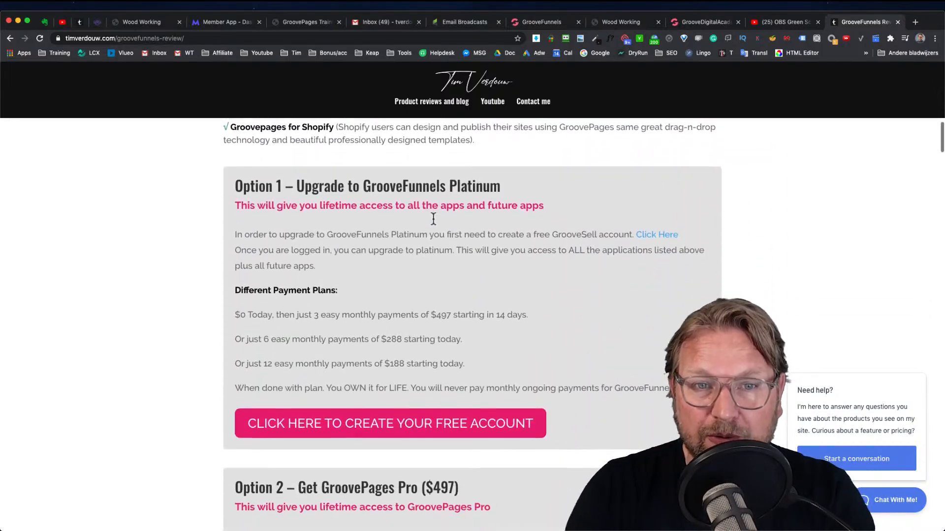
pyautogui.scroll(-2, 468, 421)
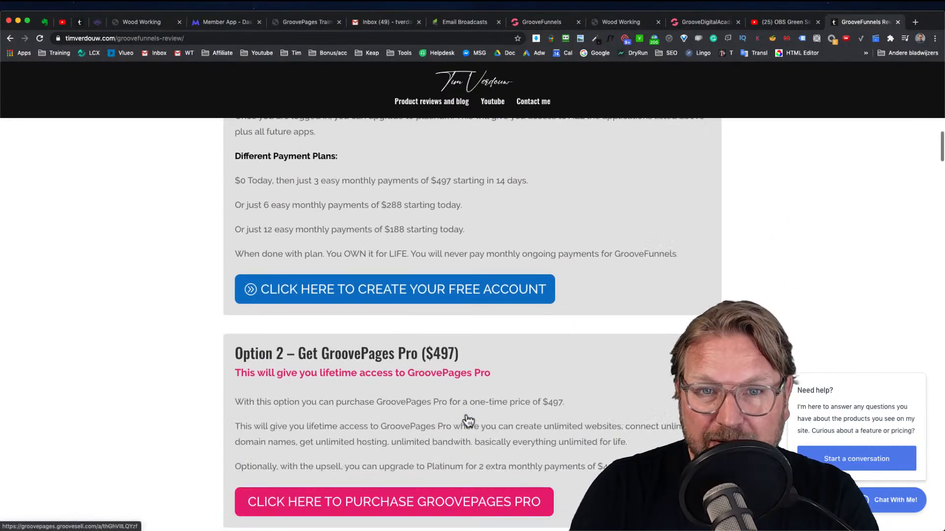
pyautogui.scroll(-4, 468, 421)
pyautogui.scroll(10, 498, 373)
# Glance at the GrooveDigital Academy tab, then exit the GrooveFunnels page builder to the main dashboard
pyautogui.click(709, 21)
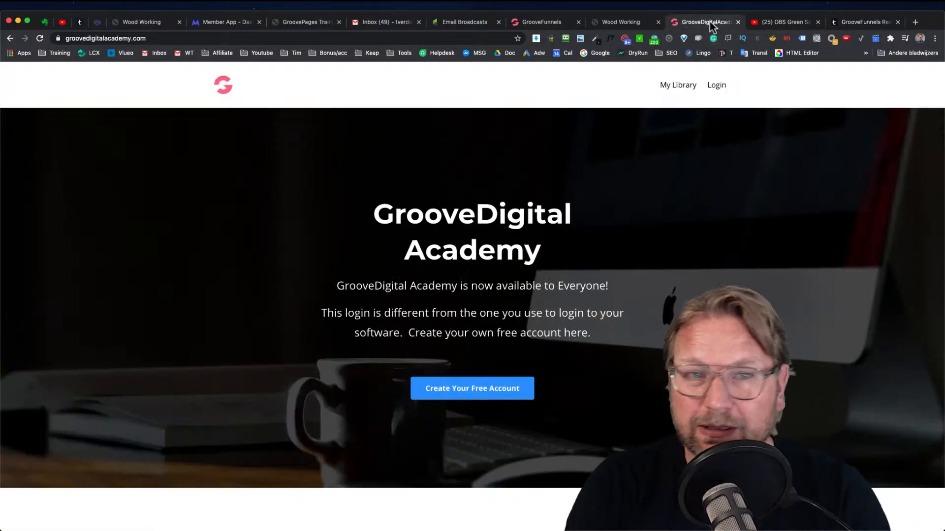
pyautogui.click(541, 22)
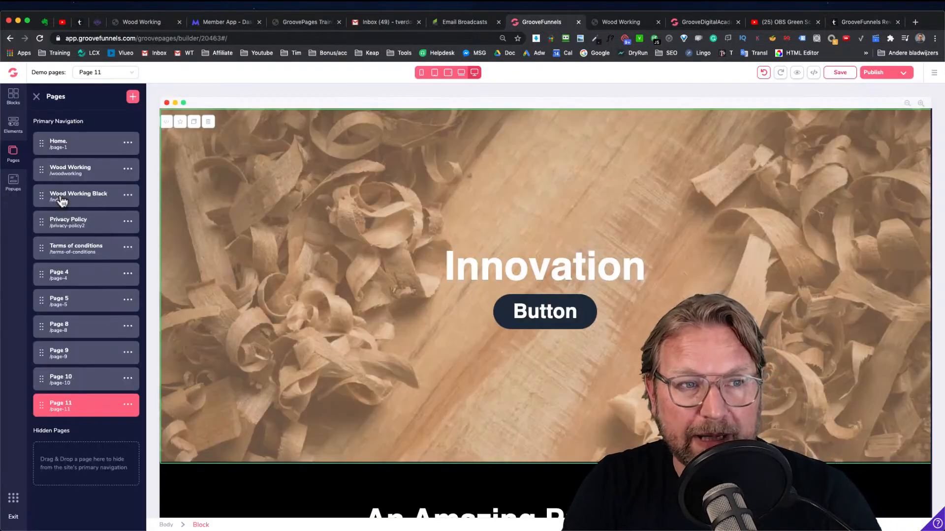
pyautogui.click(13, 520)
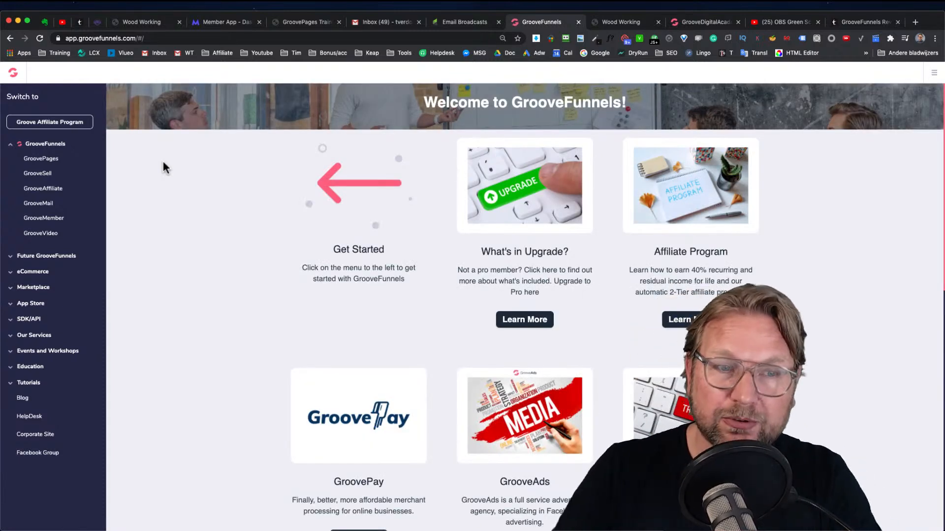
# Expand the GrooveFunnels and Future GrooveFunnels app menus in the dashboard sidebar and browse their entries
pyautogui.click(53, 256)
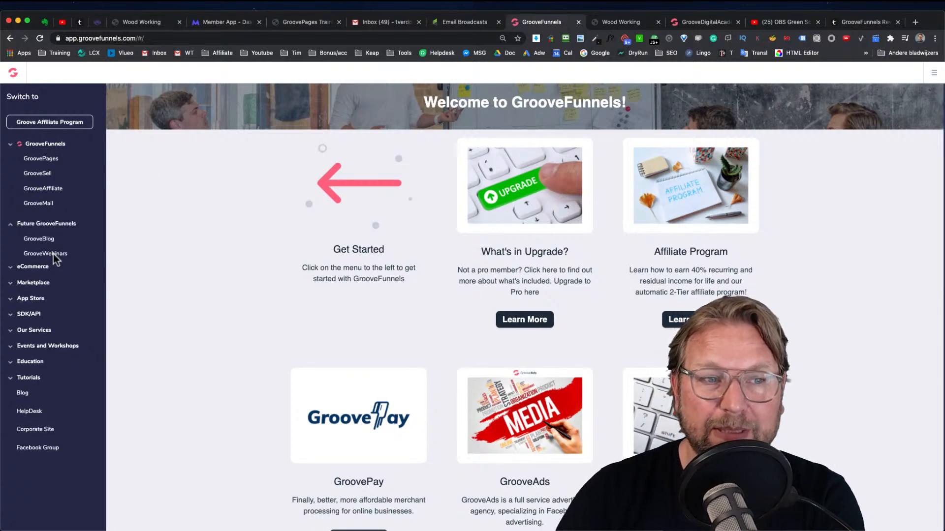
pyautogui.click(59, 145)
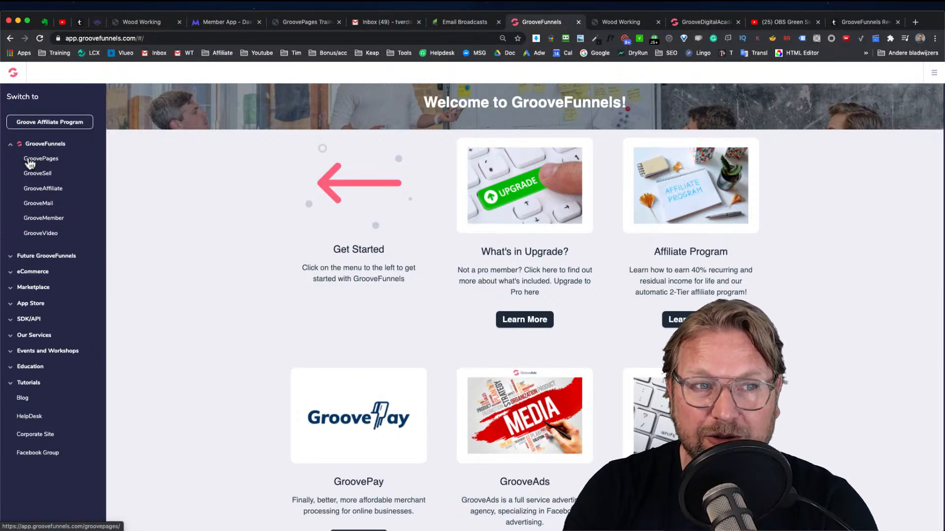
pyautogui.scroll(5, 40, 160)
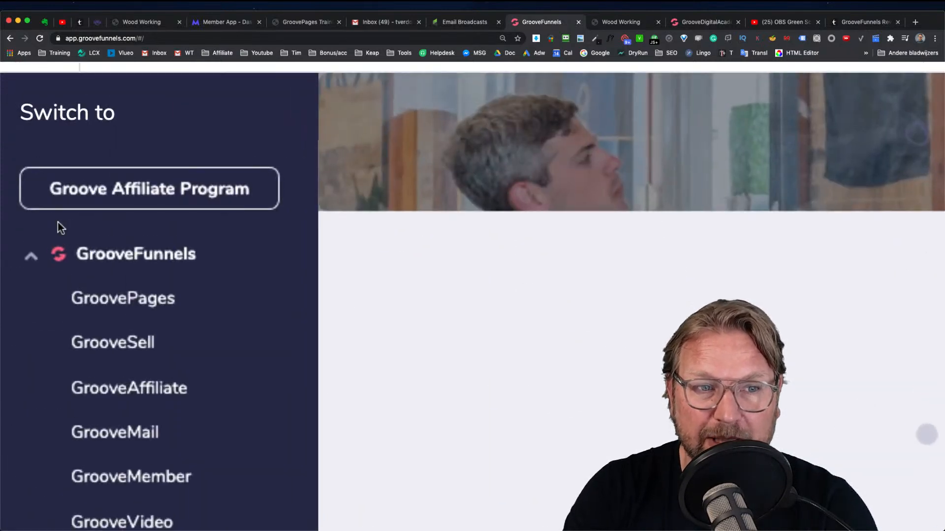
pyautogui.scroll(-5, 60, 227)
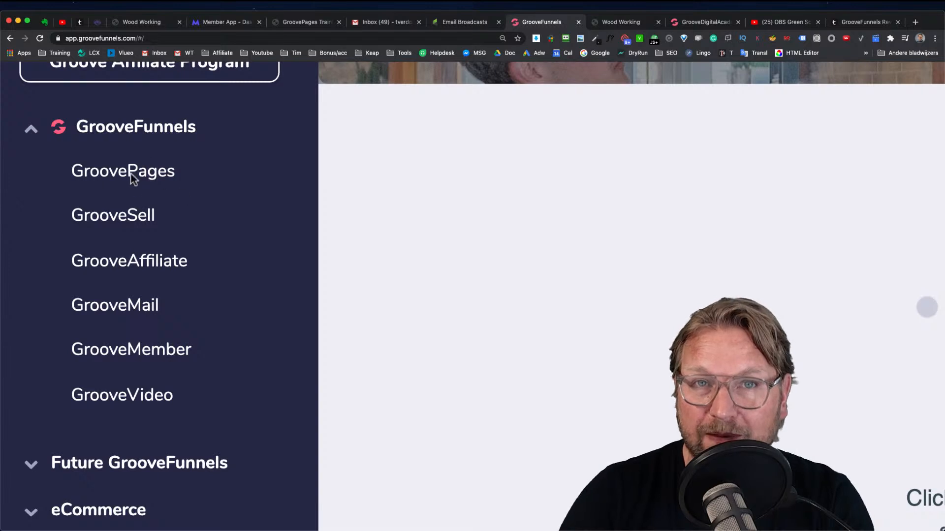
pyautogui.scroll(-4, 198, 231)
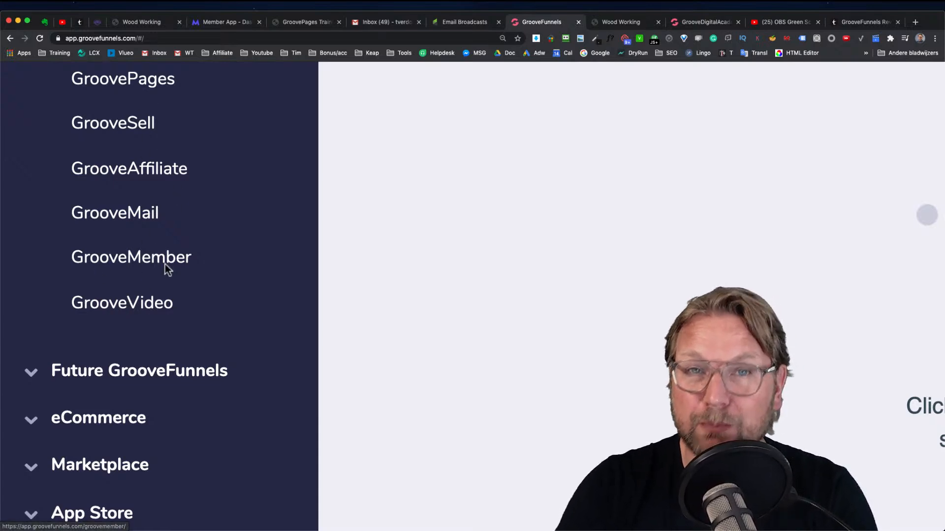
pyautogui.scroll(3, 185, 244)
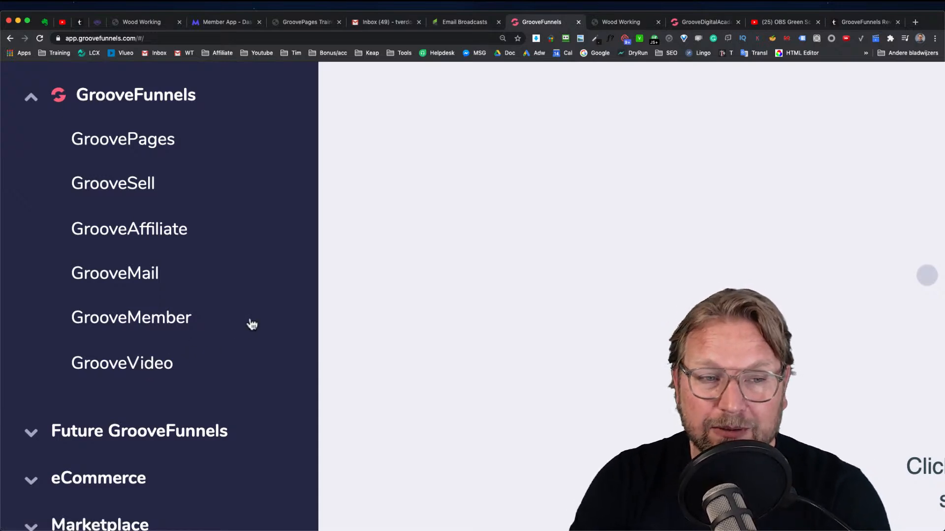
pyautogui.scroll(-1, 147, 368)
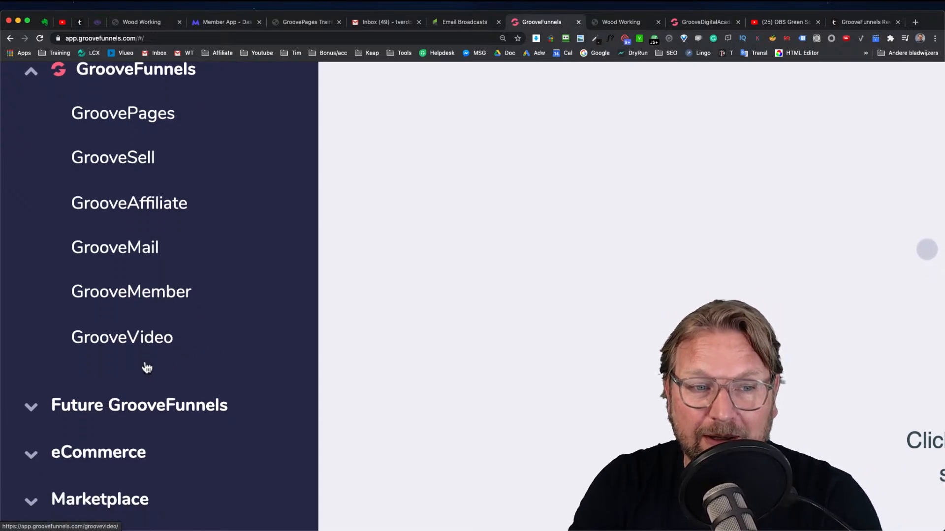
pyautogui.scroll(-1, 147, 368)
pyautogui.scroll(2, 145, 327)
pyautogui.scroll(1, 147, 323)
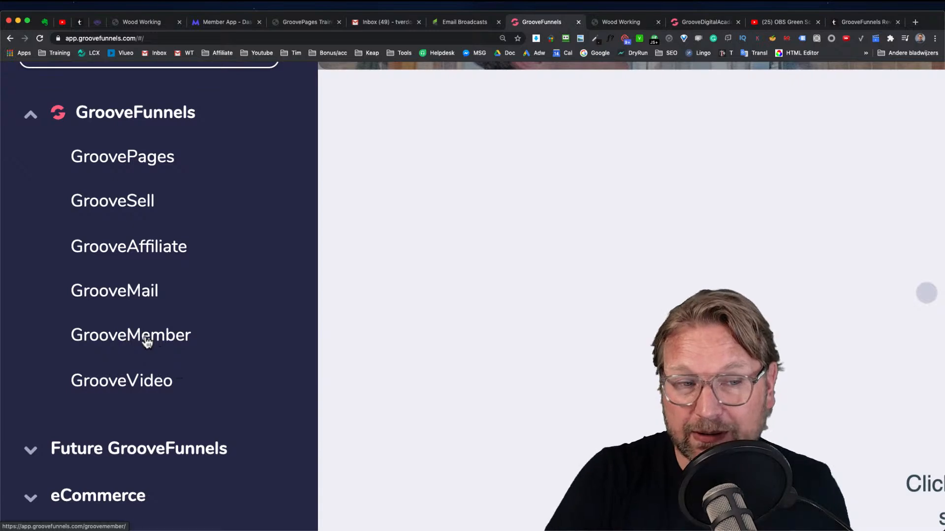
pyautogui.scroll(-3, 204, 277)
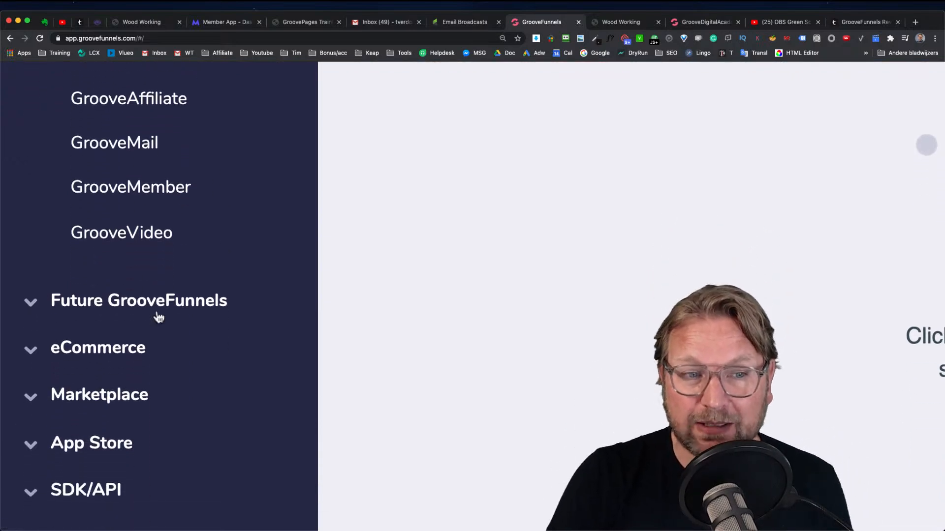
pyautogui.click(184, 305)
pyautogui.scroll(2, 184, 298)
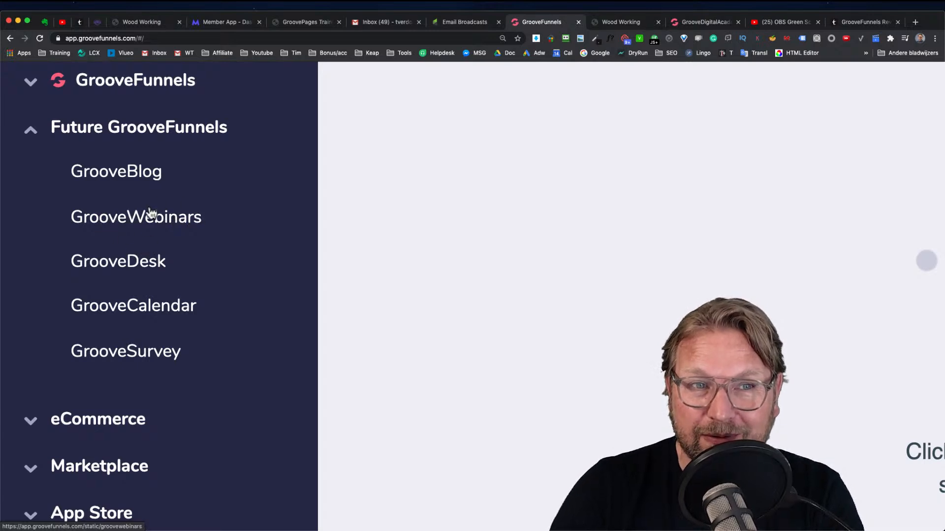
pyautogui.scroll(2, 152, 212)
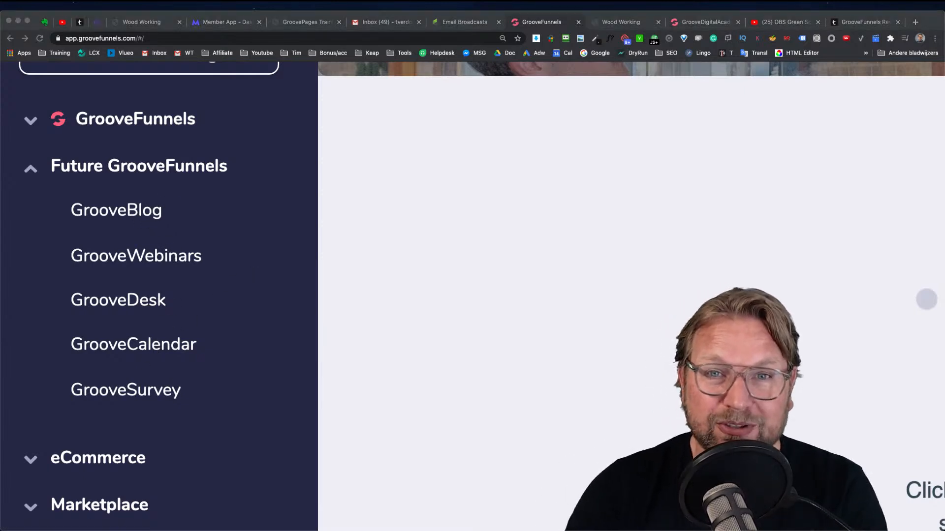
pyautogui.click(244, 168)
pyautogui.scroll(4, 259, 150)
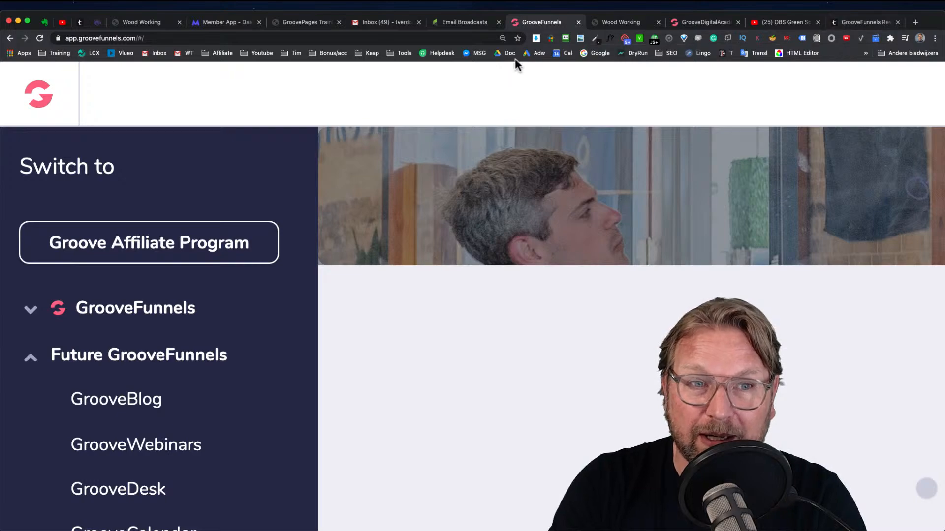
# Switch to the GrooveFunnels review page, scroll it briefly, and return to the dashboard tab
pyautogui.click(873, 22)
pyautogui.scroll(4, 421, 248)
pyautogui.scroll(-2, 418, 251)
pyautogui.scroll(-5, 418, 252)
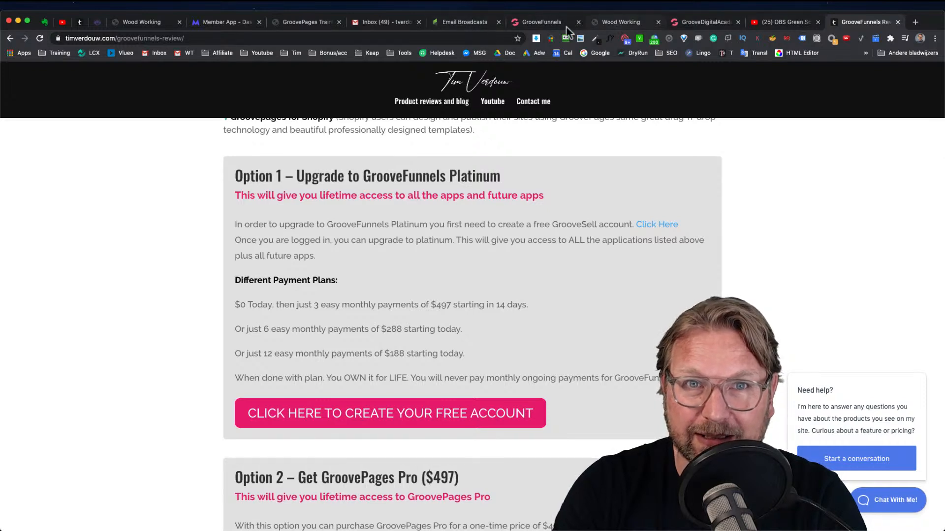
pyautogui.click(531, 22)
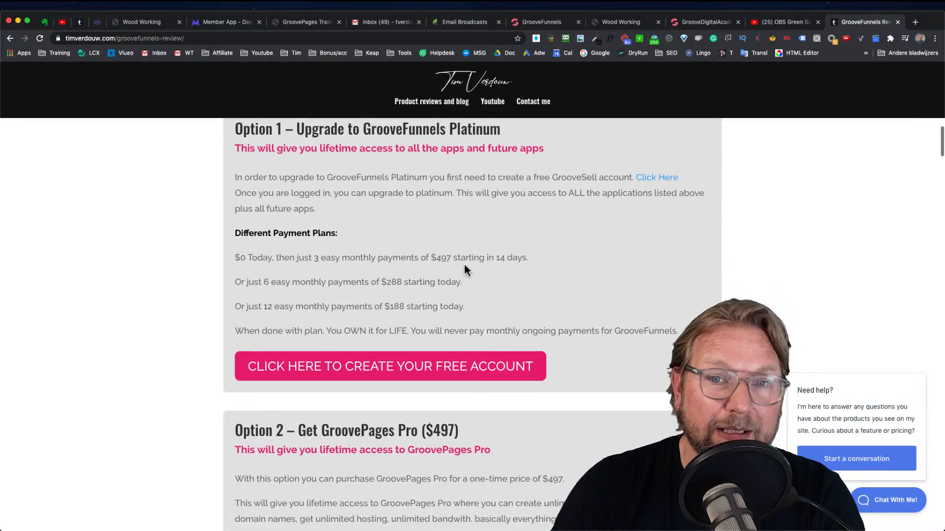
# Scroll through the review page's upgrade options and its Mega Bonus and Extra Bonuses sections
pyautogui.scroll(-5, 464, 262)
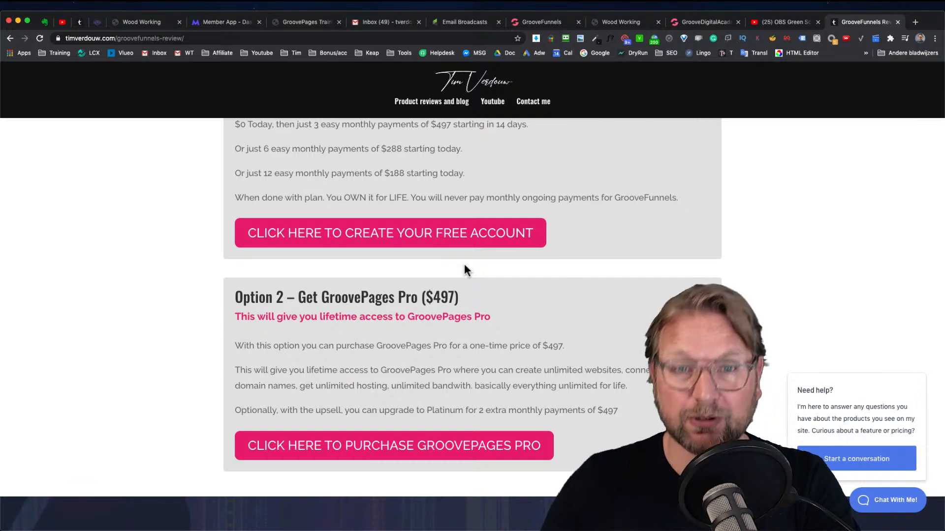
pyautogui.scroll(-10, 465, 265)
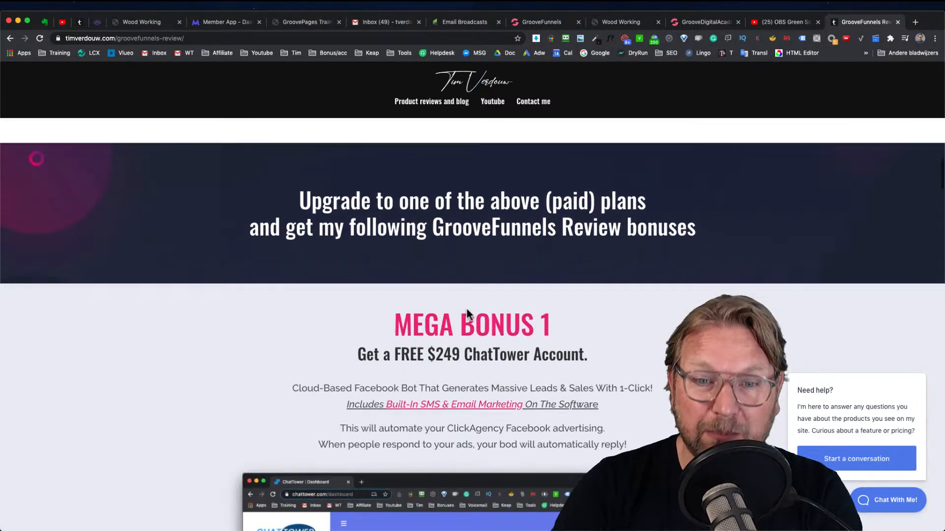
pyautogui.scroll(-9, 470, 265)
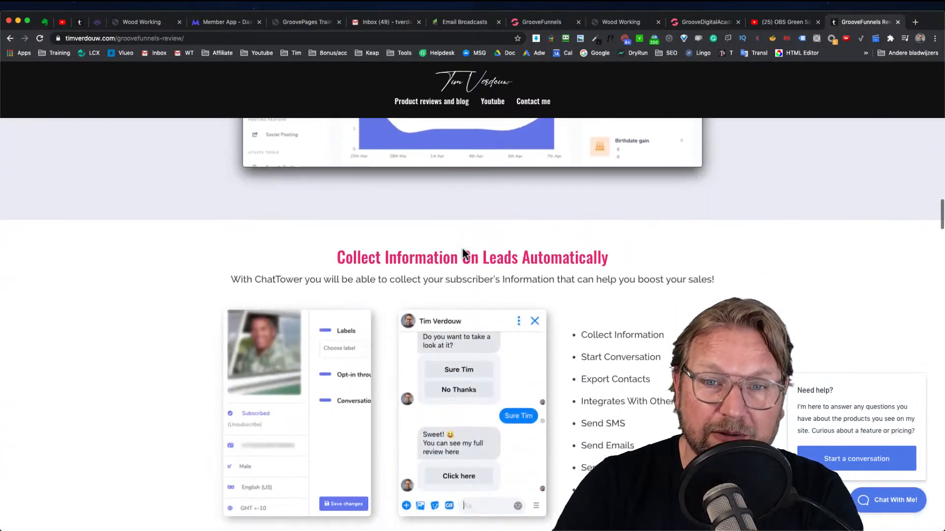
pyautogui.scroll(7, 463, 252)
pyautogui.scroll(4, 462, 247)
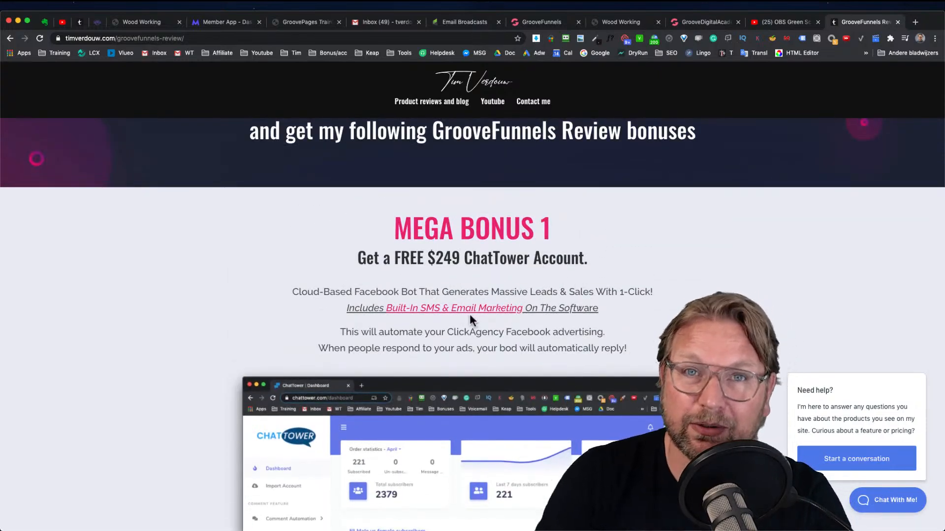
pyautogui.scroll(-1, 470, 318)
pyautogui.scroll(-1, 470, 317)
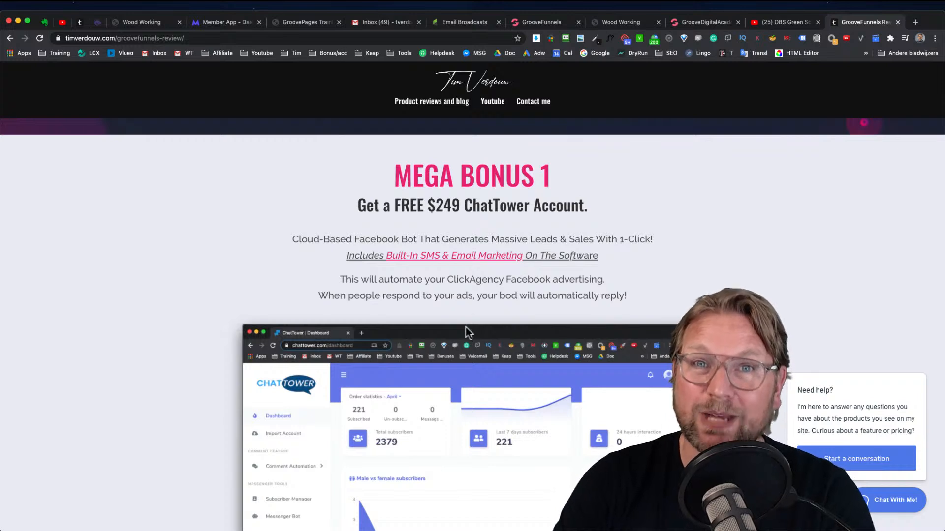
pyautogui.scroll(-2, 466, 328)
pyautogui.scroll(-3, 465, 326)
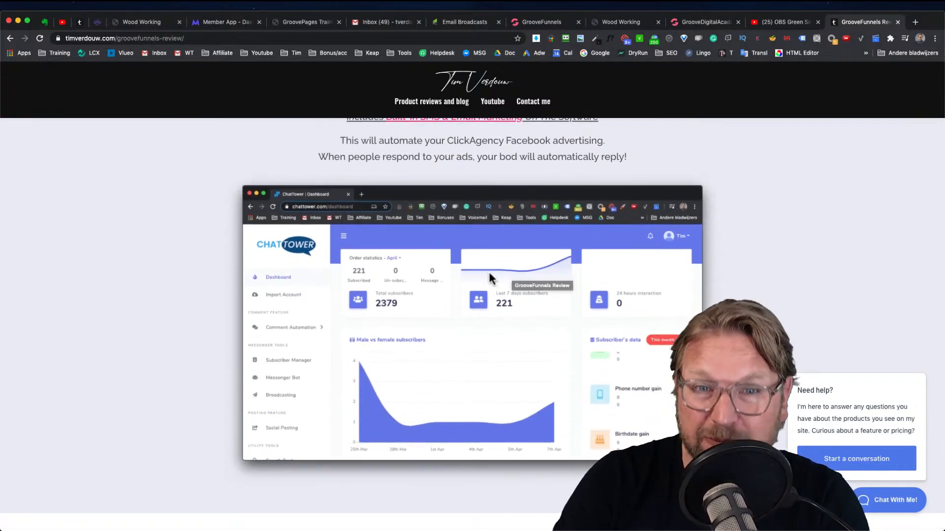
pyautogui.scroll(-10, 490, 253)
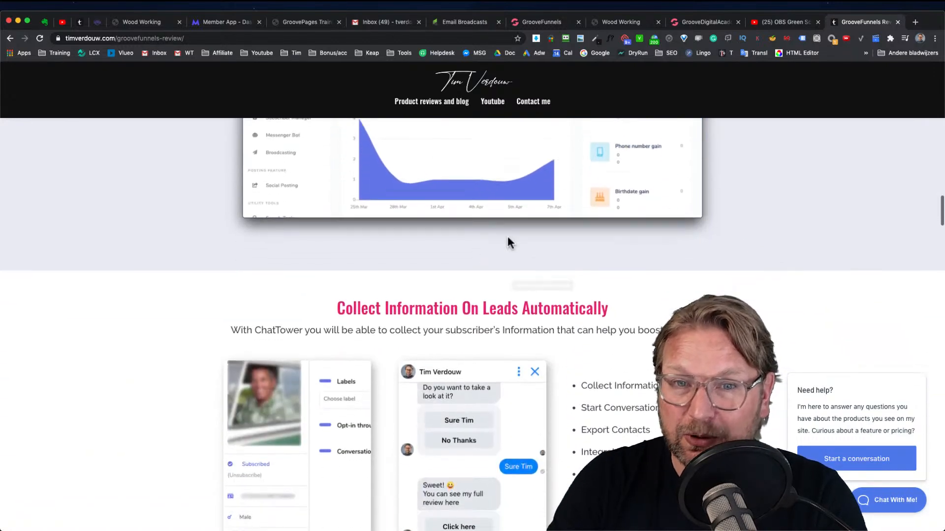
pyautogui.scroll(-18, 514, 252)
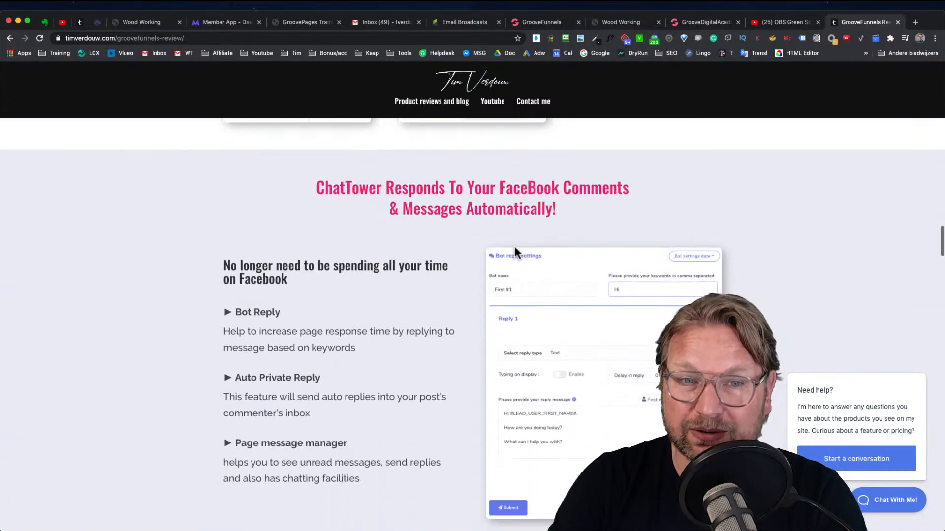
pyautogui.scroll(-20, 515, 249)
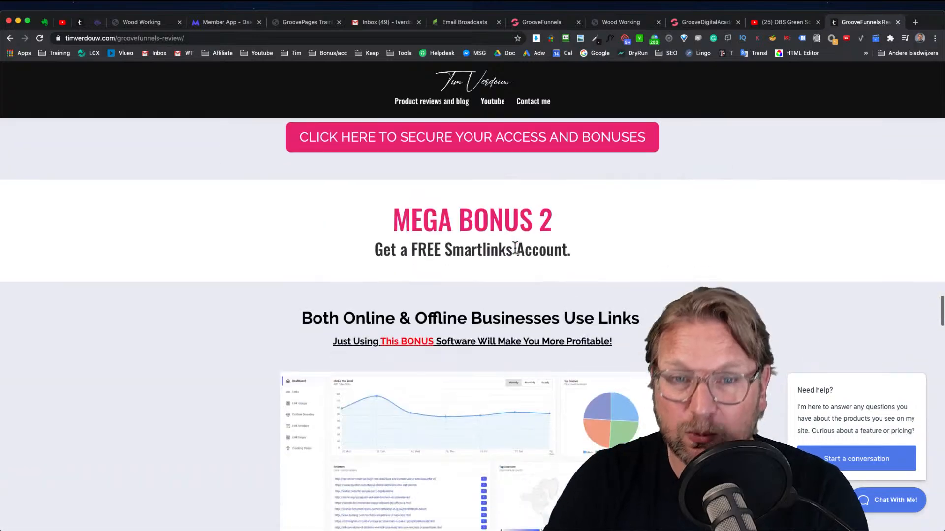
pyautogui.scroll(-4, 541, 251)
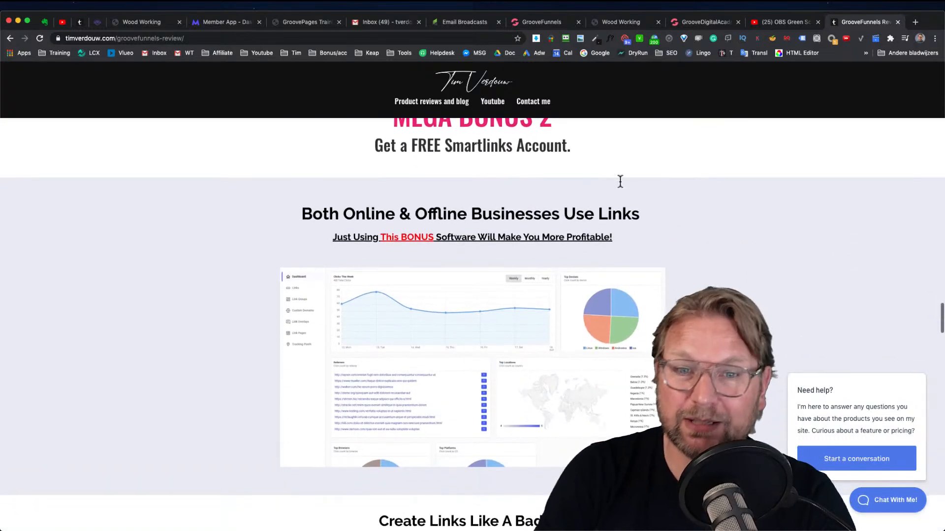
pyautogui.scroll(-20, 598, 247)
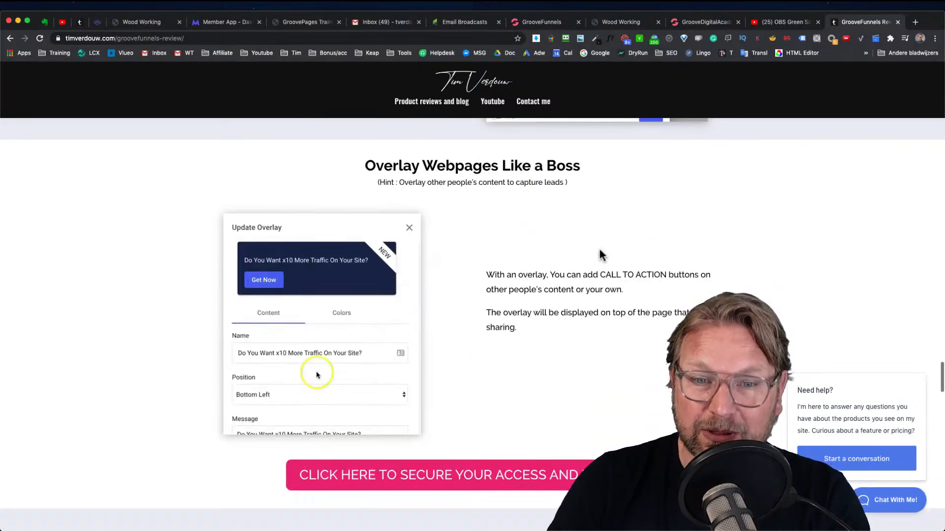
pyautogui.scroll(-7, 600, 253)
pyautogui.scroll(-3, 624, 291)
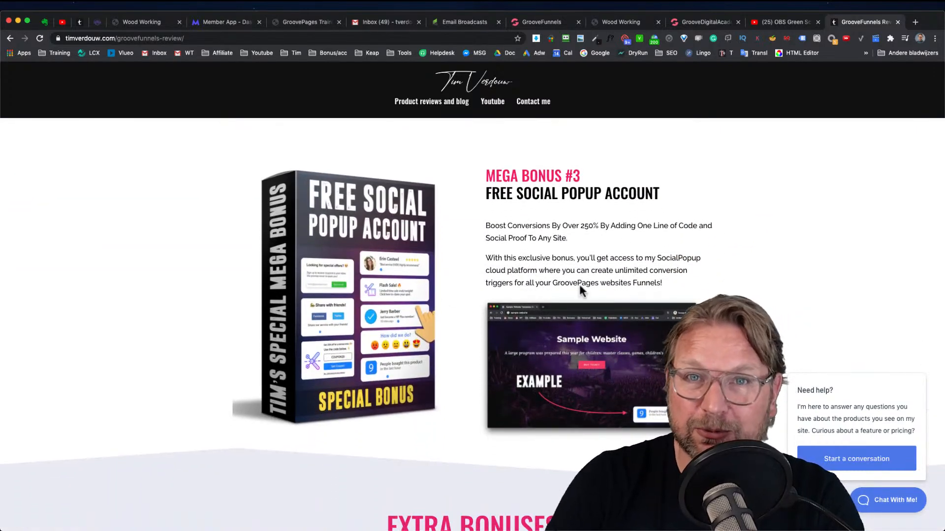
pyautogui.scroll(-13, 610, 316)
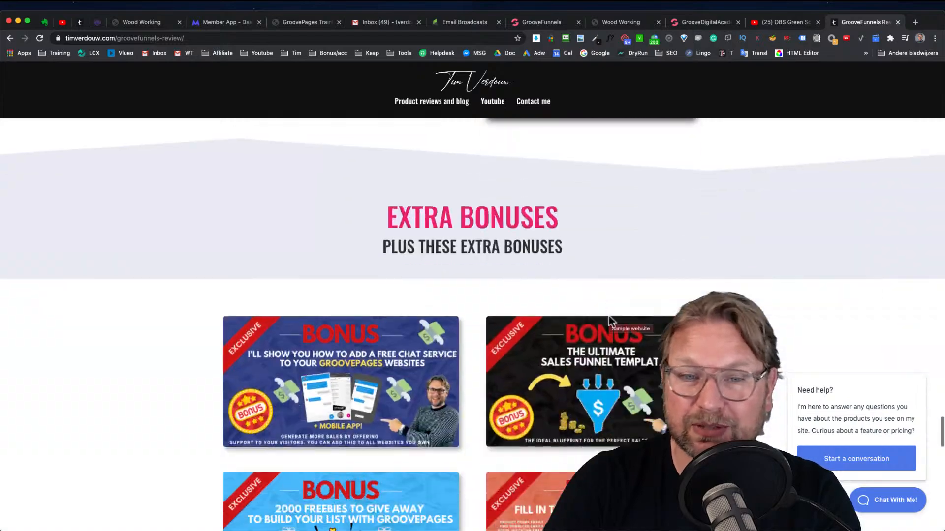
pyautogui.scroll(20, 464, 272)
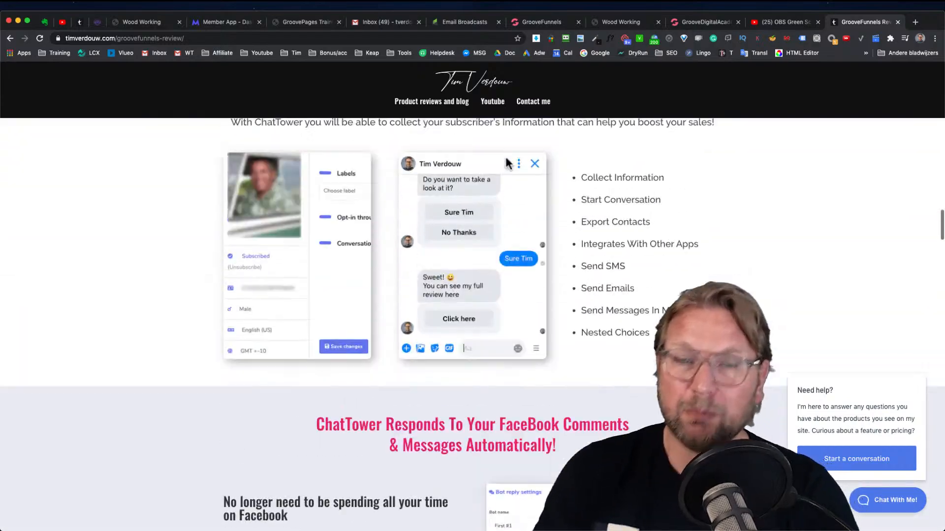
pyautogui.scroll(20, 506, 159)
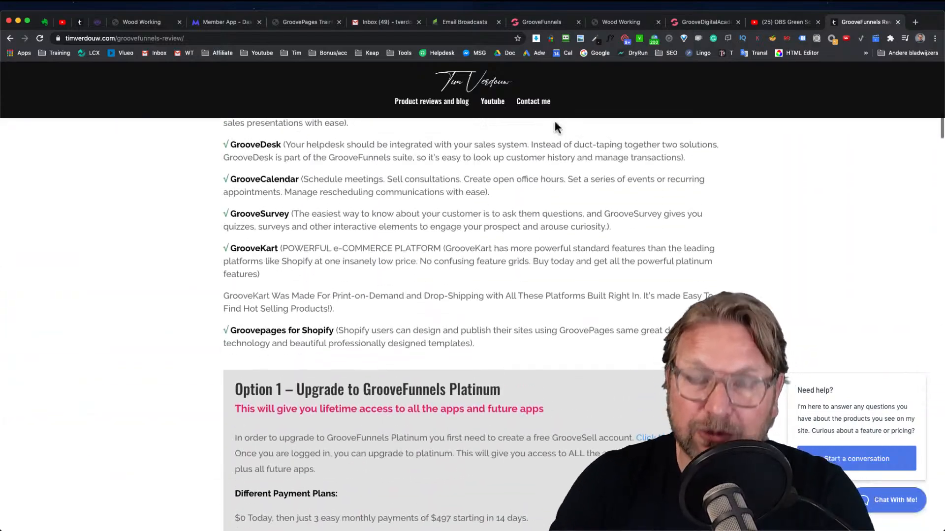
# Scroll the GrooveFunnels review page back up to its header and review video
pyautogui.scroll(20, 526, 147)
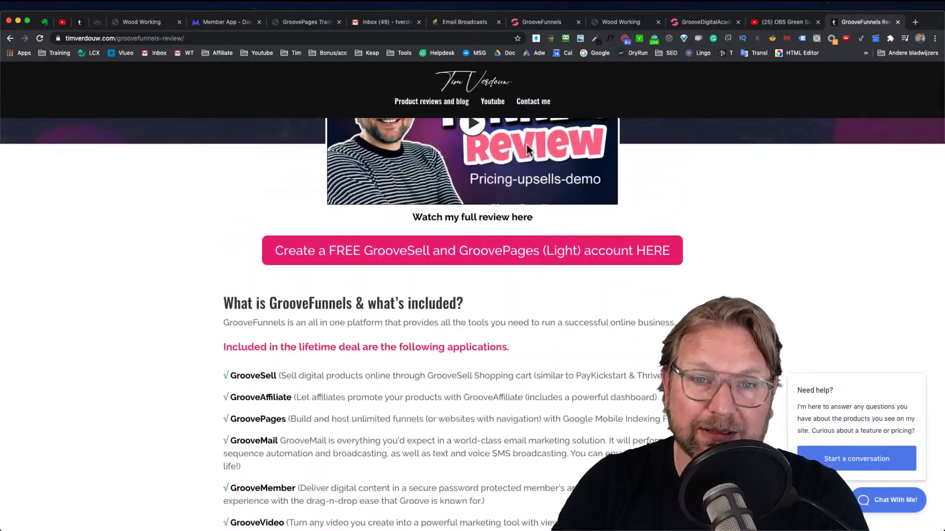
pyautogui.scroll(3, 527, 144)
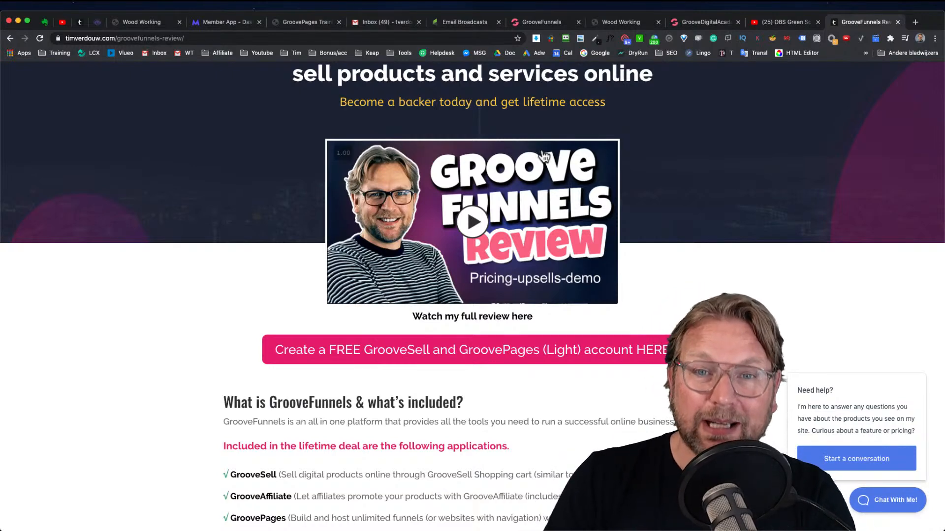
pyautogui.scroll(4, 541, 150)
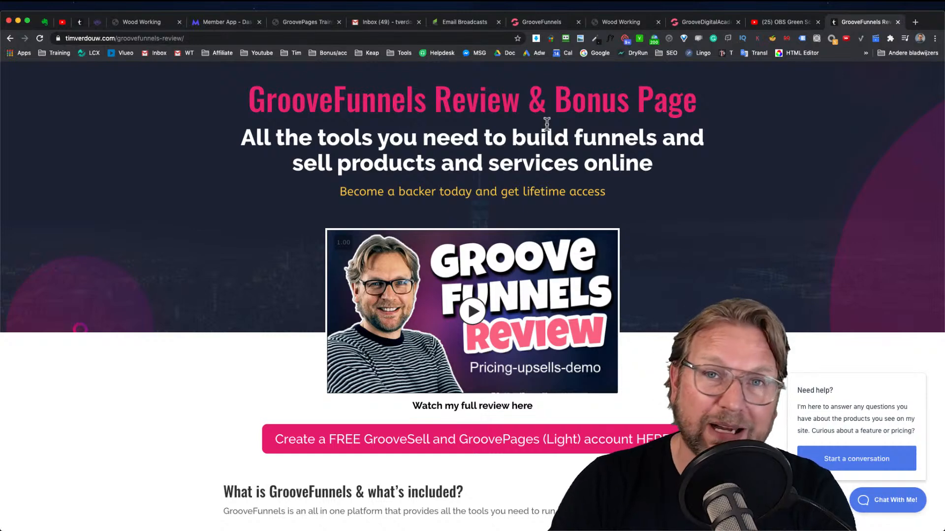
pyautogui.scroll(1, 597, 104)
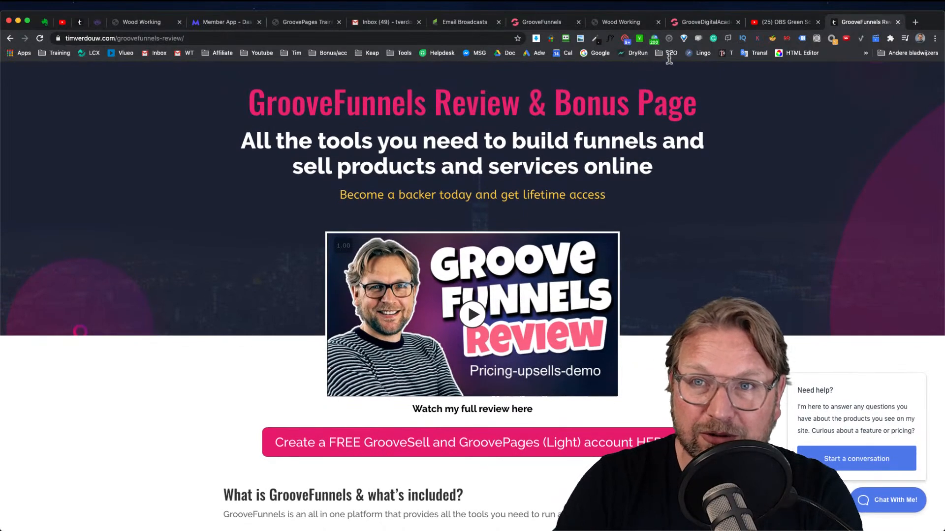
pyautogui.click(693, 28)
pyautogui.click(865, 23)
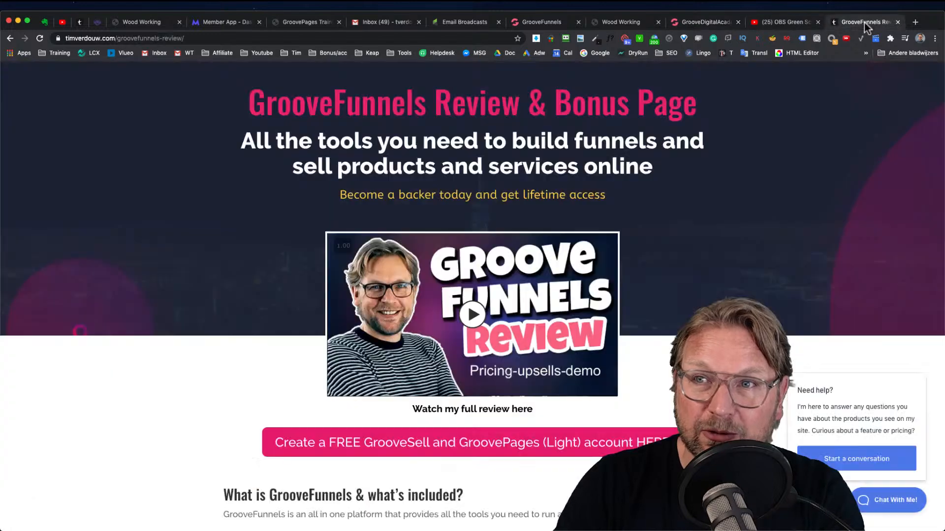
pyautogui.scroll(-3, 583, 283)
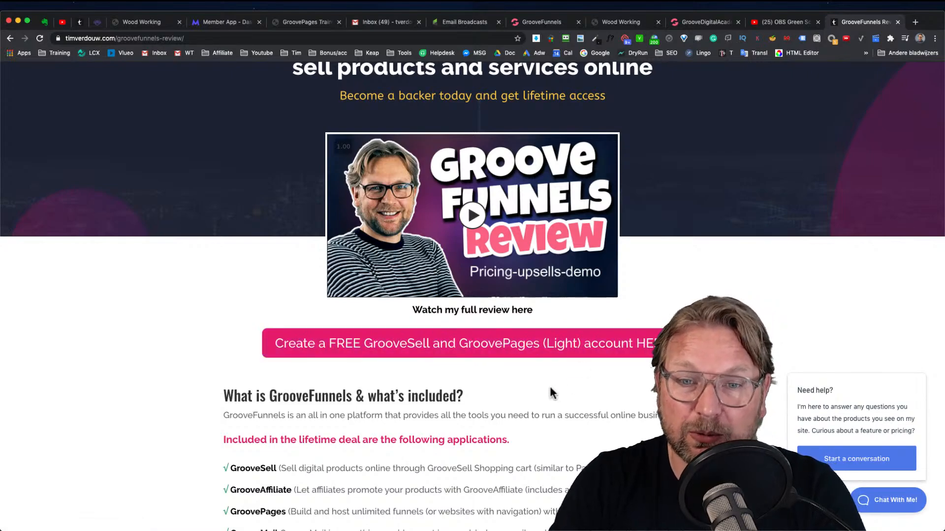
pyautogui.scroll(-10, 550, 385)
pyautogui.scroll(15, 550, 392)
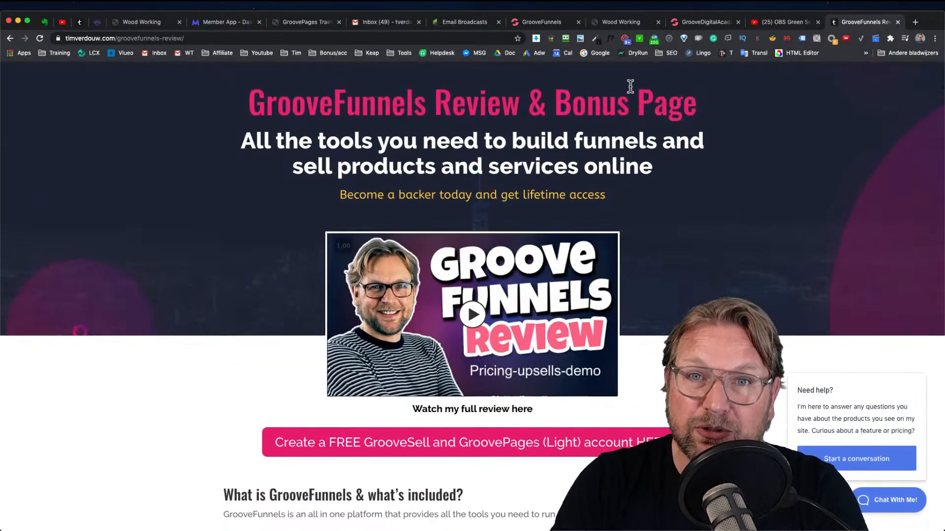
# Switch to the GrooveFunnels dashboard tab and log out of the account
pyautogui.click(544, 21)
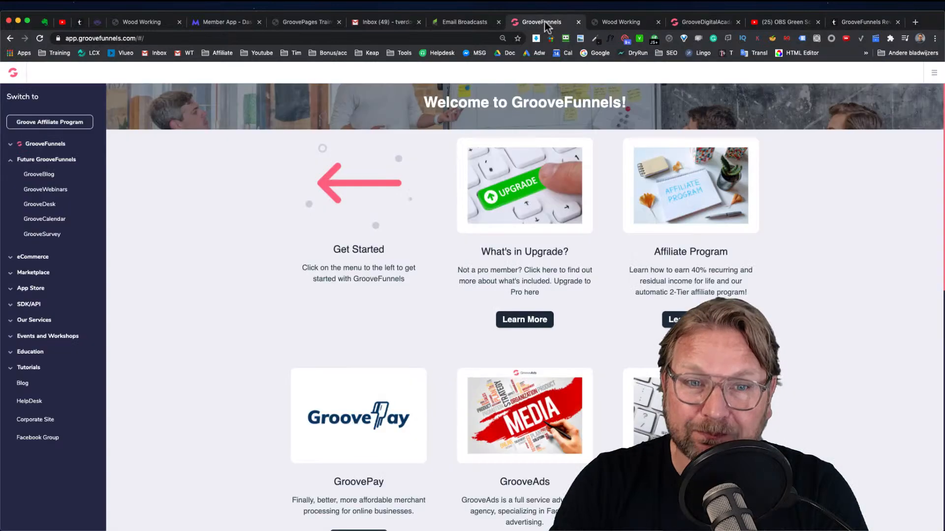
pyautogui.click(930, 76)
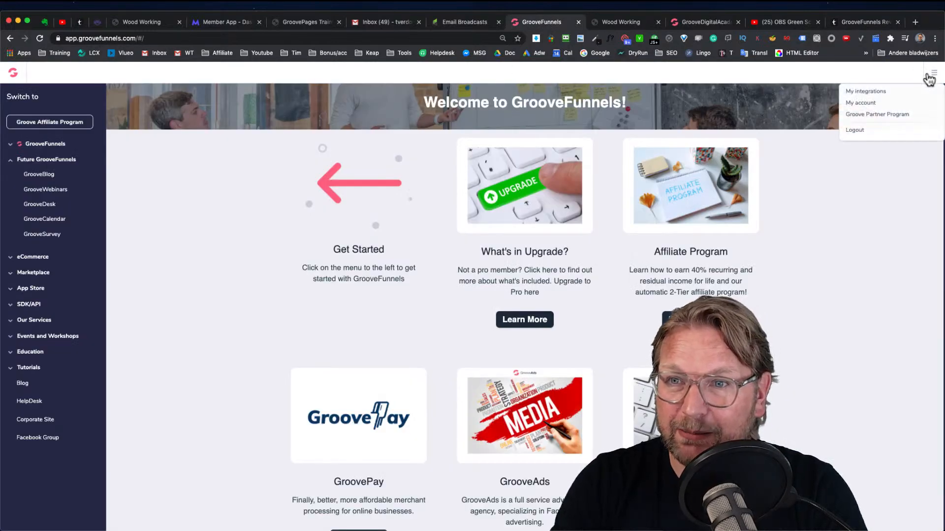
pyautogui.click(894, 132)
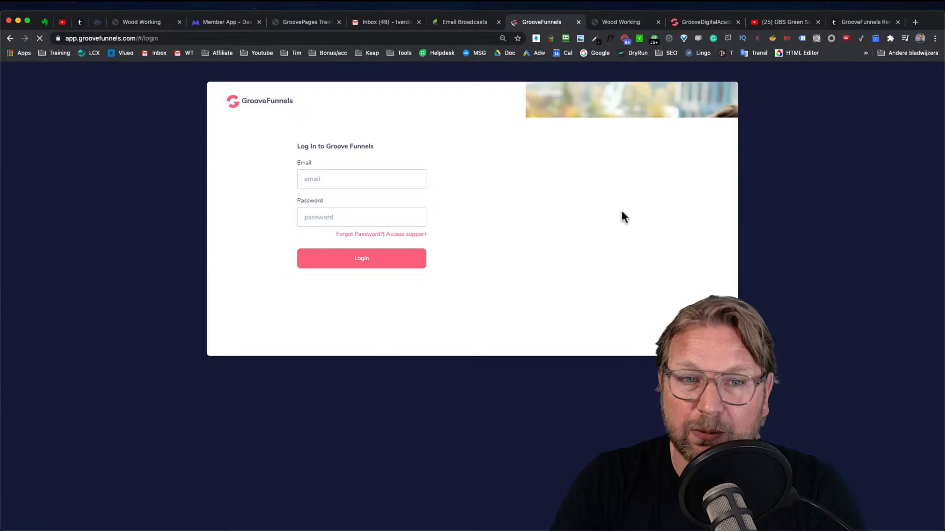
# Log back in to GrooveFunnels by picking a saved account to fill the email and password
pyautogui.click(375, 182)
pyautogui.click(429, 170)
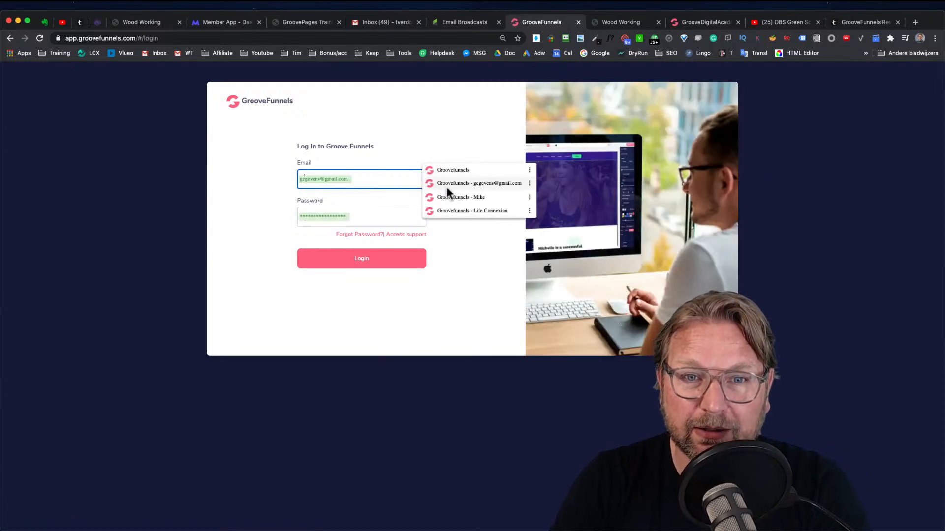
pyautogui.click(459, 172)
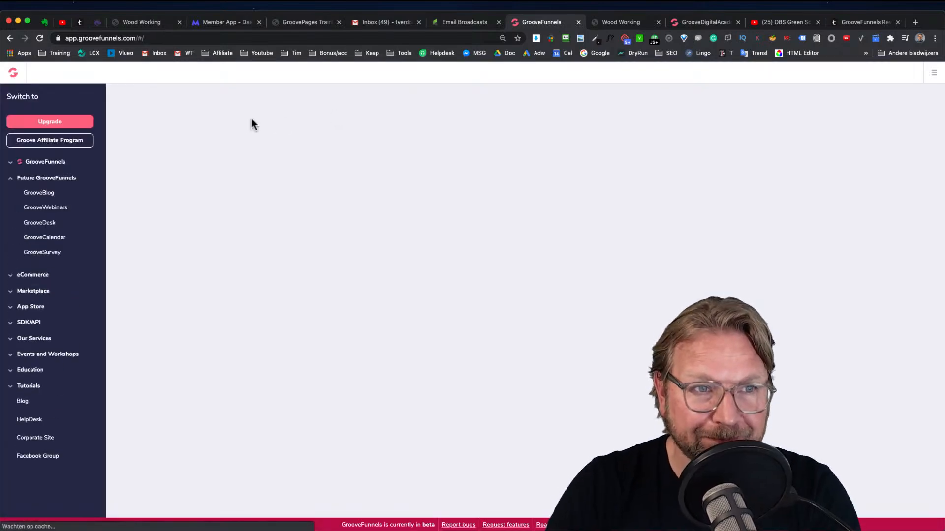
# Open the Upgrade page from the dashboard sidebar
pyautogui.scroll(5, 46, 121)
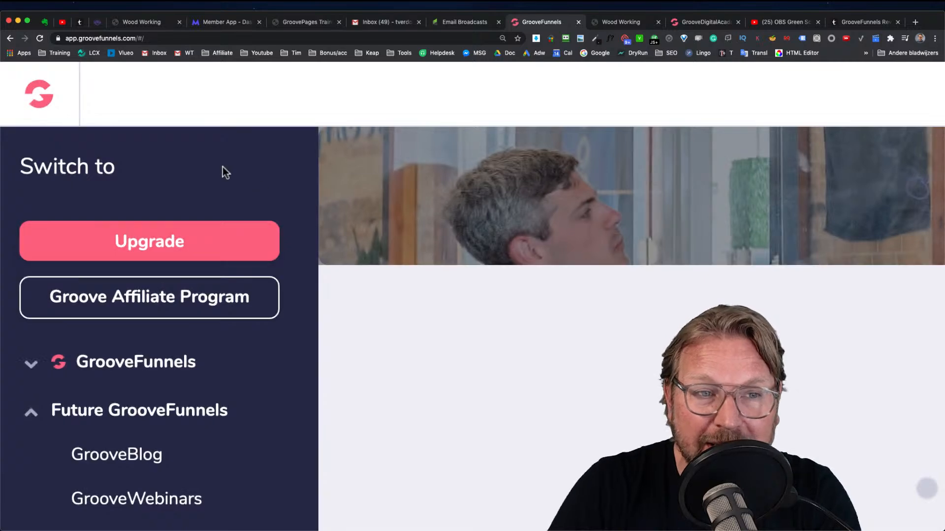
pyautogui.click(143, 250)
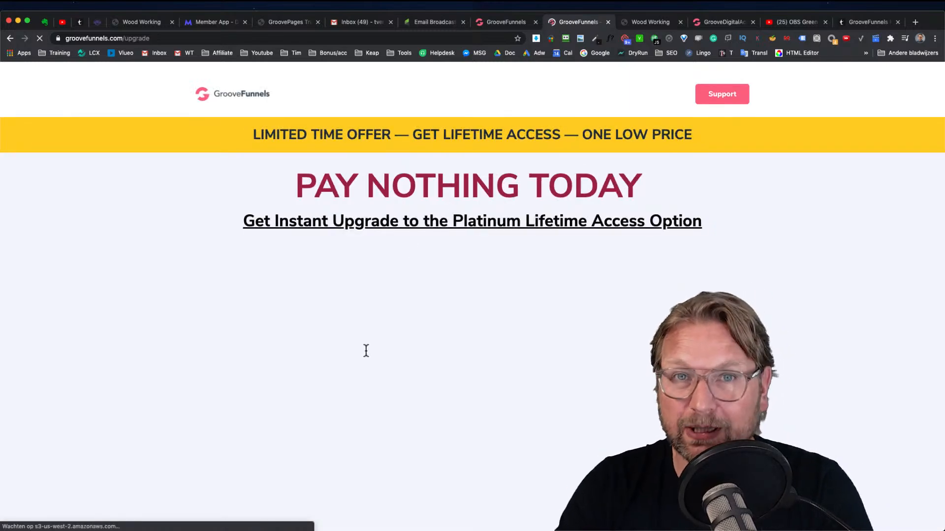
# Play and pause the GrooveFunnels Upgrade Platinum Lifetime Backer video
pyautogui.scroll(-2, 417, 401)
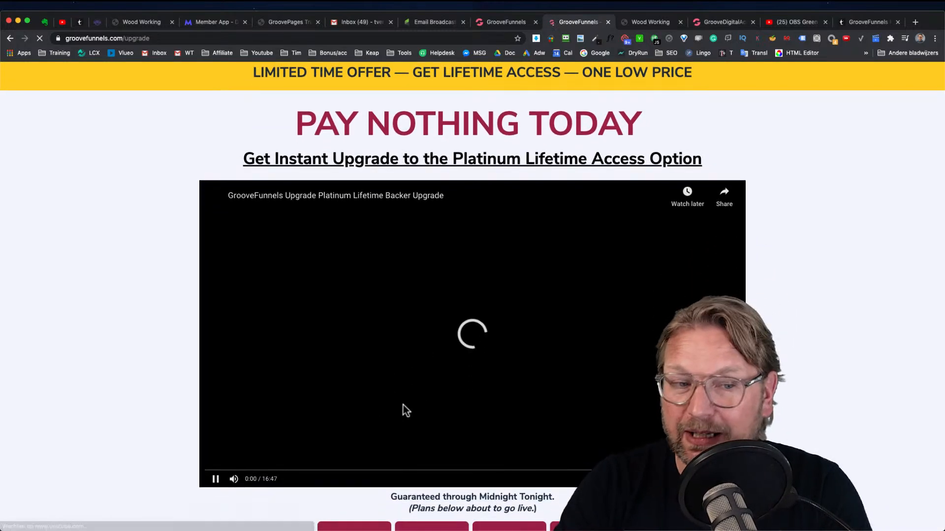
pyautogui.click(215, 479)
pyautogui.click(215, 478)
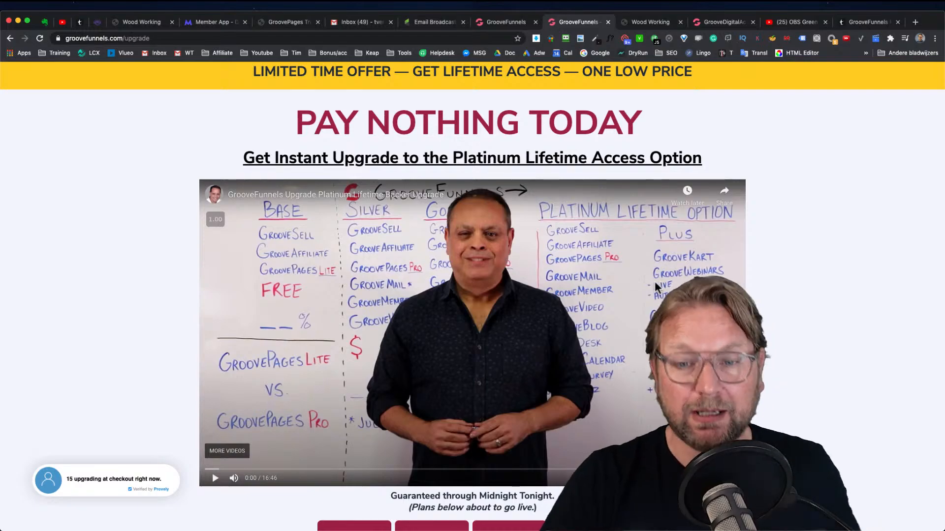
# Scroll through the Base, Silver and Gold plans and open the lifetime upgrade checkout
pyautogui.scroll(-10, 591, 314)
pyautogui.scroll(-11, 591, 314)
pyautogui.scroll(10, 591, 310)
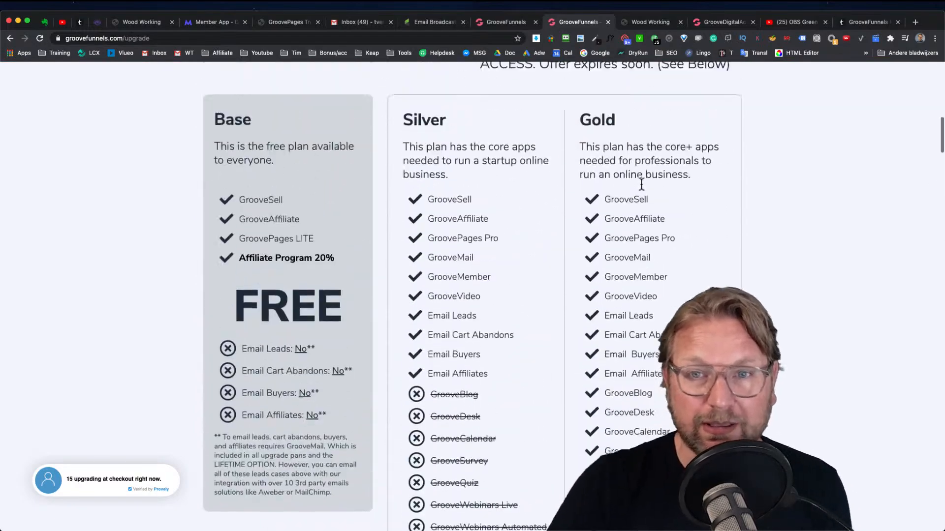
pyautogui.scroll(-2, 651, 145)
pyautogui.scroll(-8, 612, 221)
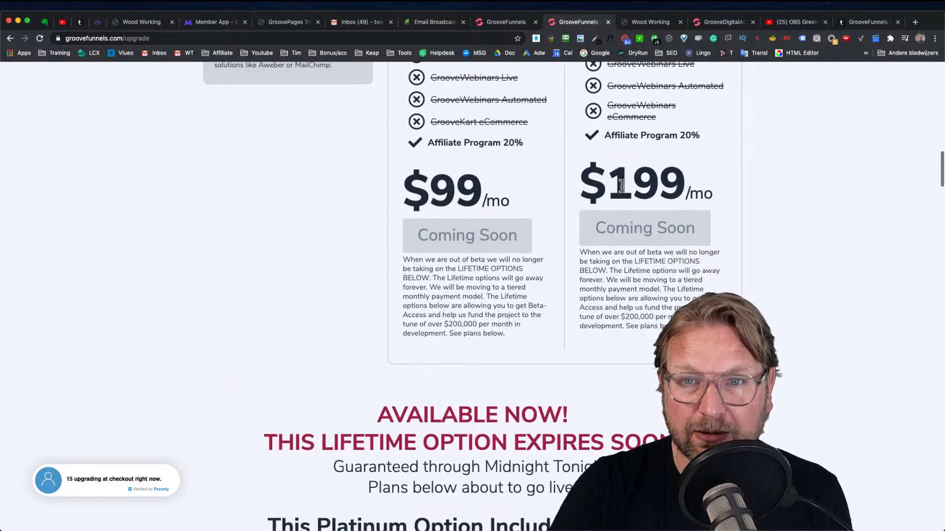
pyautogui.scroll(5, 612, 222)
pyautogui.scroll(-2, 612, 221)
pyautogui.scroll(-4, 612, 221)
pyautogui.scroll(2, 616, 206)
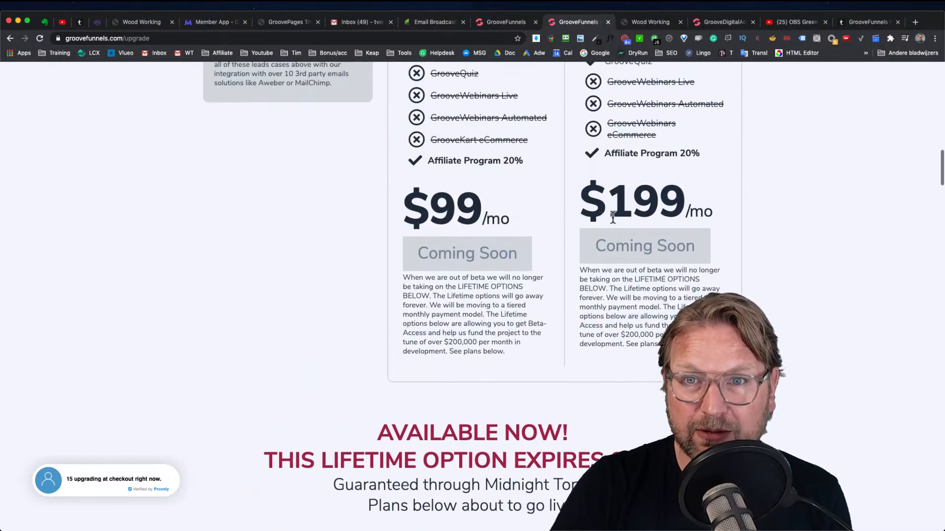
pyautogui.scroll(-1, 624, 135)
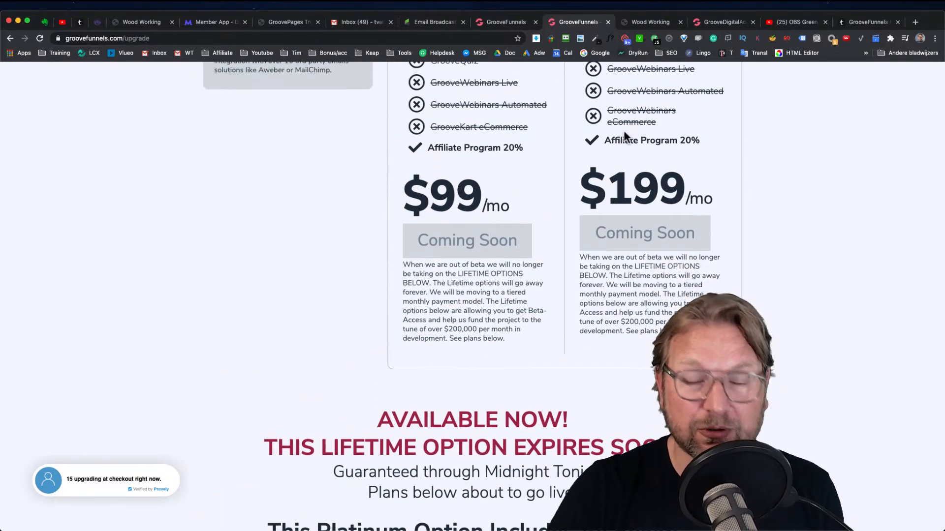
pyautogui.scroll(-20, 482, 196)
pyautogui.scroll(-10, 482, 224)
pyautogui.click(536, 144)
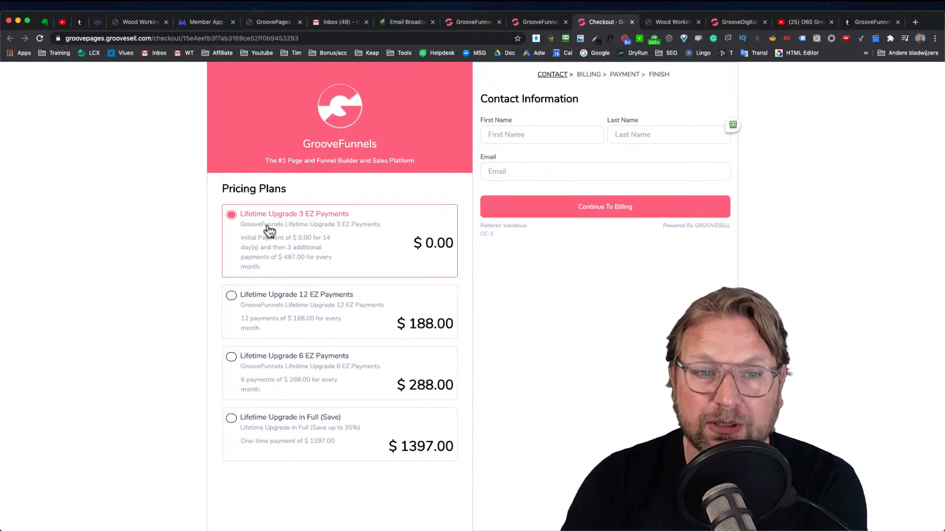
# Examine the checkout's lifetime upgrade pricing plans and their payment terms
pyautogui.scroll(5, 288, 230)
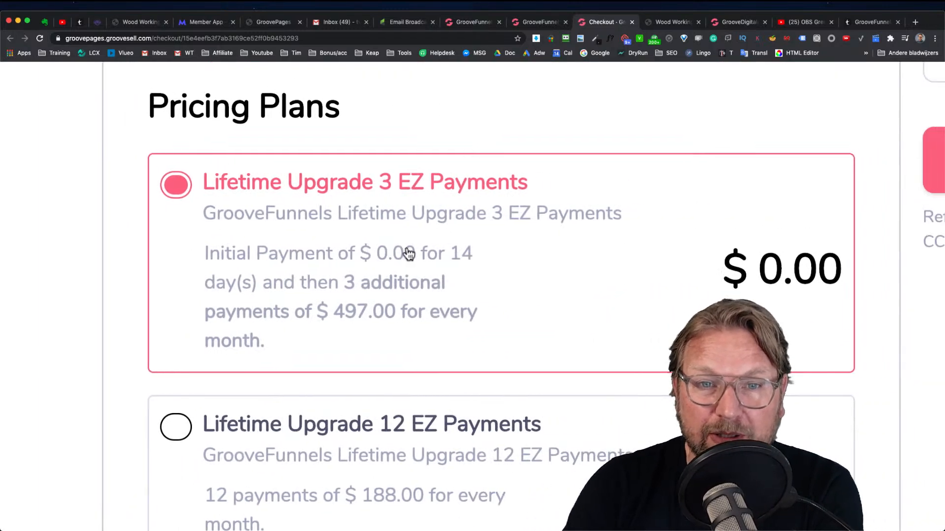
pyautogui.hscroll(3, 408, 253)
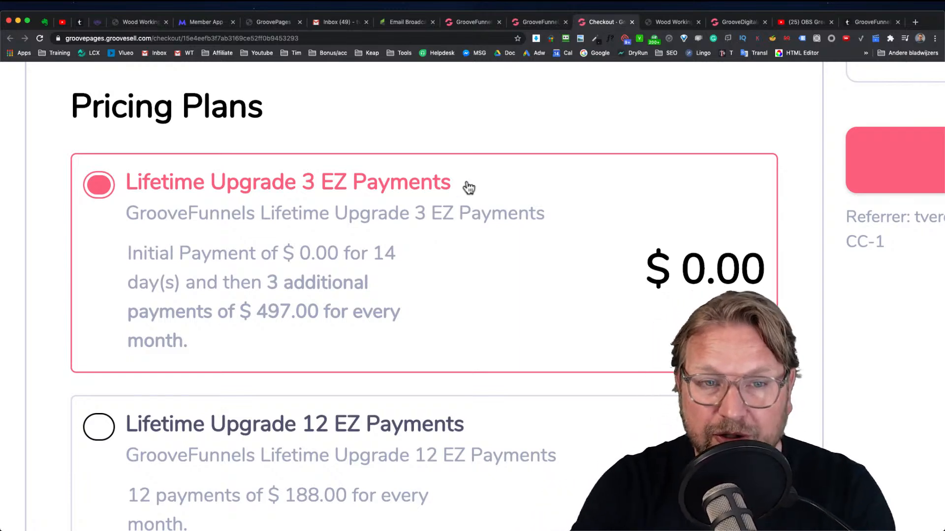
pyautogui.scroll(-1, 359, 269)
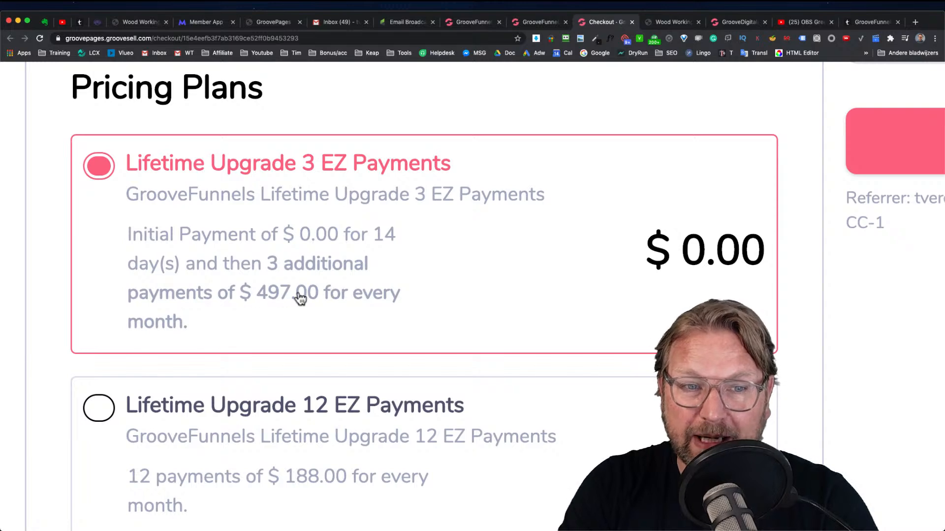
pyautogui.scroll(-1, 304, 297)
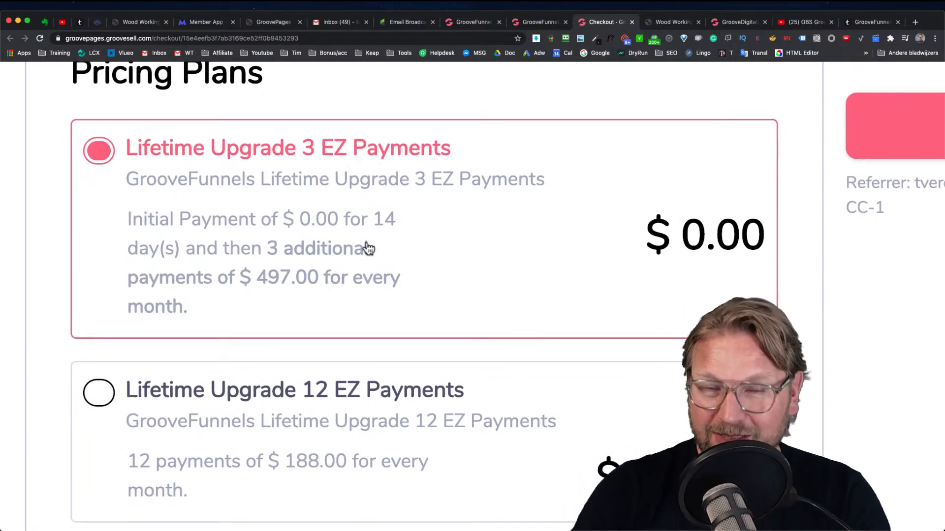
pyautogui.scroll(-10, 369, 248)
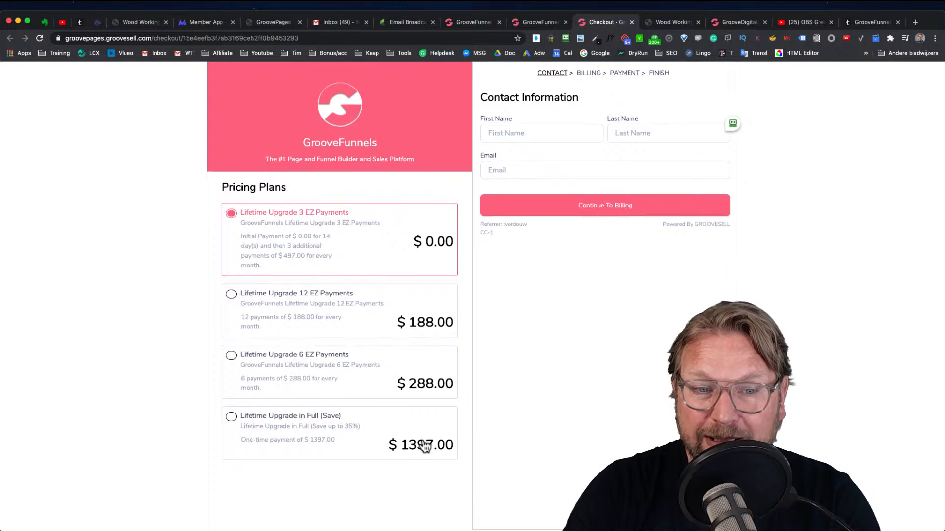
pyautogui.scroll(10, 406, 450)
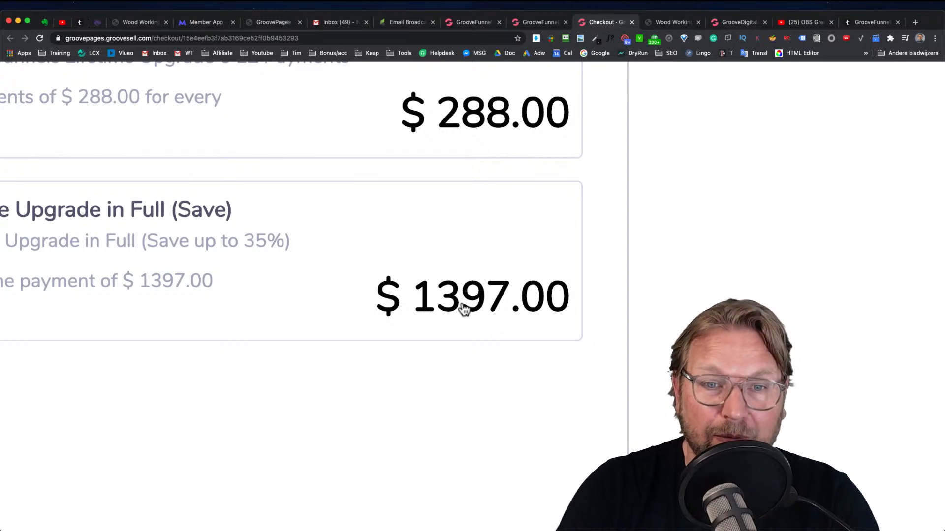
pyautogui.scroll(-10, 408, 288)
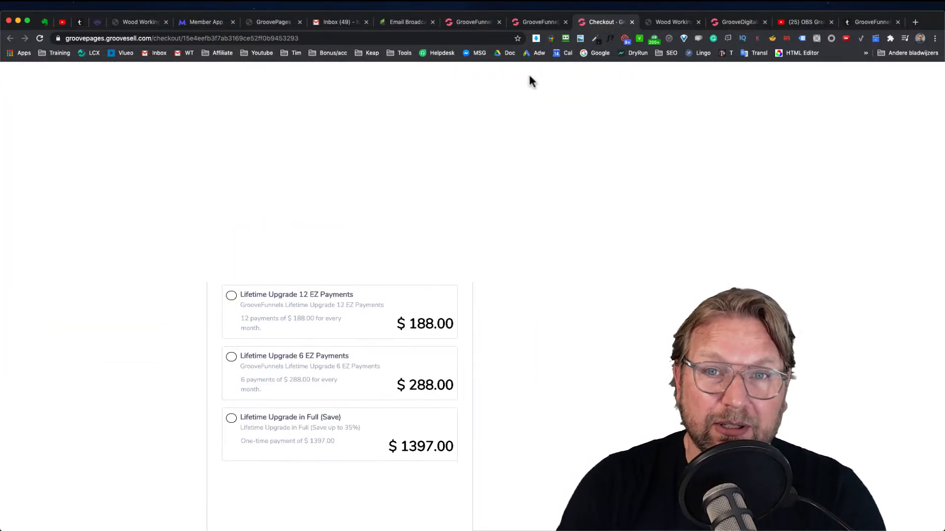
# Expand the eCommerce and GrooveFunnels sidebar menus on the dashboard, then return to the checkout tab
pyautogui.click(548, 28)
pyautogui.click(458, 31)
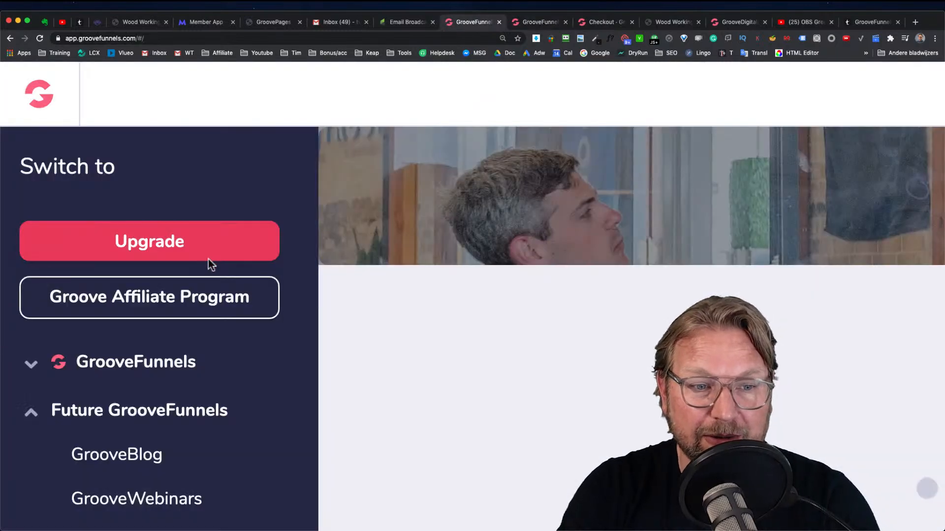
pyautogui.scroll(-5, 208, 259)
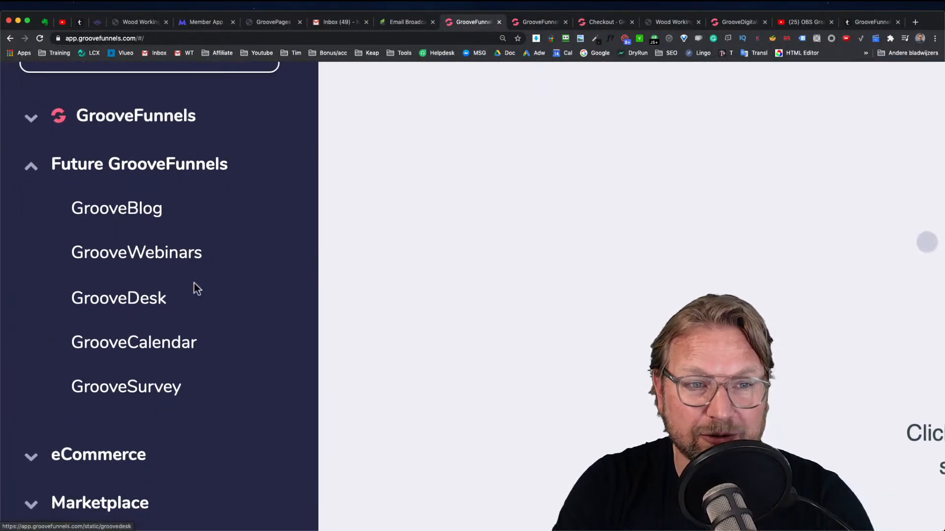
pyautogui.scroll(-3, 164, 371)
pyautogui.click(126, 307)
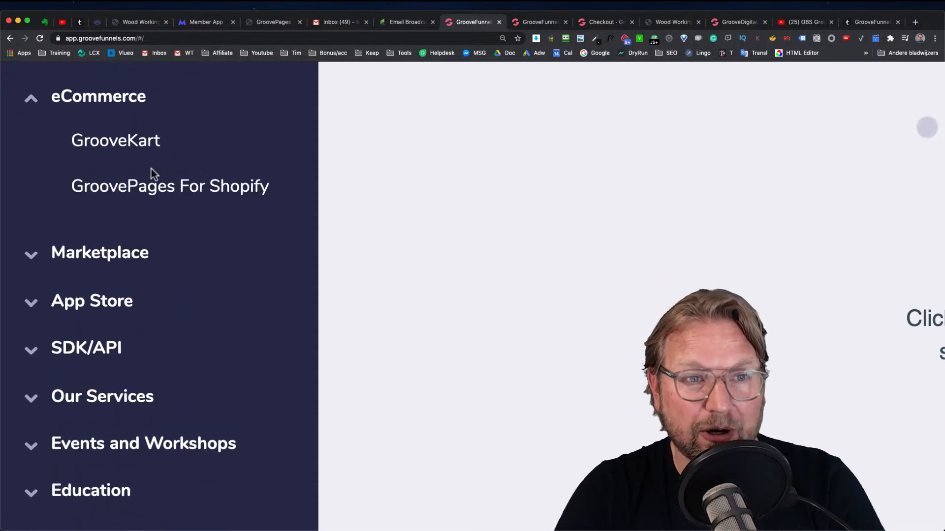
pyautogui.scroll(1, 151, 170)
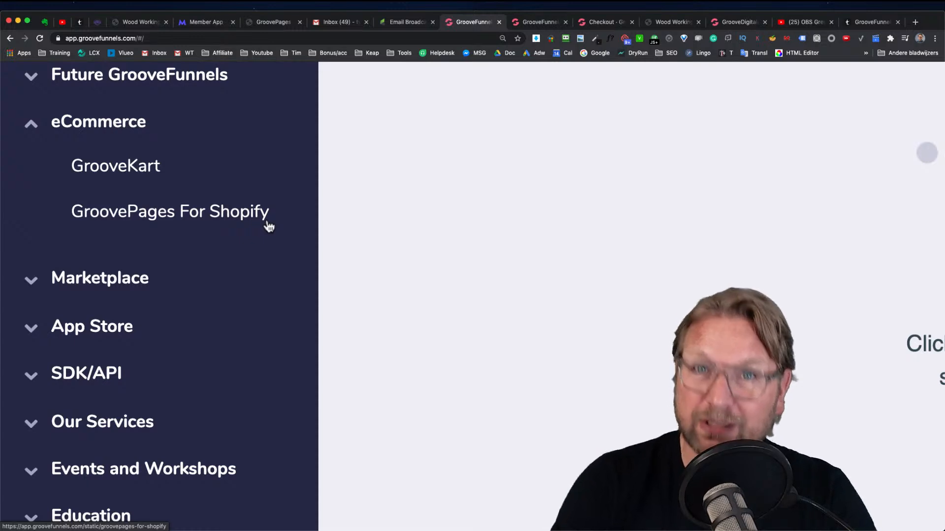
pyautogui.scroll(5, 268, 226)
pyautogui.click(125, 237)
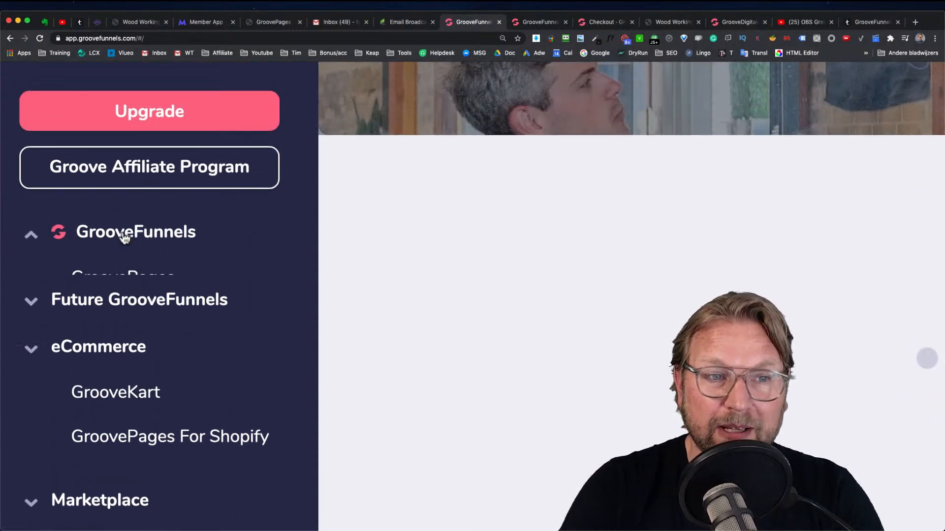
pyautogui.scroll(-3, 147, 283)
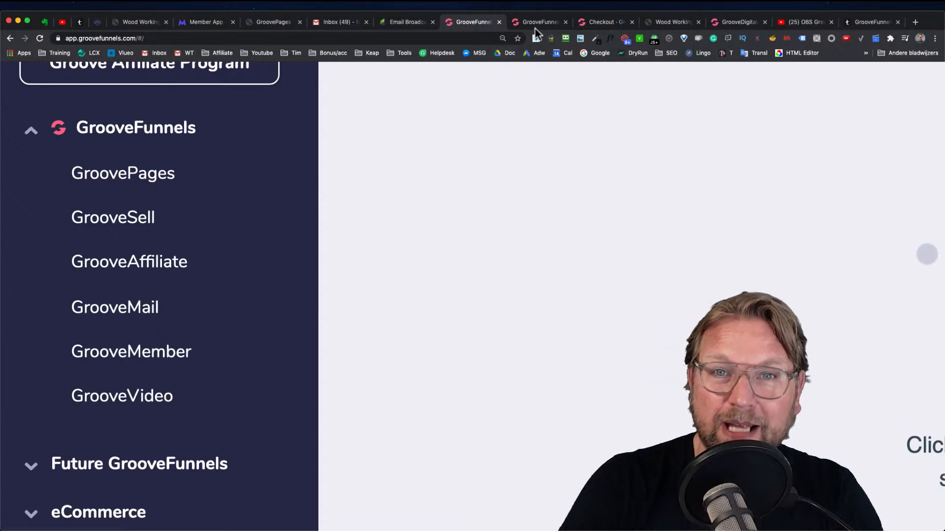
pyautogui.click(613, 22)
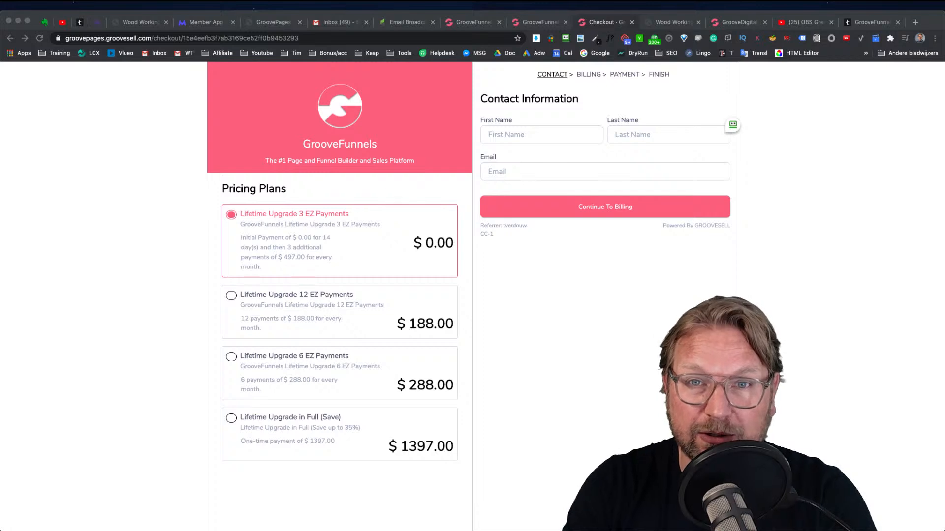
# Visit the YouTube channel page from the OBS video tab, then return to the GrooveFunnels checkout
pyautogui.click(116, 194)
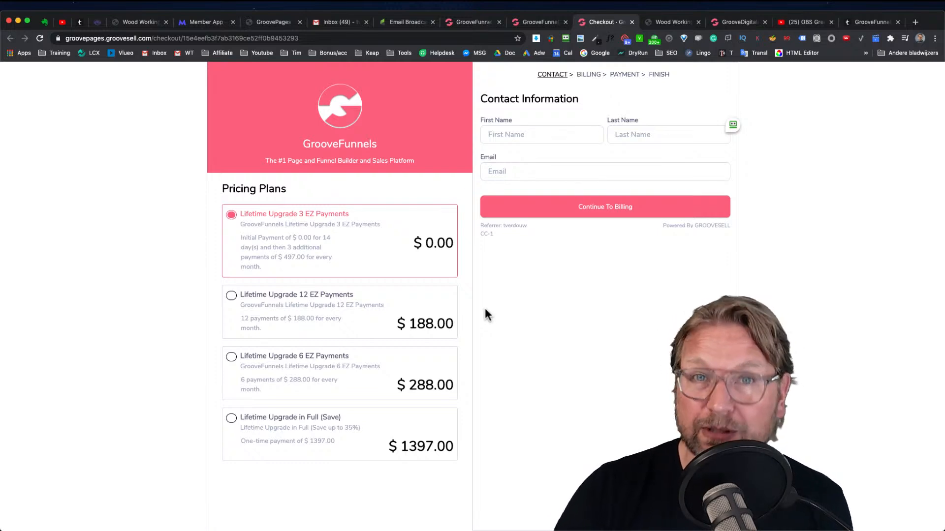
pyautogui.click(804, 22)
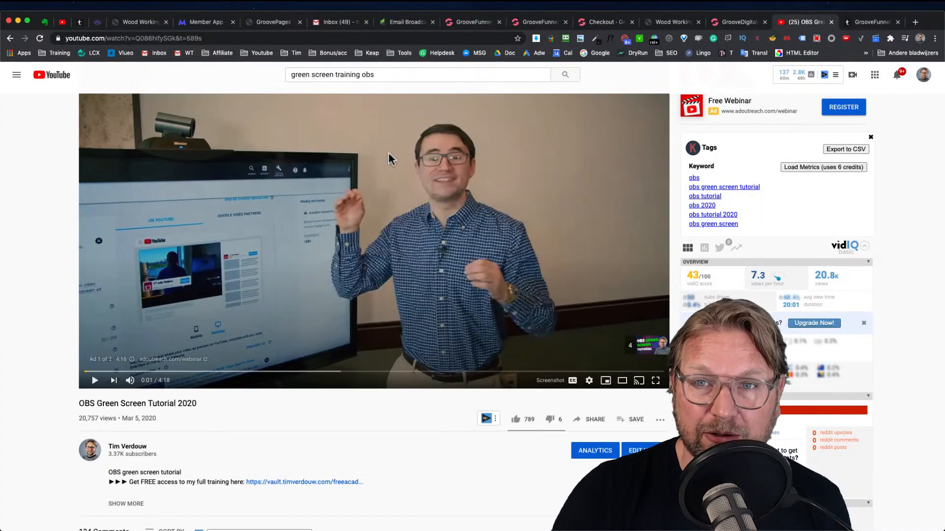
pyautogui.click(116, 450)
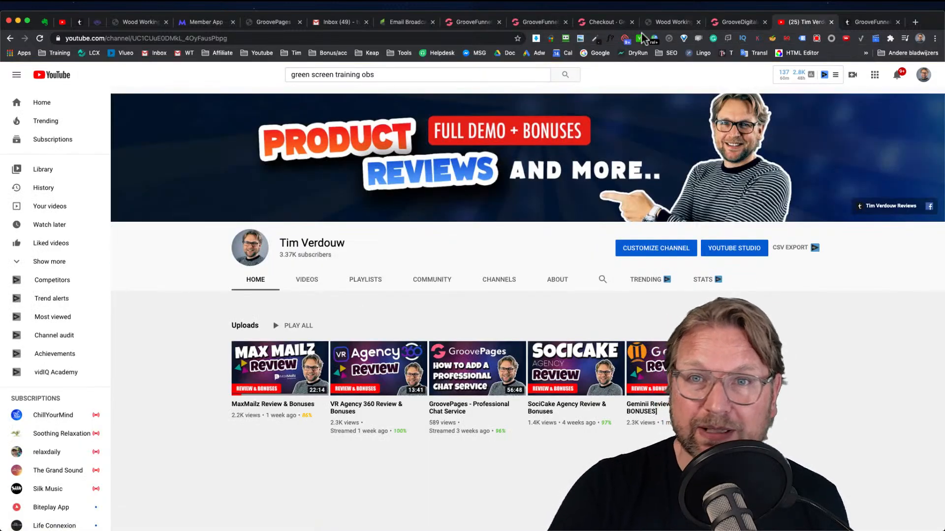
pyautogui.click(602, 21)
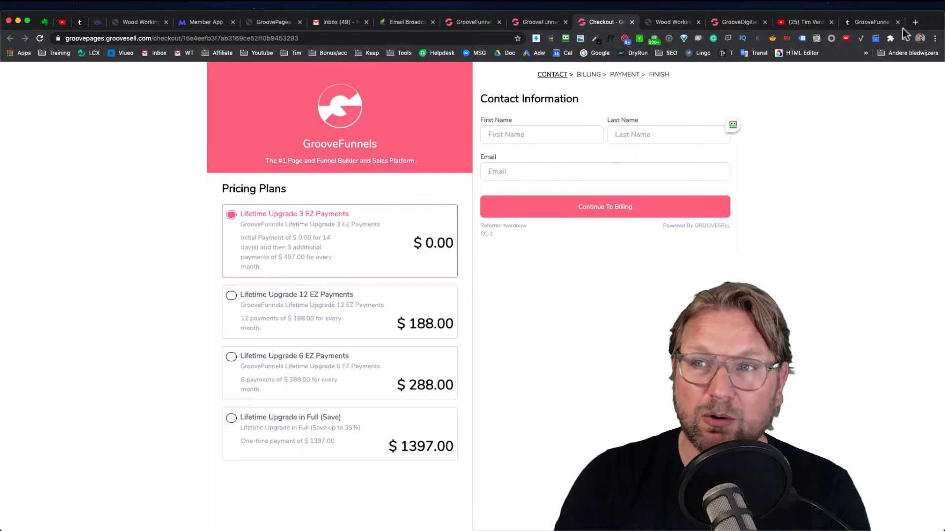
# Open kartra.com in a new tab and go to its Plans & Pricing page
pyautogui.click(914, 24)
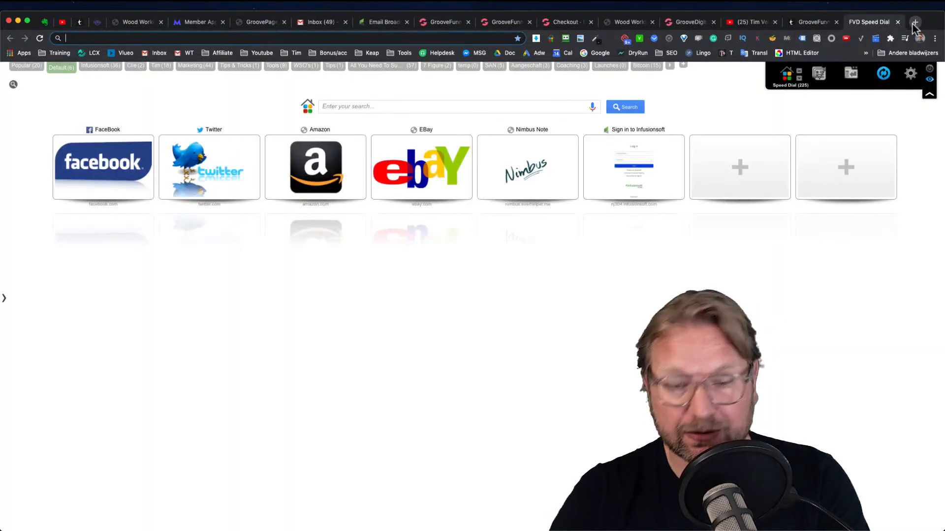
pyautogui.write('kartra.com')
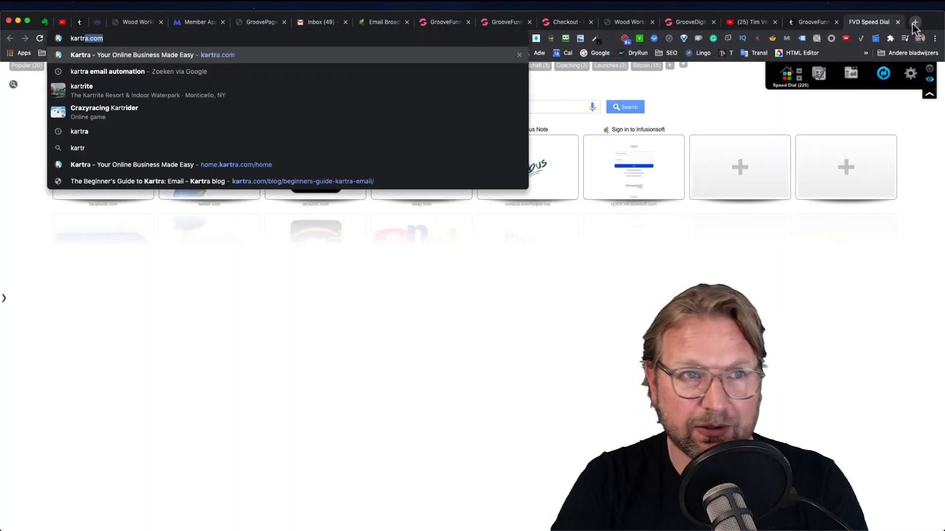
pyautogui.press('Return')
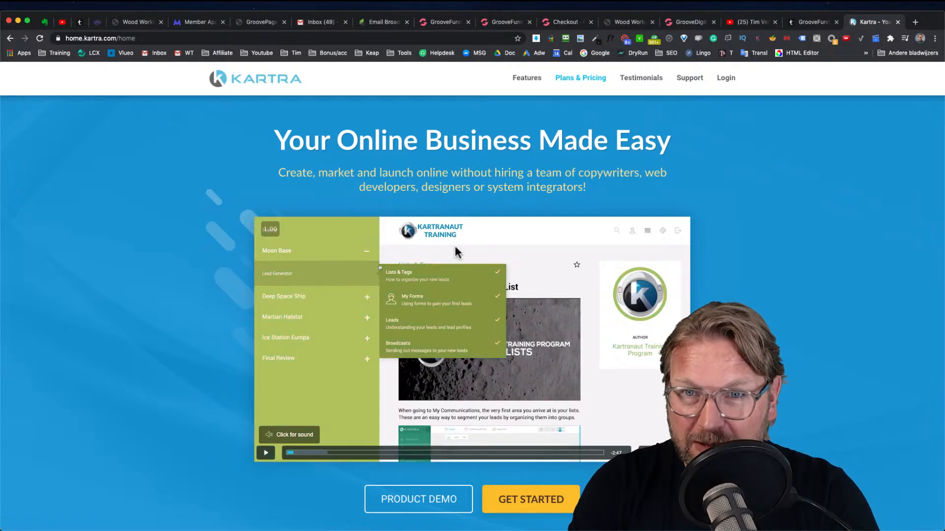
pyautogui.click(525, 80)
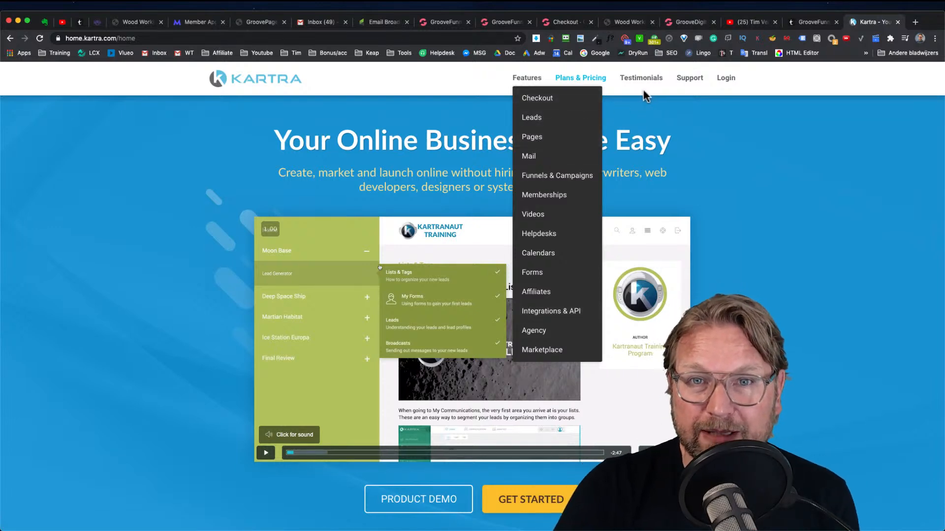
pyautogui.click(597, 82)
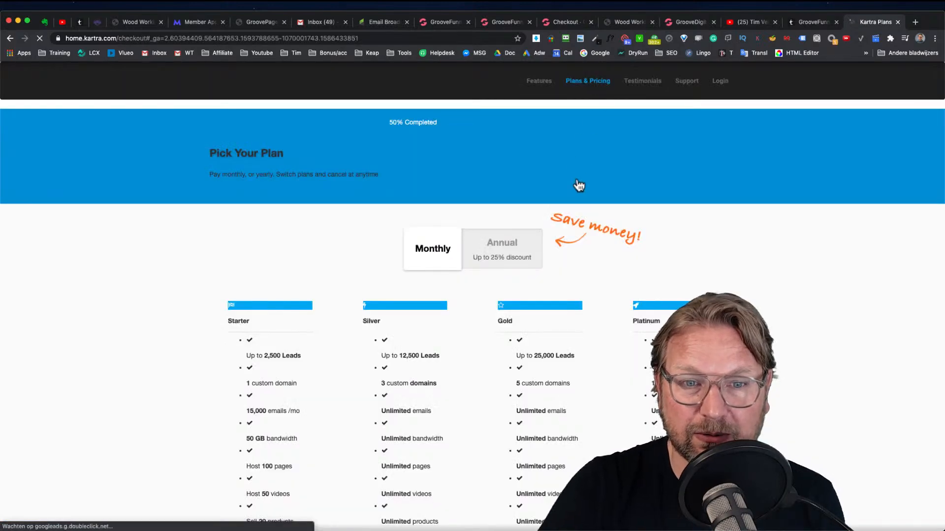
# Examine Kartra's Starter, Silver, Gold and Platinum monthly plans and their features
pyautogui.scroll(-5, 573, 193)
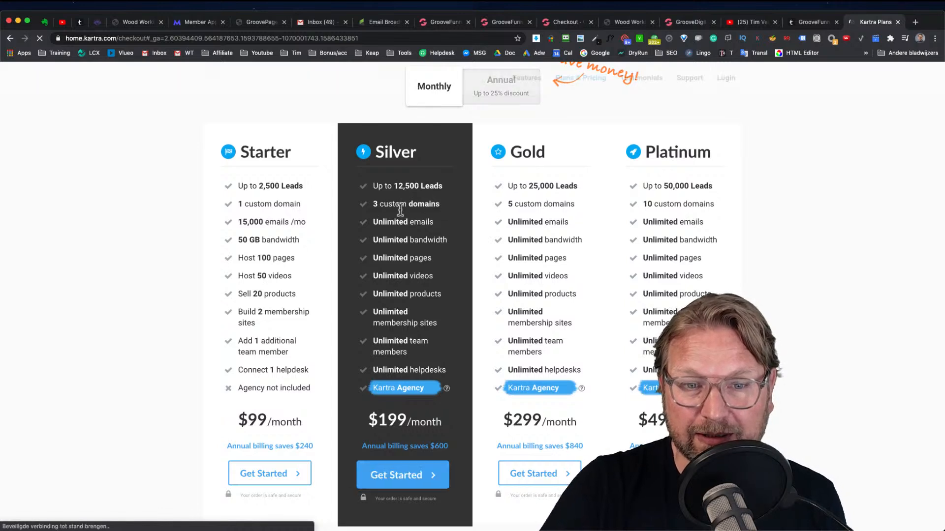
pyautogui.scroll(-2, 381, 420)
pyautogui.scroll(2, 396, 365)
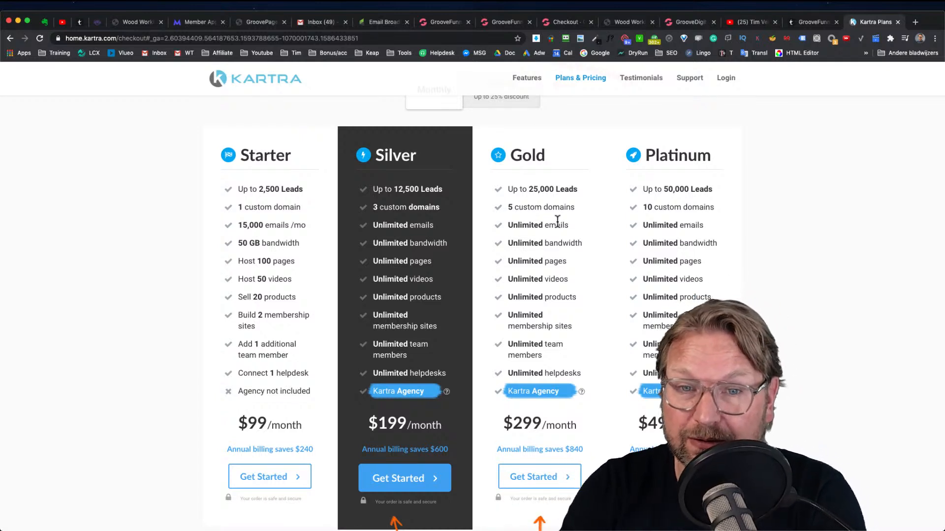
pyautogui.scroll(-1, 582, 217)
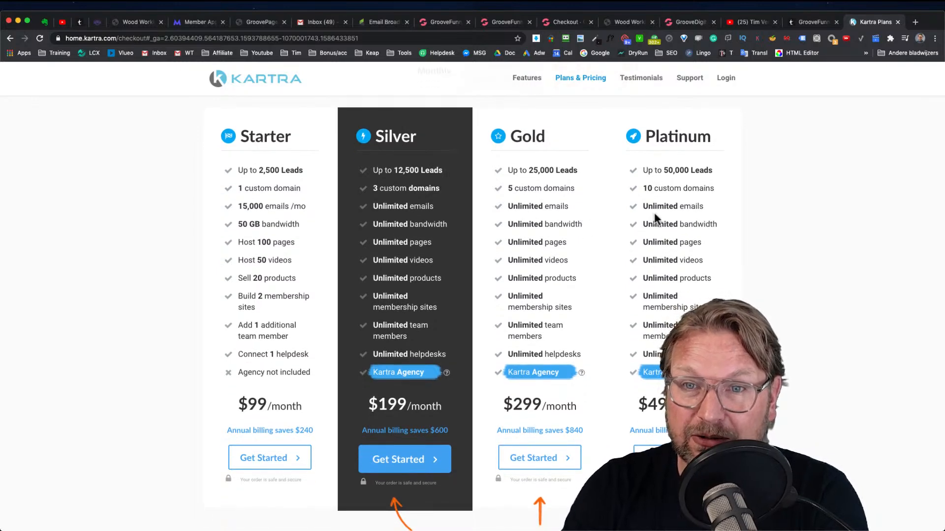
pyautogui.scroll(-4, 687, 250)
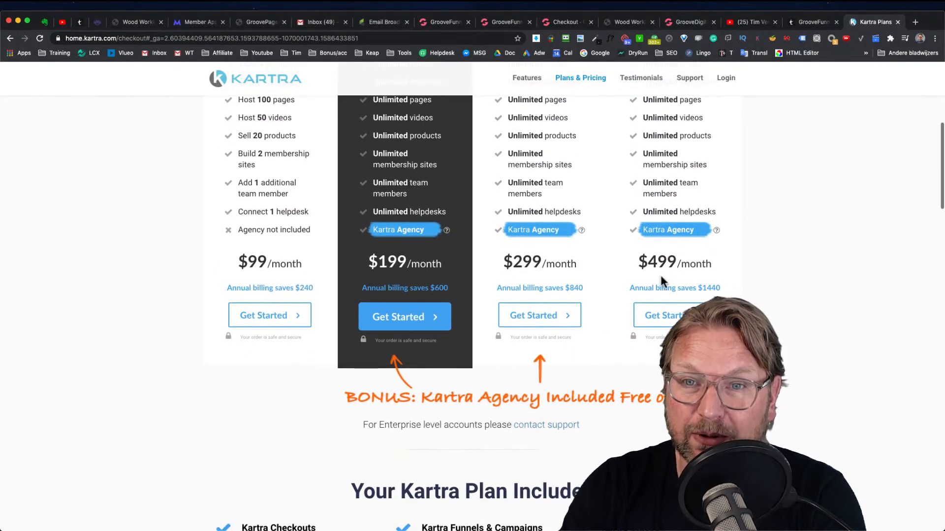
pyautogui.scroll(3, 662, 274)
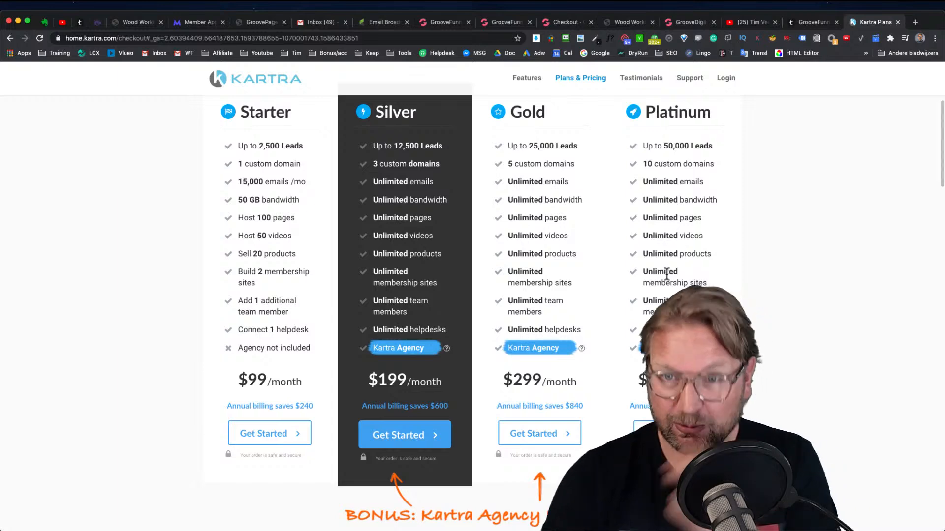
pyautogui.moveTo(654, 182)
pyautogui.mouseDown()
pyautogui.moveTo(742, 197)
pyautogui.moveTo(672, 223)
pyautogui.moveTo(654, 200)
pyautogui.mouseUp()
pyautogui.click(673, 216)
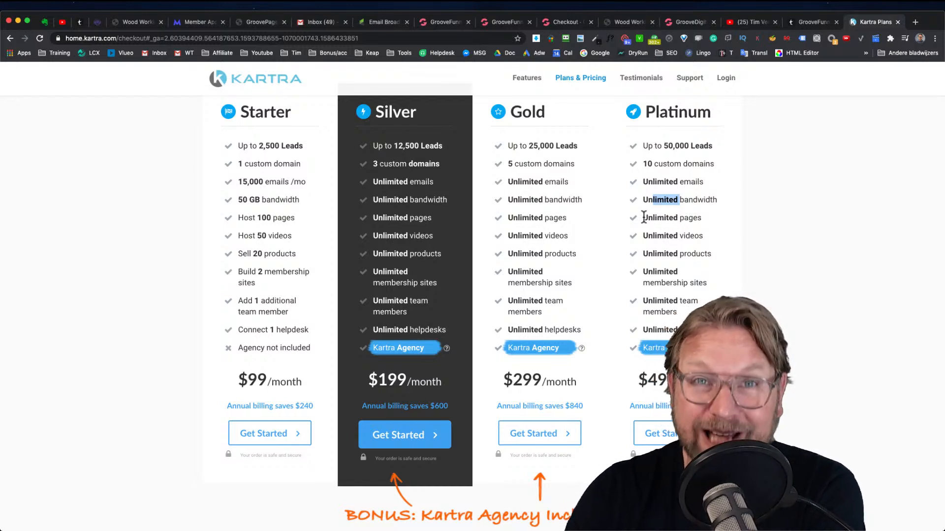
pyautogui.click(637, 223)
pyautogui.moveTo(669, 239); pyautogui.dragTo(688, 253)
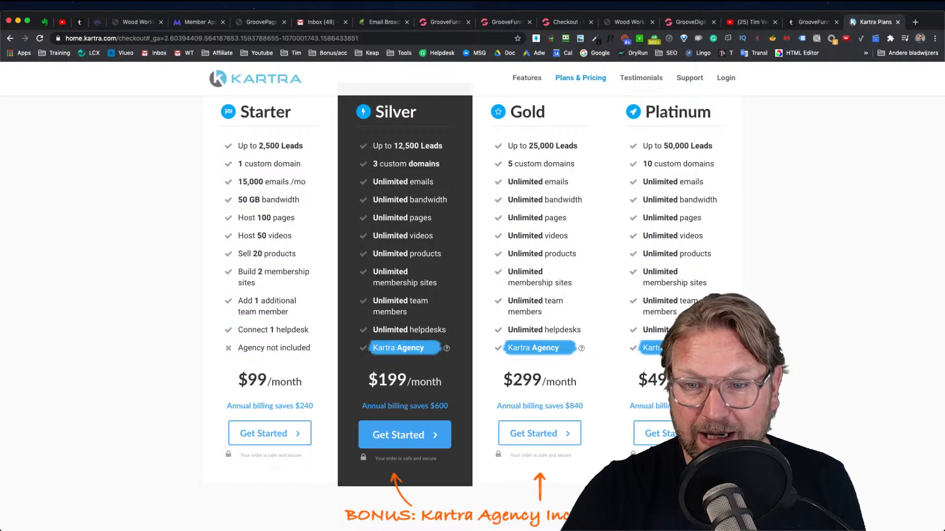
pyautogui.scroll(-1, 472, 295)
pyautogui.scroll(1, 668, 269)
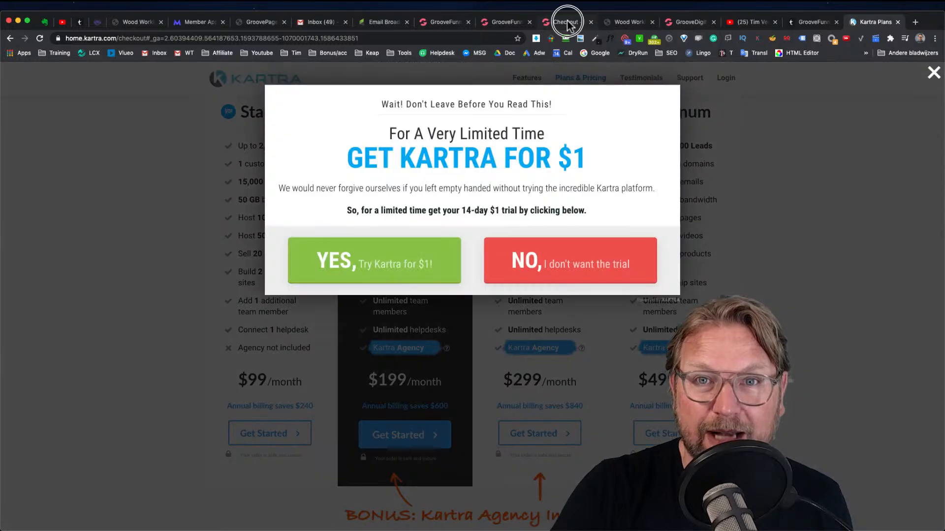
# Switch to the GrooveFunnels Review & Bonus Page tab and scroll through its content
pyautogui.click(566, 22)
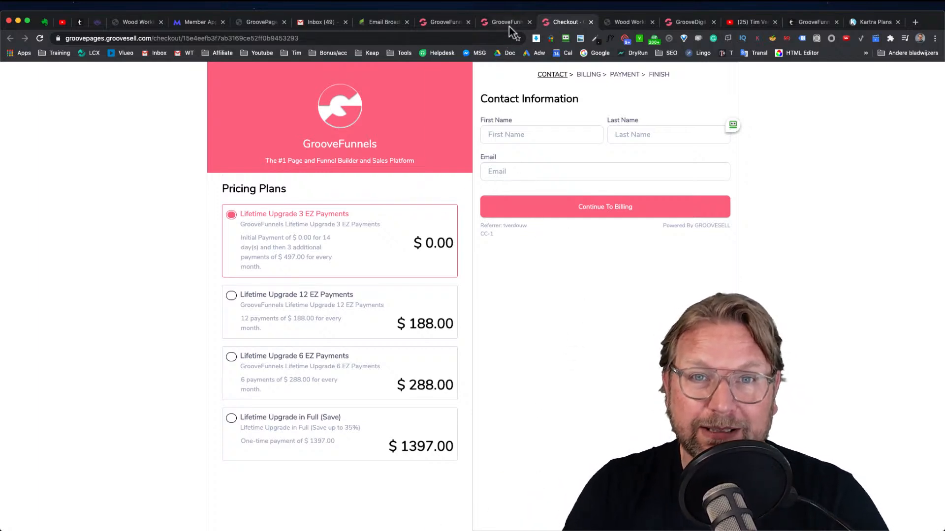
pyautogui.click(804, 23)
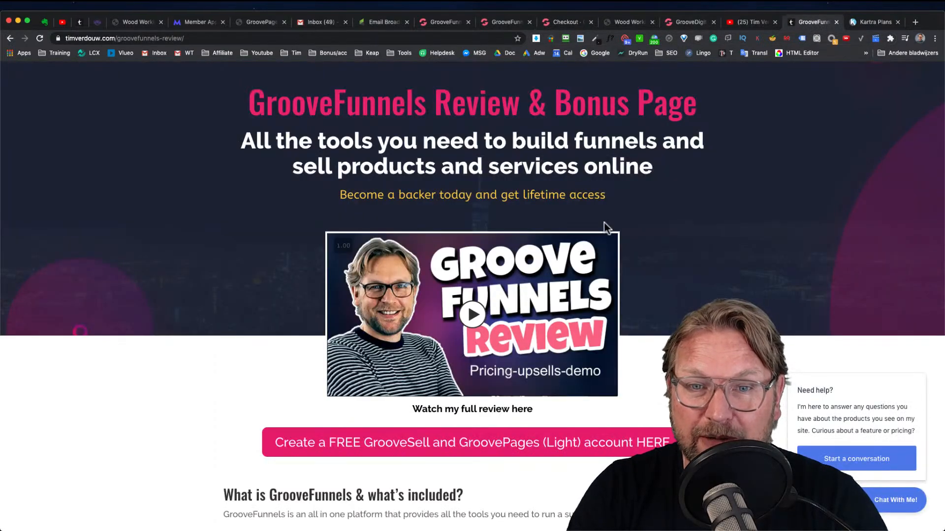
pyautogui.scroll(-20, 604, 223)
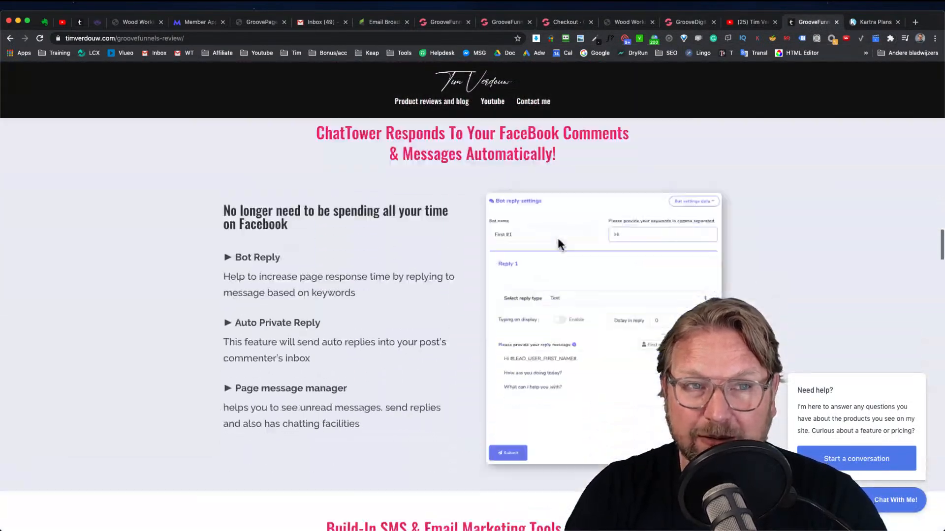
pyautogui.scroll(20, 557, 236)
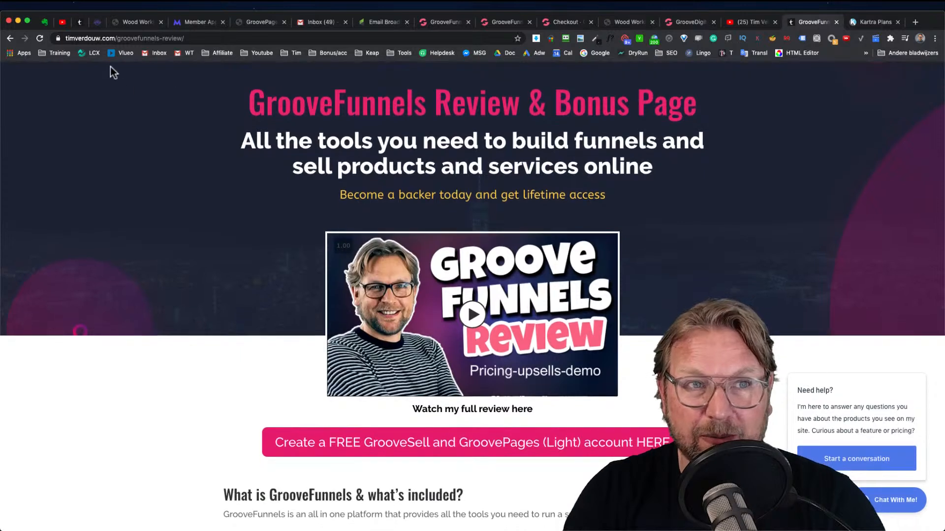
# Go to the timverdouw.com homepage and open the GrooveFunnels Bonus Page review from the latest reviews
pyautogui.moveTo(117, 38); pyautogui.dragTo(198, 38)
pyautogui.click(248, 38)
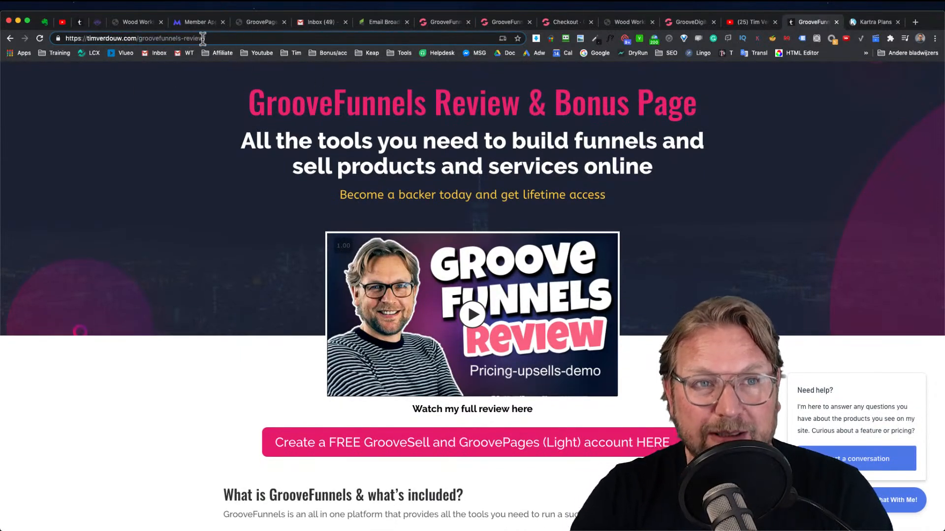
pyautogui.moveTo(141, 39); pyautogui.dragTo(254, 54)
pyautogui.press('BackSpace')
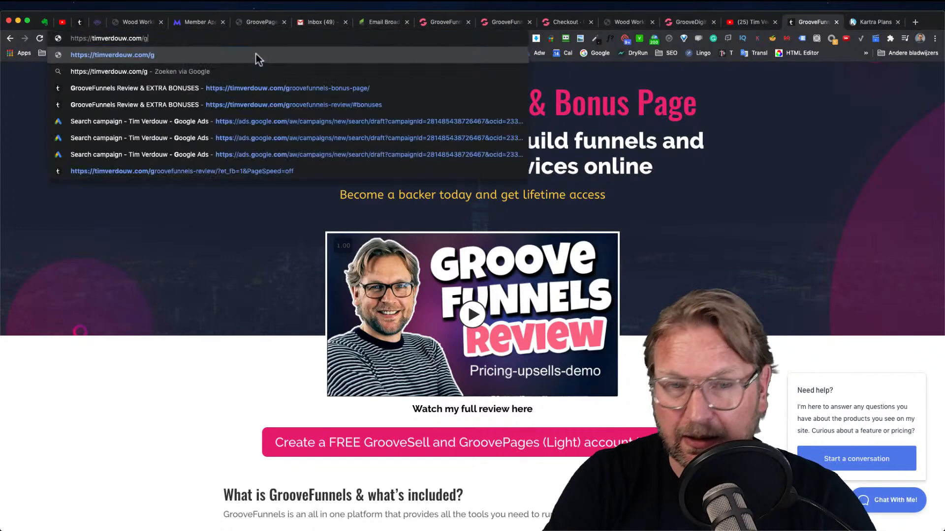
pyautogui.press('Return')
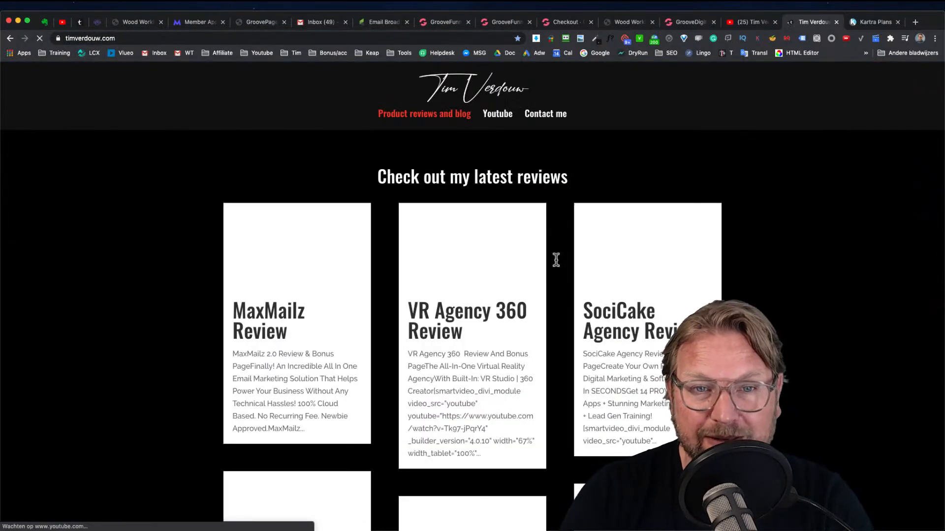
pyautogui.scroll(-6, 473, 257)
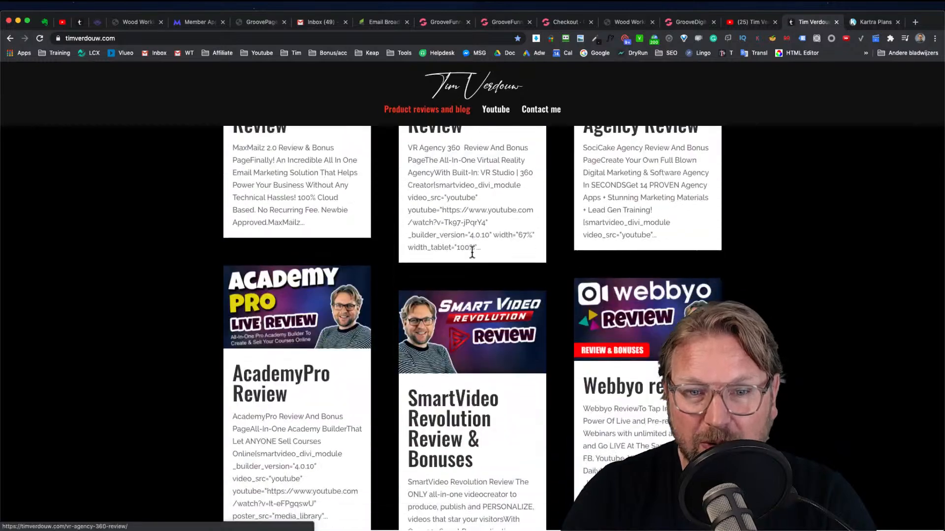
pyautogui.scroll(-6, 474, 258)
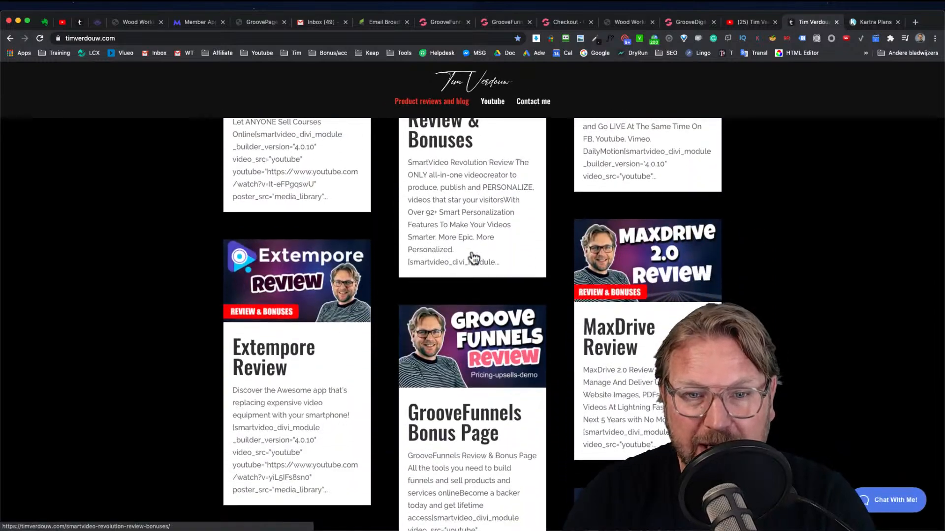
pyautogui.click(481, 283)
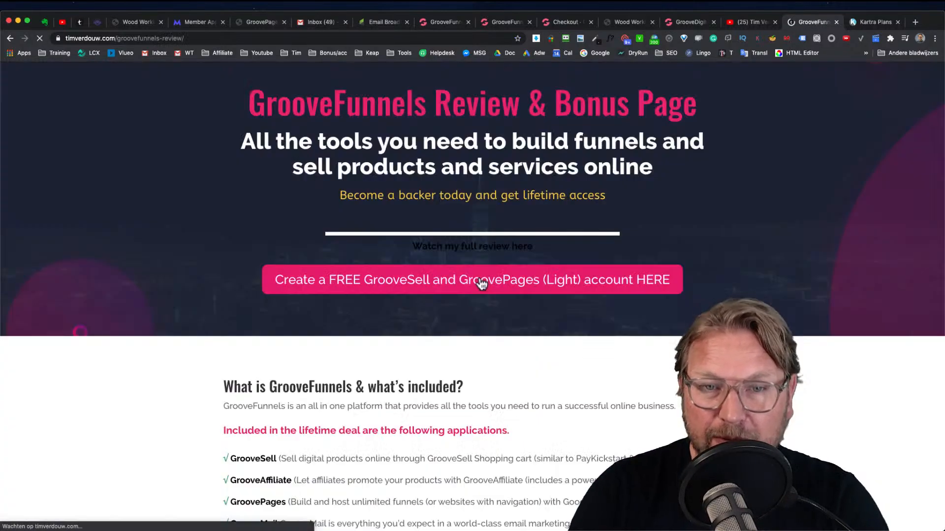
# Scroll to the included GrooveFunnels applications list and open and close the chat widget
pyautogui.scroll(-6, 403, 271)
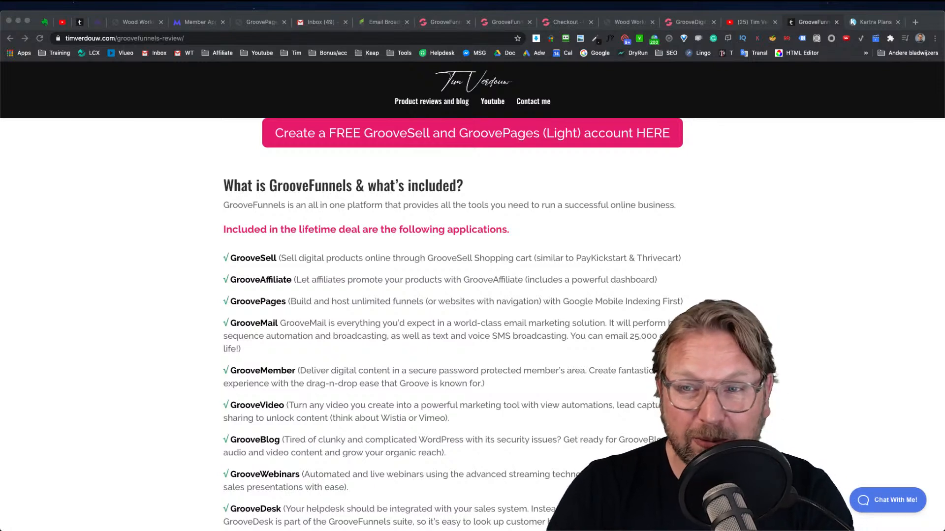
pyautogui.click(900, 507)
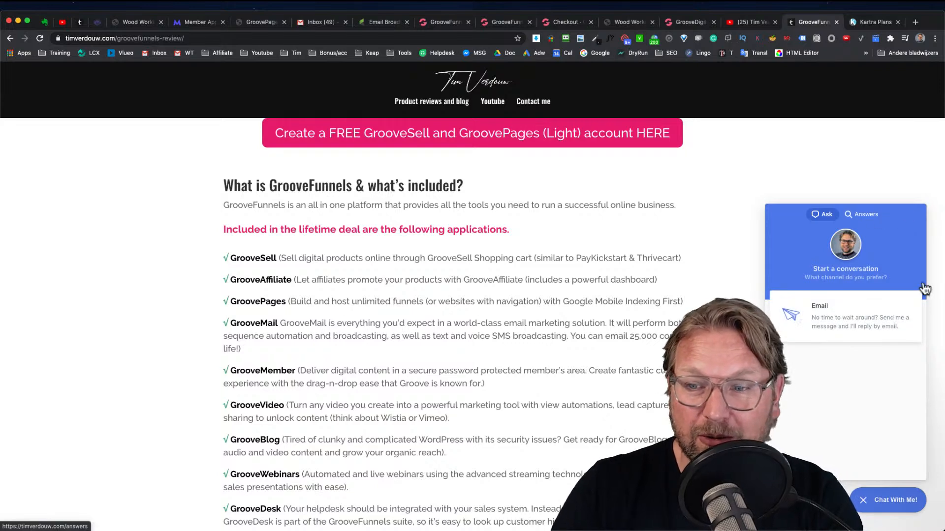
pyautogui.click(891, 502)
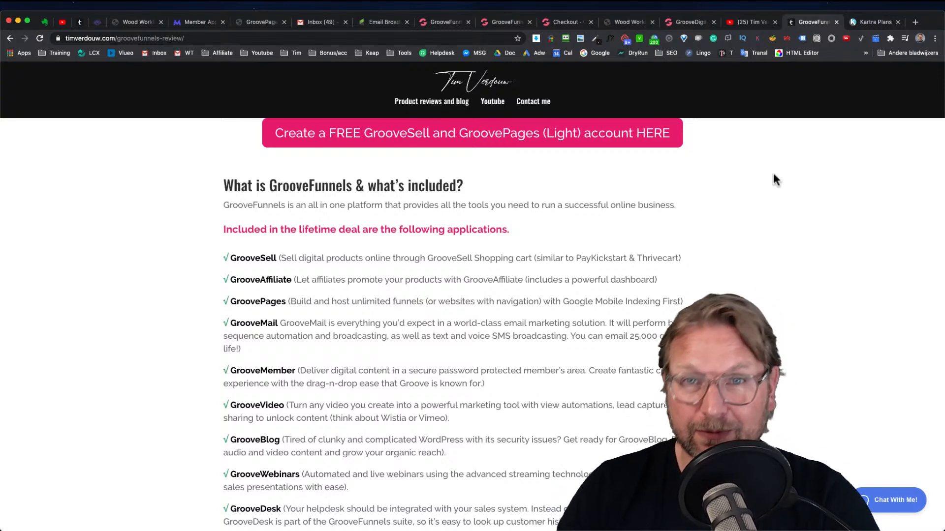
# Switch to the Wood Working page preview tab and scroll through it
pyautogui.click(633, 24)
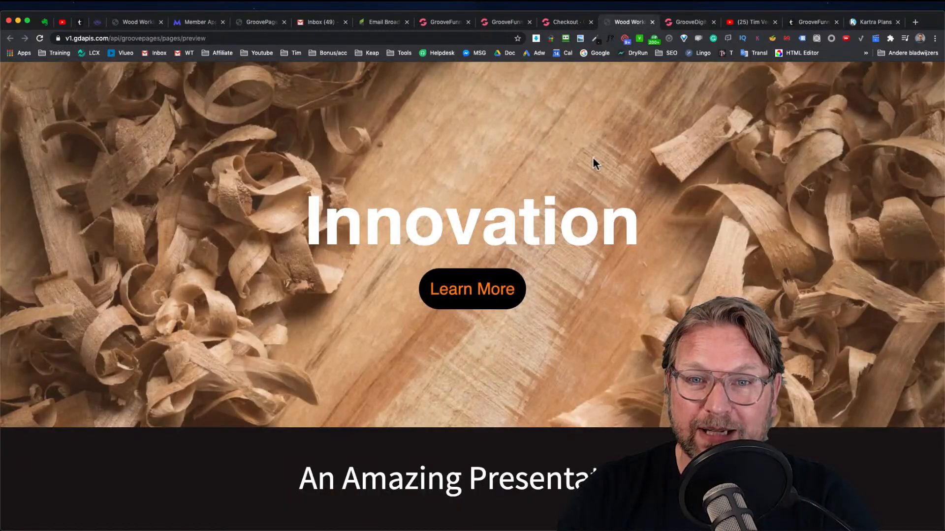
pyautogui.scroll(-15, 592, 157)
pyautogui.scroll(14, 592, 157)
pyautogui.scroll(2, 593, 157)
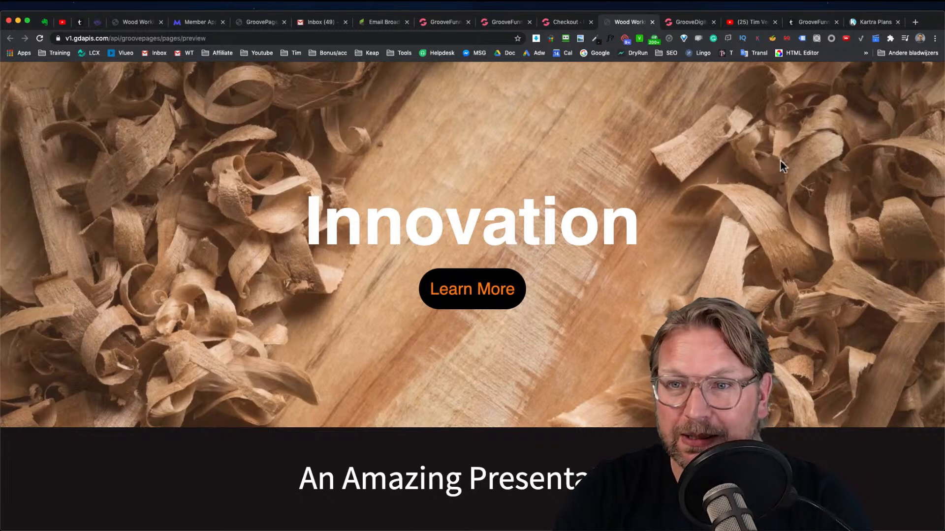